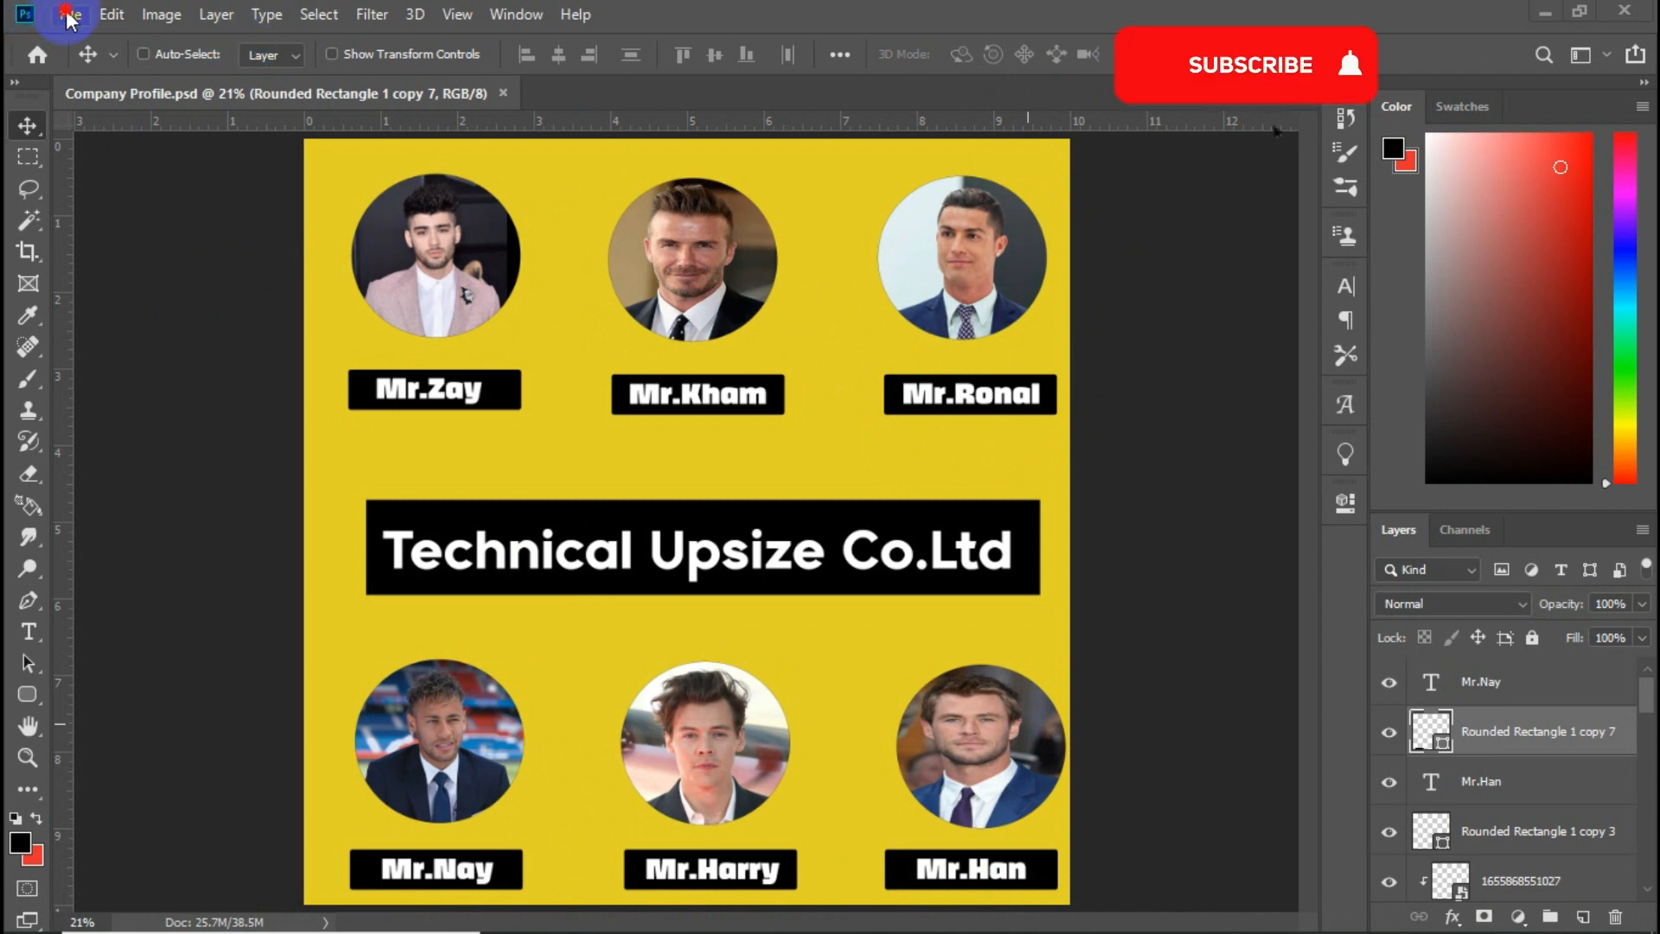
- Create a blank document from the saved Square Photo preset, 10 × 10 inches at 300 pixels/inch, RGB with a white background
{"action": "left_click", "coordinate": [67, 15]}
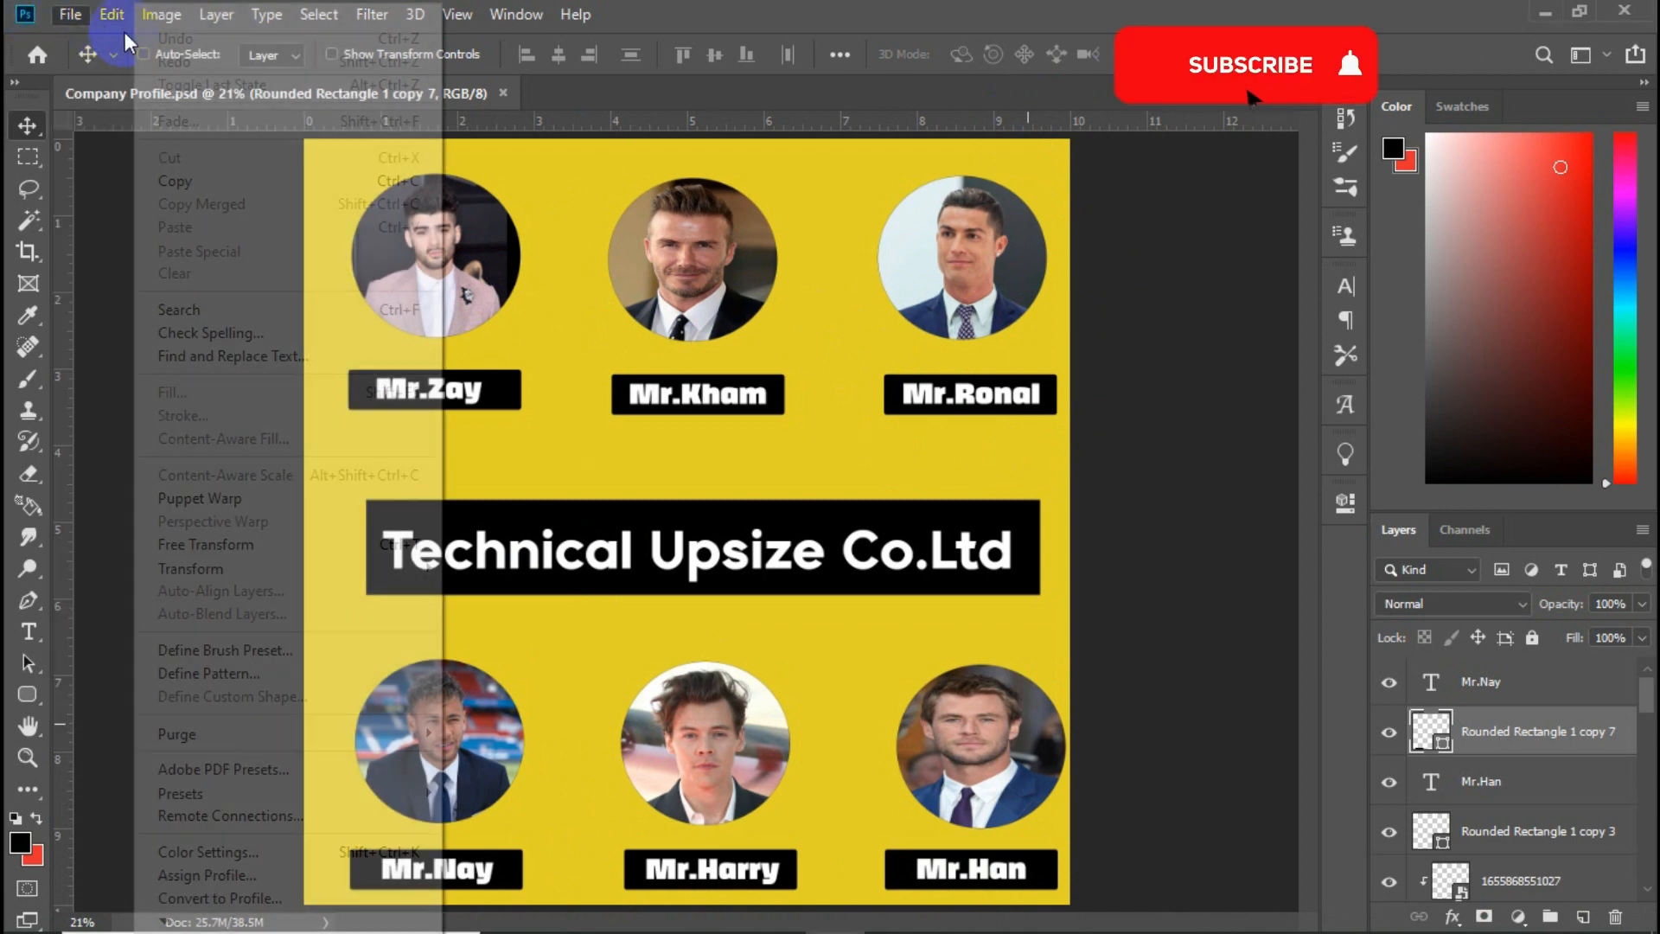
{"action": "left_click", "coordinate": [619, 331]}
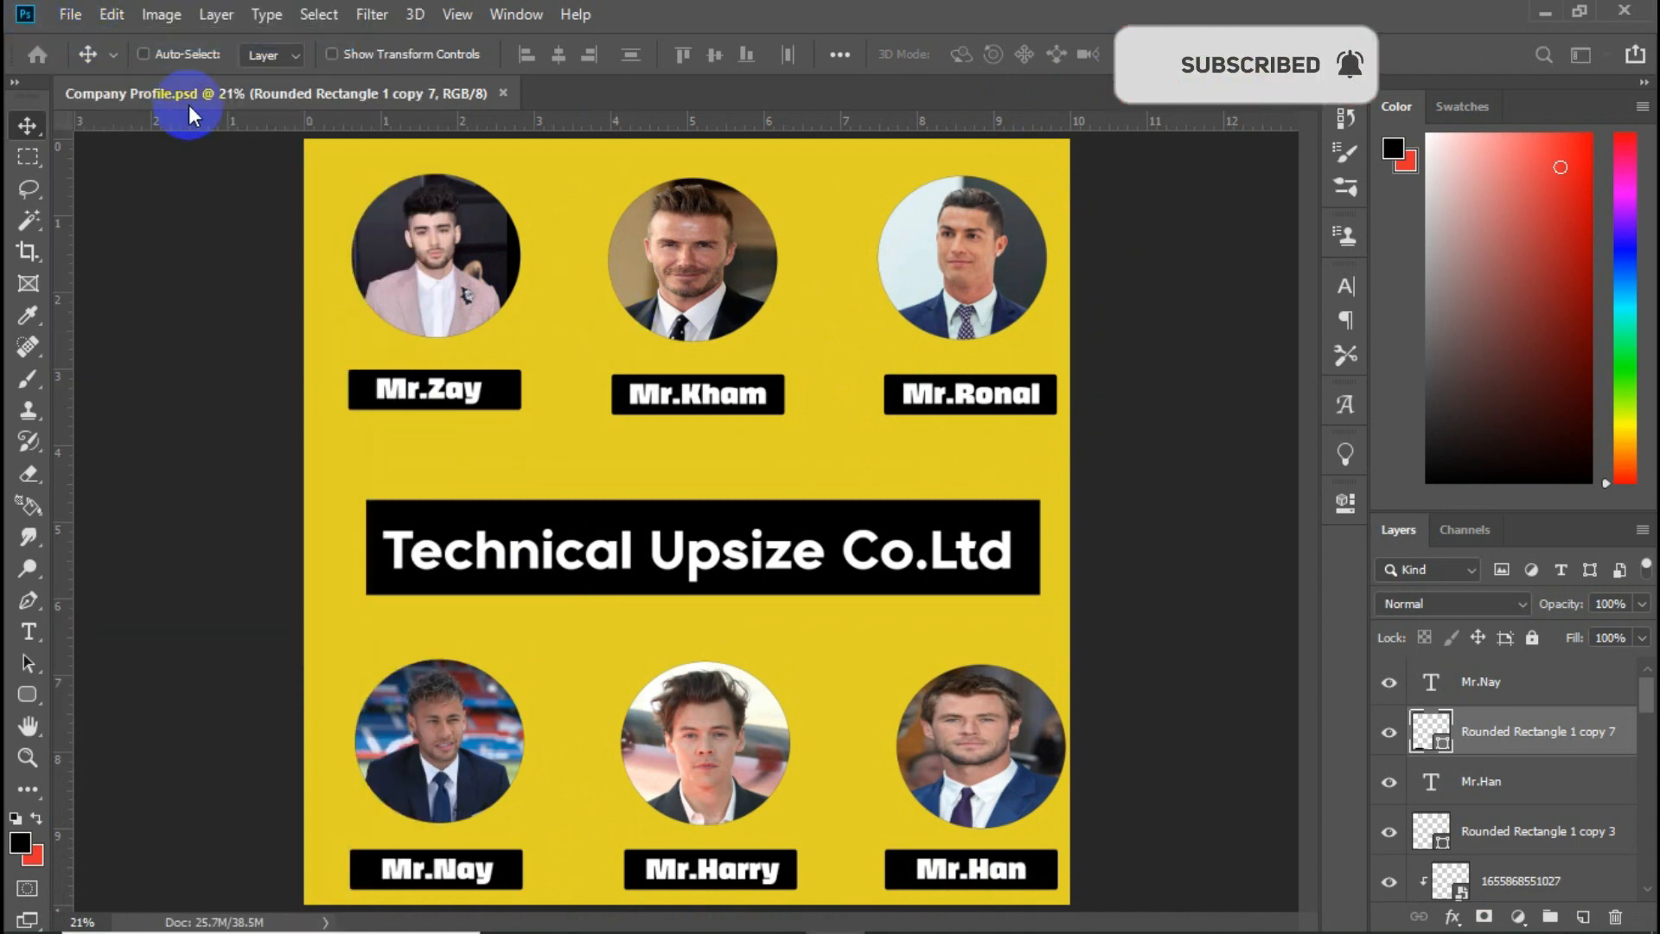
{"action": "key", "text": "ctrl+n"}
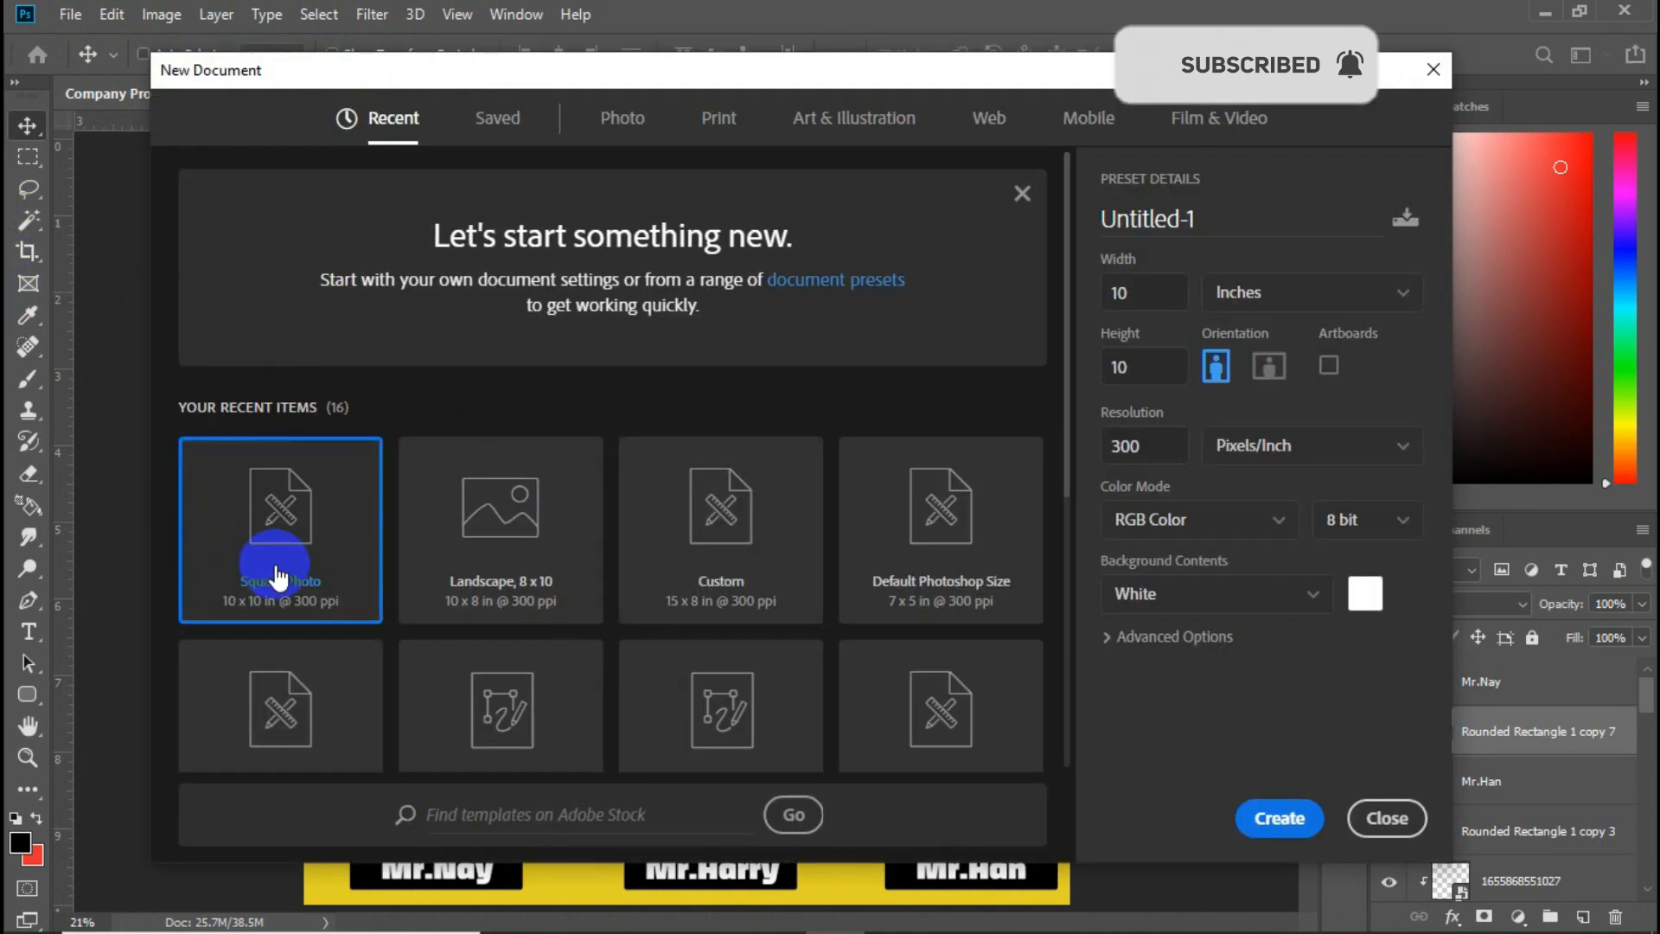
{"action": "left_click", "coordinate": [496, 118]}
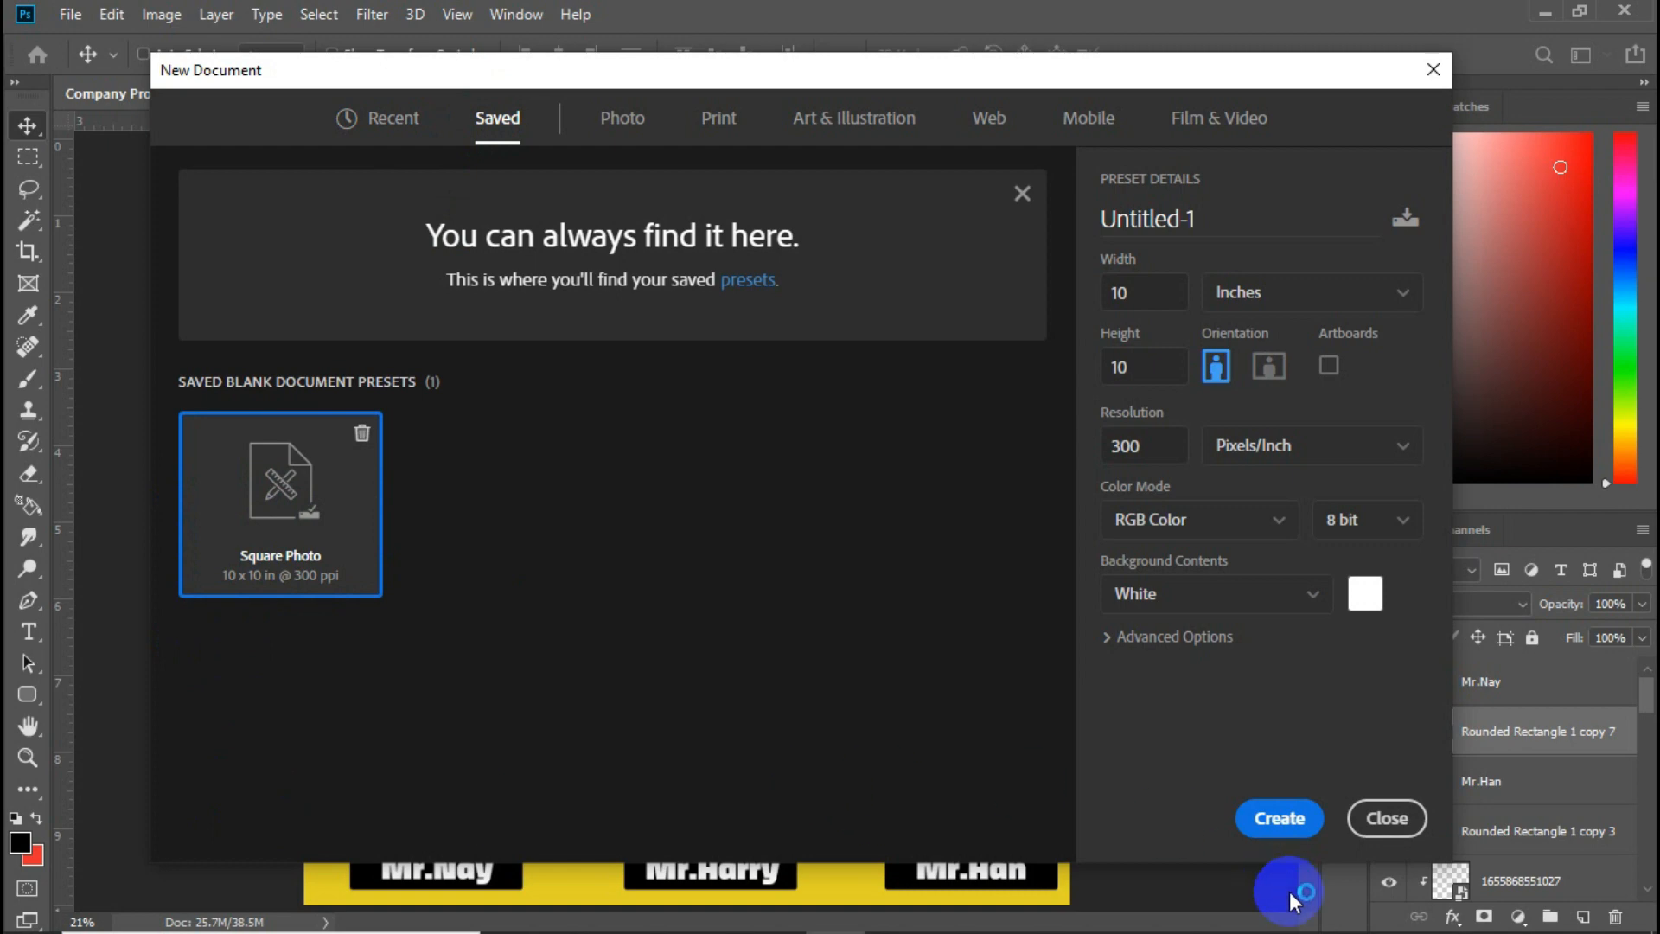
{"action": "left_click", "coordinate": [1286, 843]}
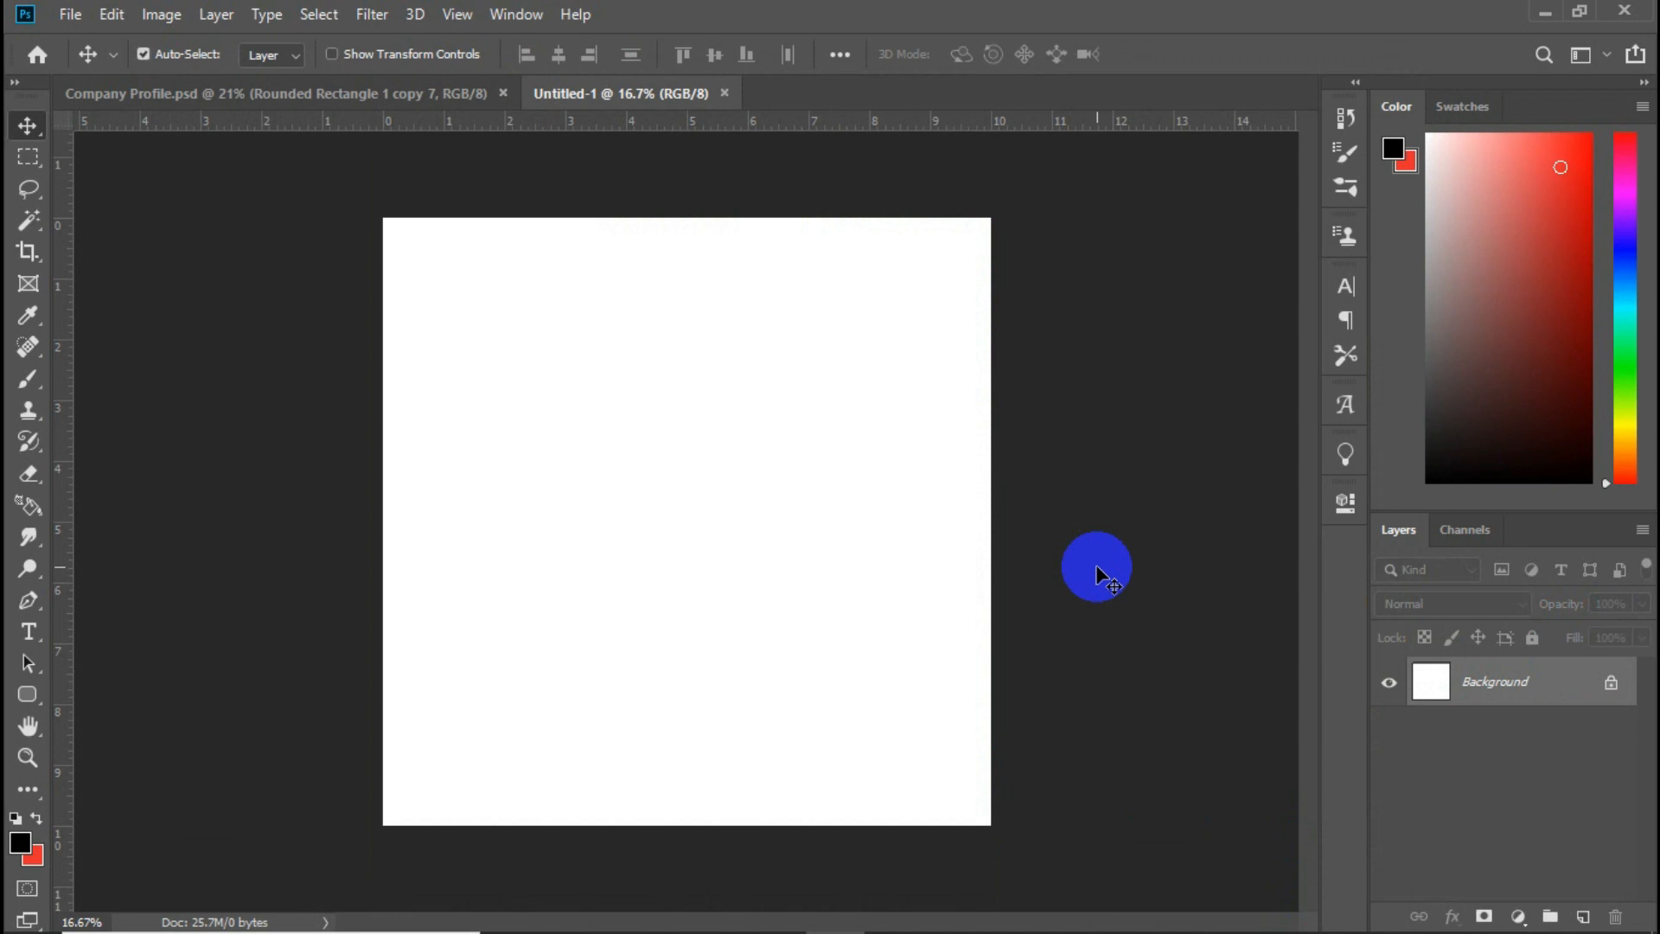
{"action": "key", "text": "ctrl+0"}
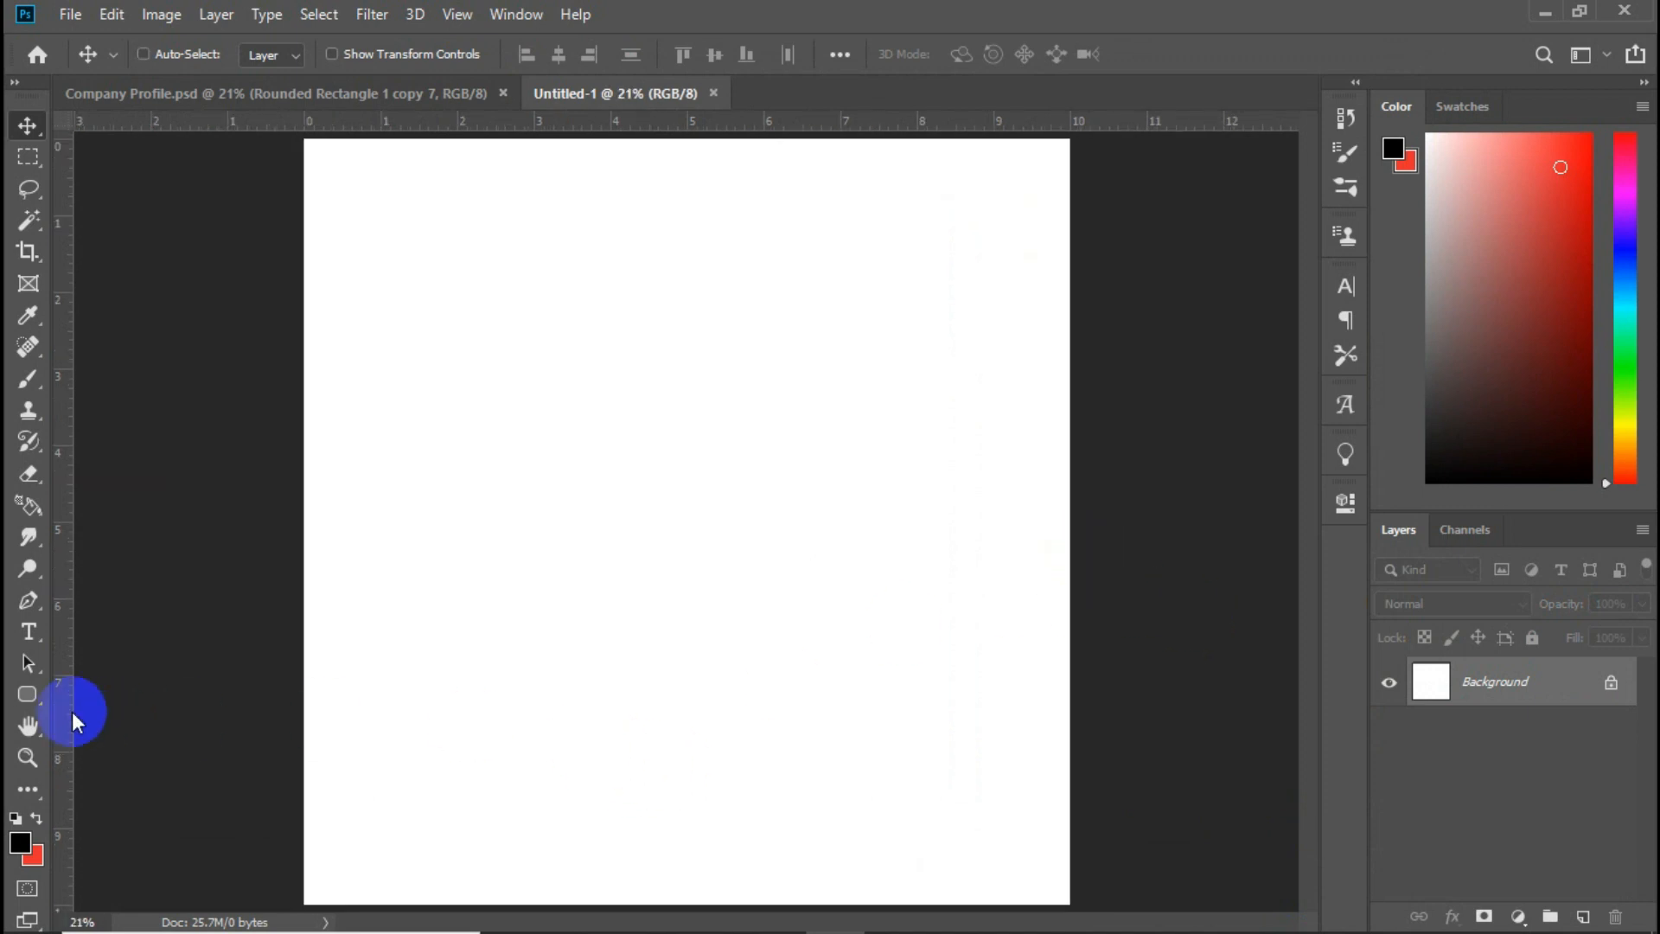
- Draw a circle about 848 px across in the canvas's upper-left area with the Ellipse tool in Shape mode
{"action": "left_click", "coordinate": [25, 701]}
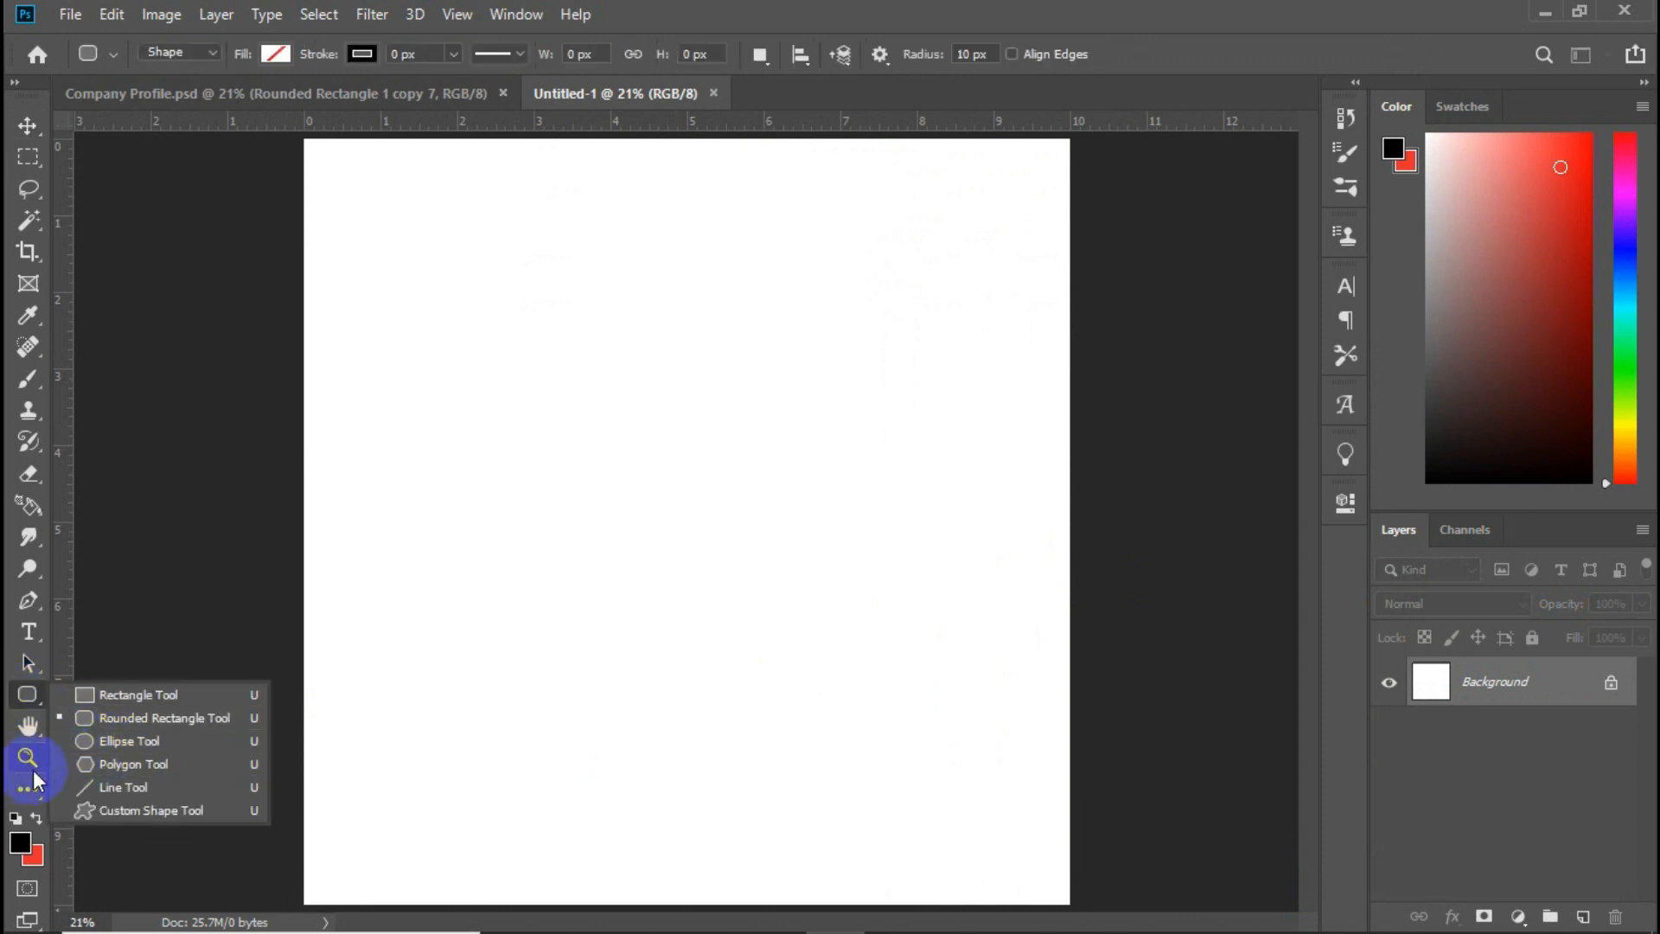
{"action": "left_click", "coordinate": [115, 750]}
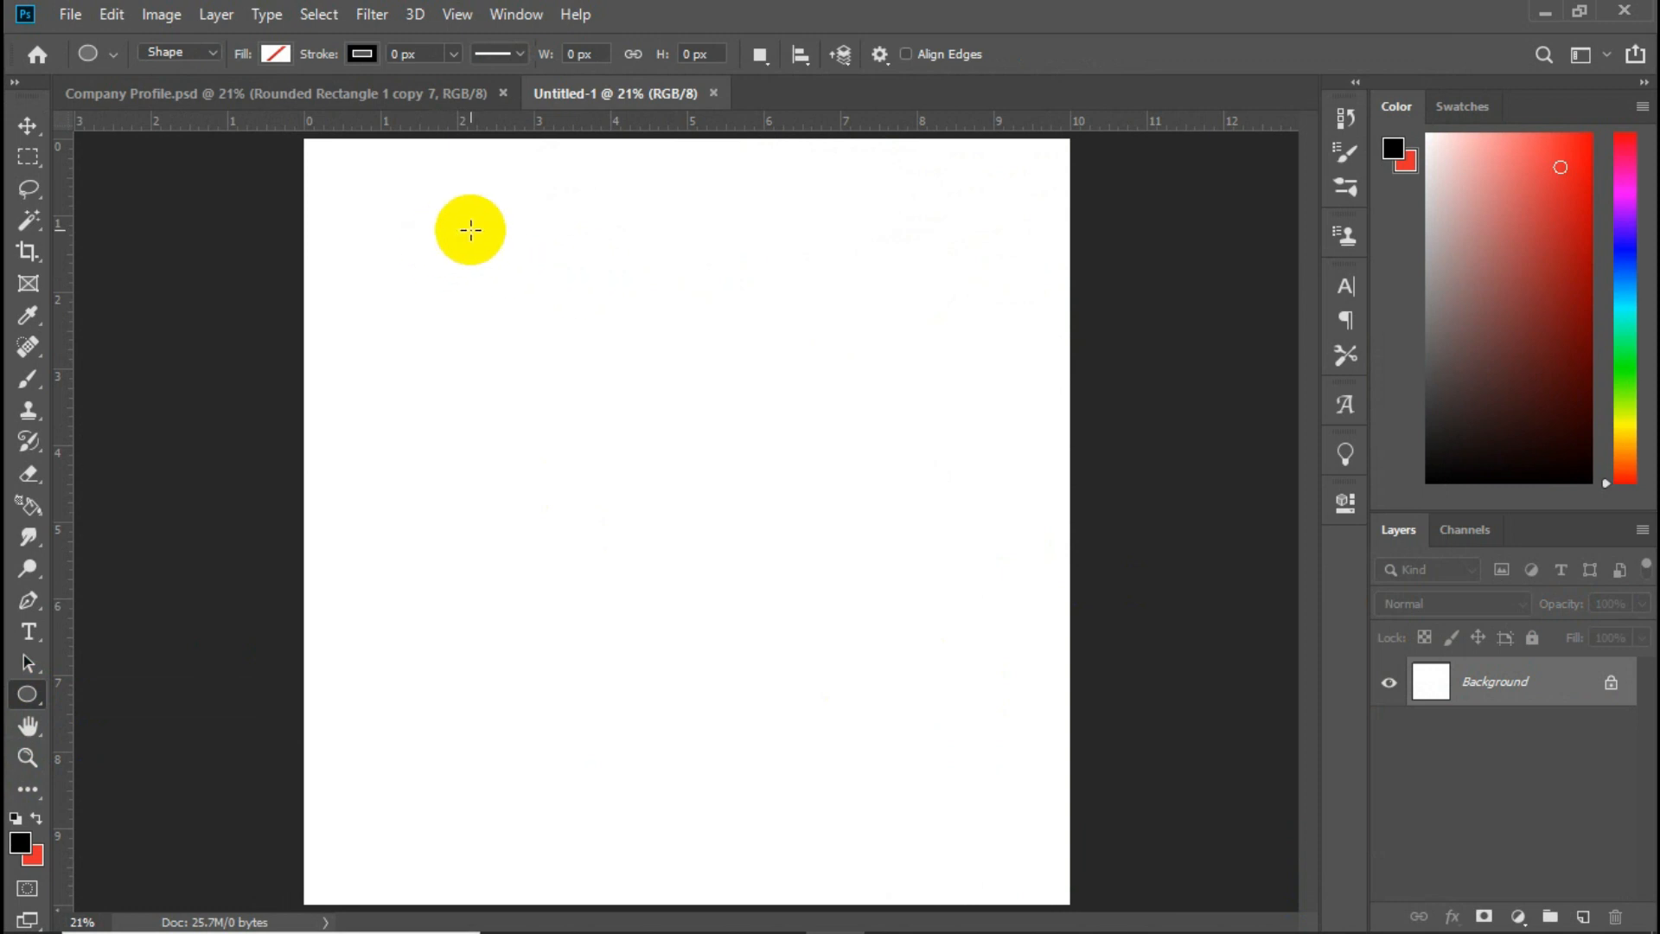
{"action": "left_click", "coordinate": [210, 55]}
{"action": "left_click", "coordinate": [205, 83]}
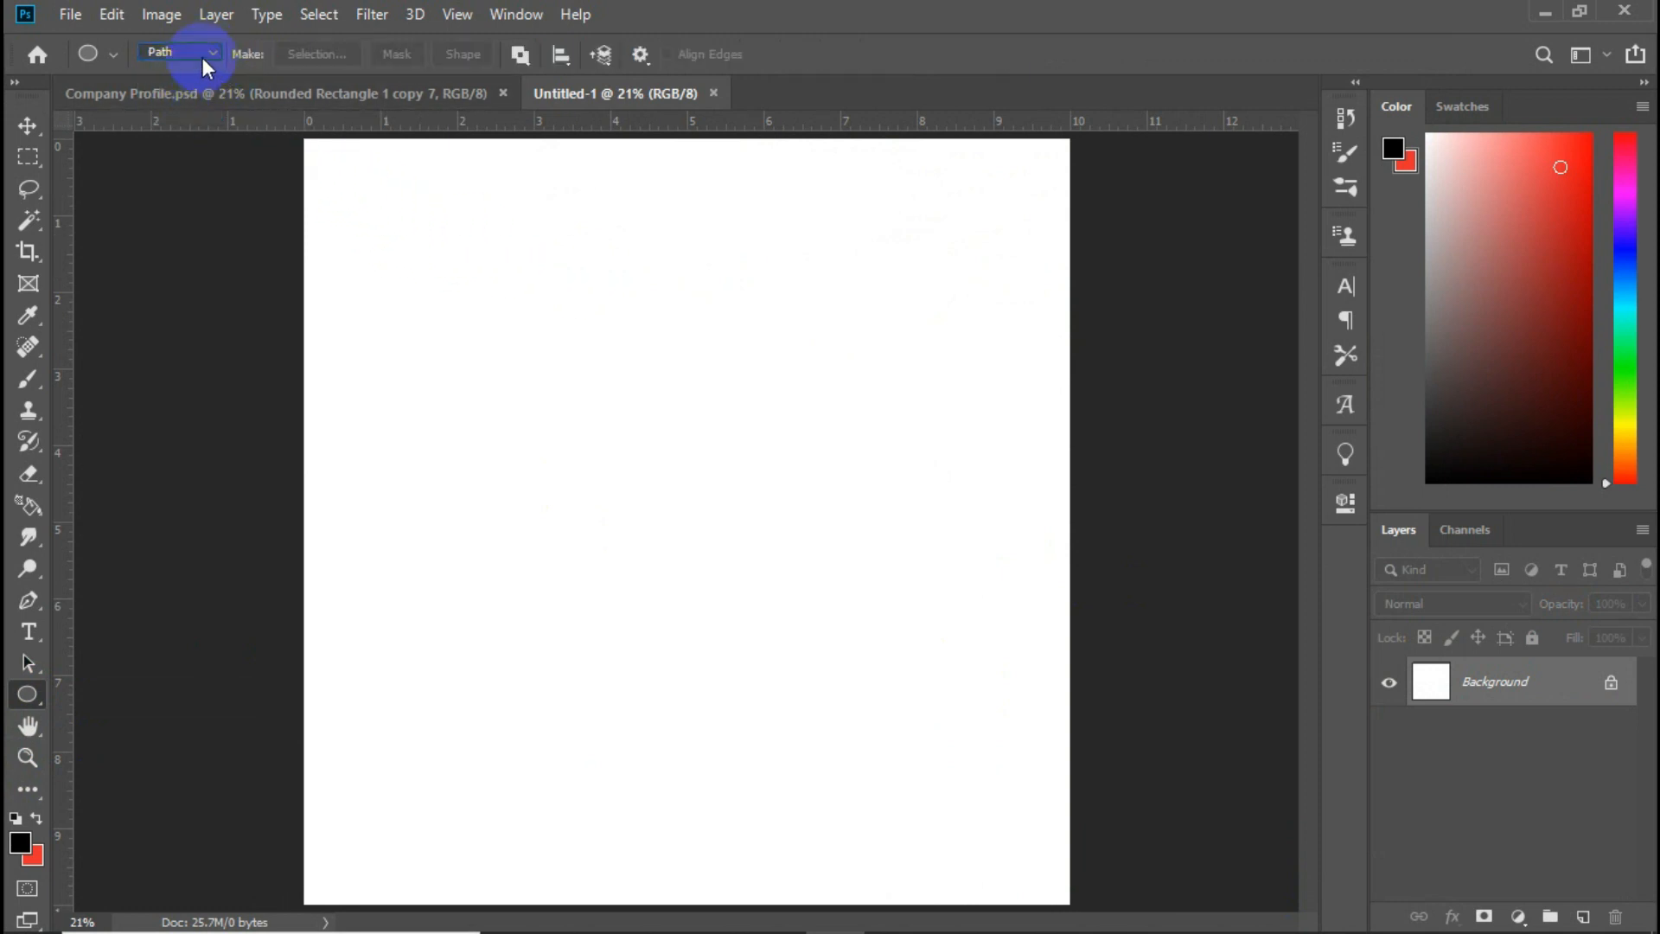
{"action": "left_click", "coordinate": [209, 53]}
{"action": "left_click", "coordinate": [168, 67]}
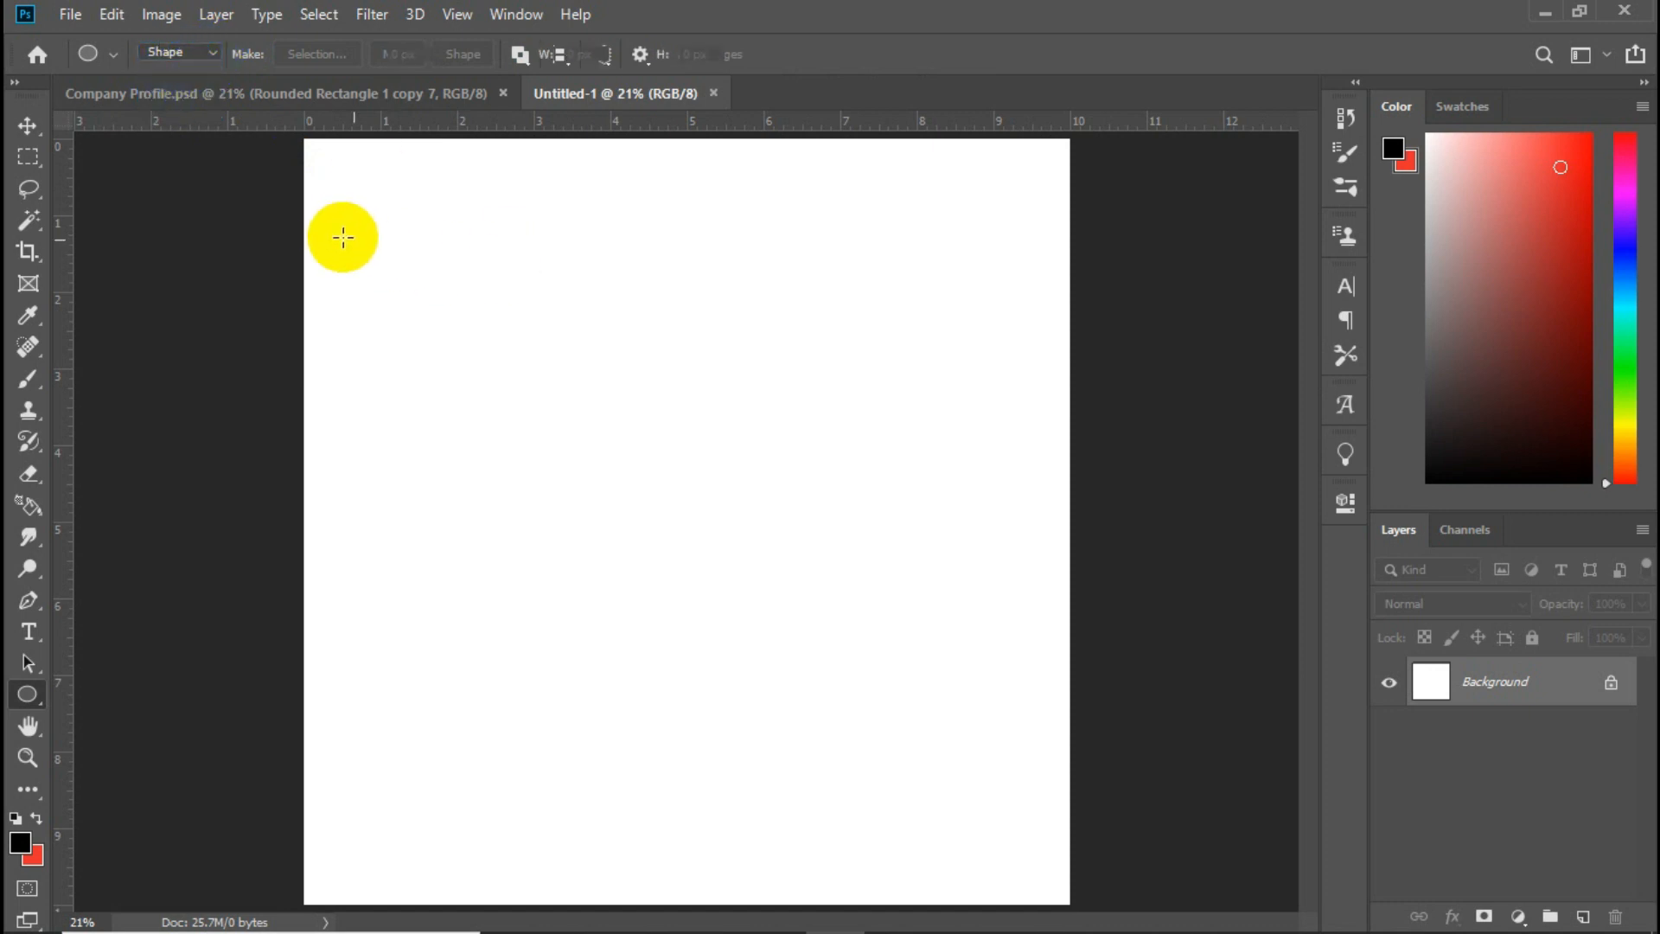
{"action": "left_click_drag", "start_coordinate": [382, 200], "coordinate": [608, 417]}
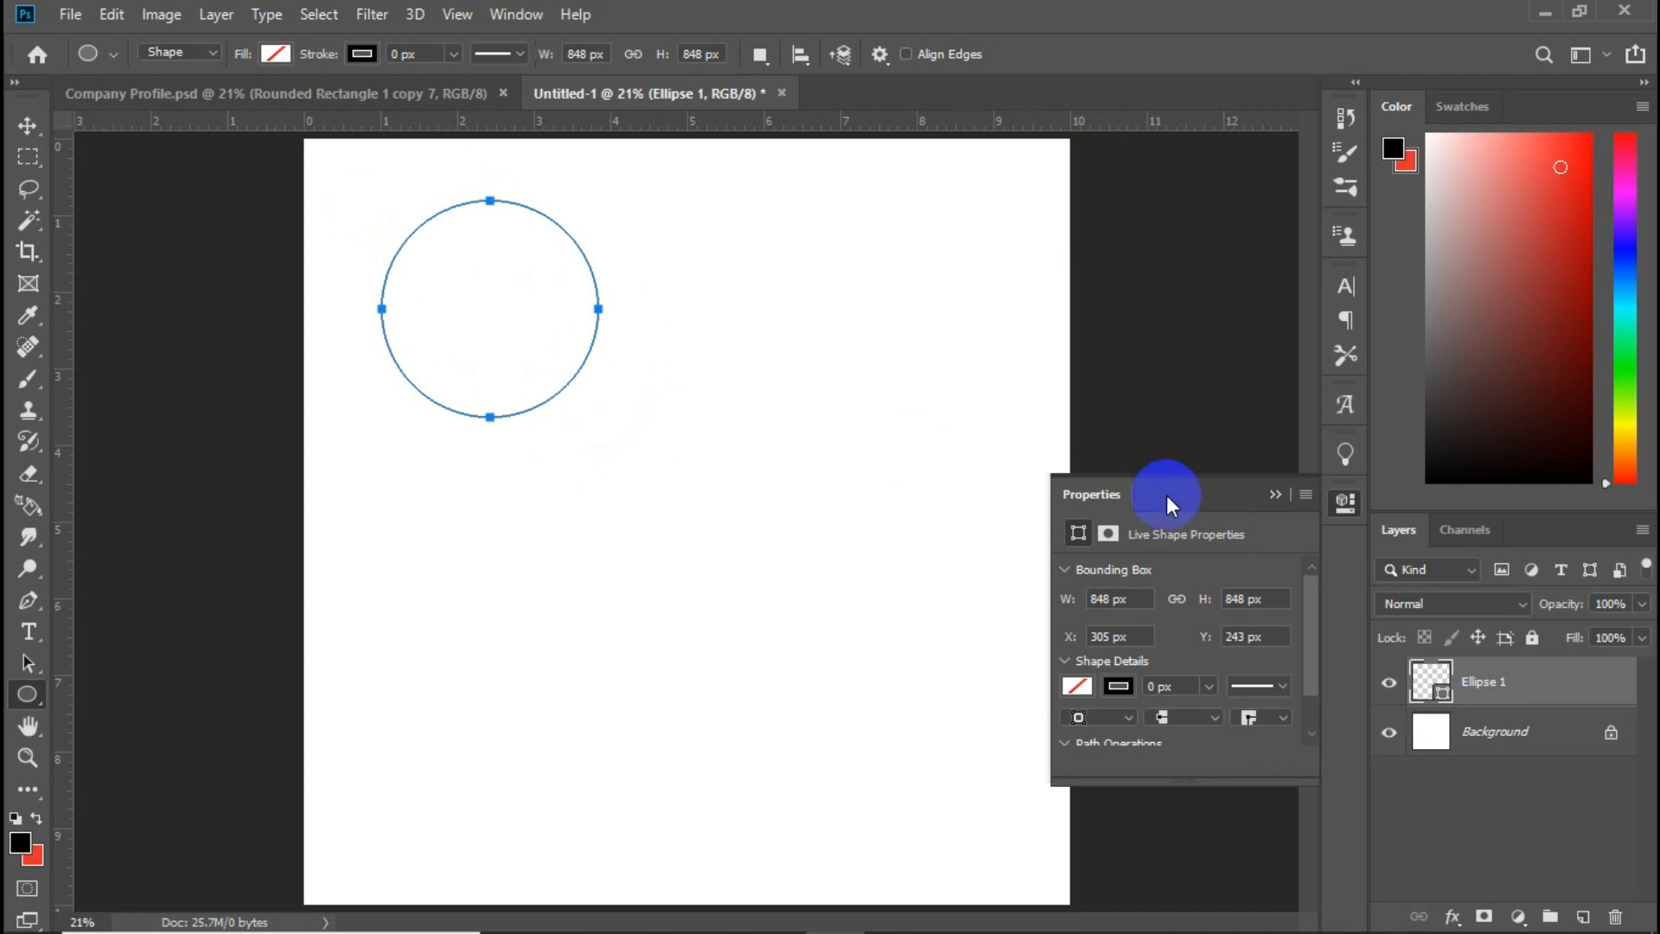
{"action": "left_click", "coordinate": [1274, 495]}
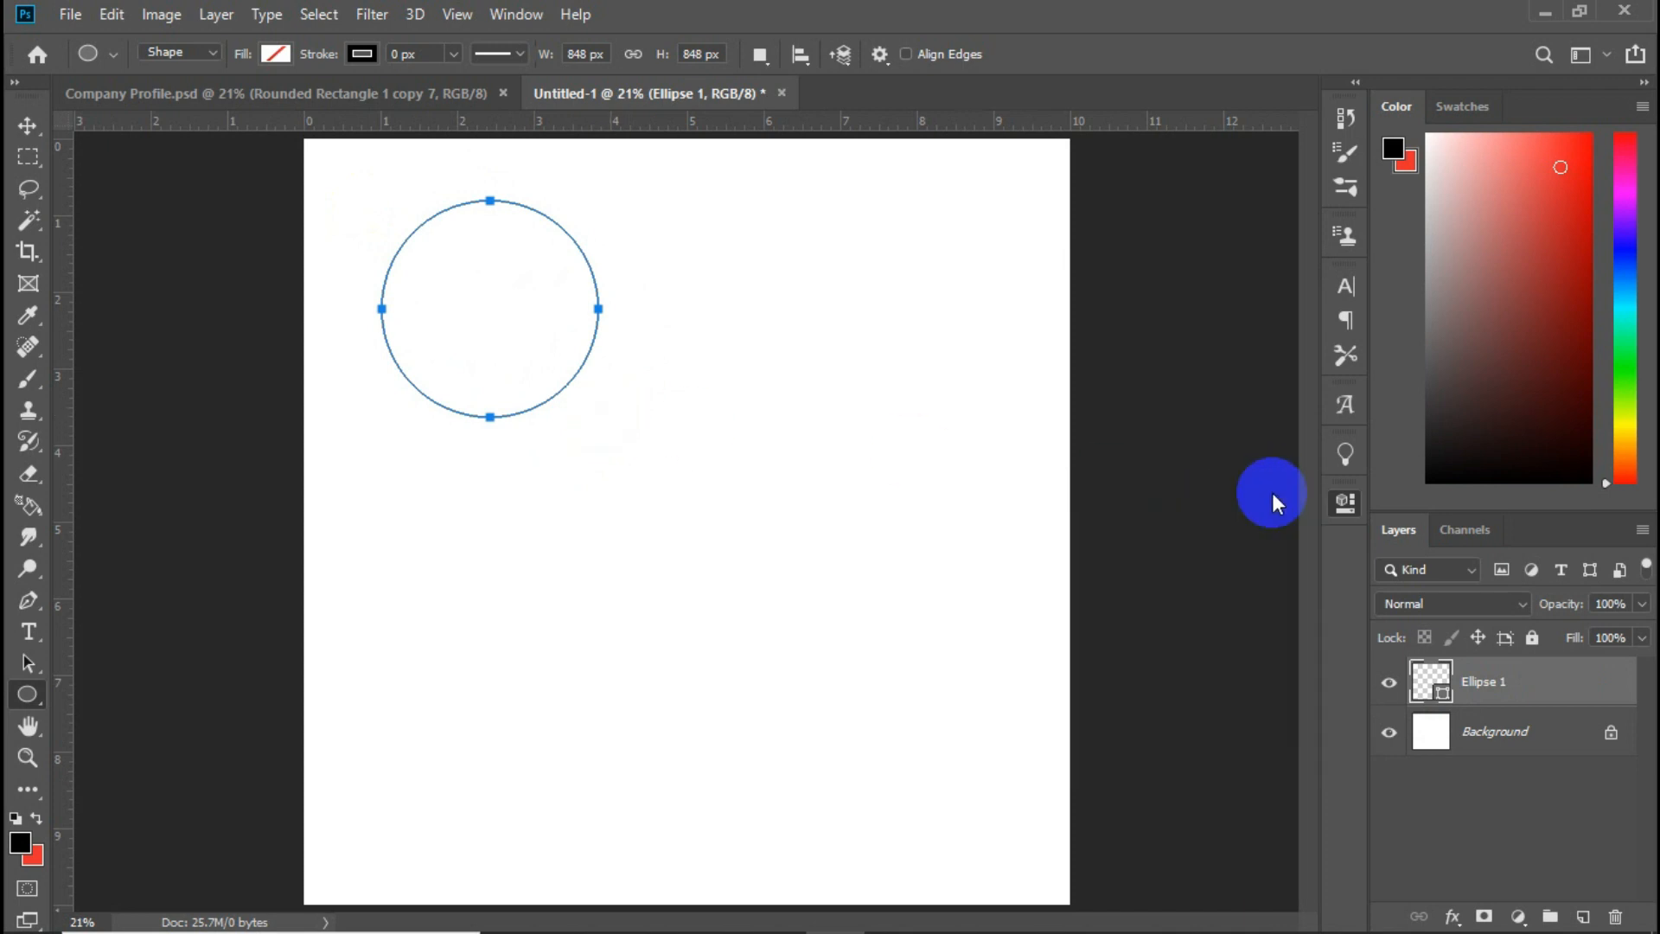
- Fill the circle with solid black and move it closer to the canvas's upper-left corner
{"action": "left_click", "coordinate": [275, 54]}
{"action": "left_click", "coordinate": [221, 104]}
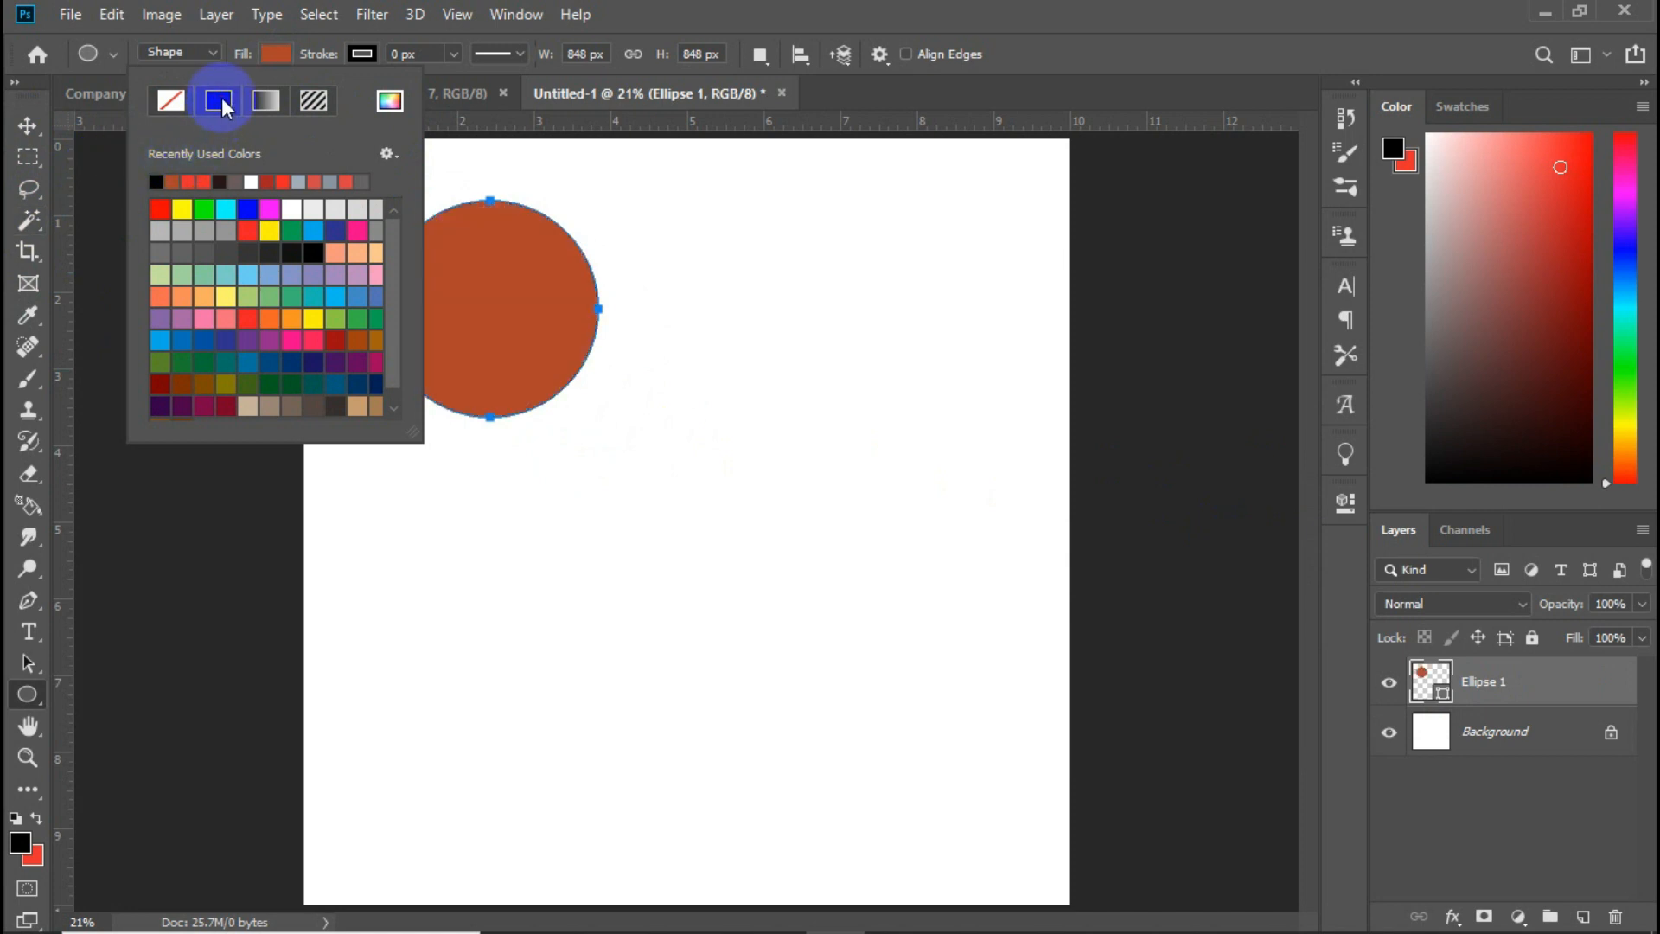
{"action": "left_click", "coordinate": [156, 182]}
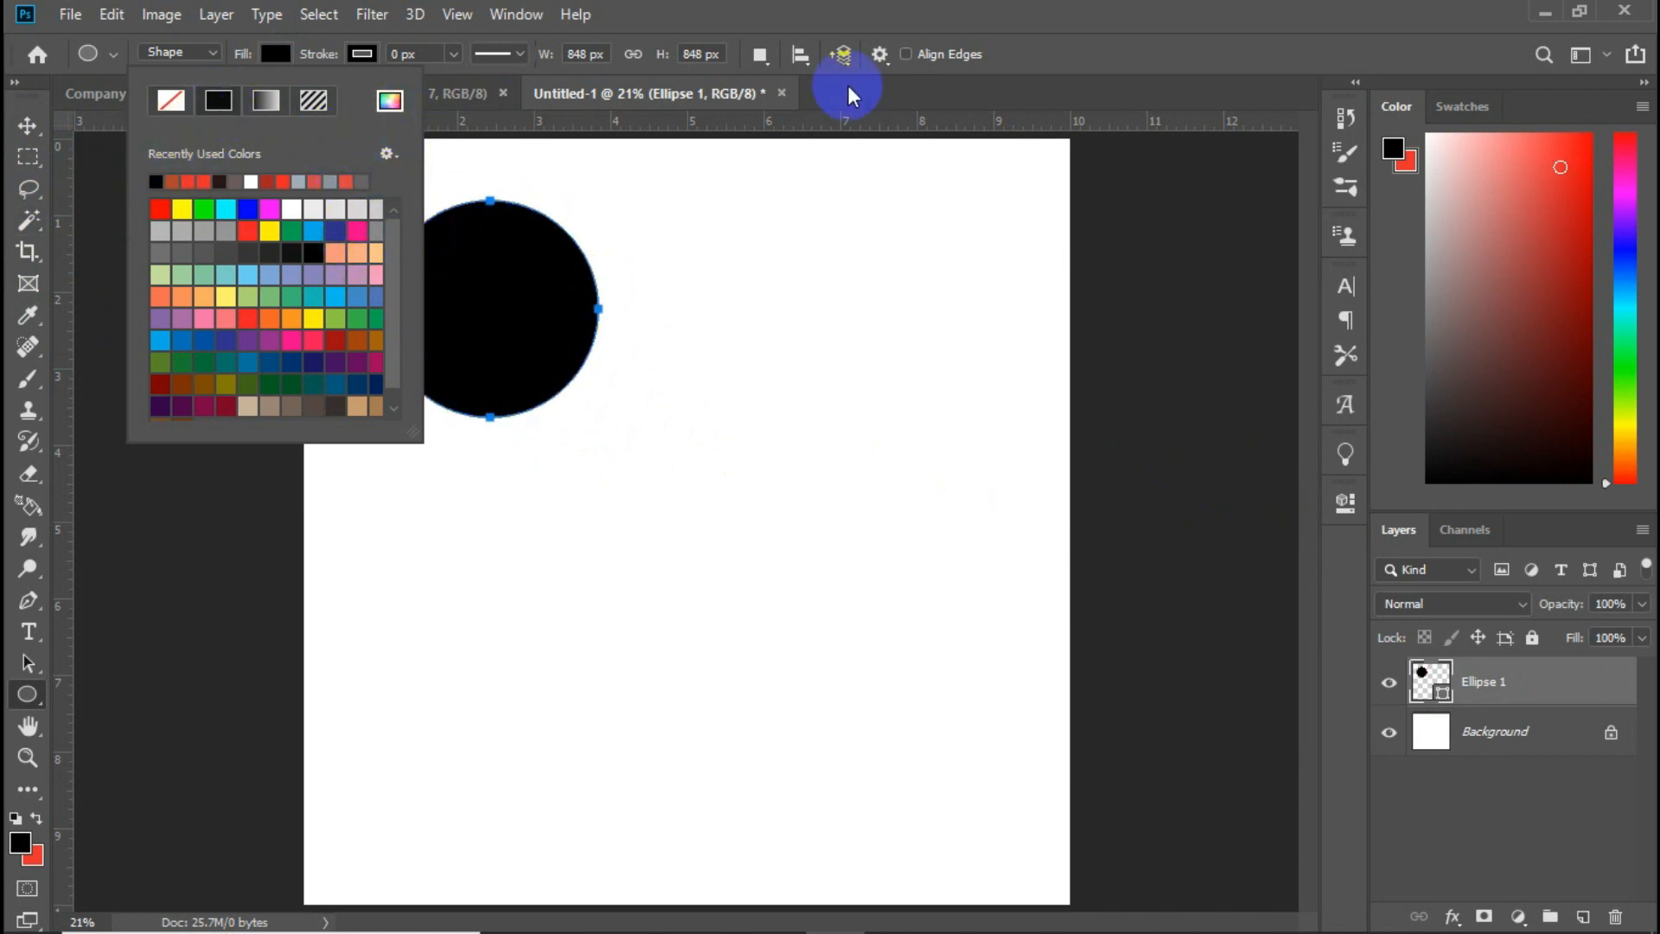
{"action": "left_click", "coordinate": [1177, 5]}
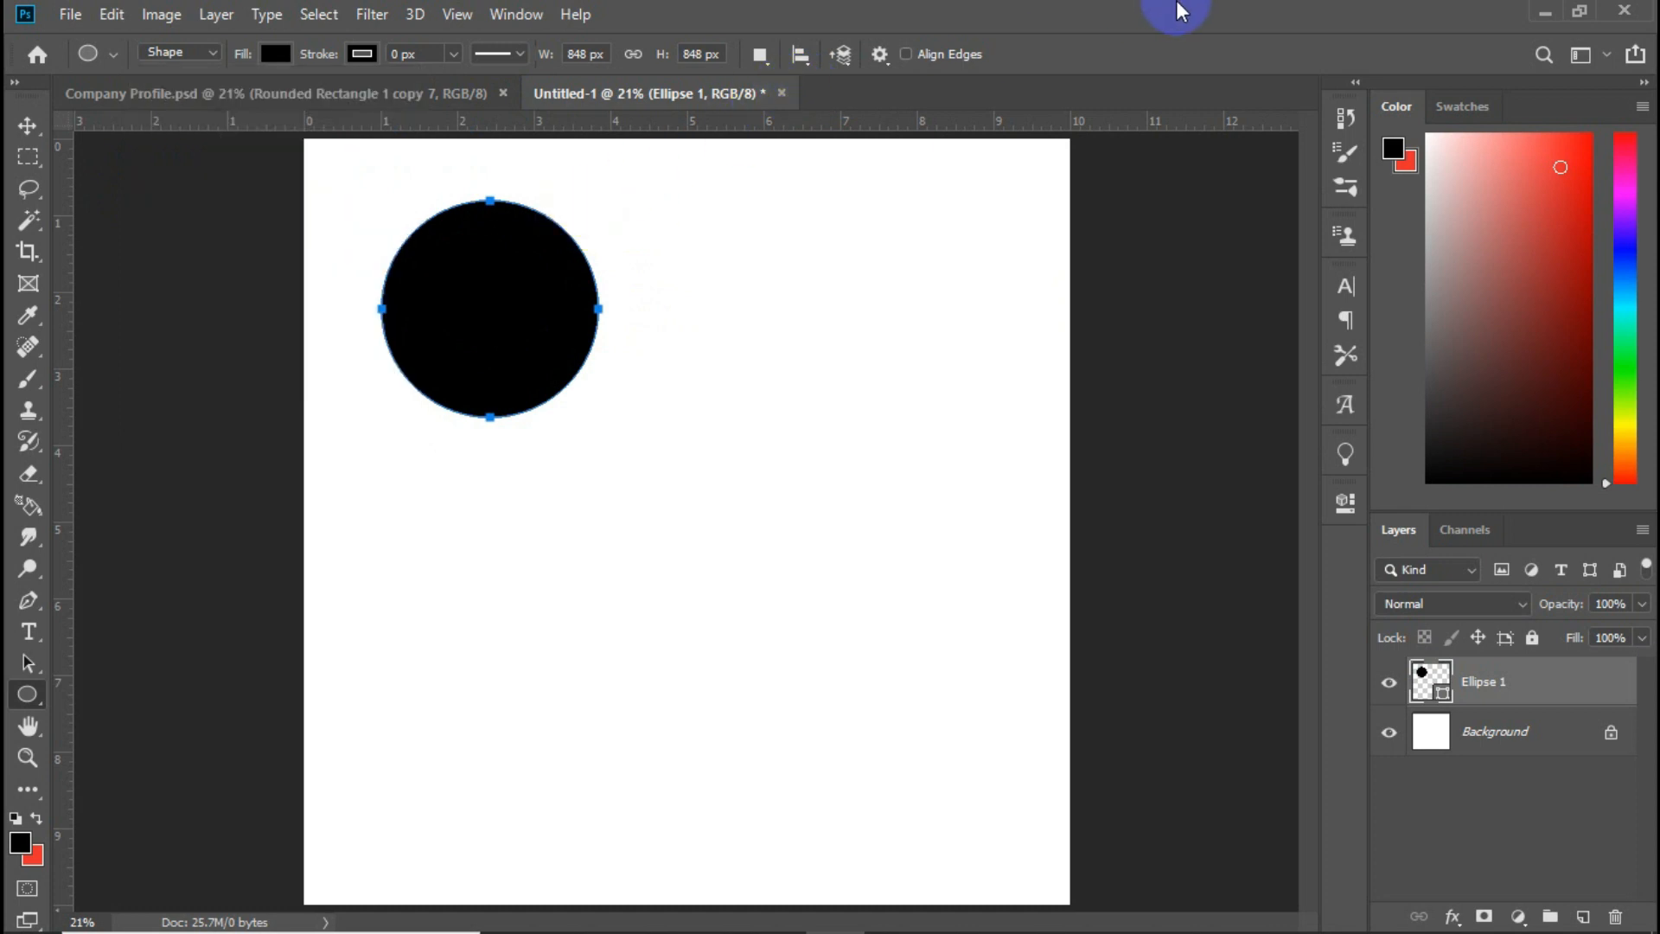
{"action": "left_click", "coordinate": [27, 127]}
{"action": "mouse_move", "coordinate": [493, 376]}
{"action": "left_mouse_down"}
{"action": "mouse_move", "coordinate": [439, 318]}
{"action": "mouse_move", "coordinate": [428, 337]}
{"action": "left_mouse_up"}
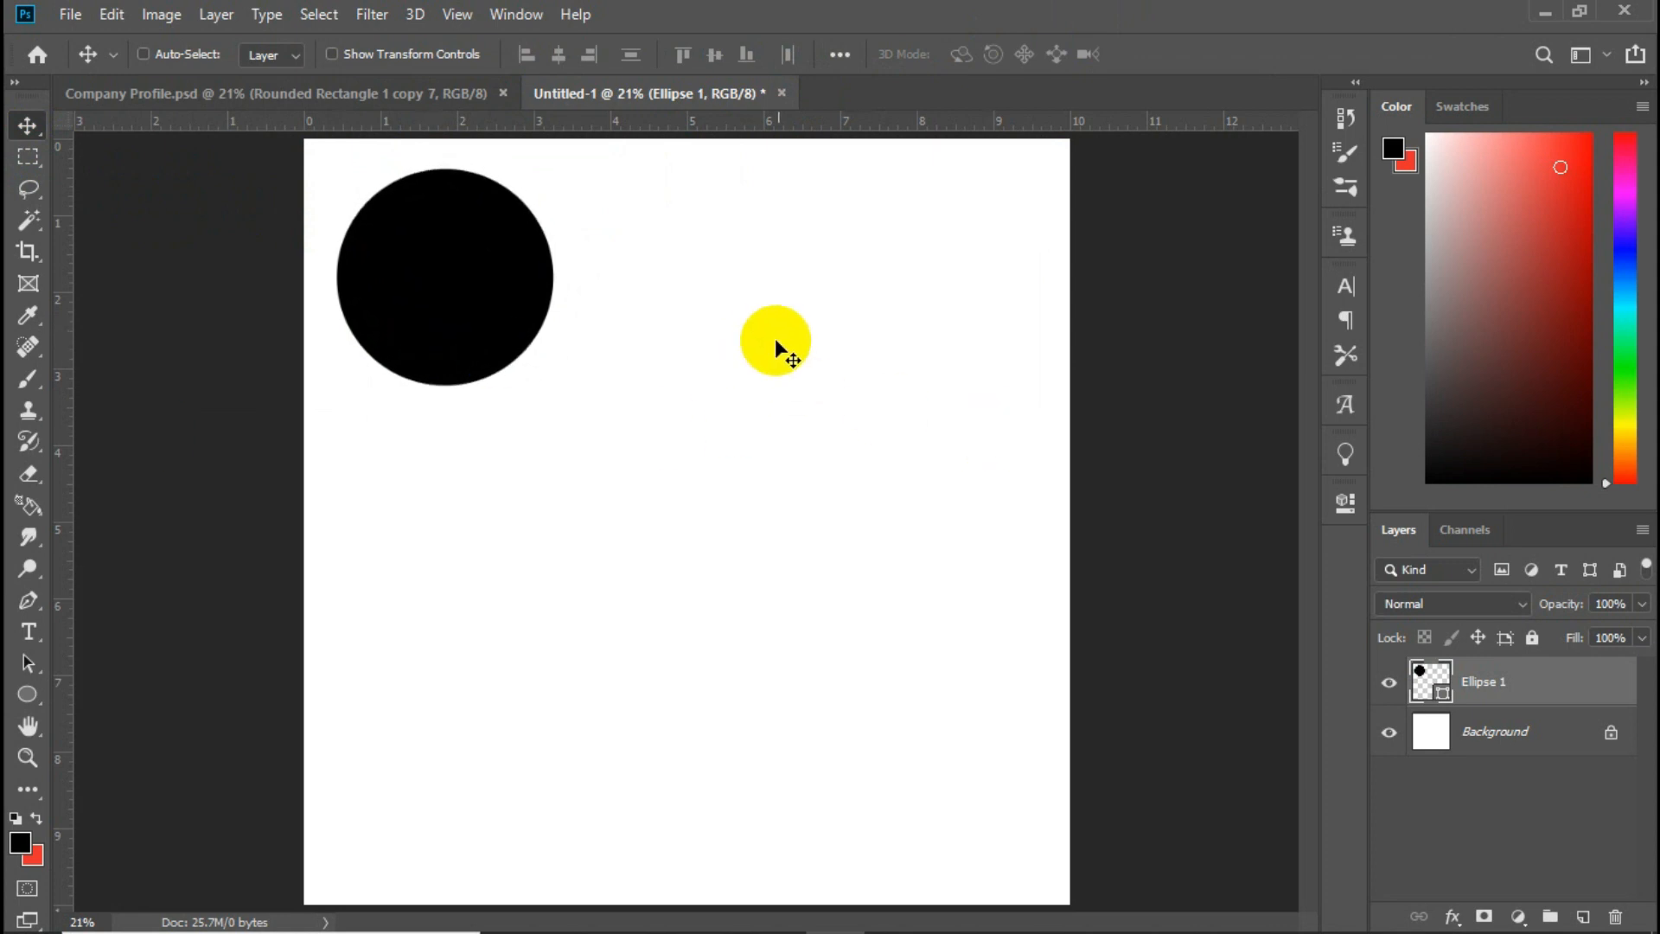
- Draw a black rounded rectangle about 944 × 248 px with a 10 px radius just below the circle
{"action": "left_click", "coordinate": [32, 531]}
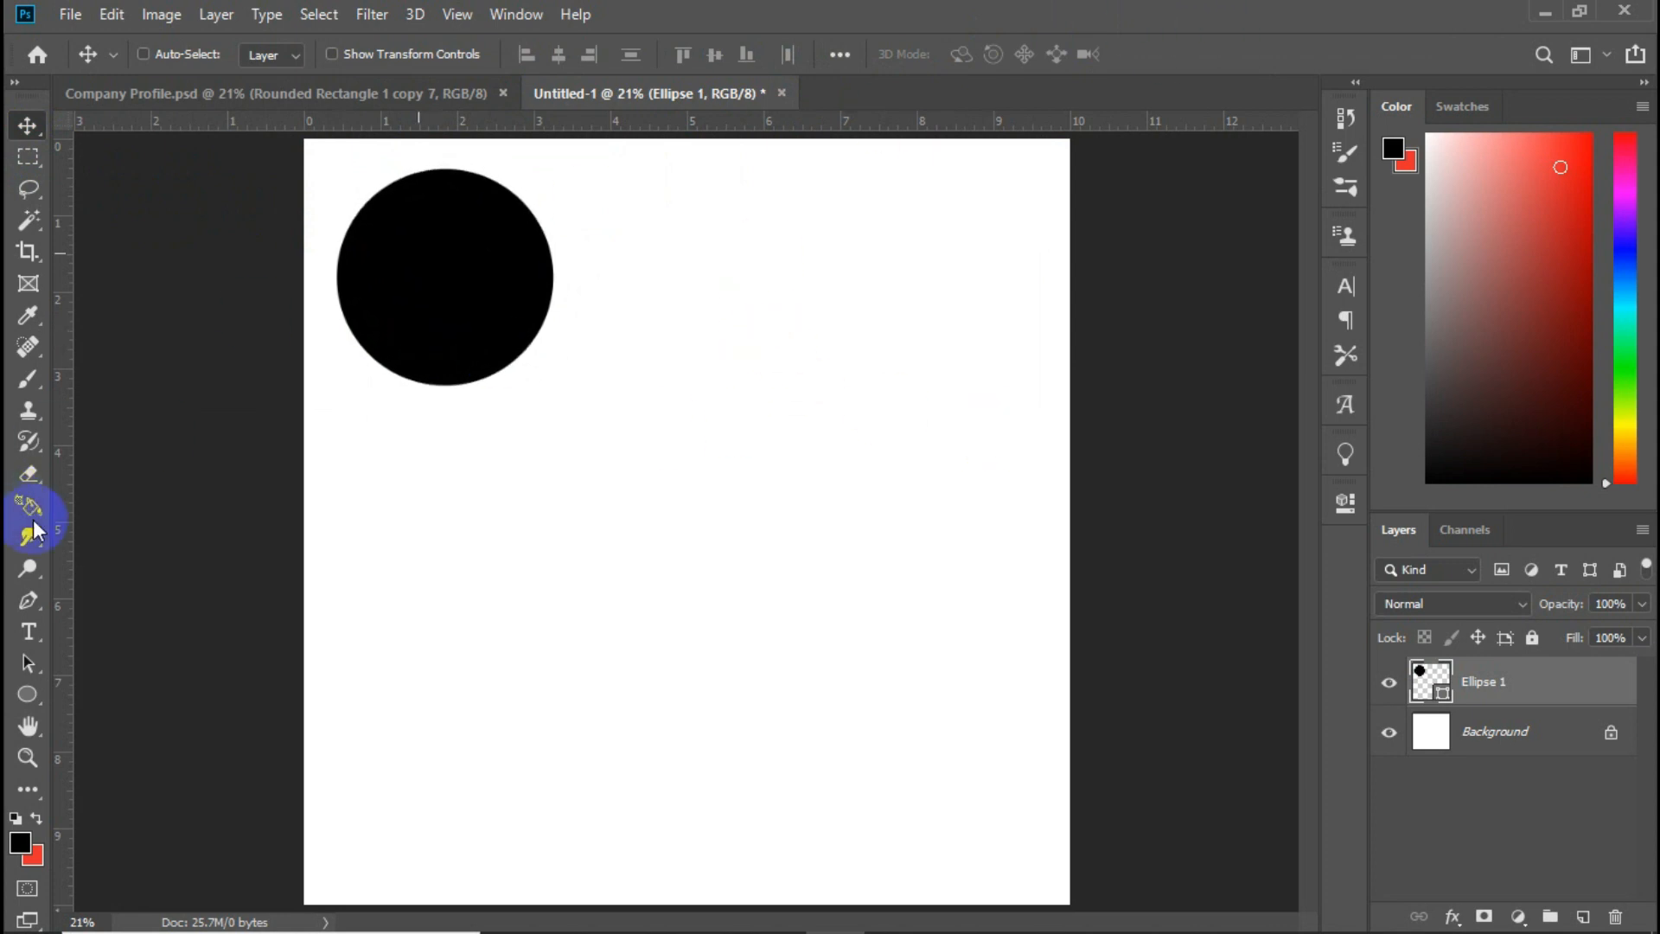
{"action": "left_click", "coordinate": [30, 702]}
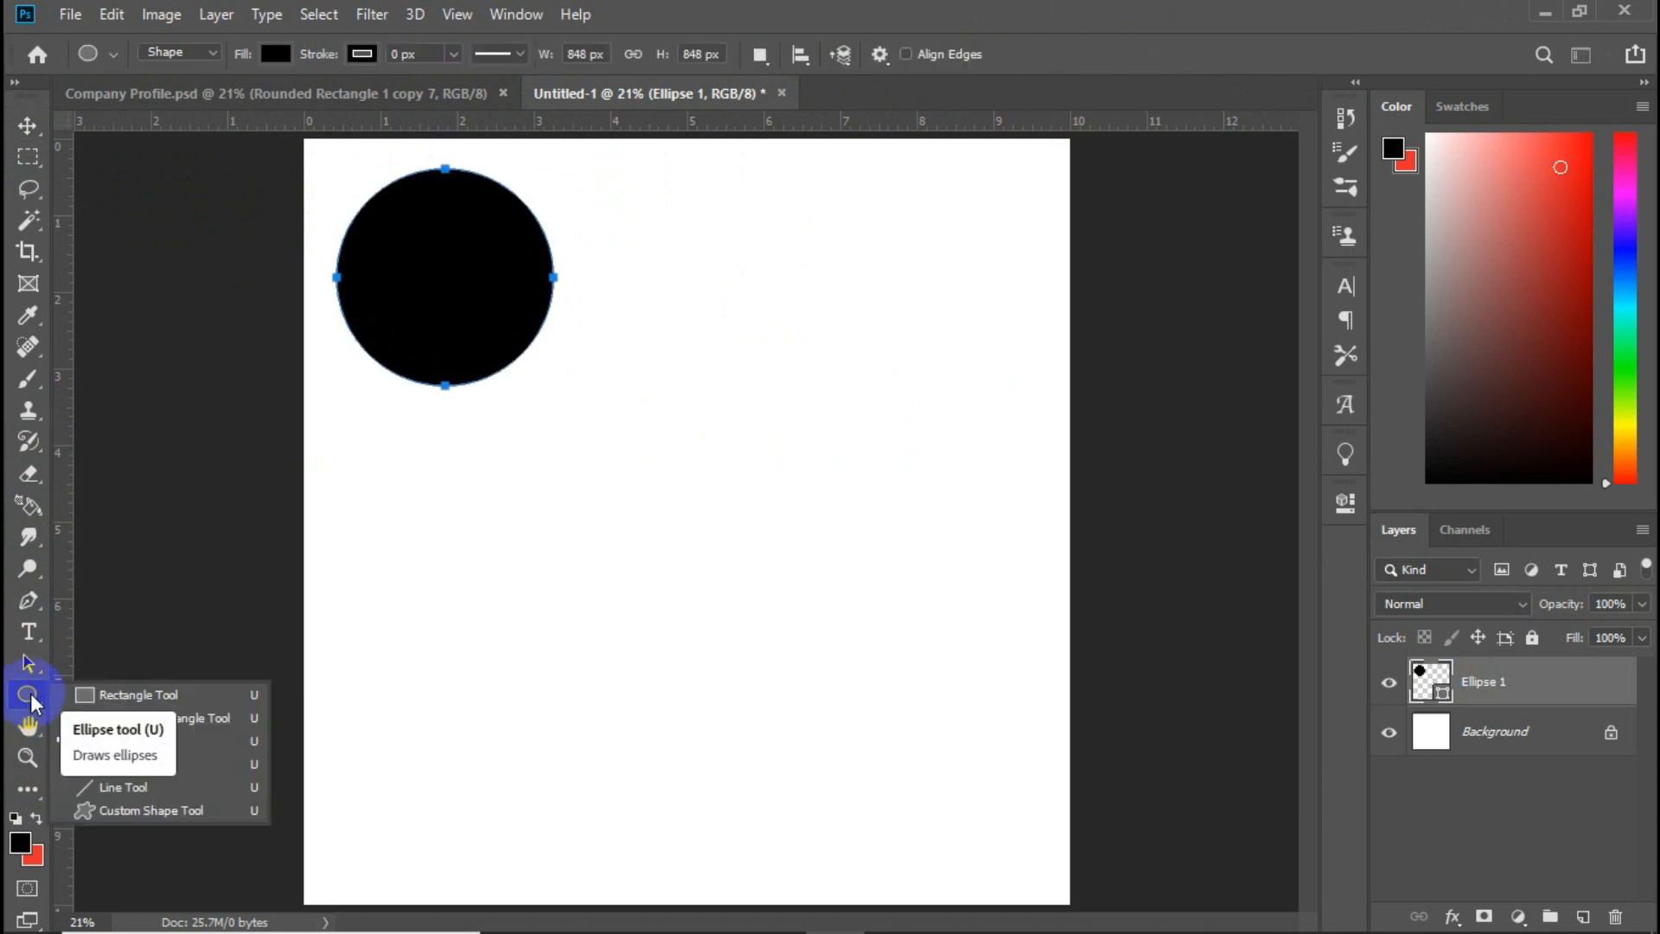
{"action": "left_click", "coordinate": [203, 719]}
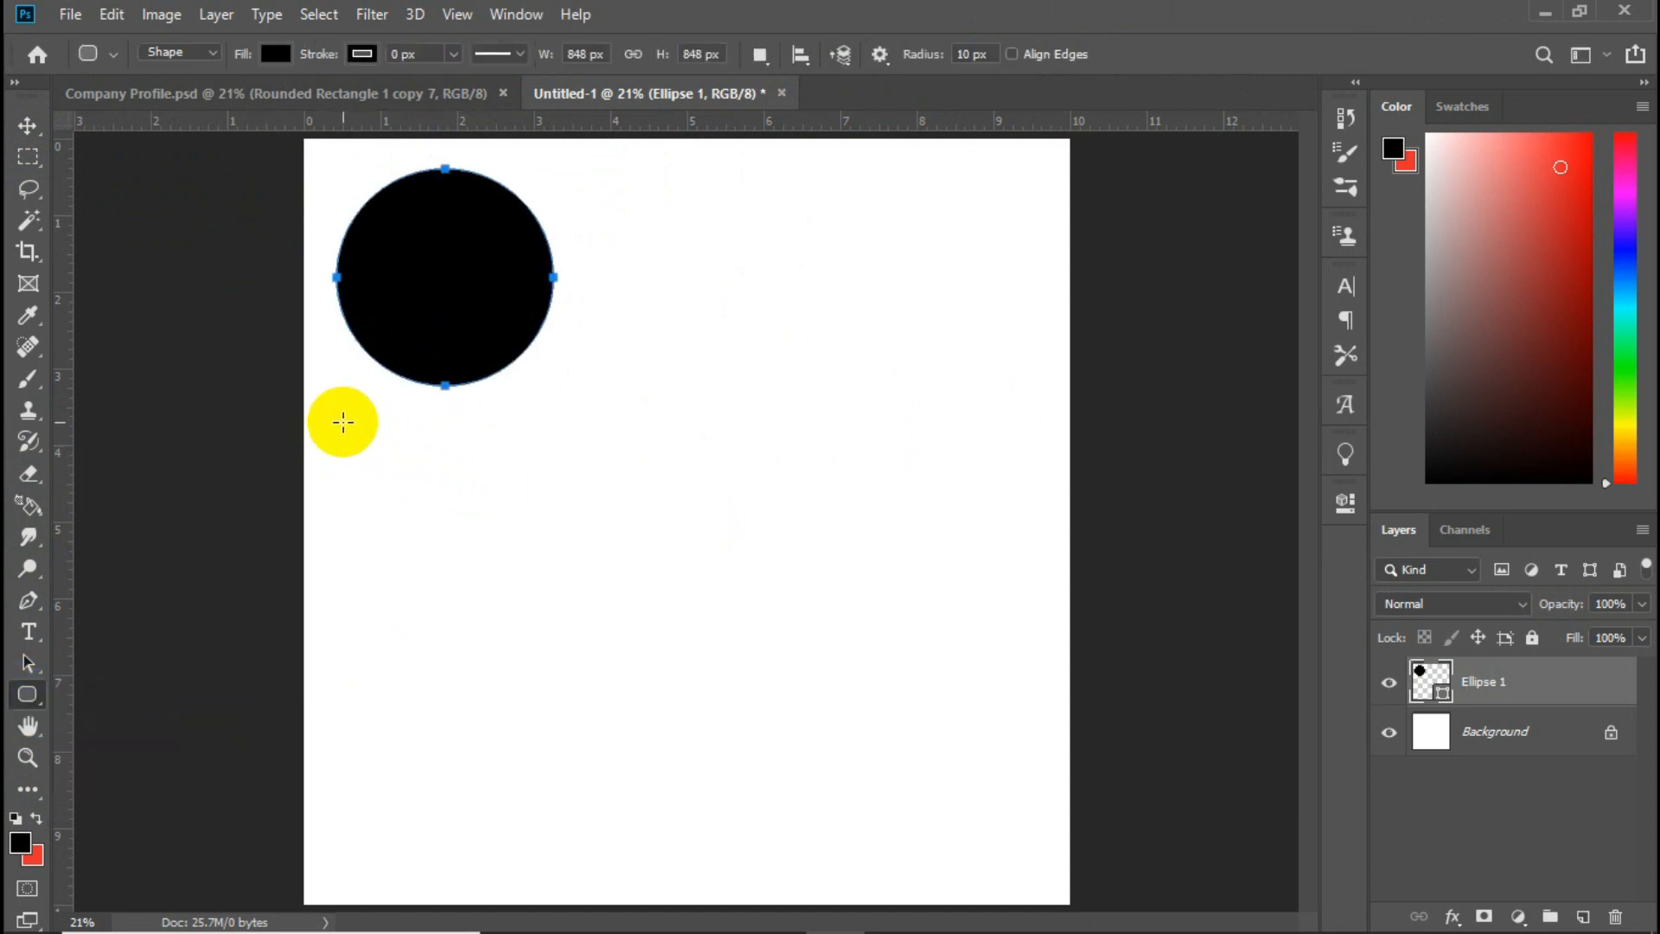
{"action": "left_click_drag", "start_coordinate": [330, 423], "coordinate": [565, 481]}
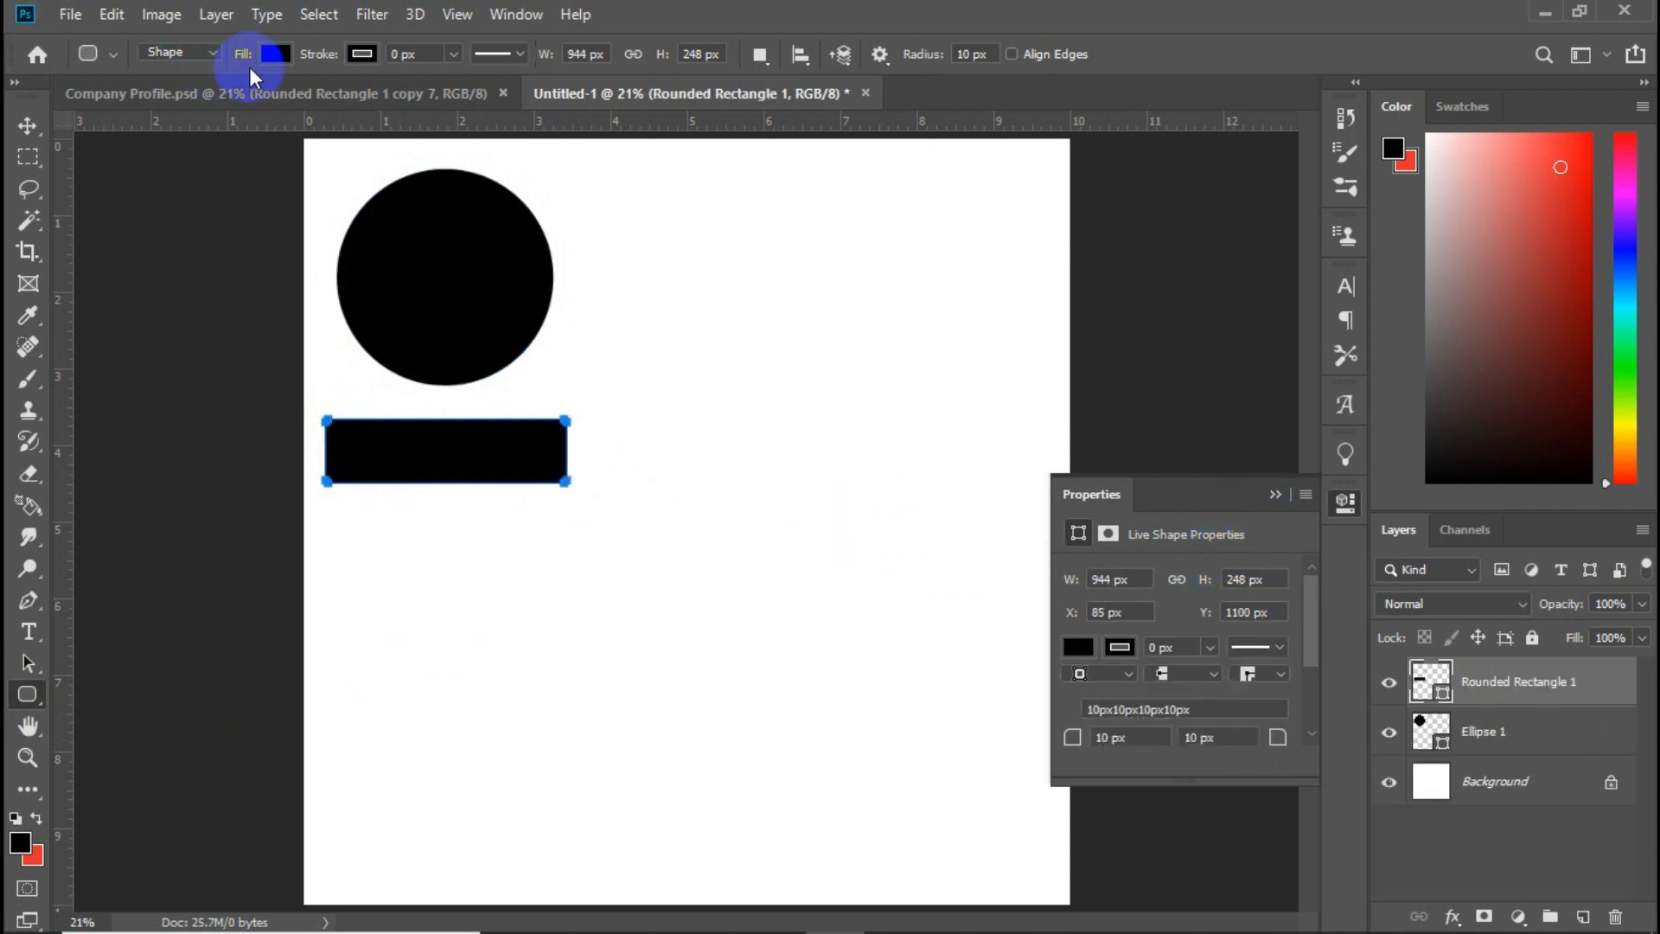
{"action": "left_click", "coordinate": [1274, 494]}
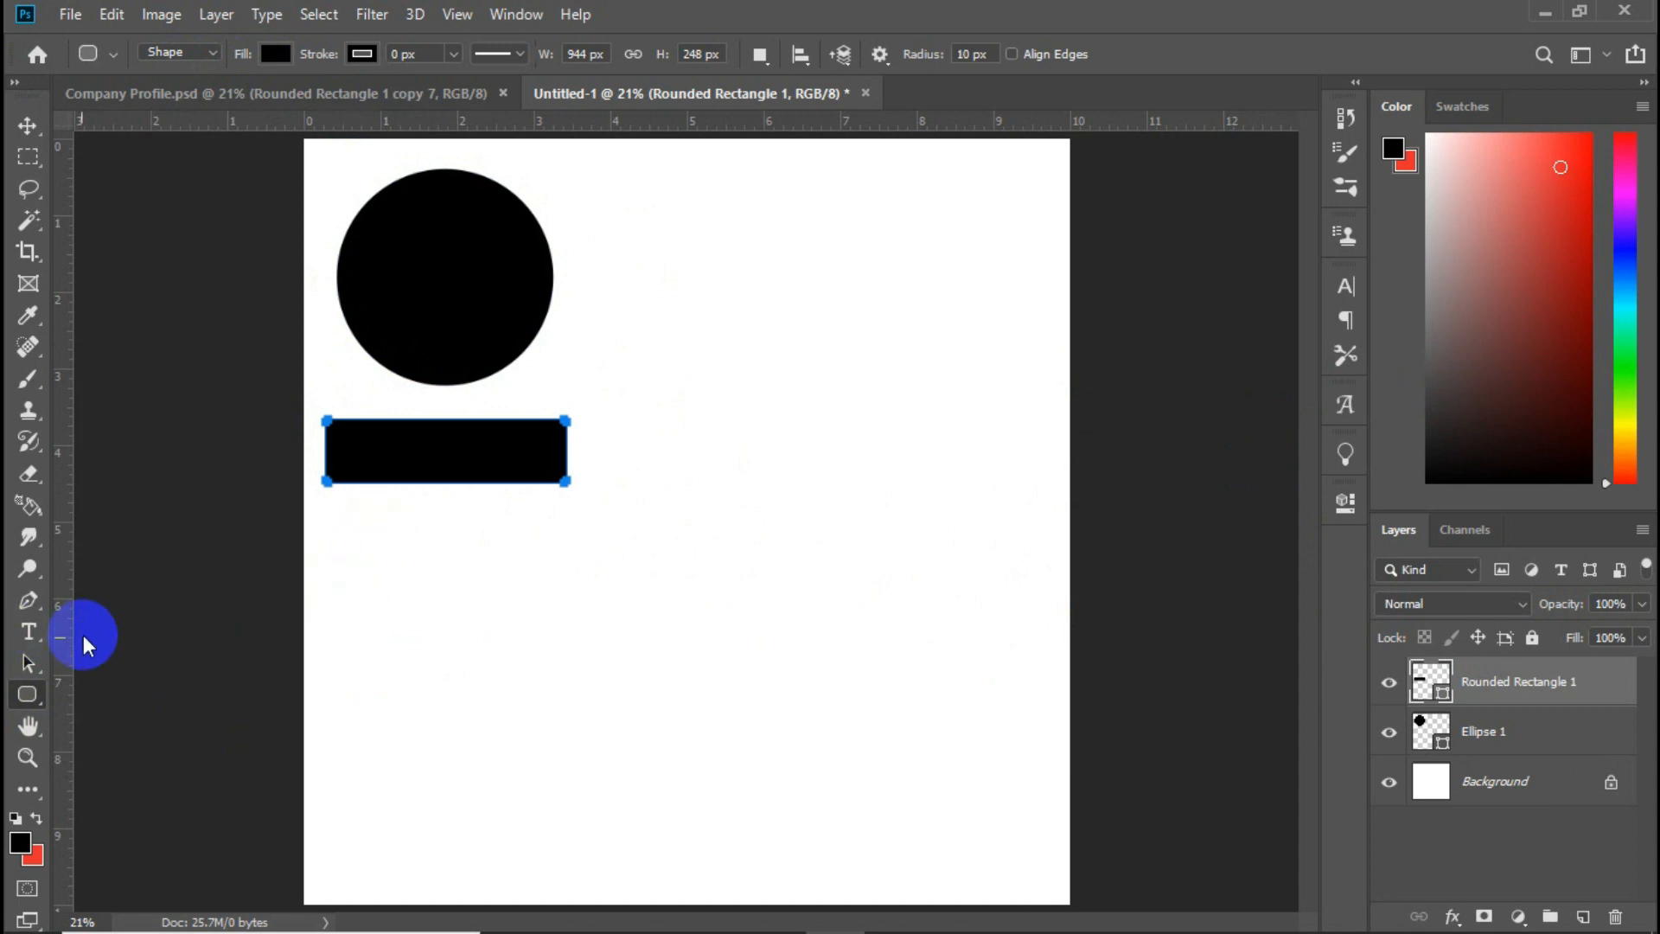
- Activate the Type tool and try Georgia Italic as its font by searching the fonts for "Gia"
{"action": "left_click", "coordinate": [29, 633]}
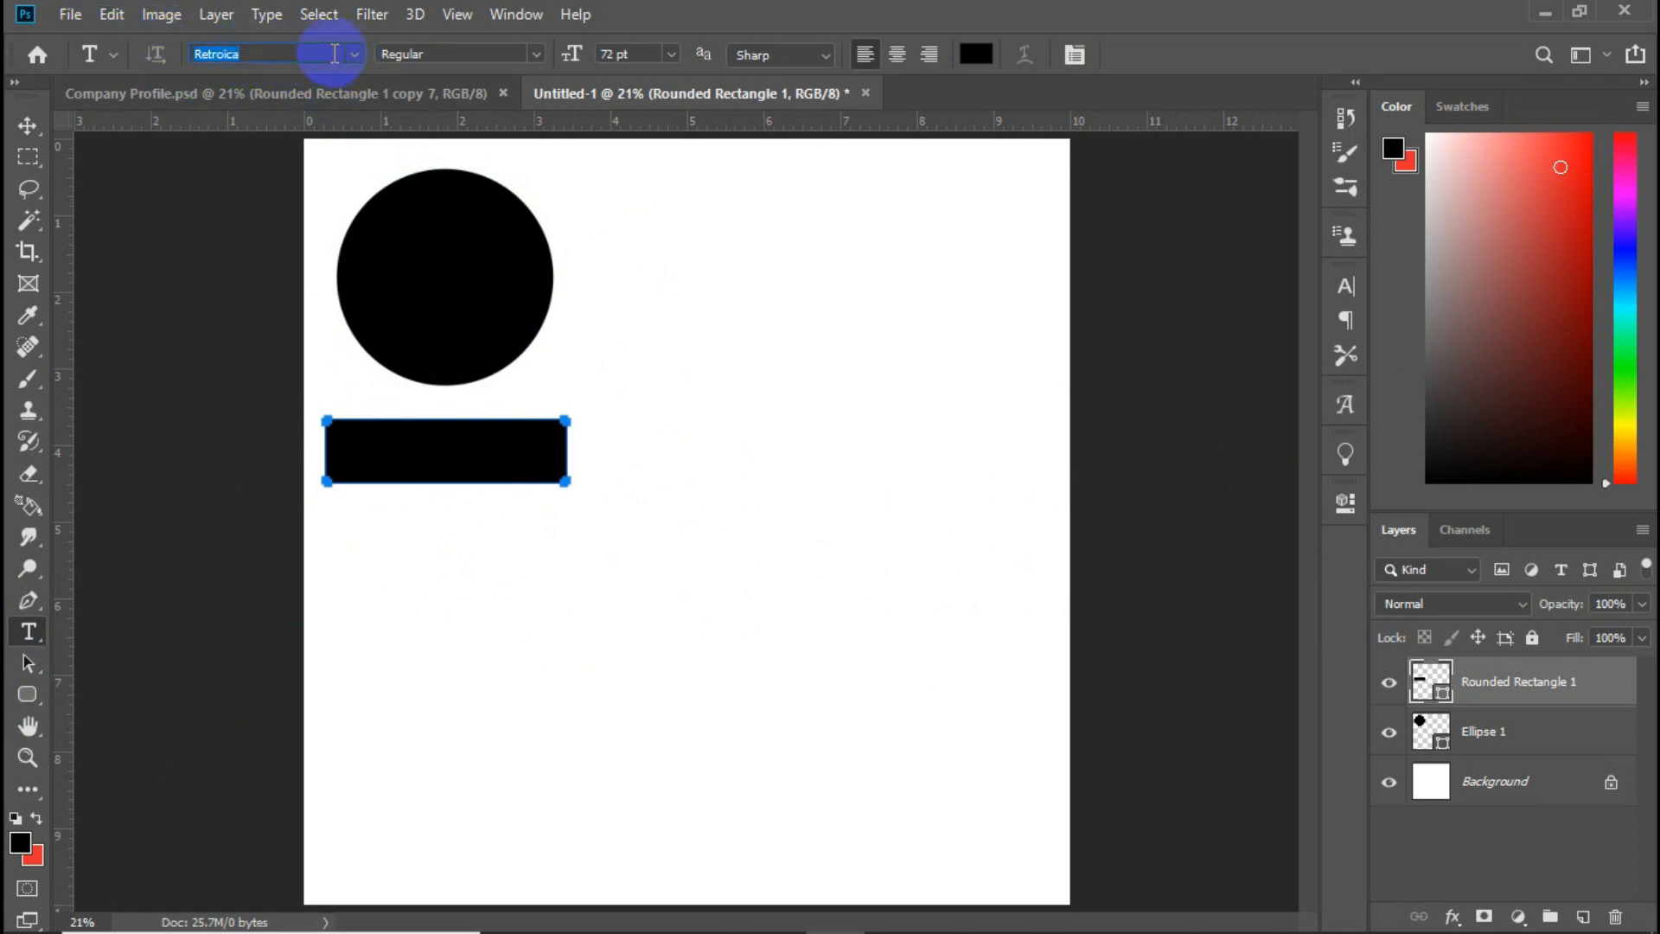
{"action": "left_click", "coordinate": [335, 53]}
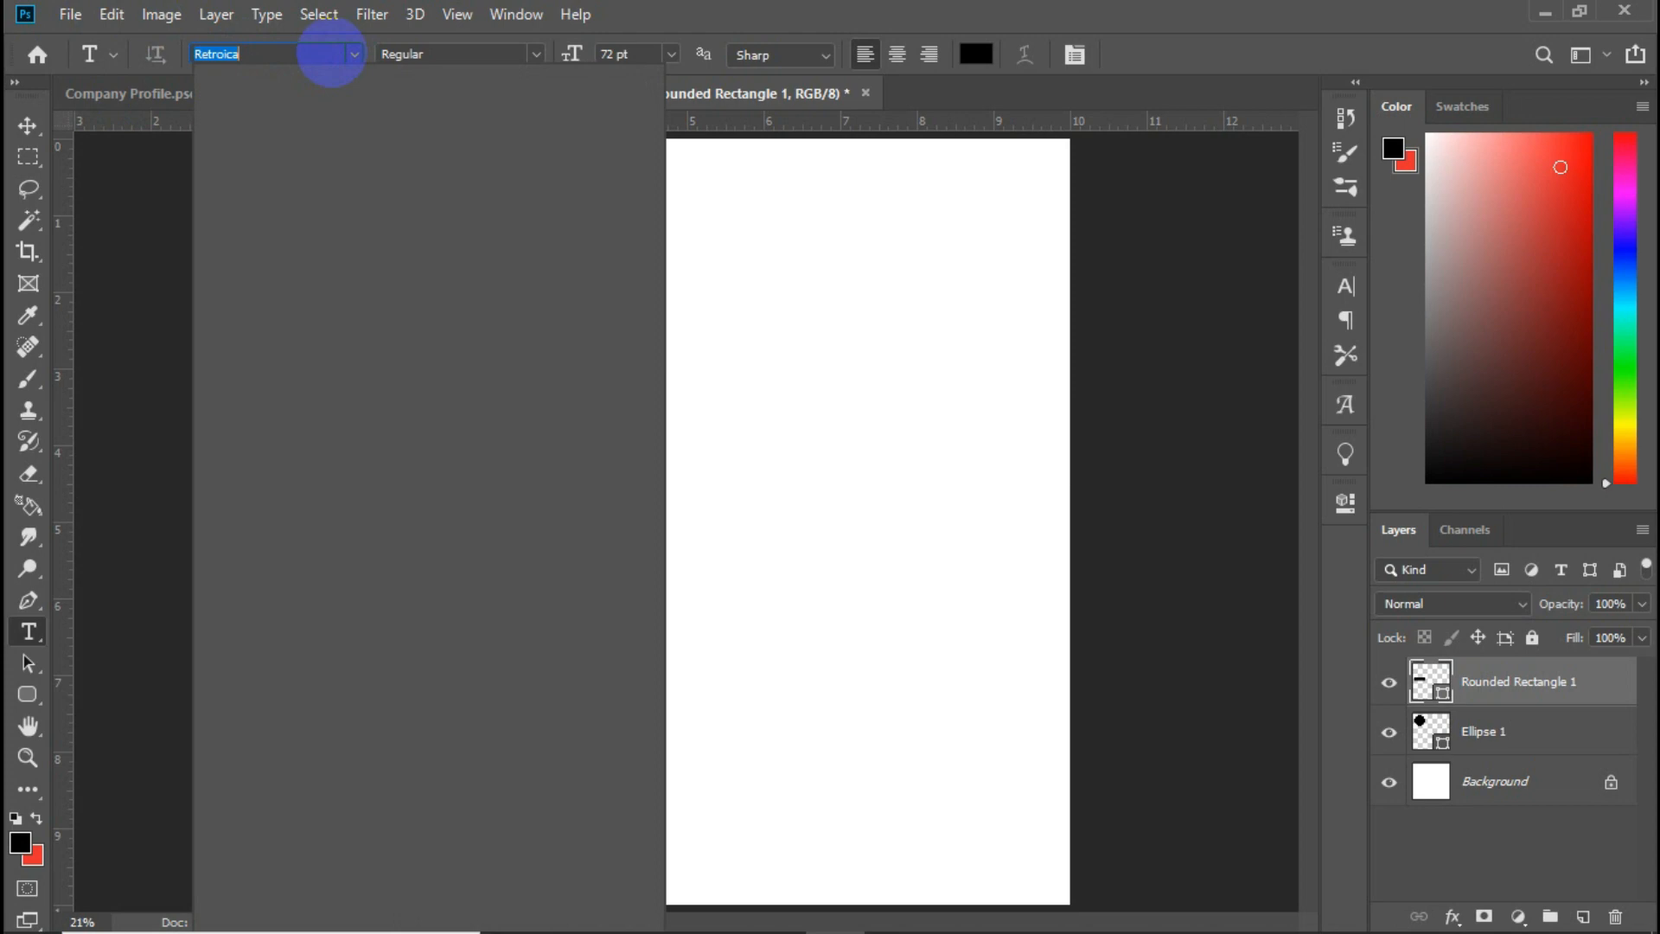
{"action": "left_click", "coordinate": [278, 60]}
{"action": "type", "text": "Gia"}
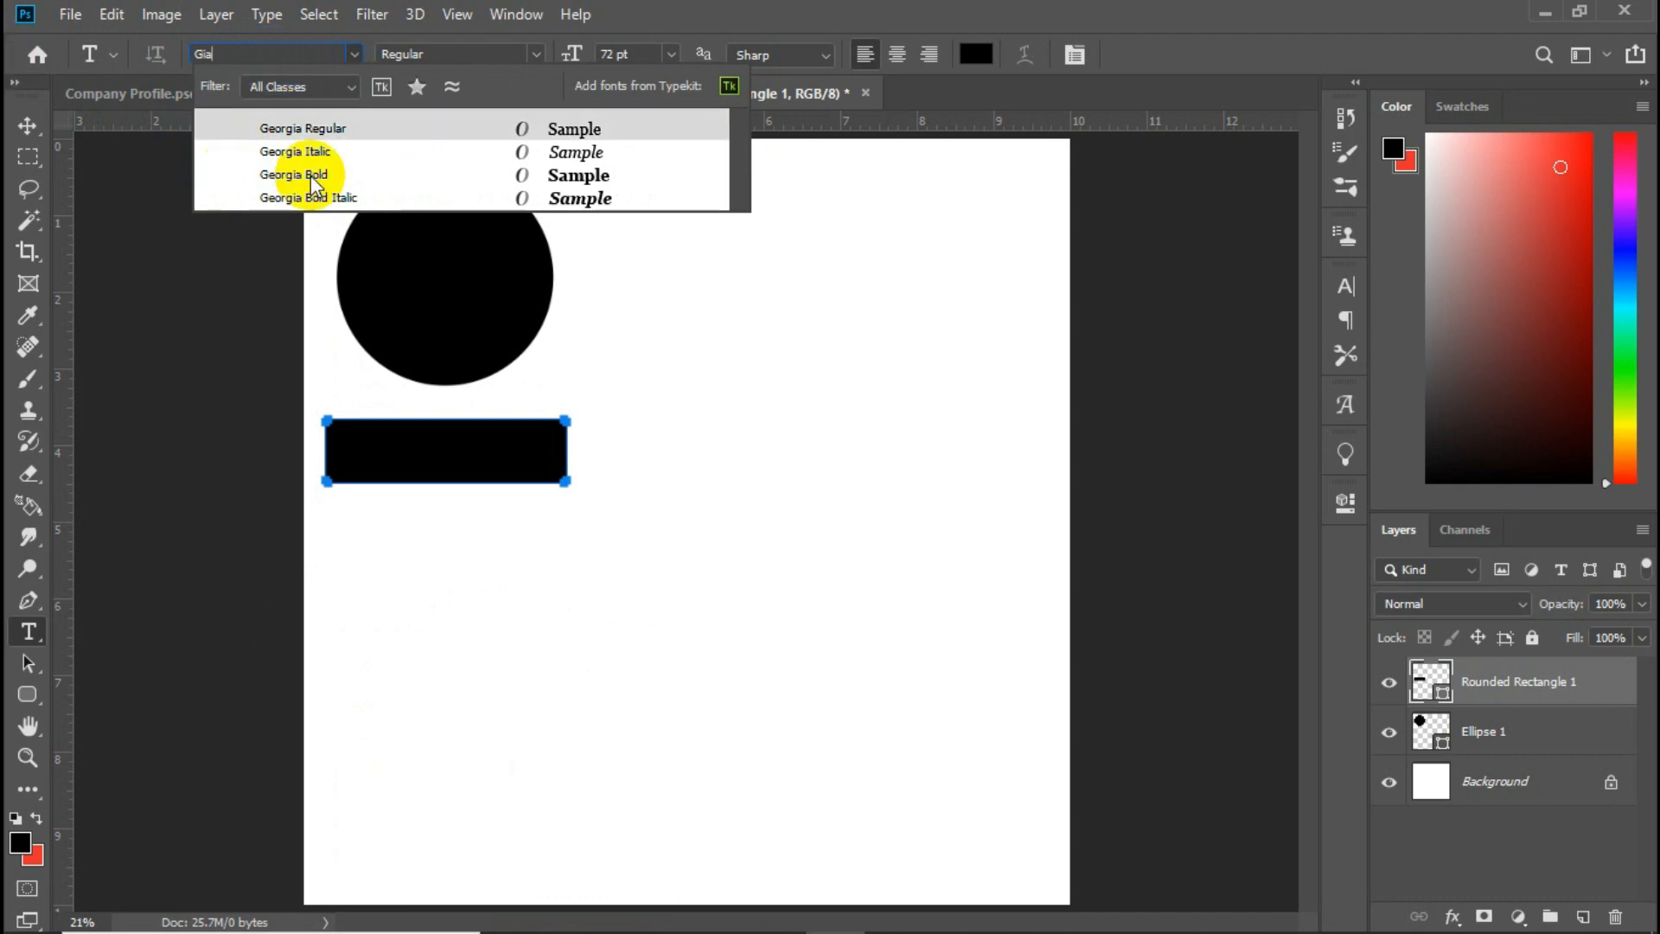
{"action": "left_click", "coordinate": [354, 54]}
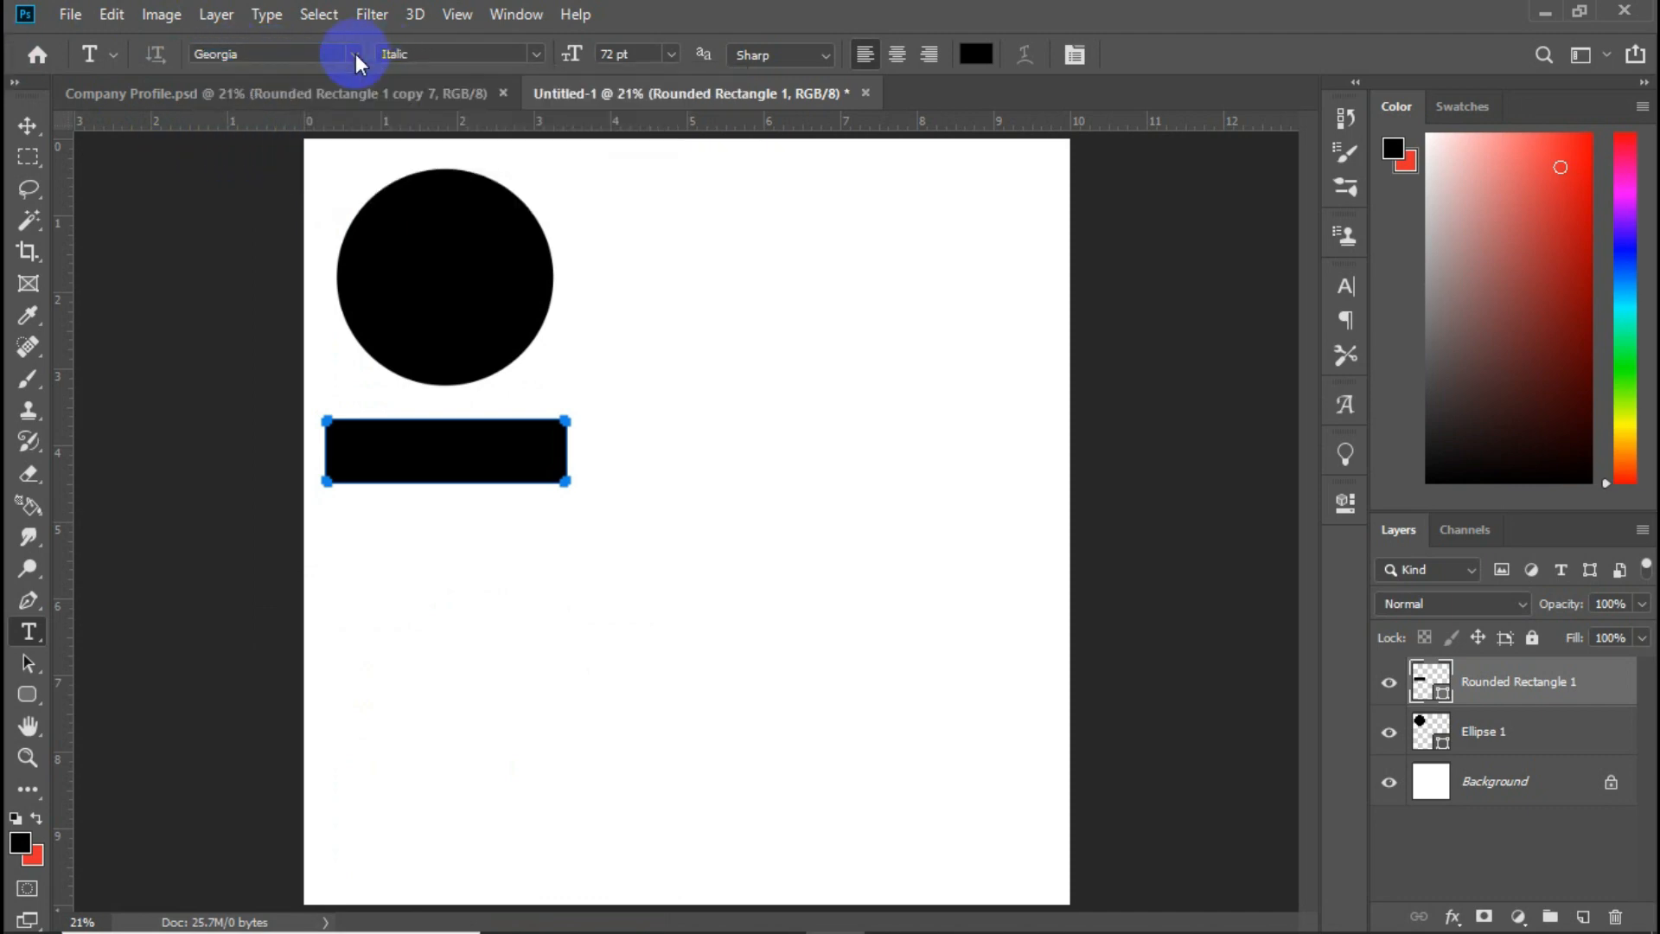
- Browse the available fonts and set the text font to Retroica
{"action": "left_click", "coordinate": [358, 55]}
{"action": "scroll", "coordinate": [307, 170], "scroll_direction": "down", "scroll_amount": 15}
{"action": "scroll", "coordinate": [370, 289], "scroll_direction": "up", "scroll_amount": 4}
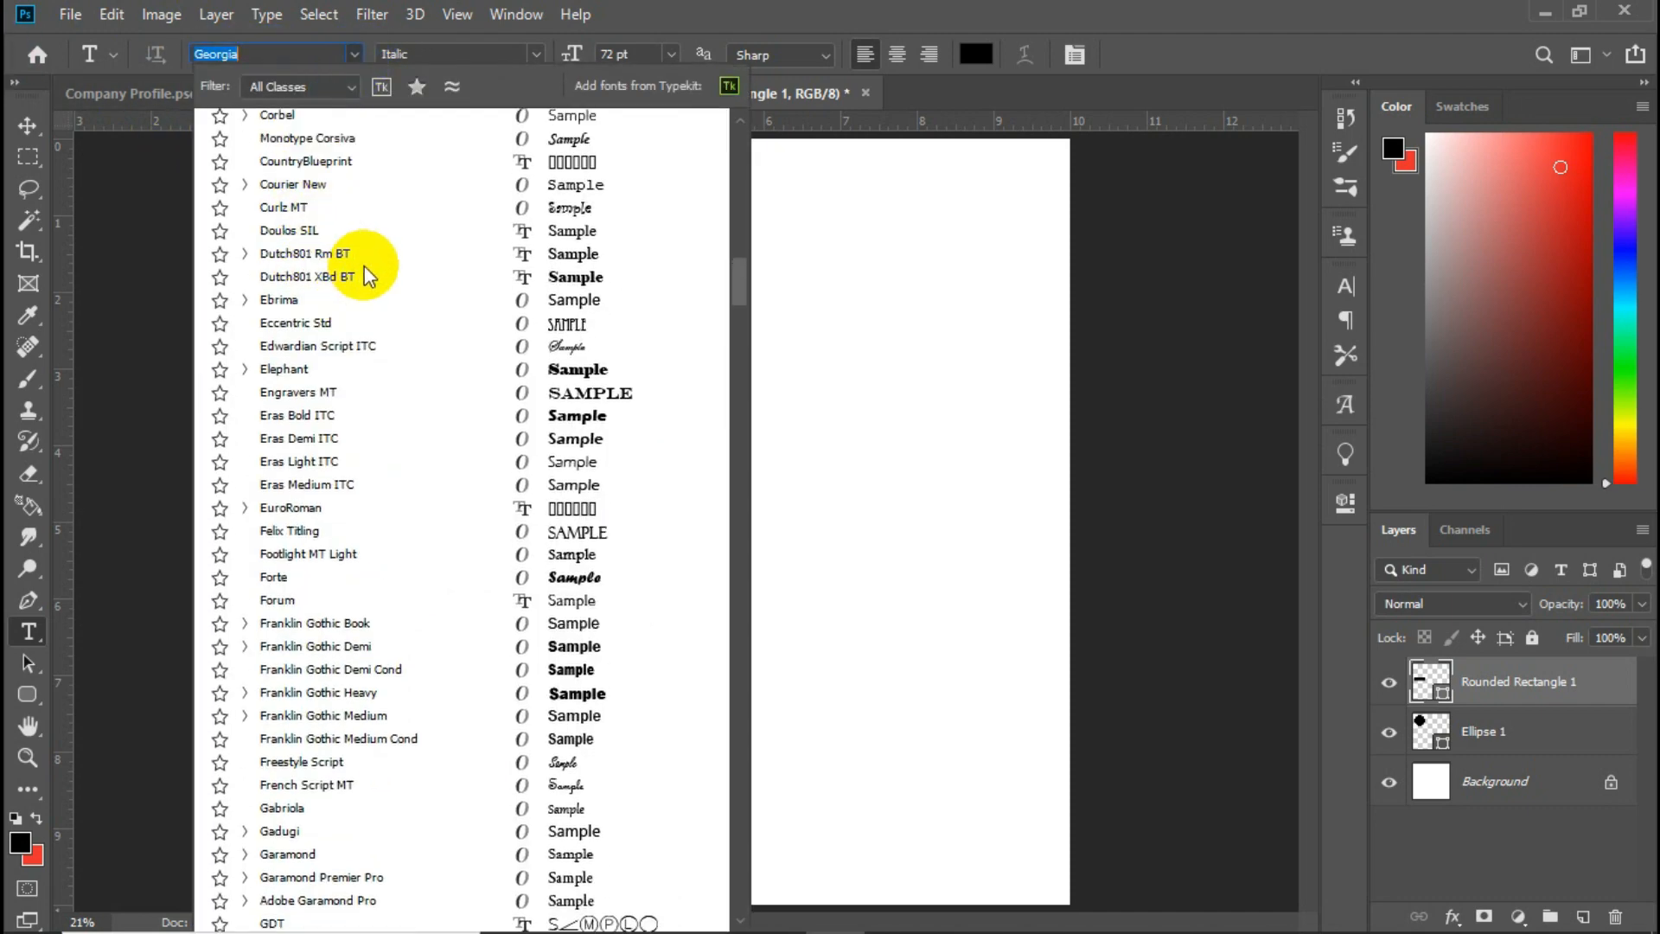
{"action": "scroll", "coordinate": [731, 291], "scroll_direction": "up", "scroll_amount": 2}
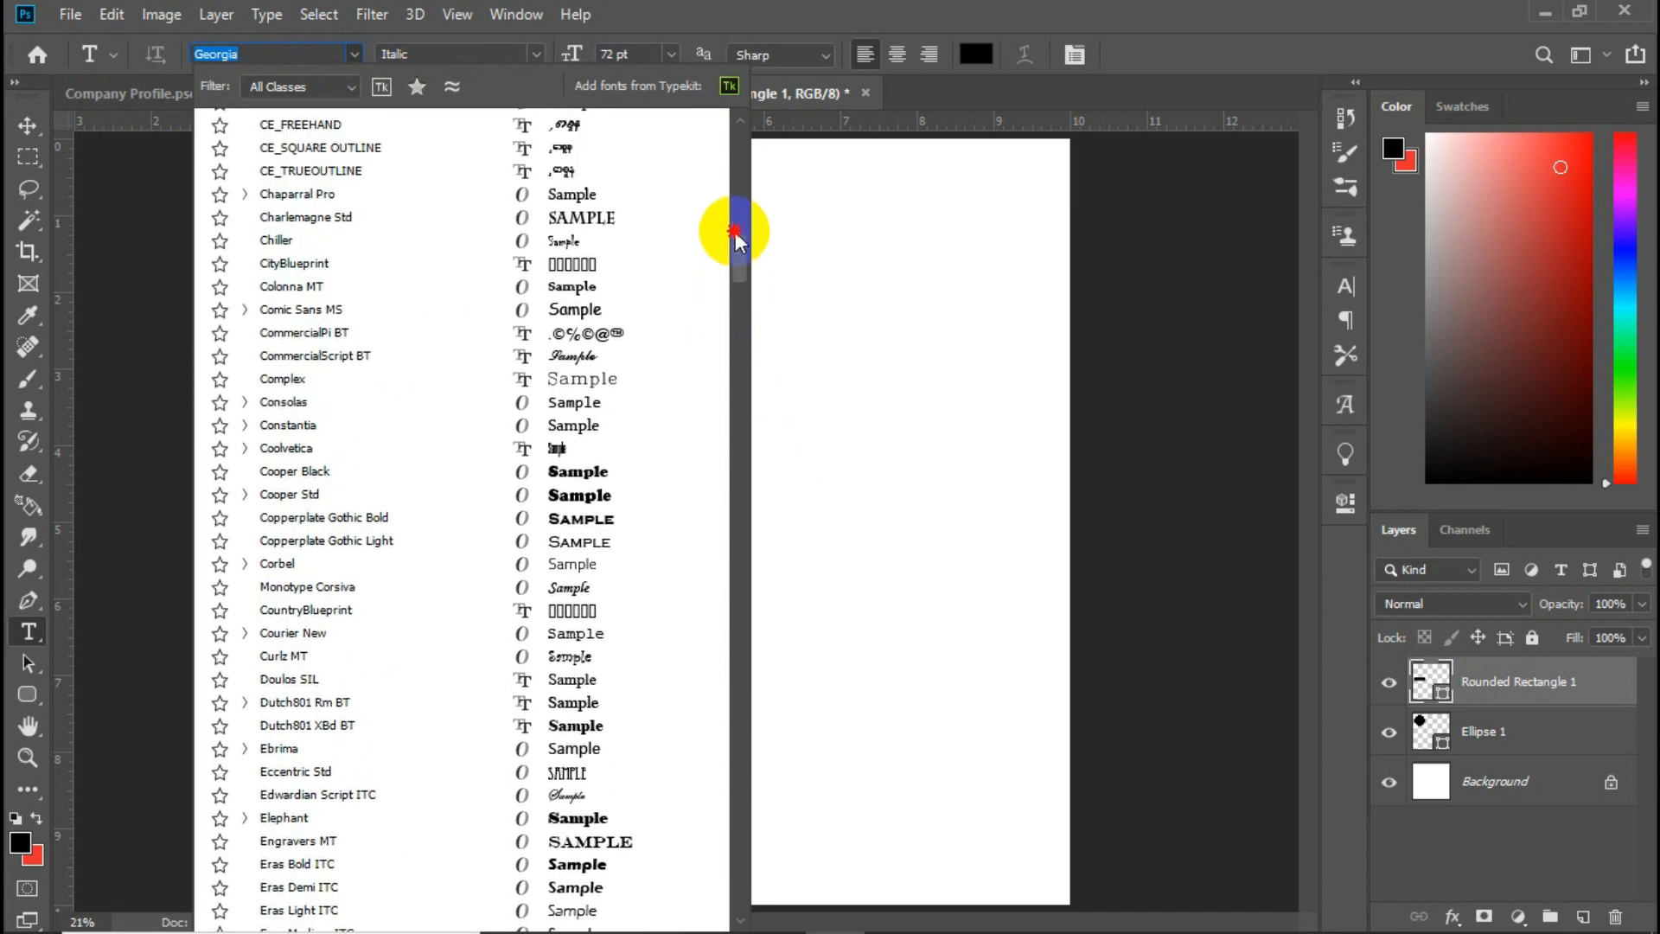
{"action": "left_click", "coordinate": [736, 128]}
{"action": "left_click", "coordinate": [739, 119]}
{"action": "left_click_drag", "start_coordinate": [737, 207], "coordinate": [739, 139]}
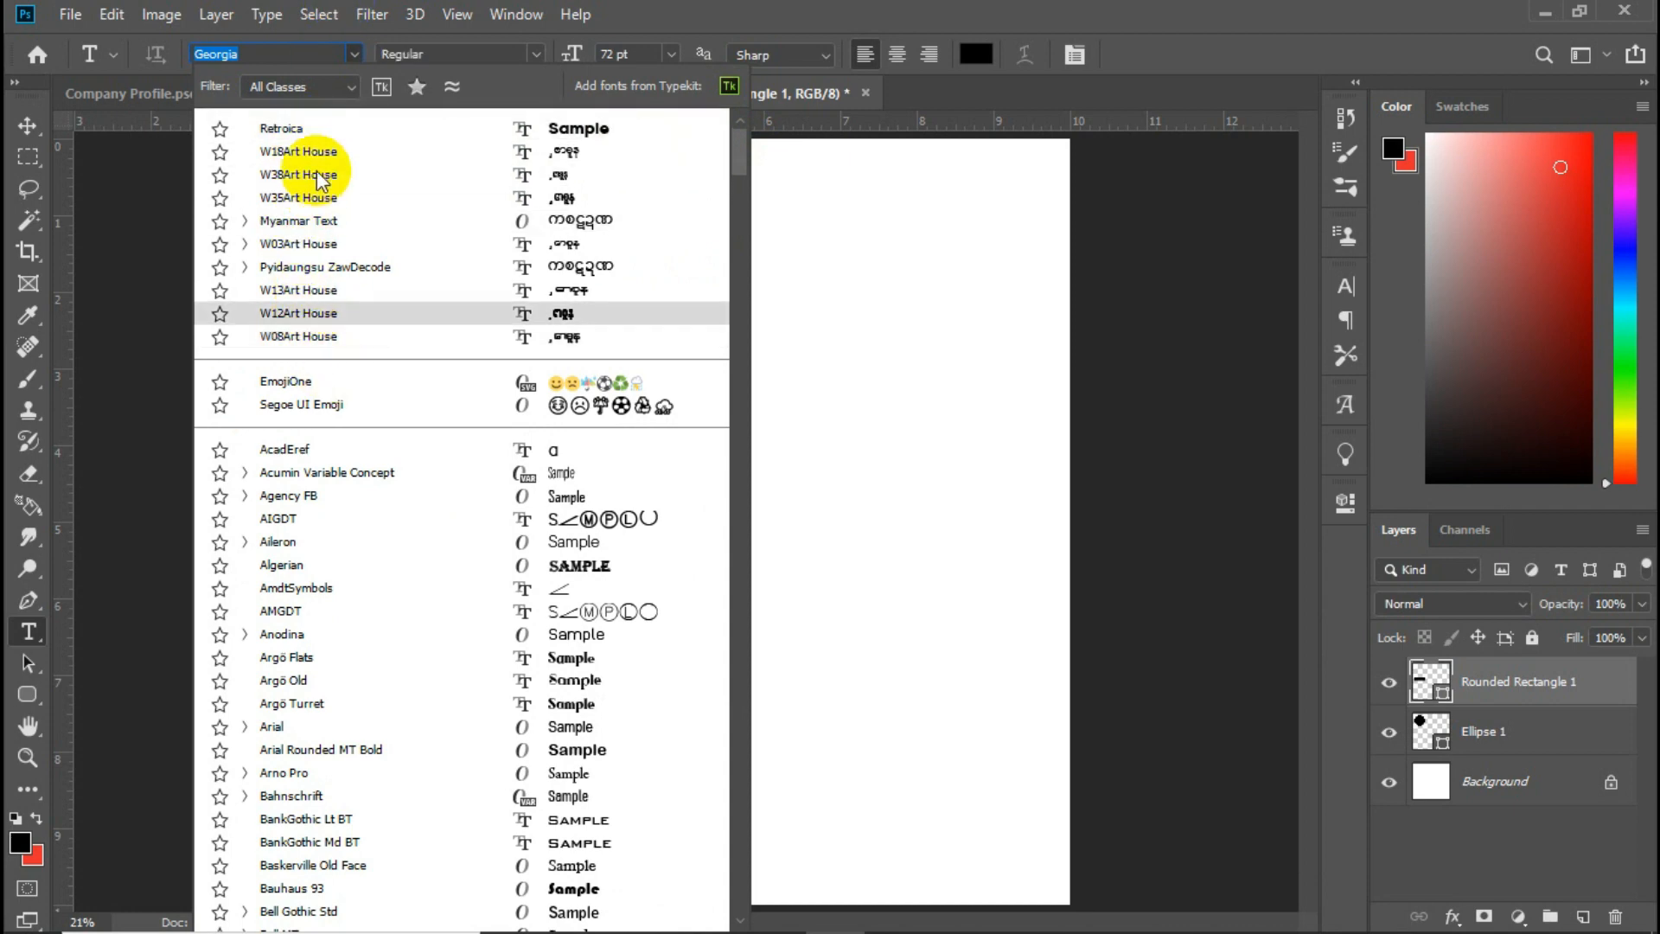
{"action": "left_click", "coordinate": [281, 128]}
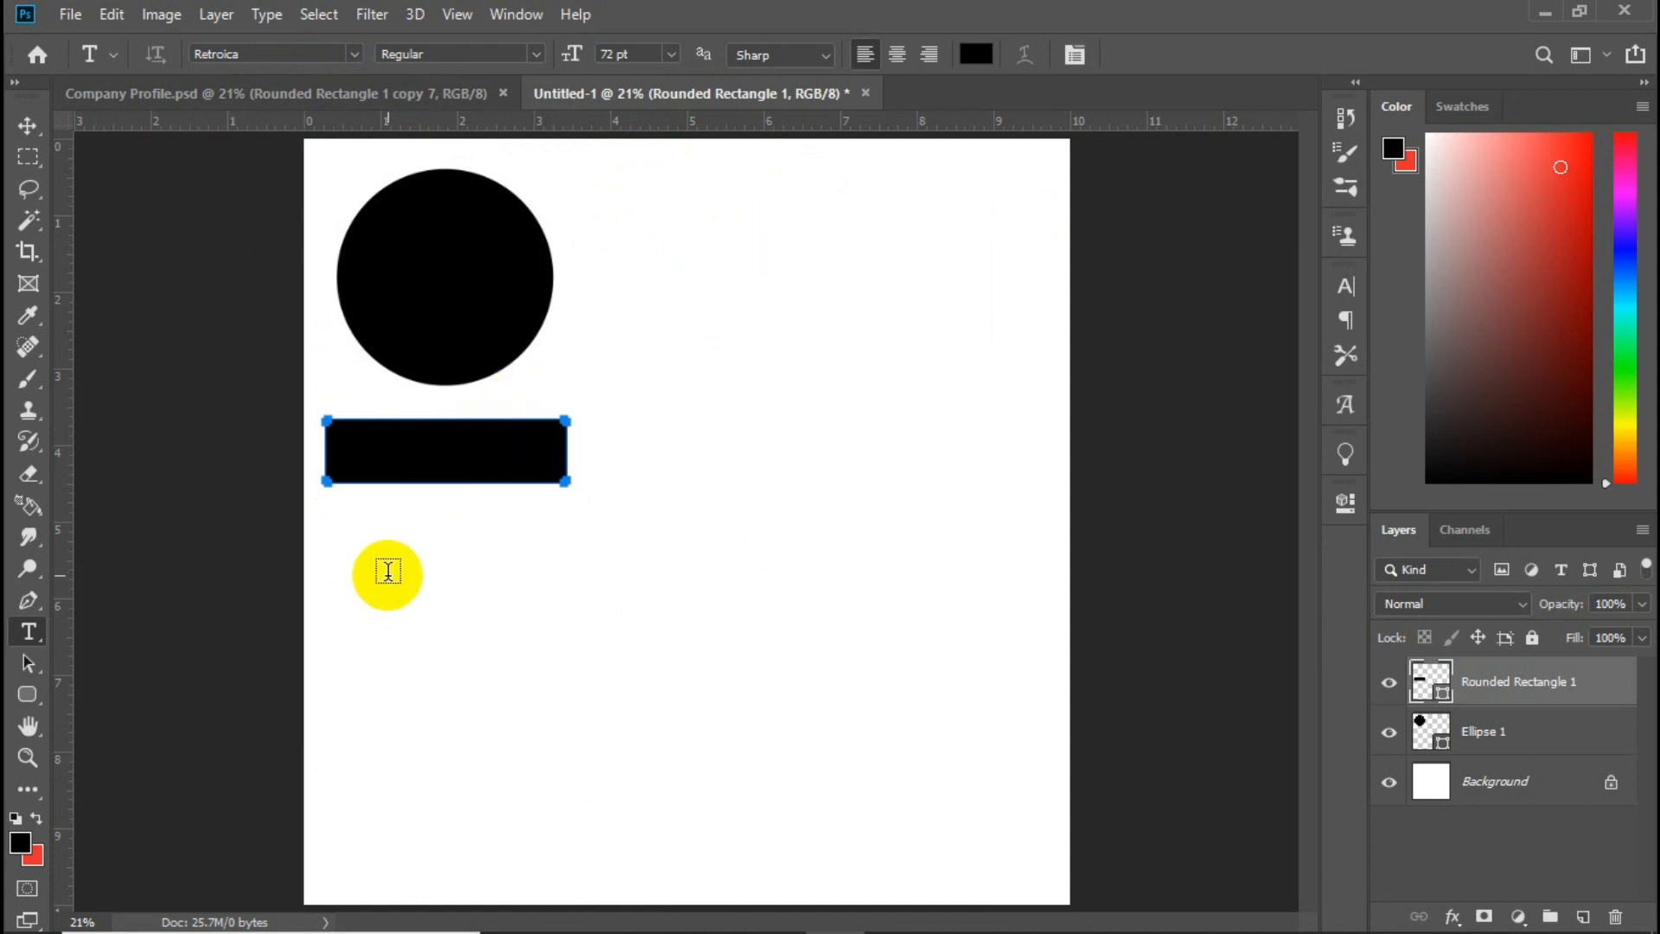
- Add the person's name with the title Mr as 36 pt text and place it directly below the rounded rectangle
{"action": "left_click", "coordinate": [675, 61]}
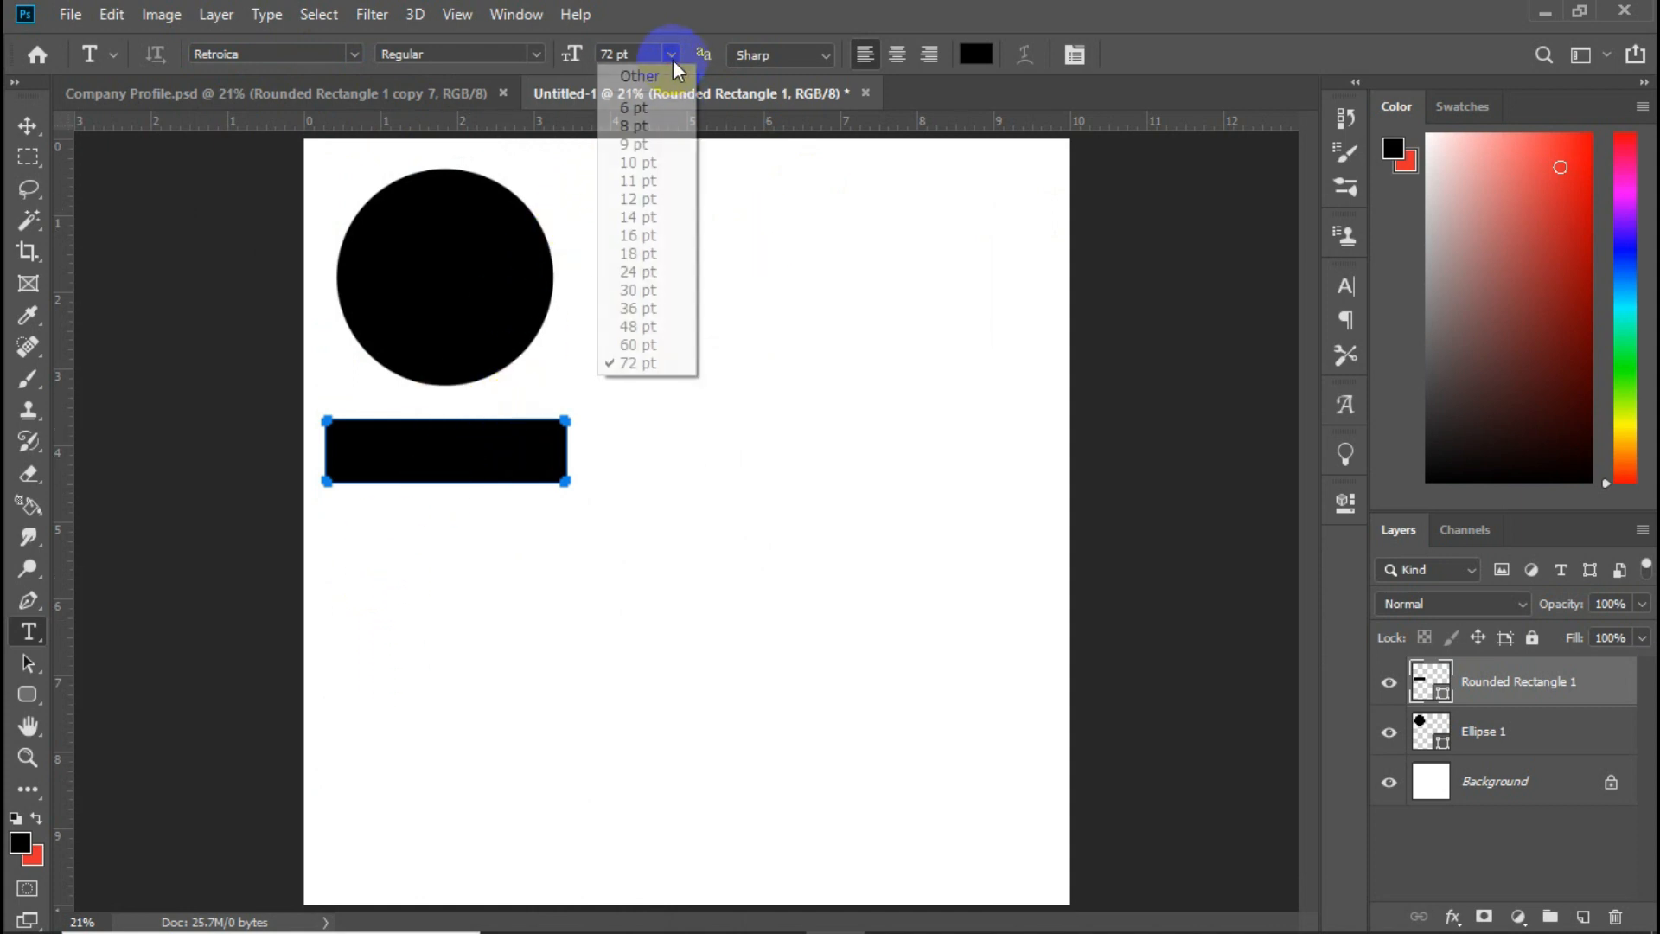
{"action": "left_click", "coordinate": [642, 309]}
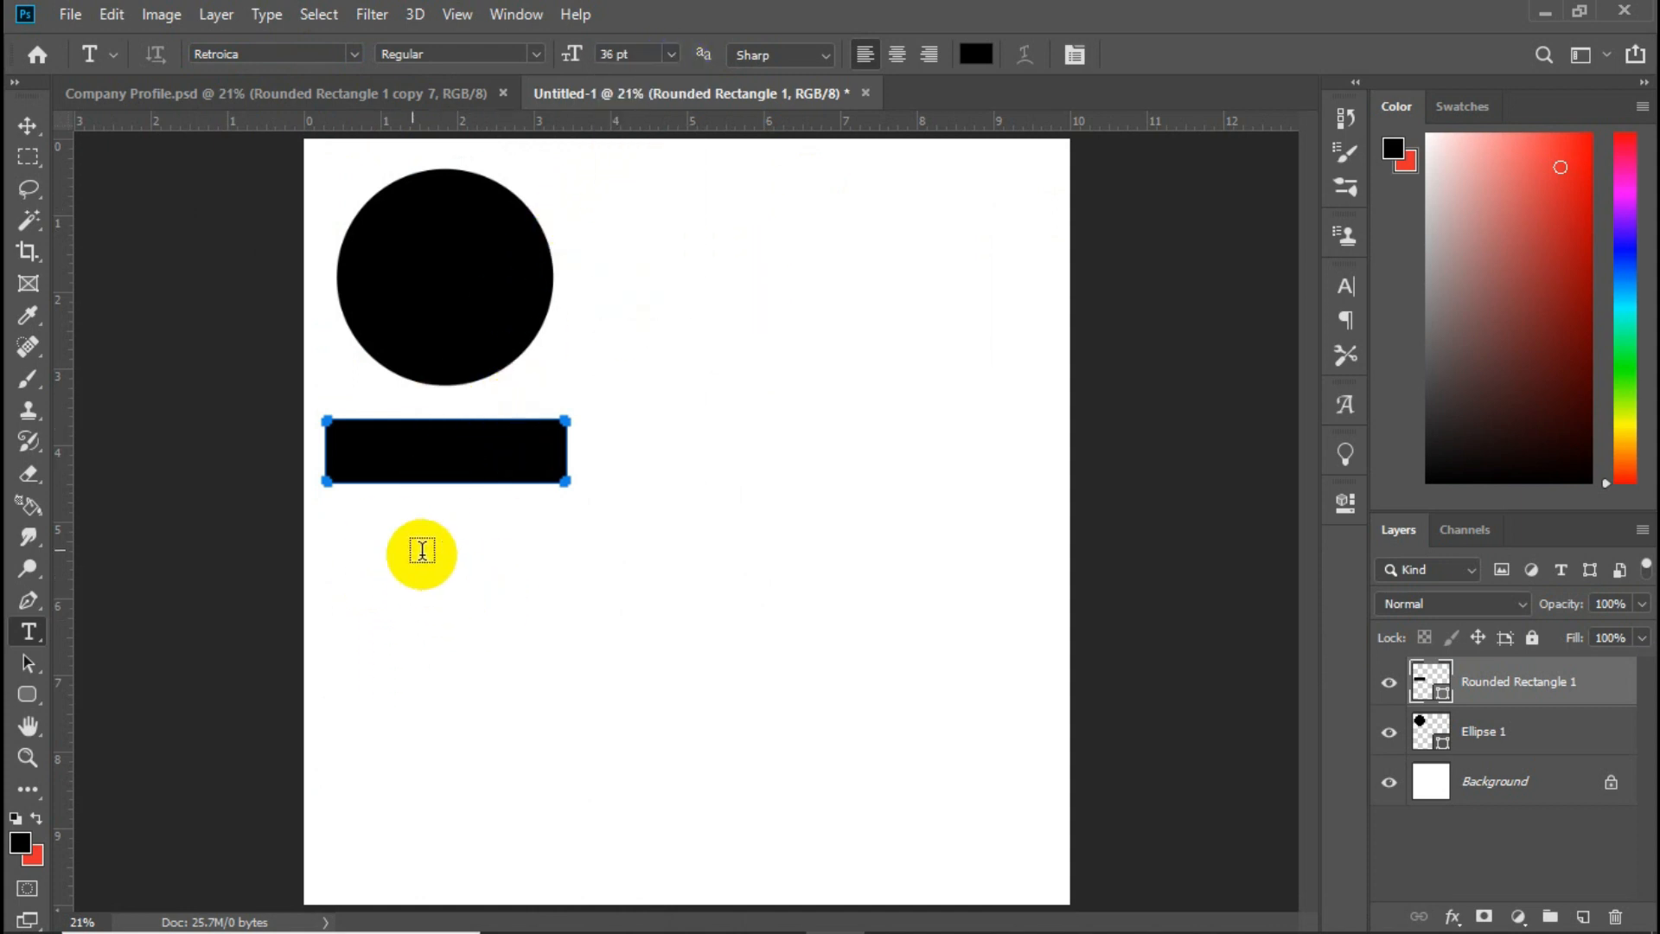
{"action": "left_click", "coordinate": [365, 571]}
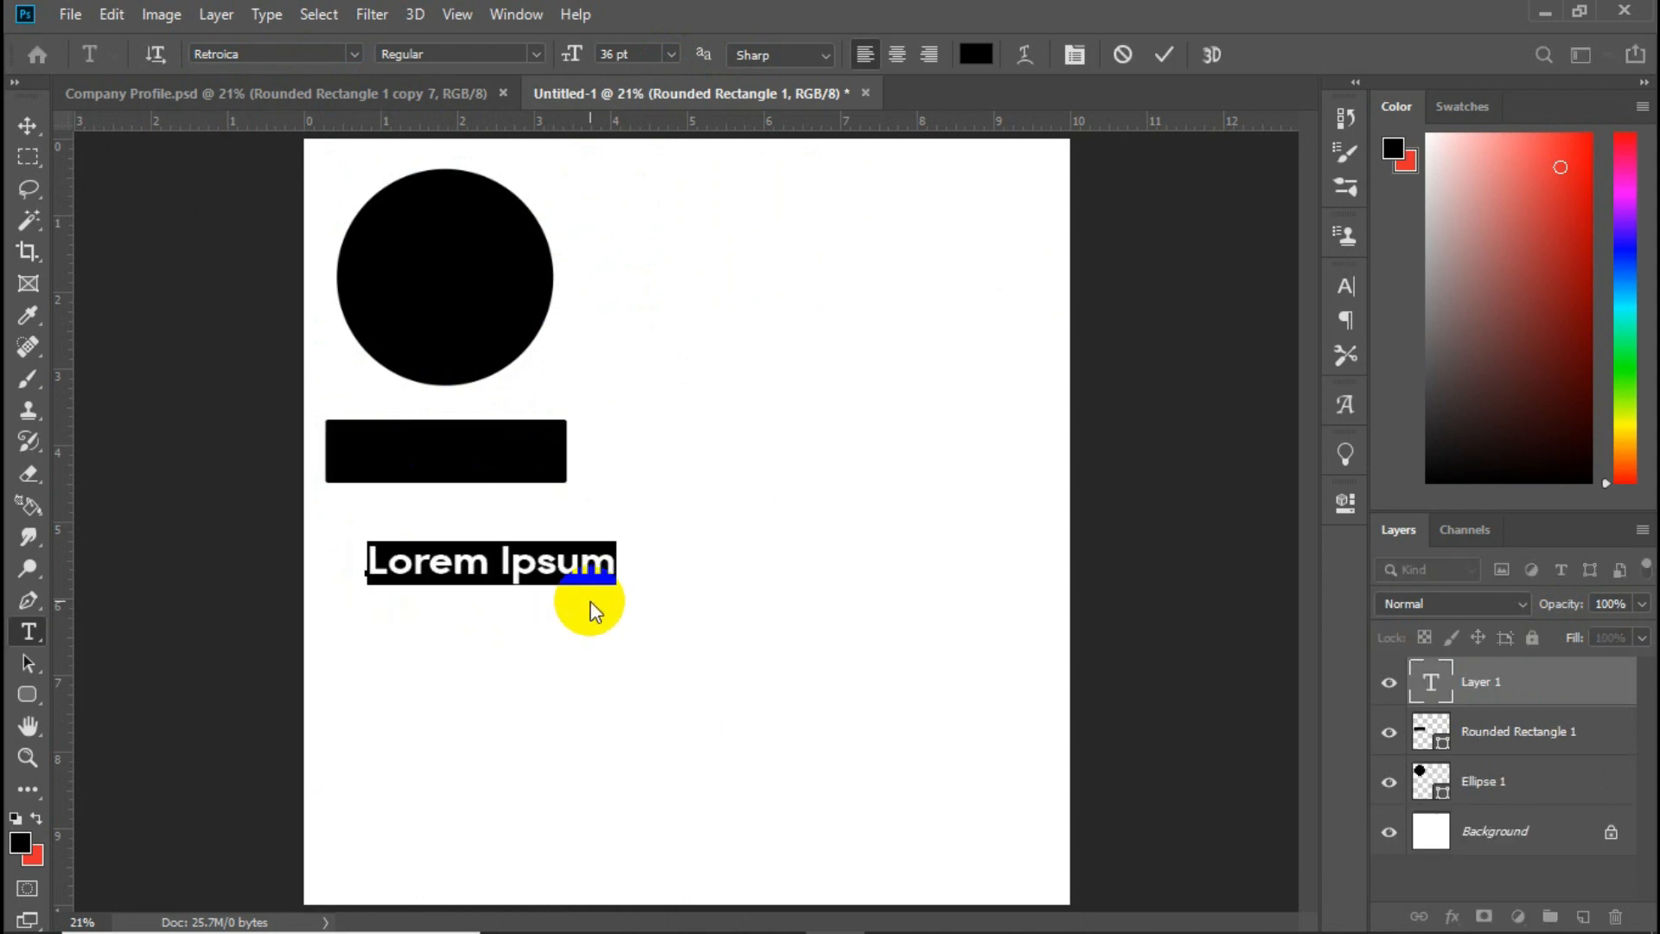
{"action": "key", "text": "BackSpace"}
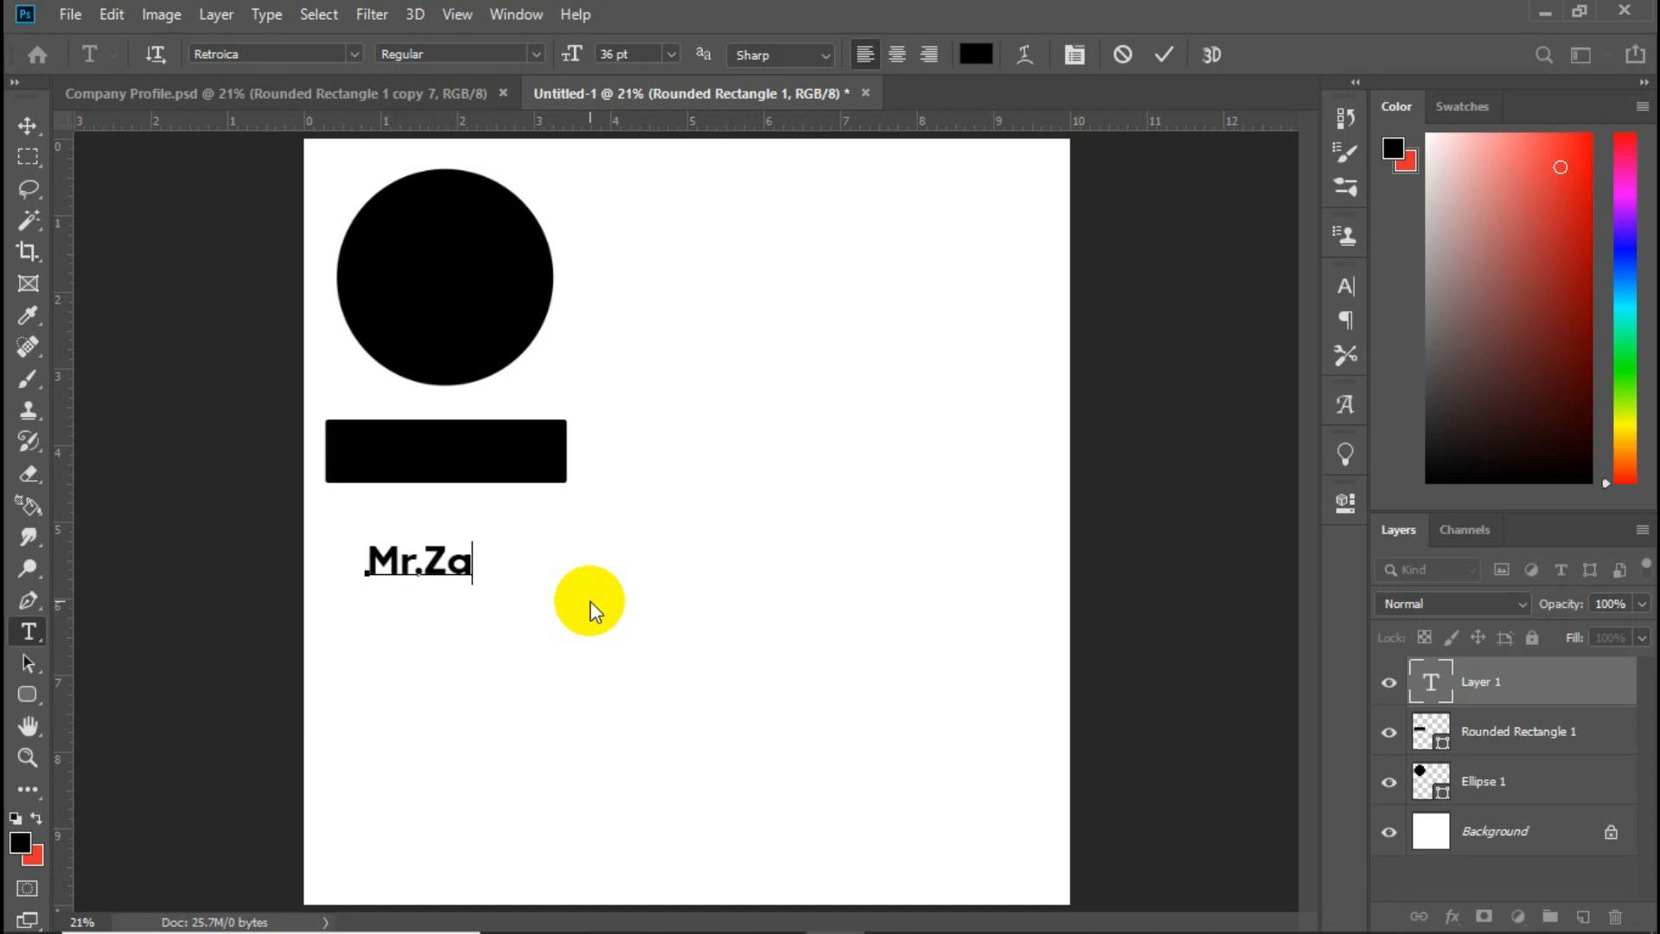
{"action": "left_click_drag", "start_coordinate": [456, 581], "coordinate": [445, 530]}
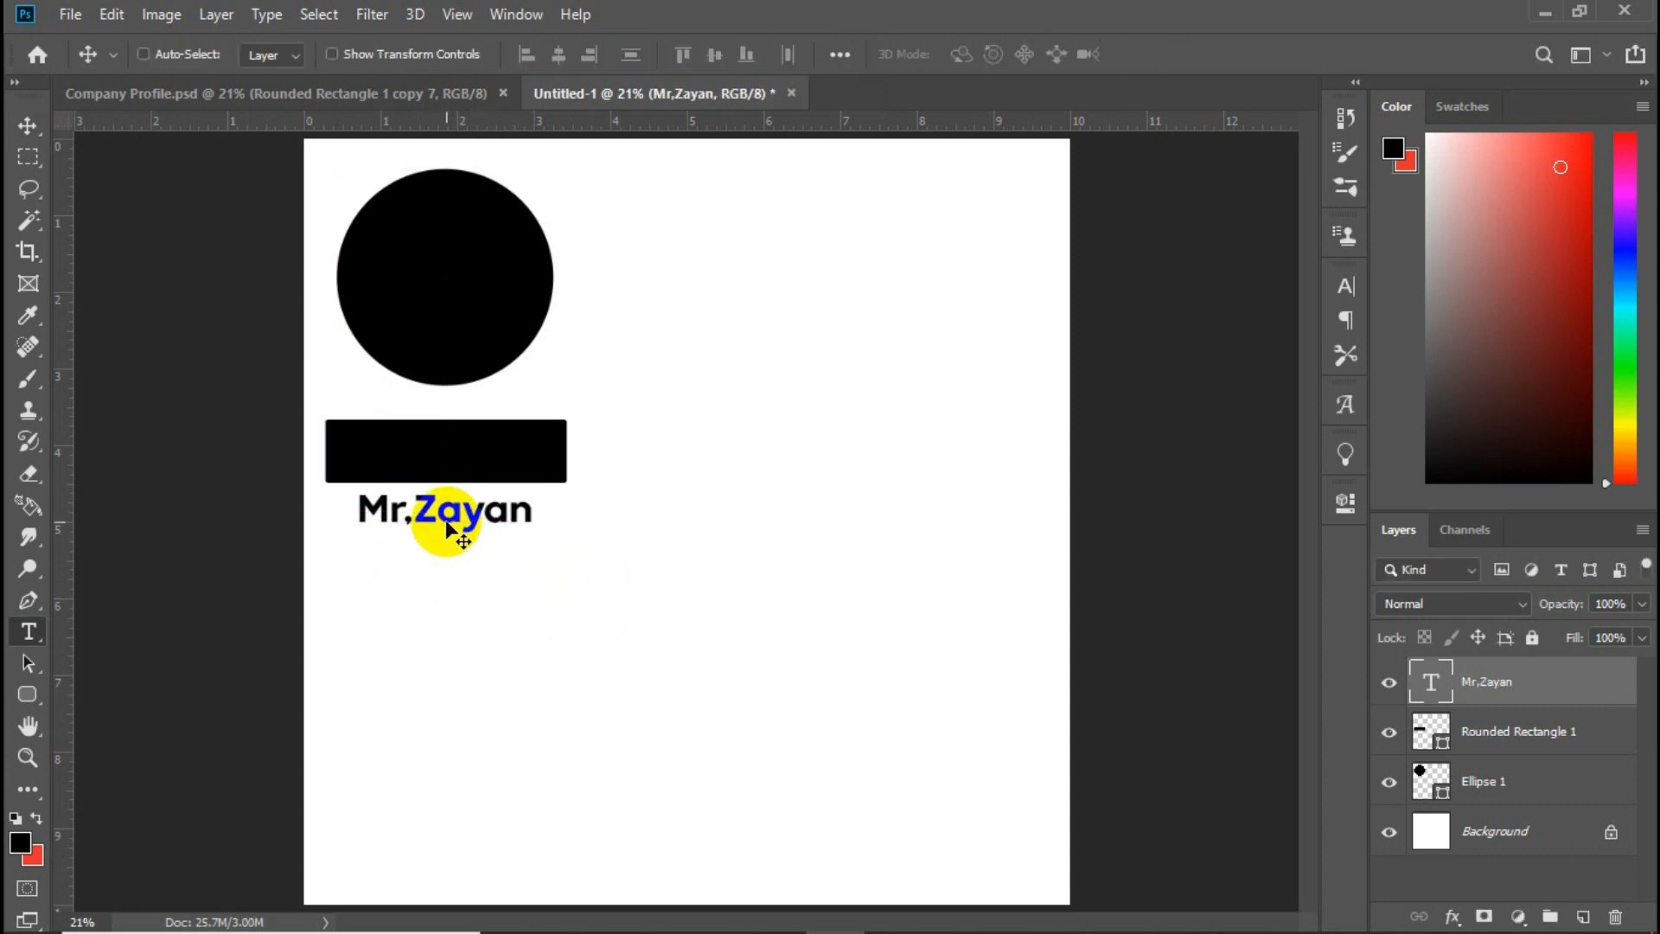
- Change the name text's color to off-white #f6f6f6
{"action": "double_click", "coordinate": [445, 530]}
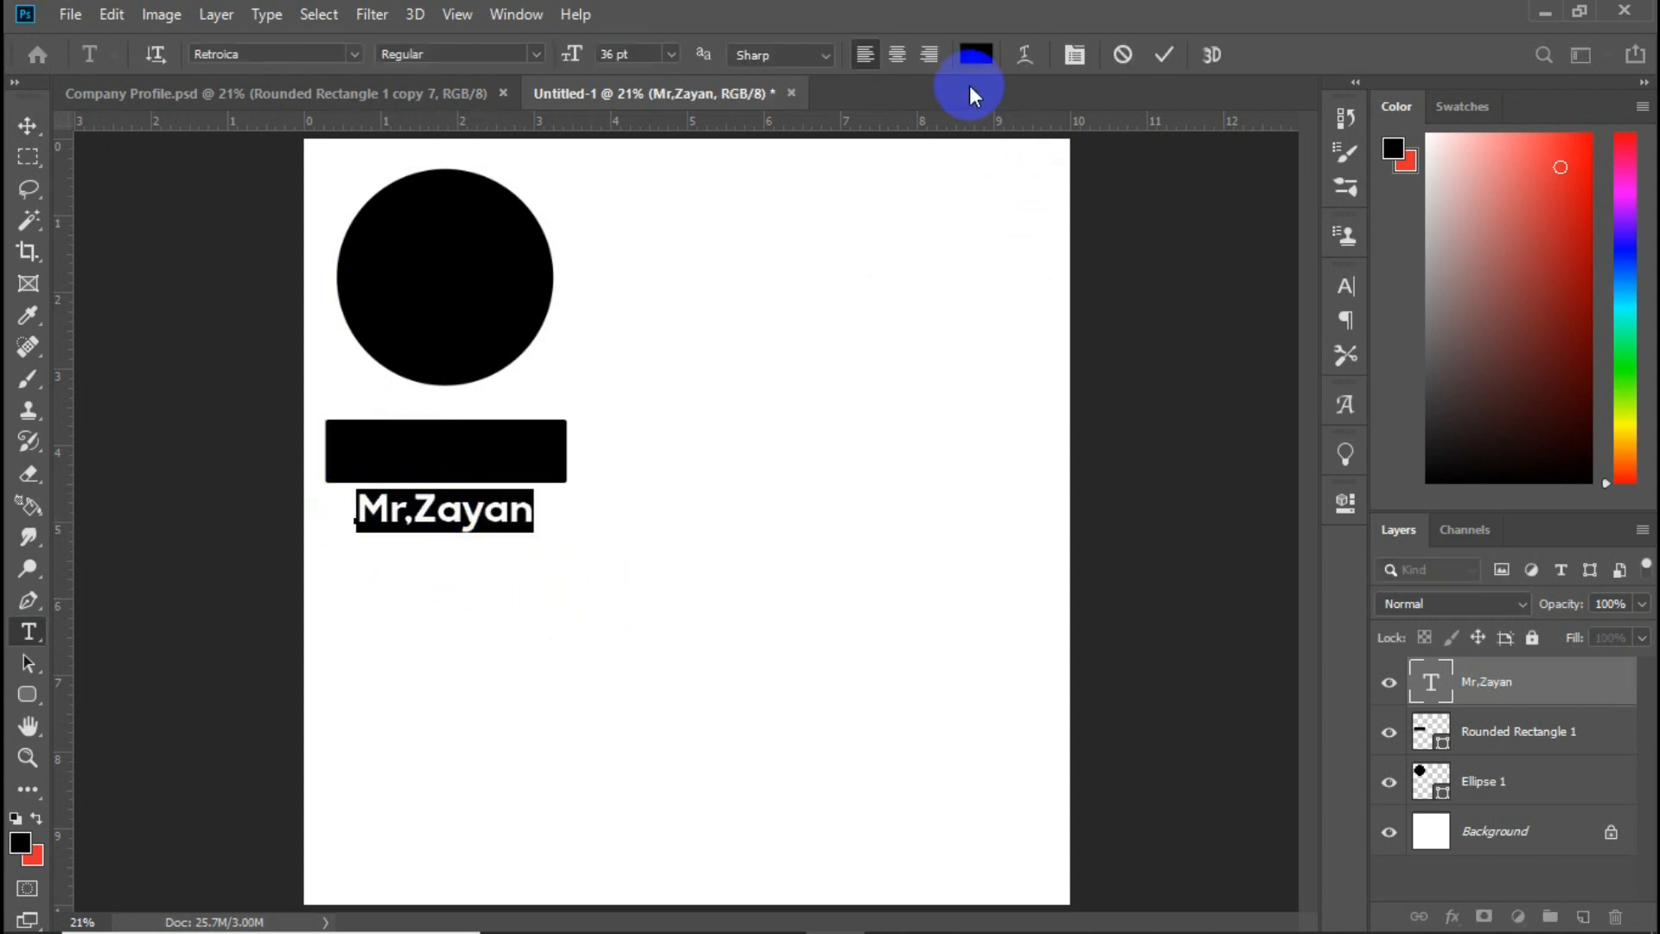
{"action": "left_click", "coordinate": [976, 55]}
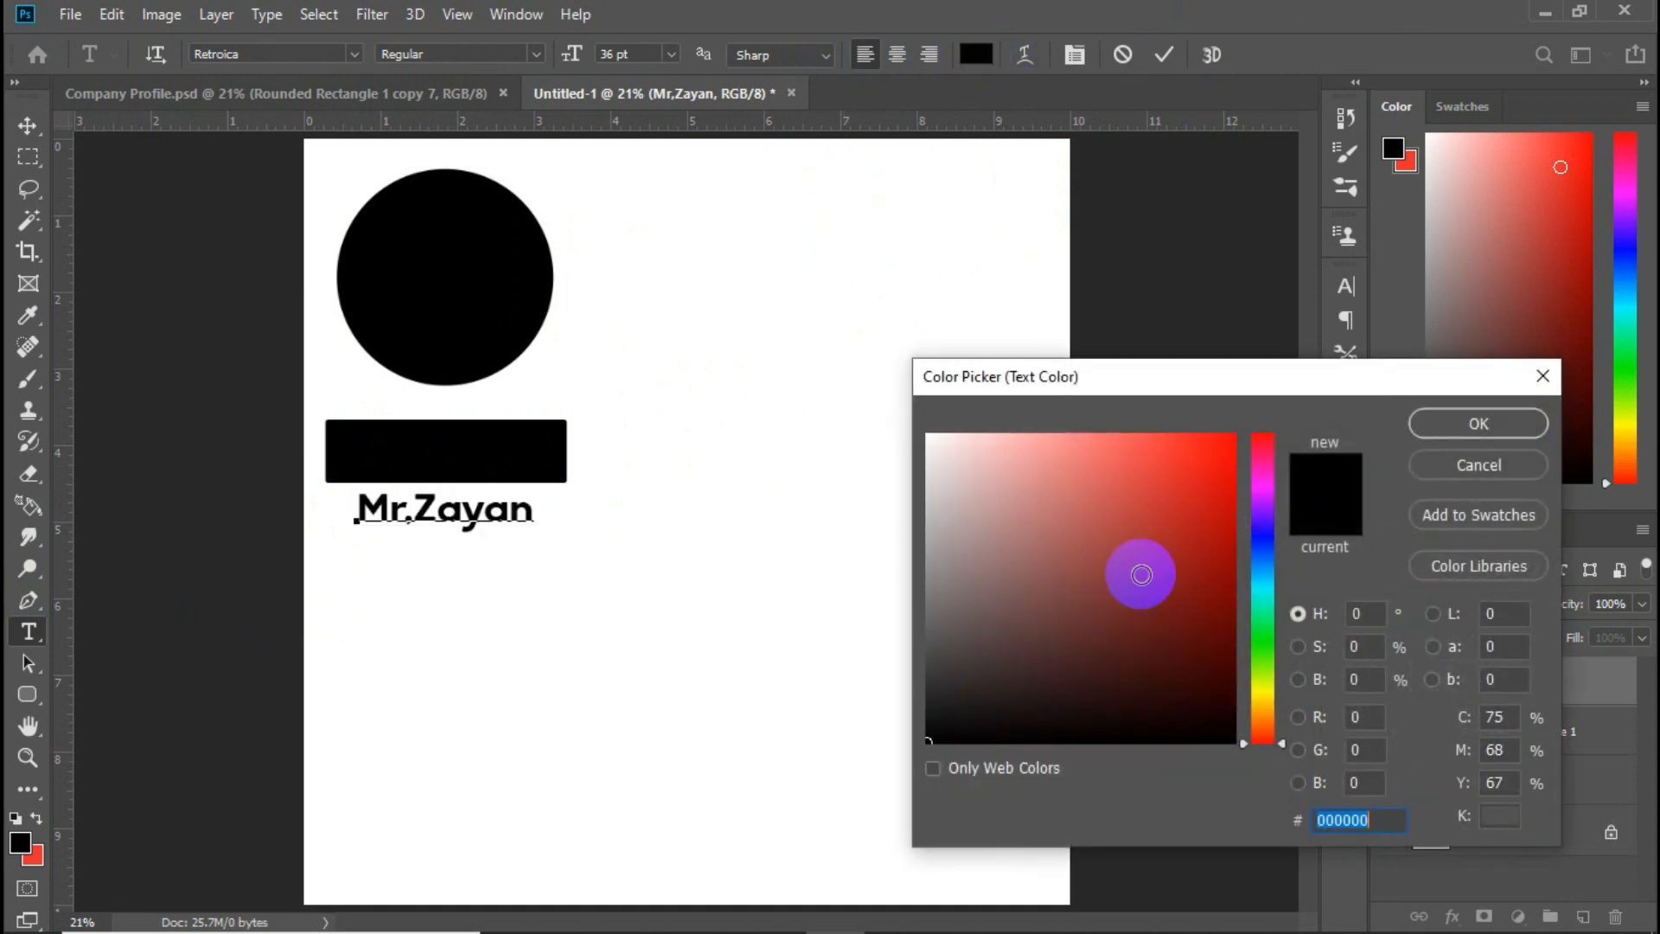
{"action": "left_click_drag", "start_coordinate": [907, 715], "coordinate": [922, 444]}
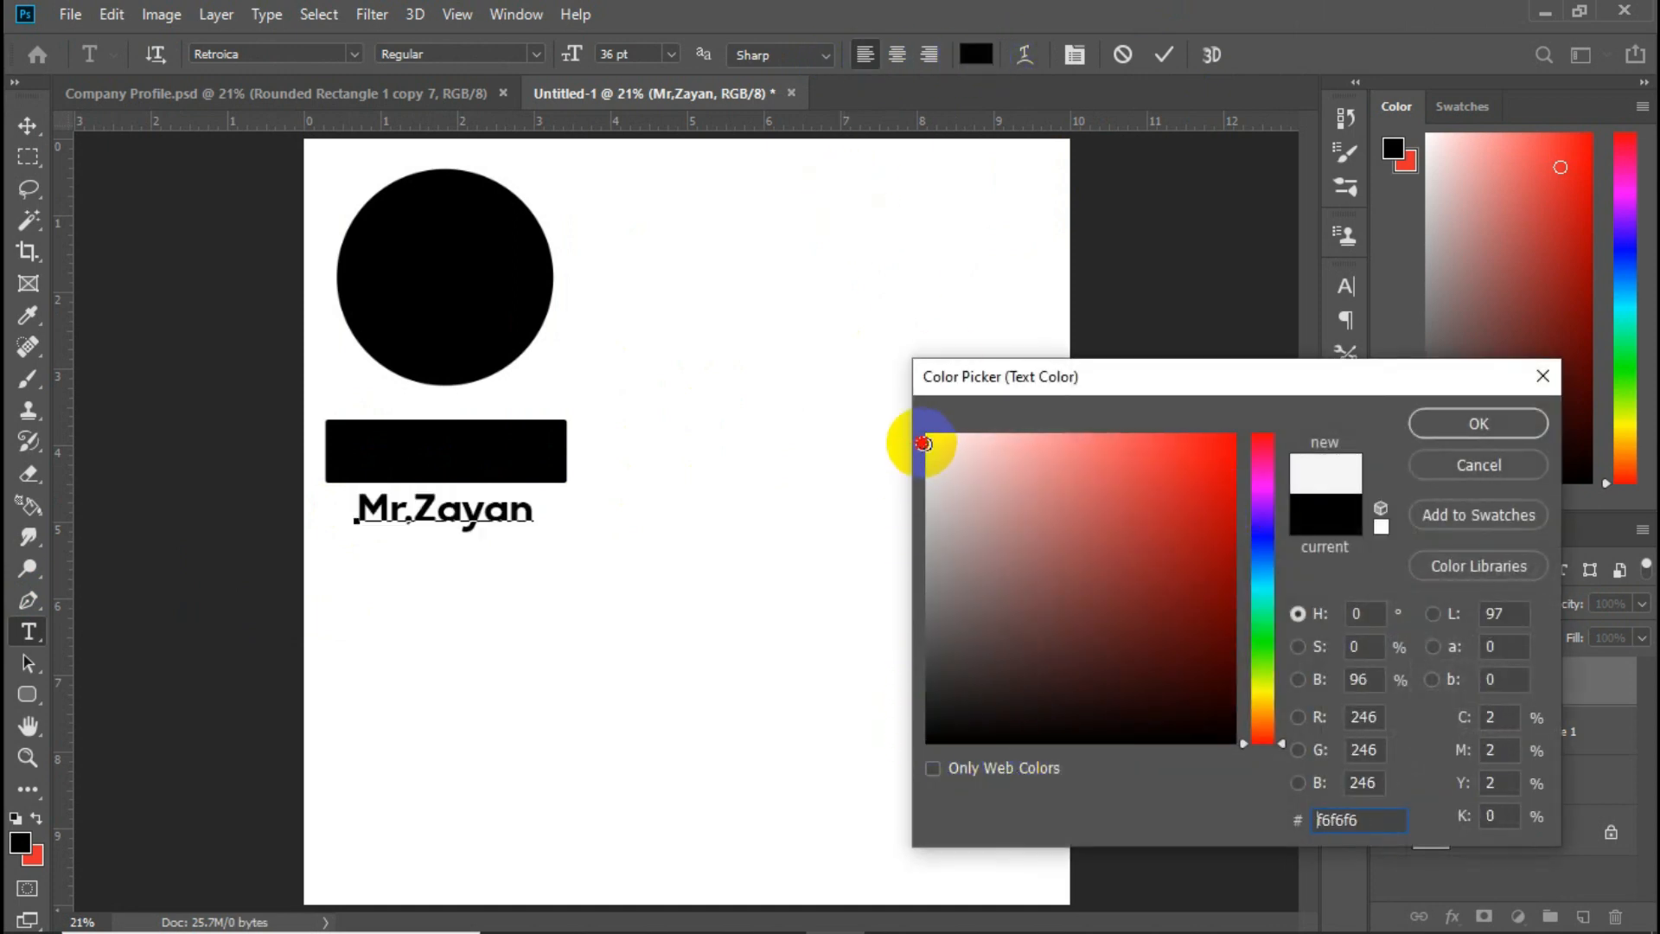
{"action": "left_click", "coordinate": [1480, 422]}
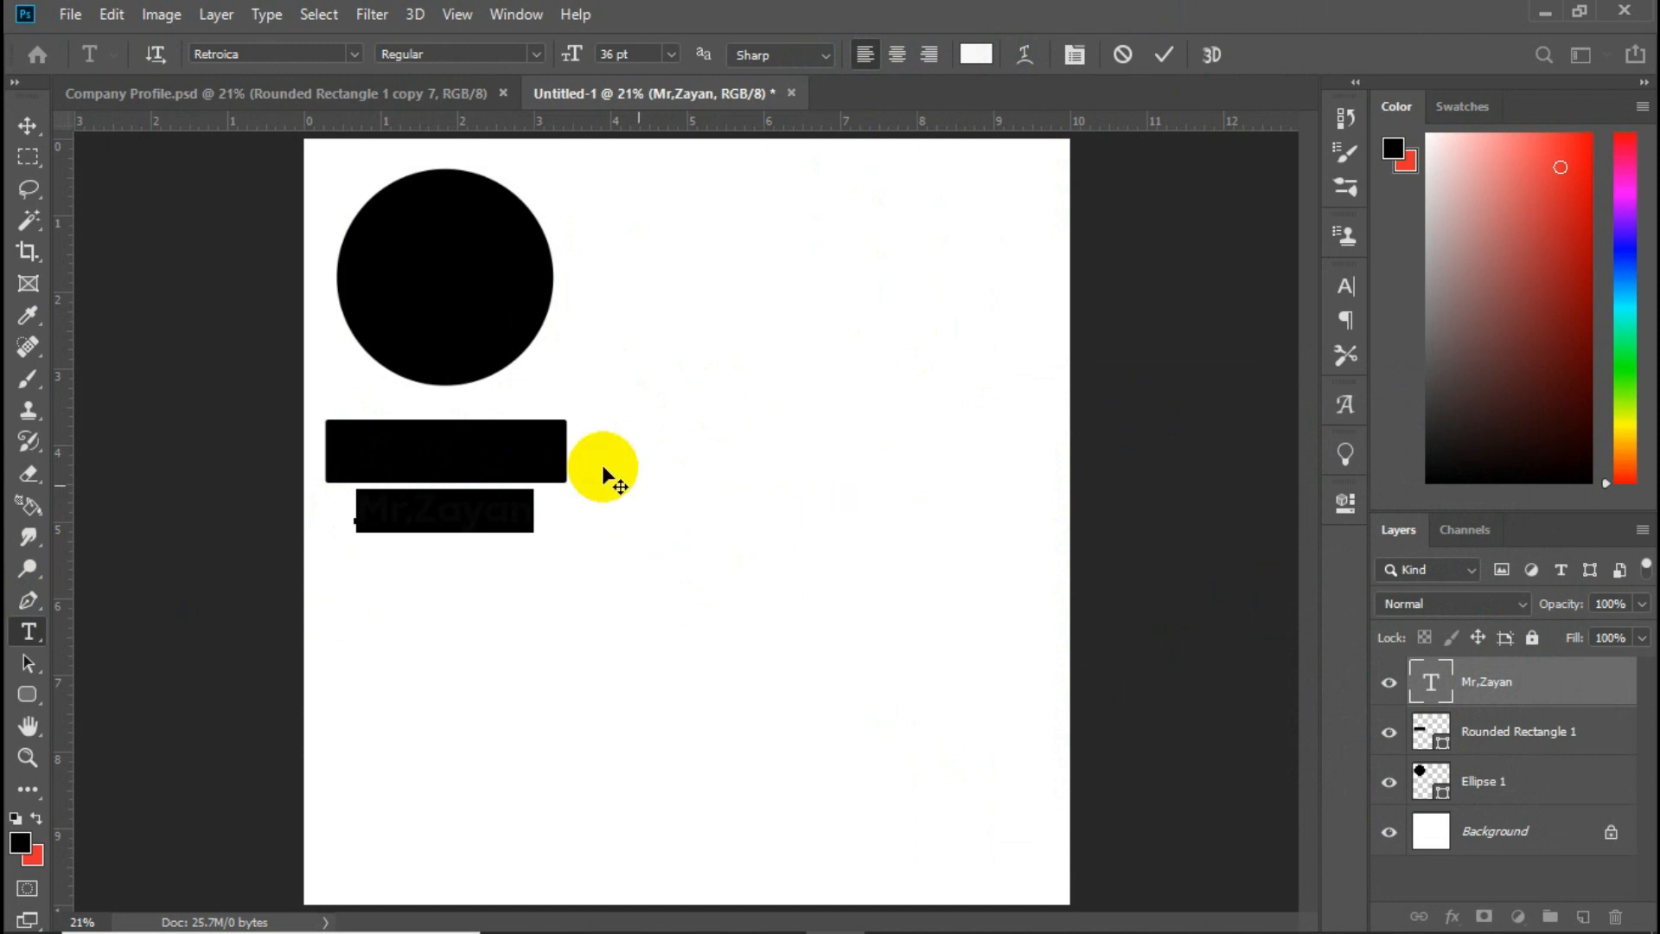
{"action": "left_click", "coordinate": [1165, 55]}
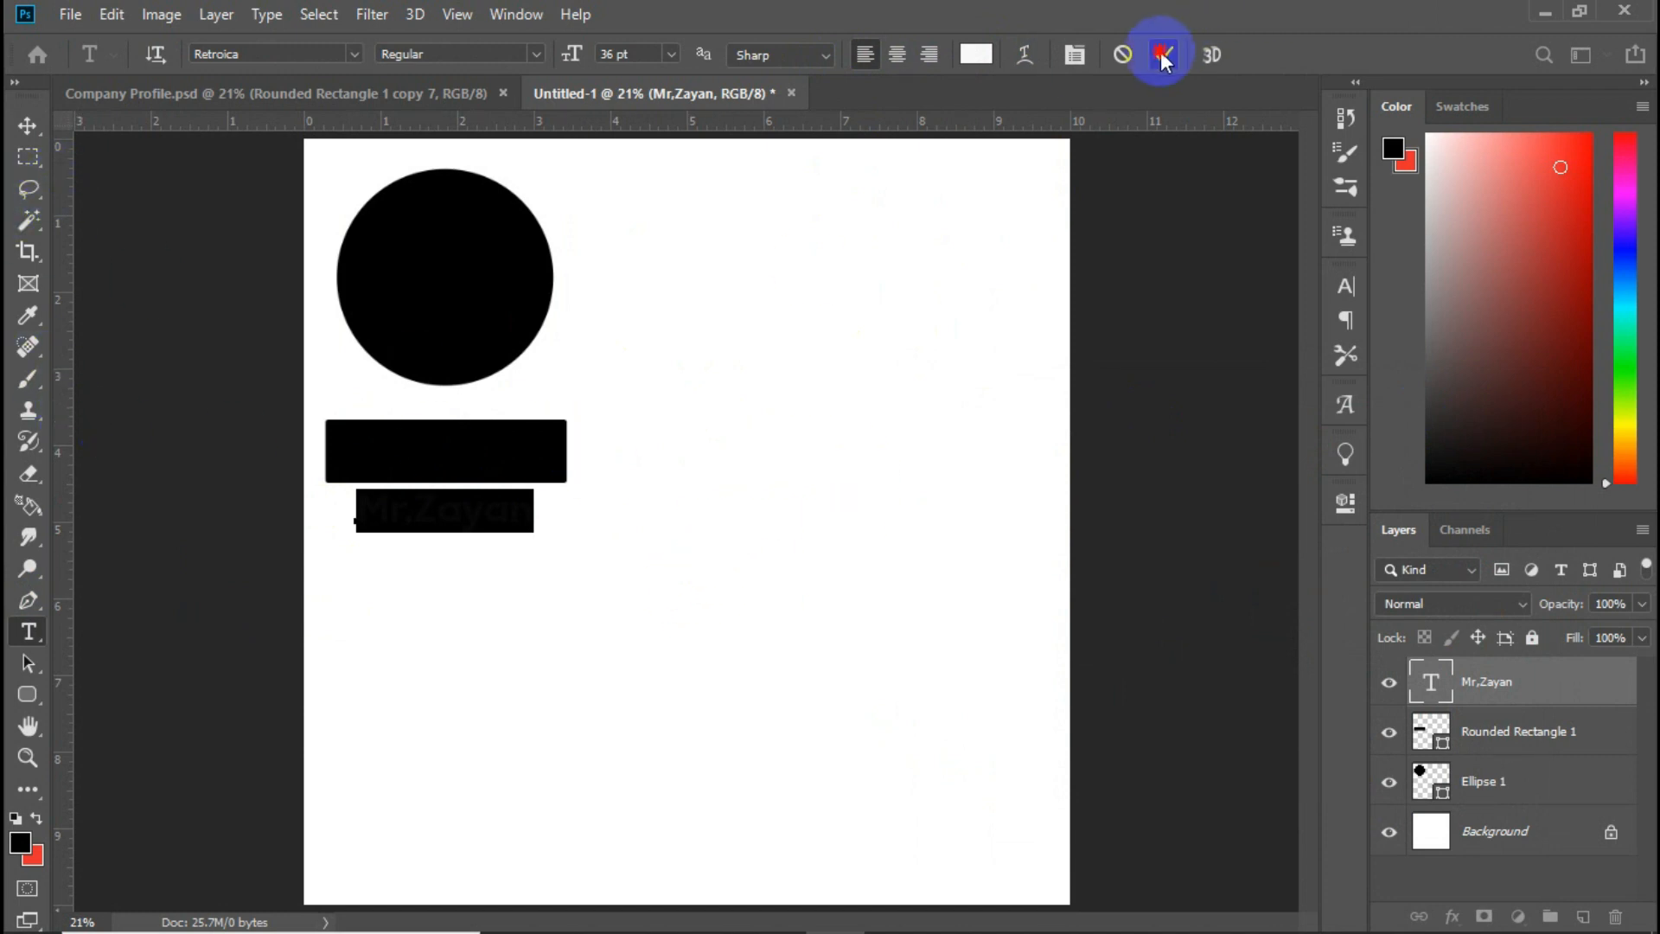
- Move the name text up onto the black rounded rectangle so it sits in the middle of it
{"action": "key", "text": "v"}
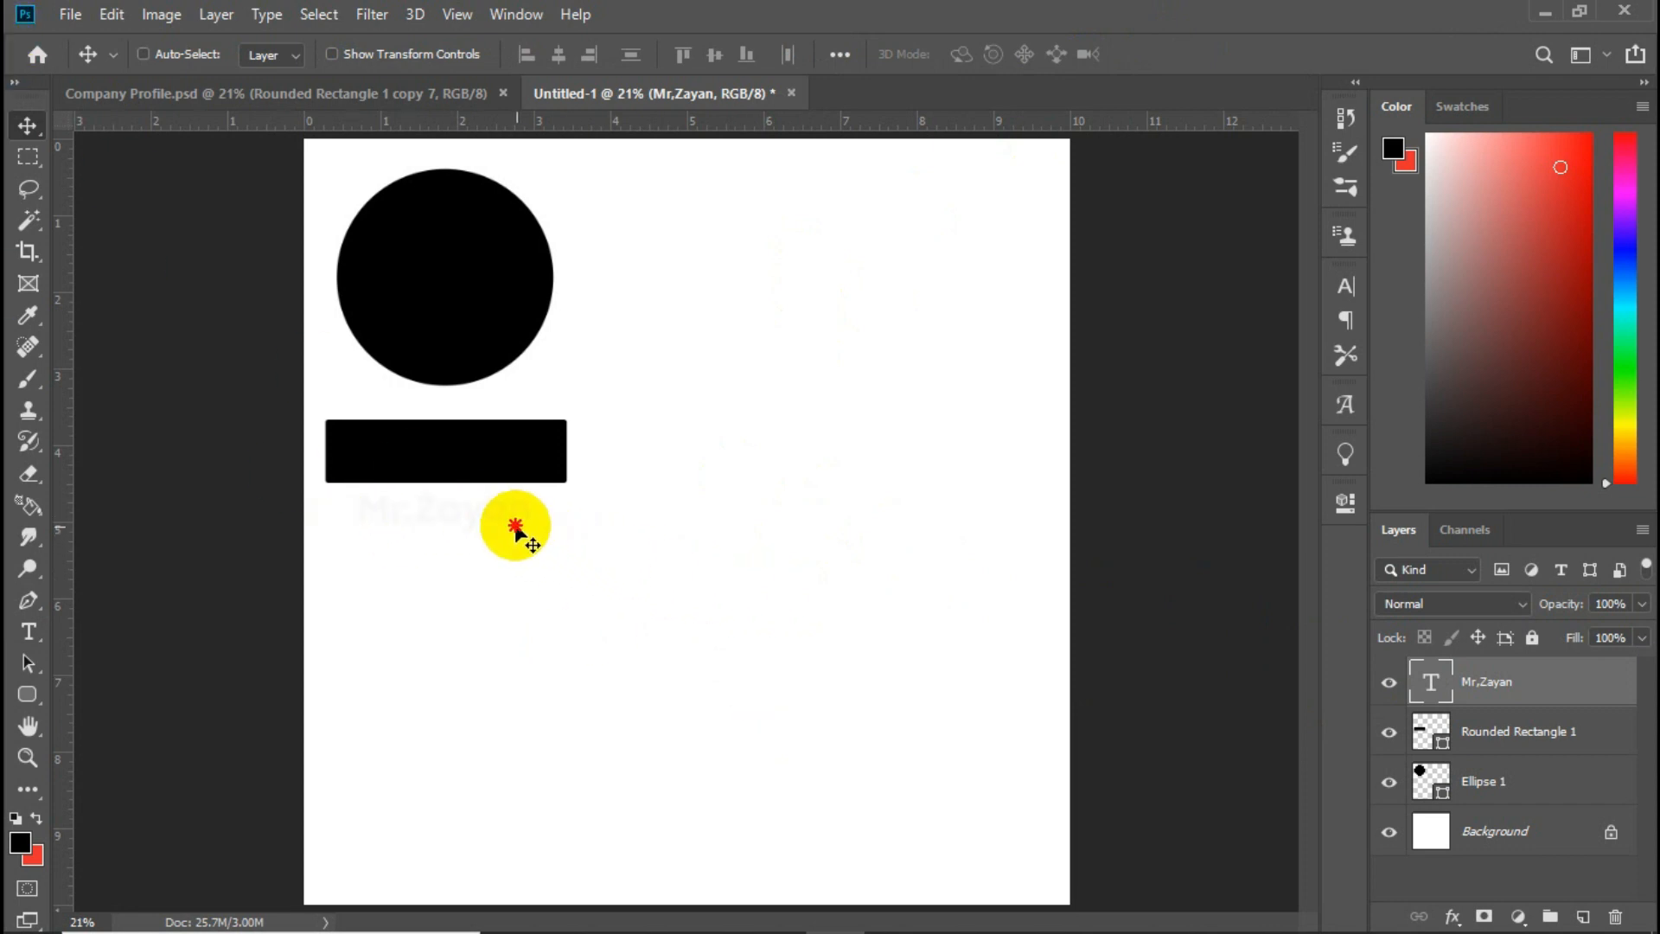
{"action": "left_click_drag", "start_coordinate": [518, 529], "coordinate": [511, 470]}
{"action": "key", "text": "Down"}
{"action": "key", "text": "Down"}
{"action": "key", "text": "Down"}
{"action": "key", "text": "Down"}
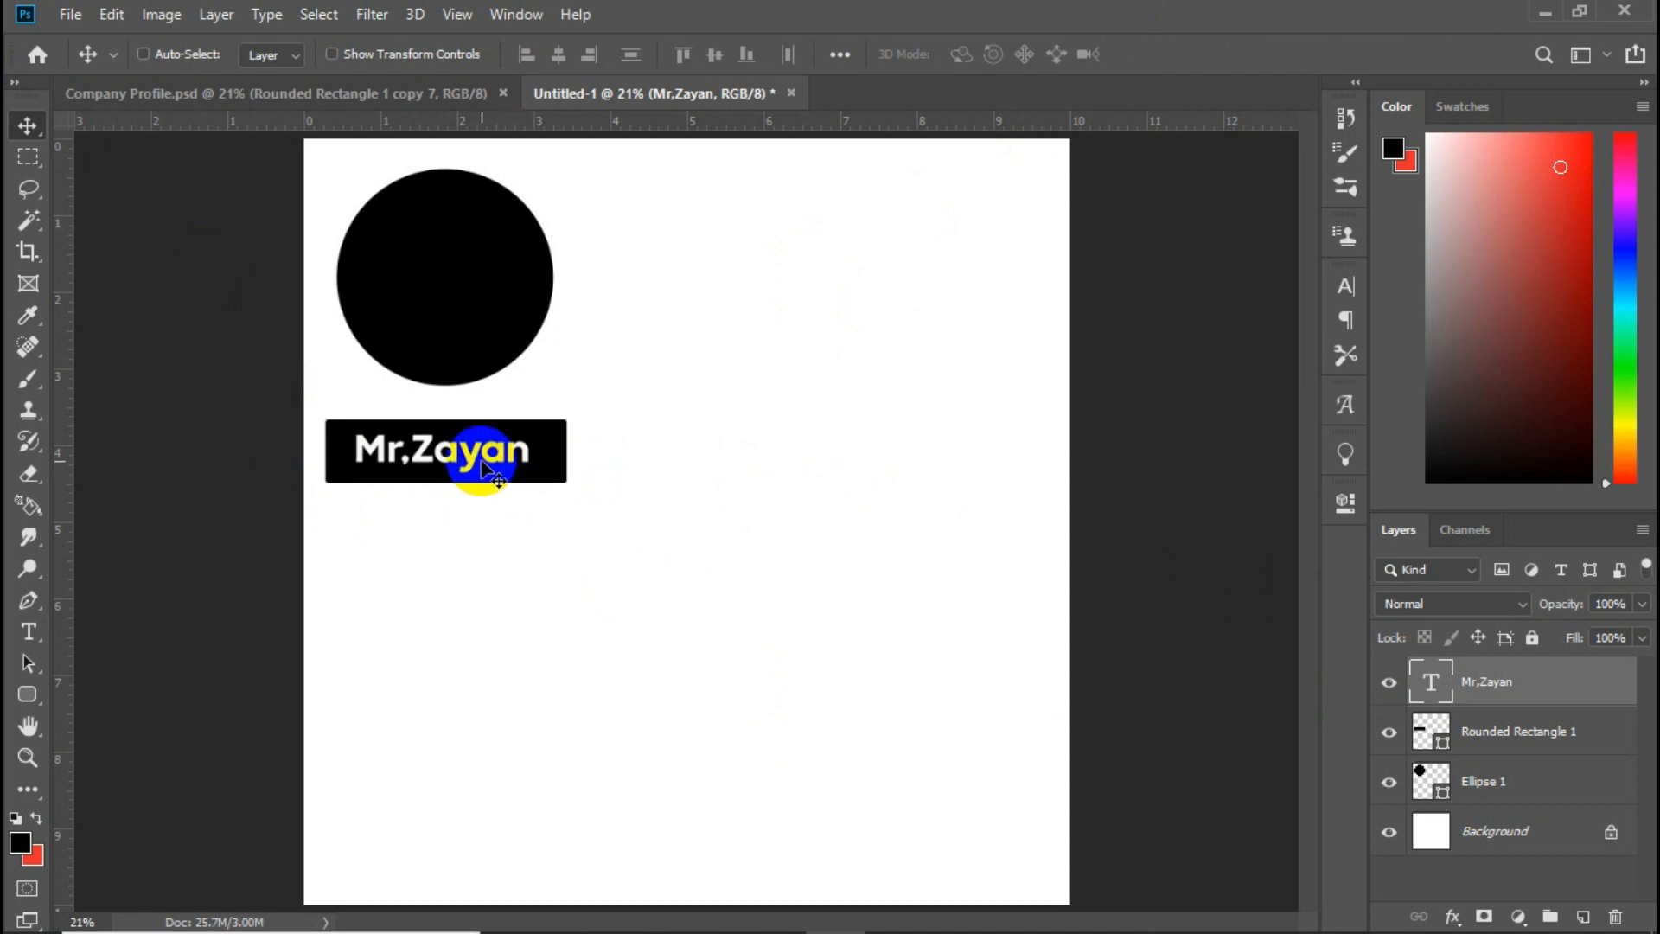
- Replace the comma after Mr in the name label with a period
{"action": "double_click", "coordinate": [441, 462]}
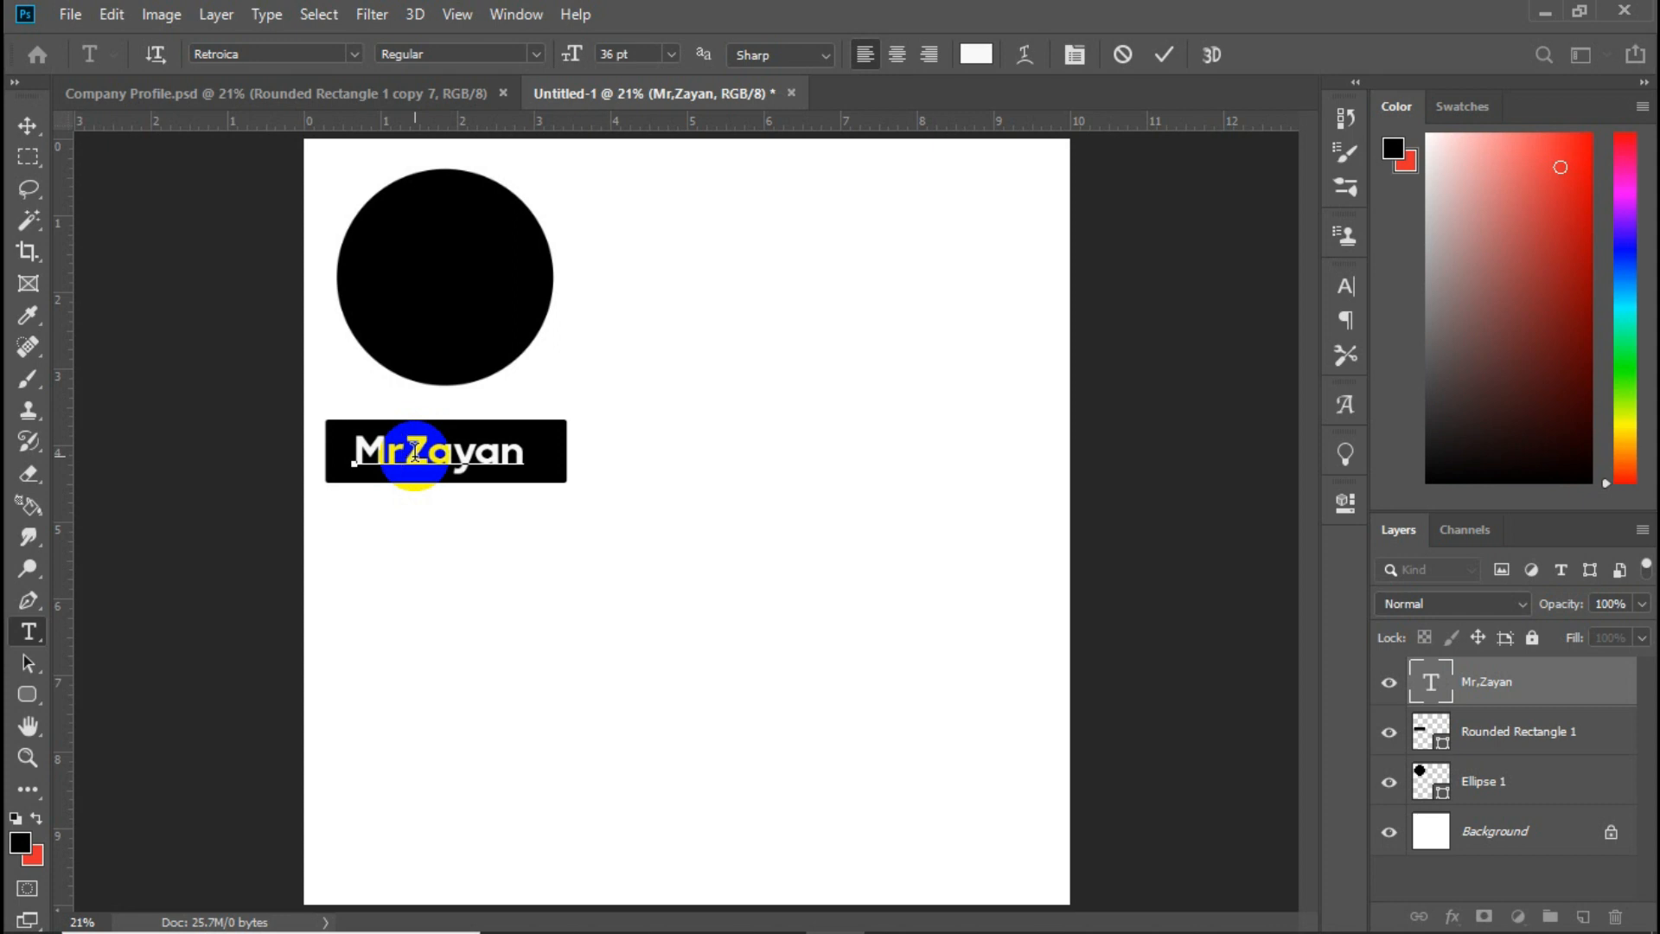
{"action": "type", "text": "."}
{"action": "key", "text": "ctrl+Return"}
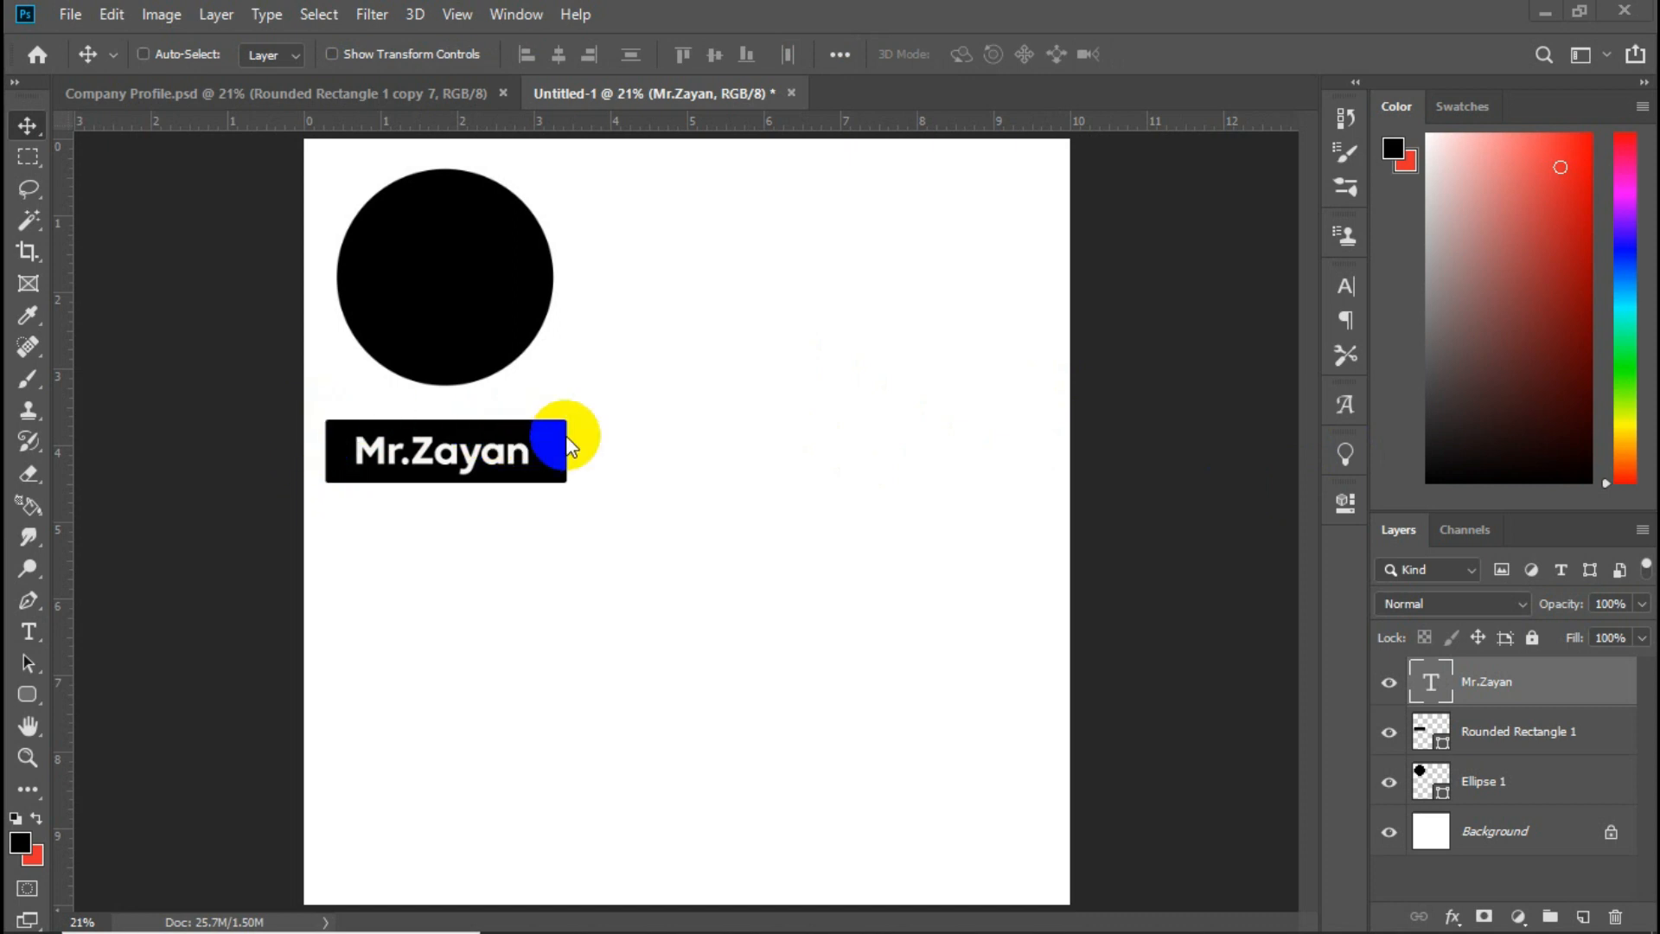
- Set all four corner radii of the rounded rectangle to 70 px, trying 50 px first
{"action": "left_click", "coordinate": [1481, 740]}
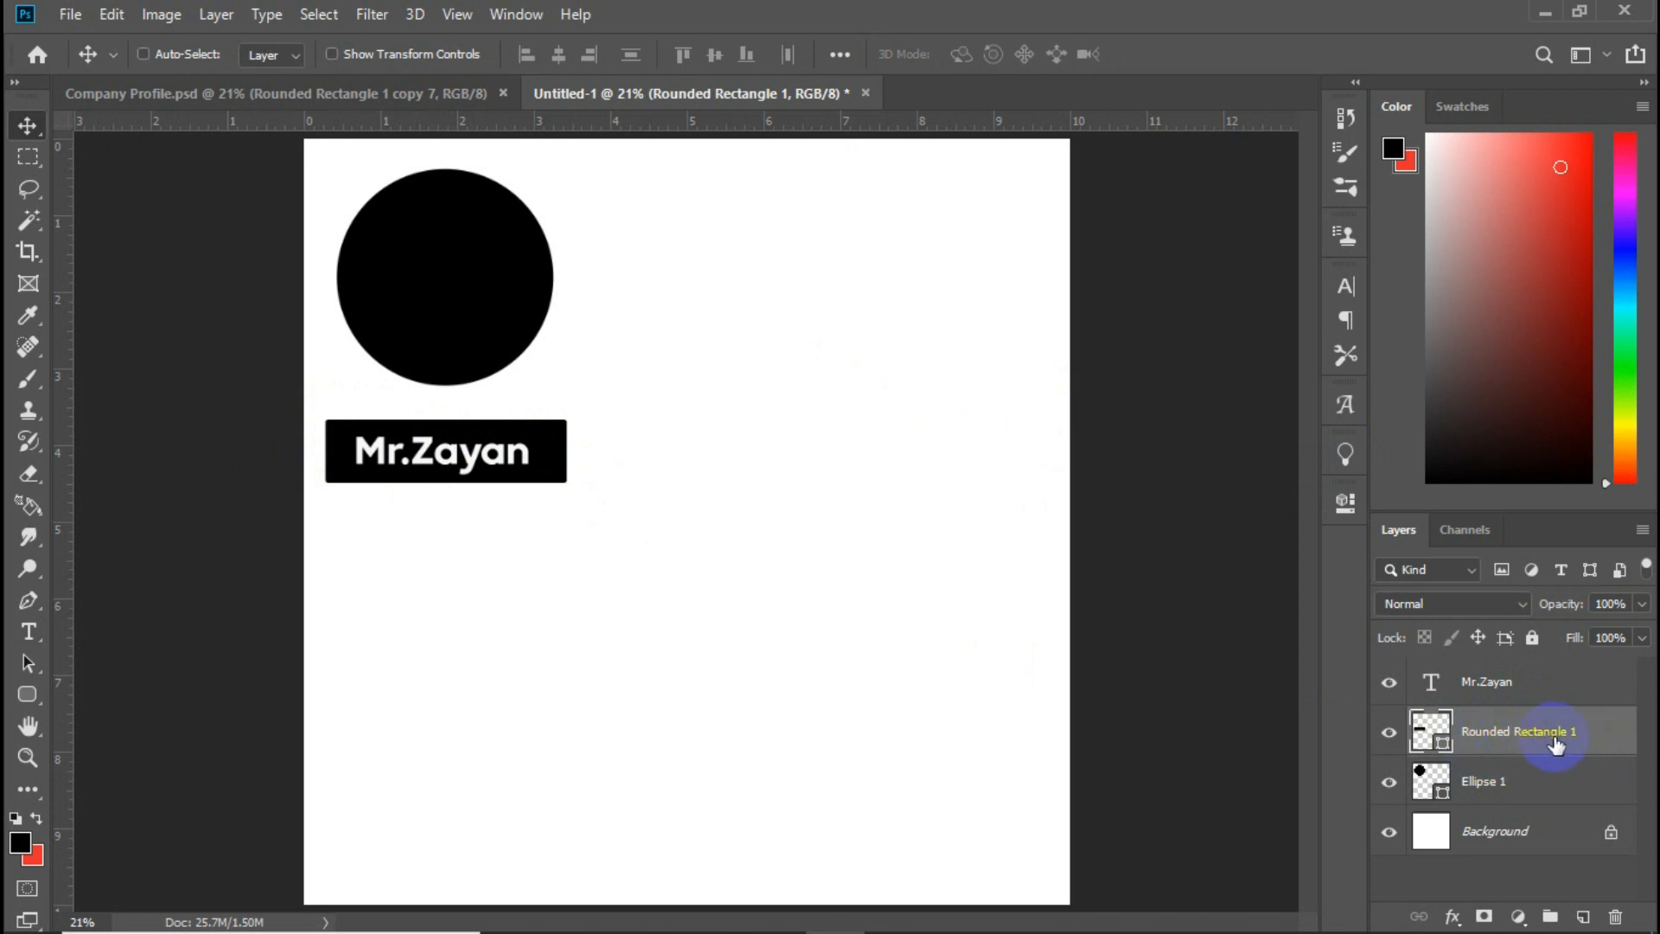
{"action": "left_click", "coordinate": [1345, 503]}
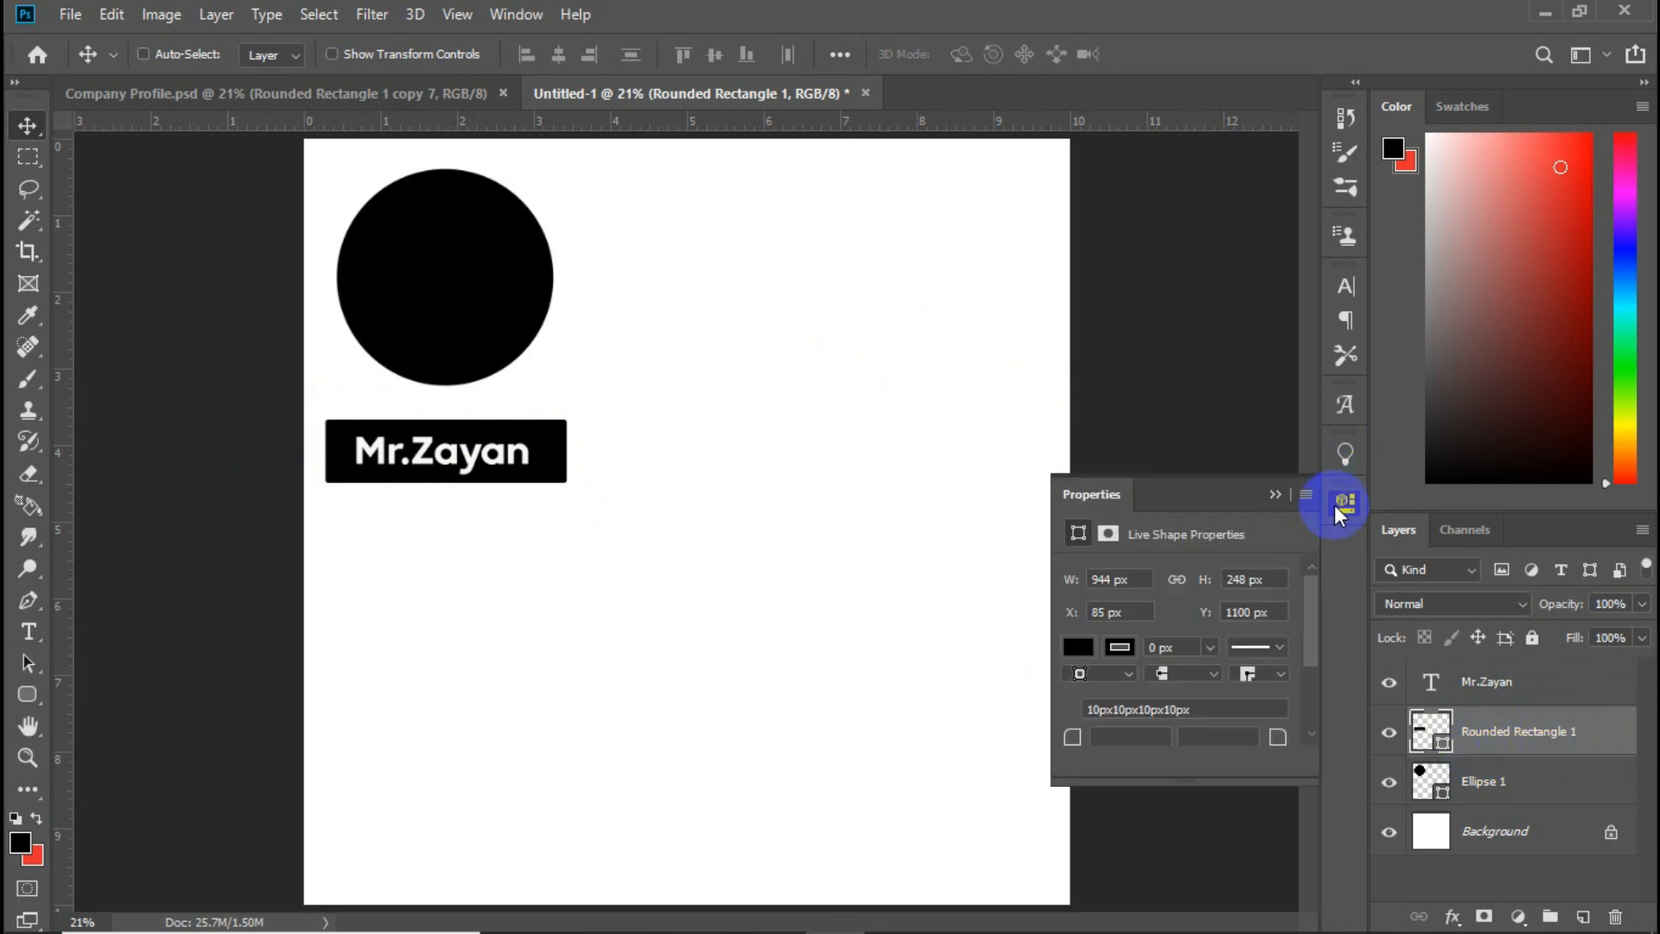
{"action": "scroll", "coordinate": [1254, 657], "scroll_direction": "down", "scroll_amount": 3}
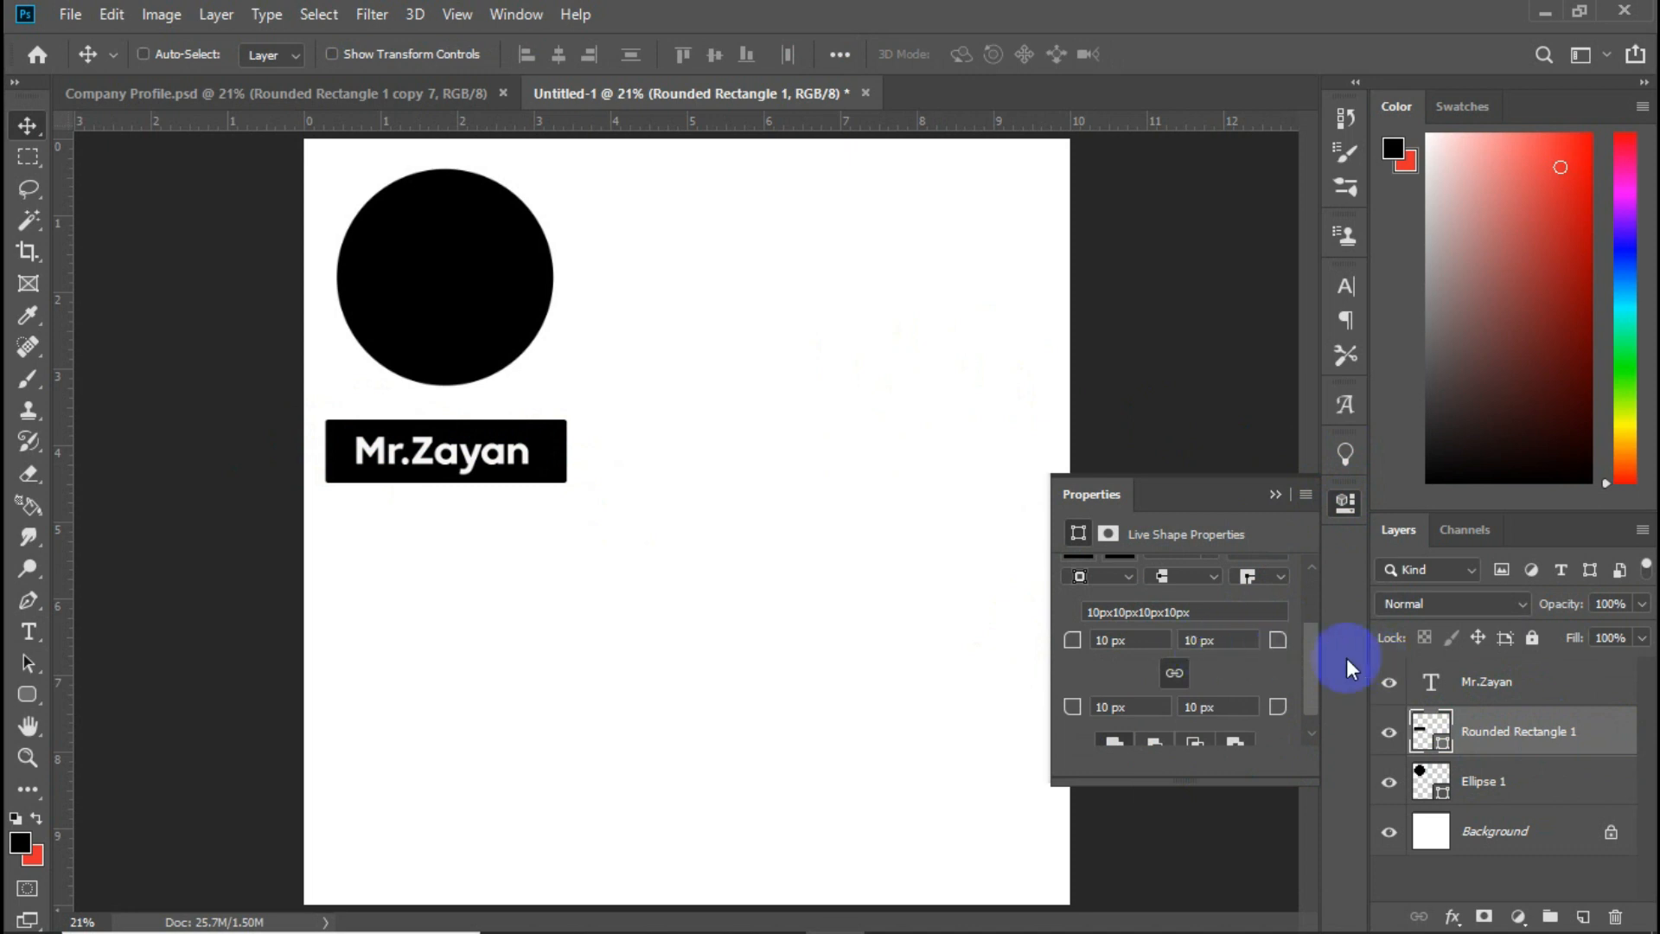
{"action": "left_click", "coordinate": [1109, 641]}
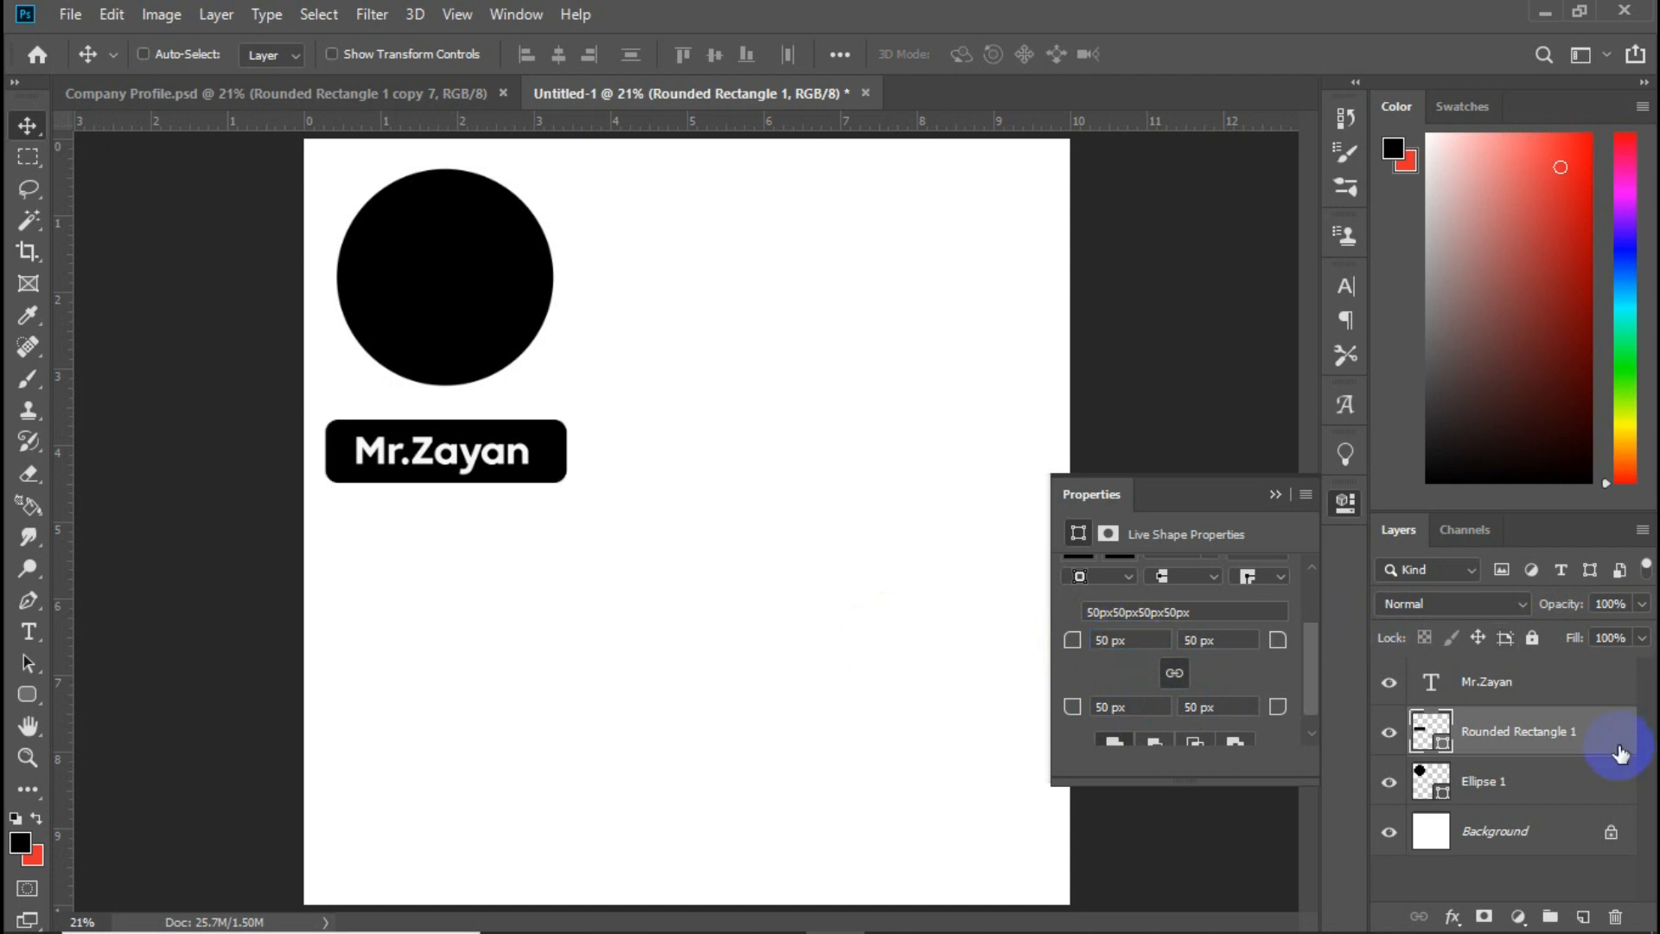
{"action": "left_click", "coordinate": [1098, 640]}
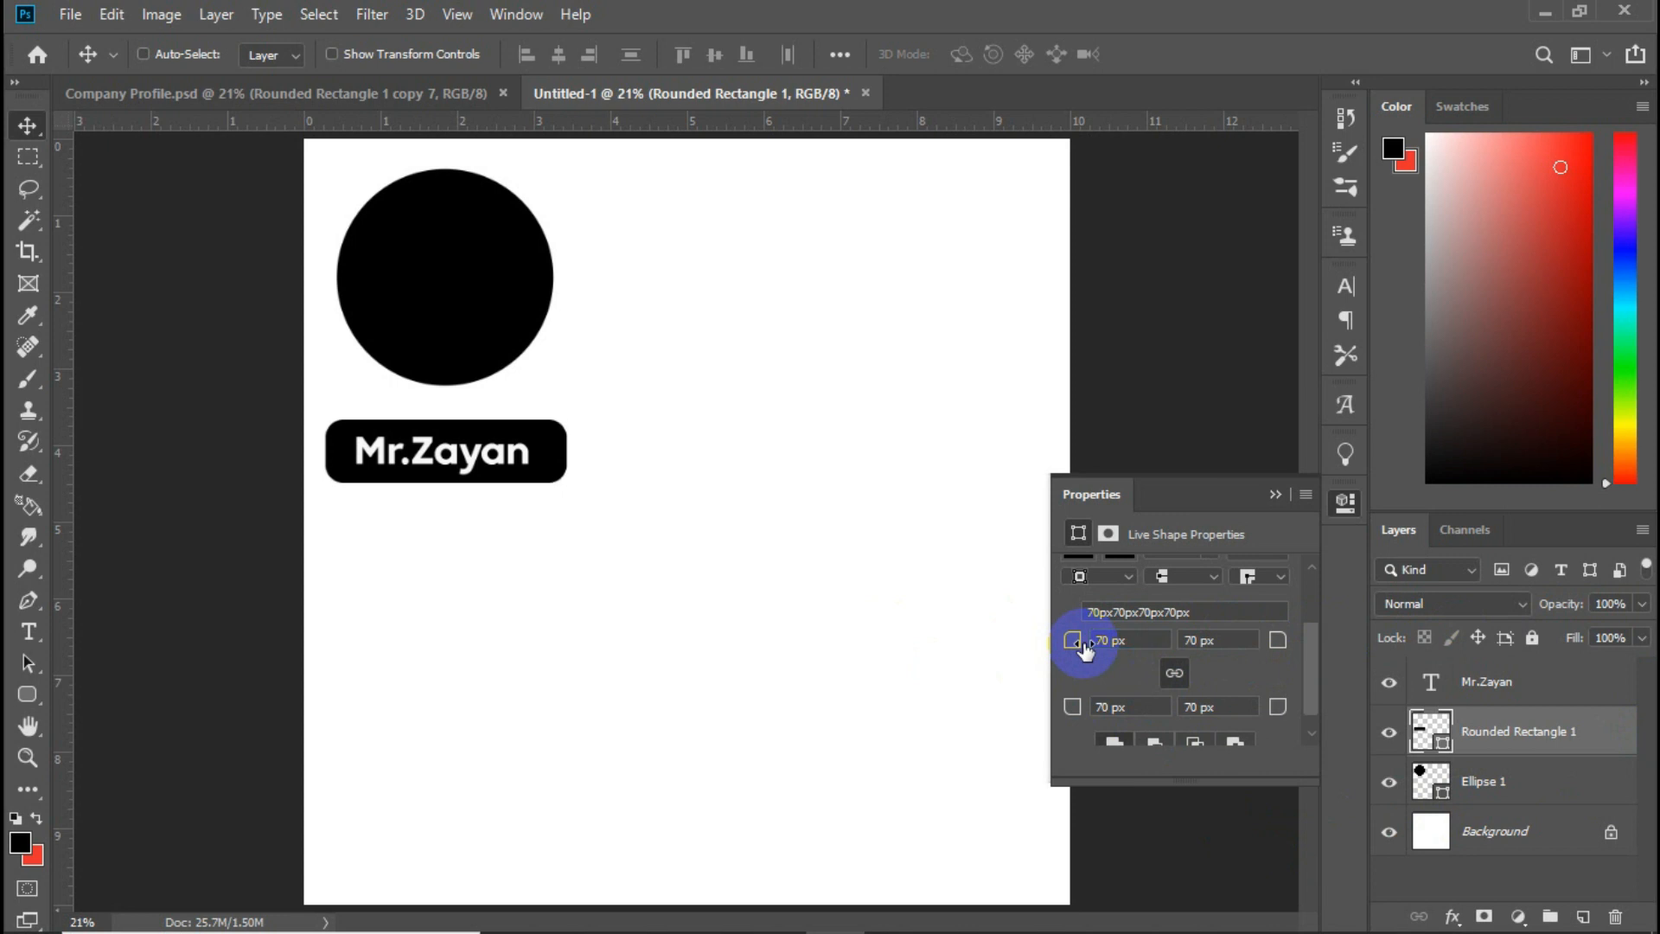
{"action": "left_click", "coordinate": [1278, 495]}
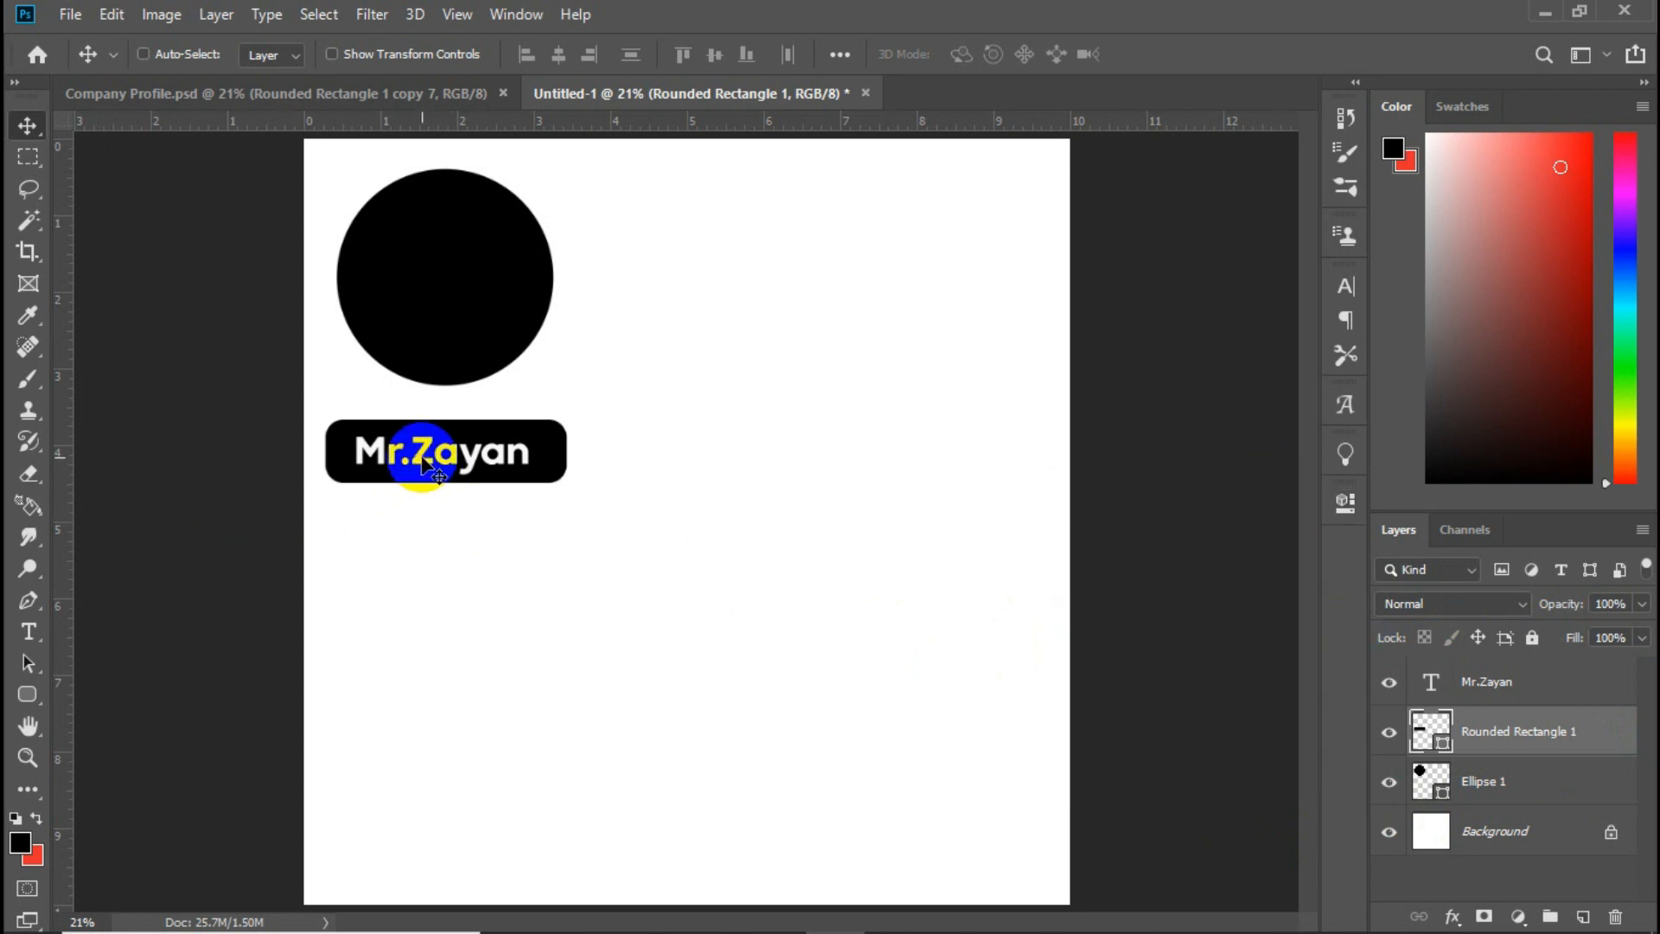
- Shift the rounded rectangle slightly to the right and move the name text to re-center it on the rectangle
{"action": "key", "text": "shift+Right"}
{"action": "key", "text": "shift+Right"}
{"action": "left_click", "coordinate": [1504, 690], "text": "shift"}
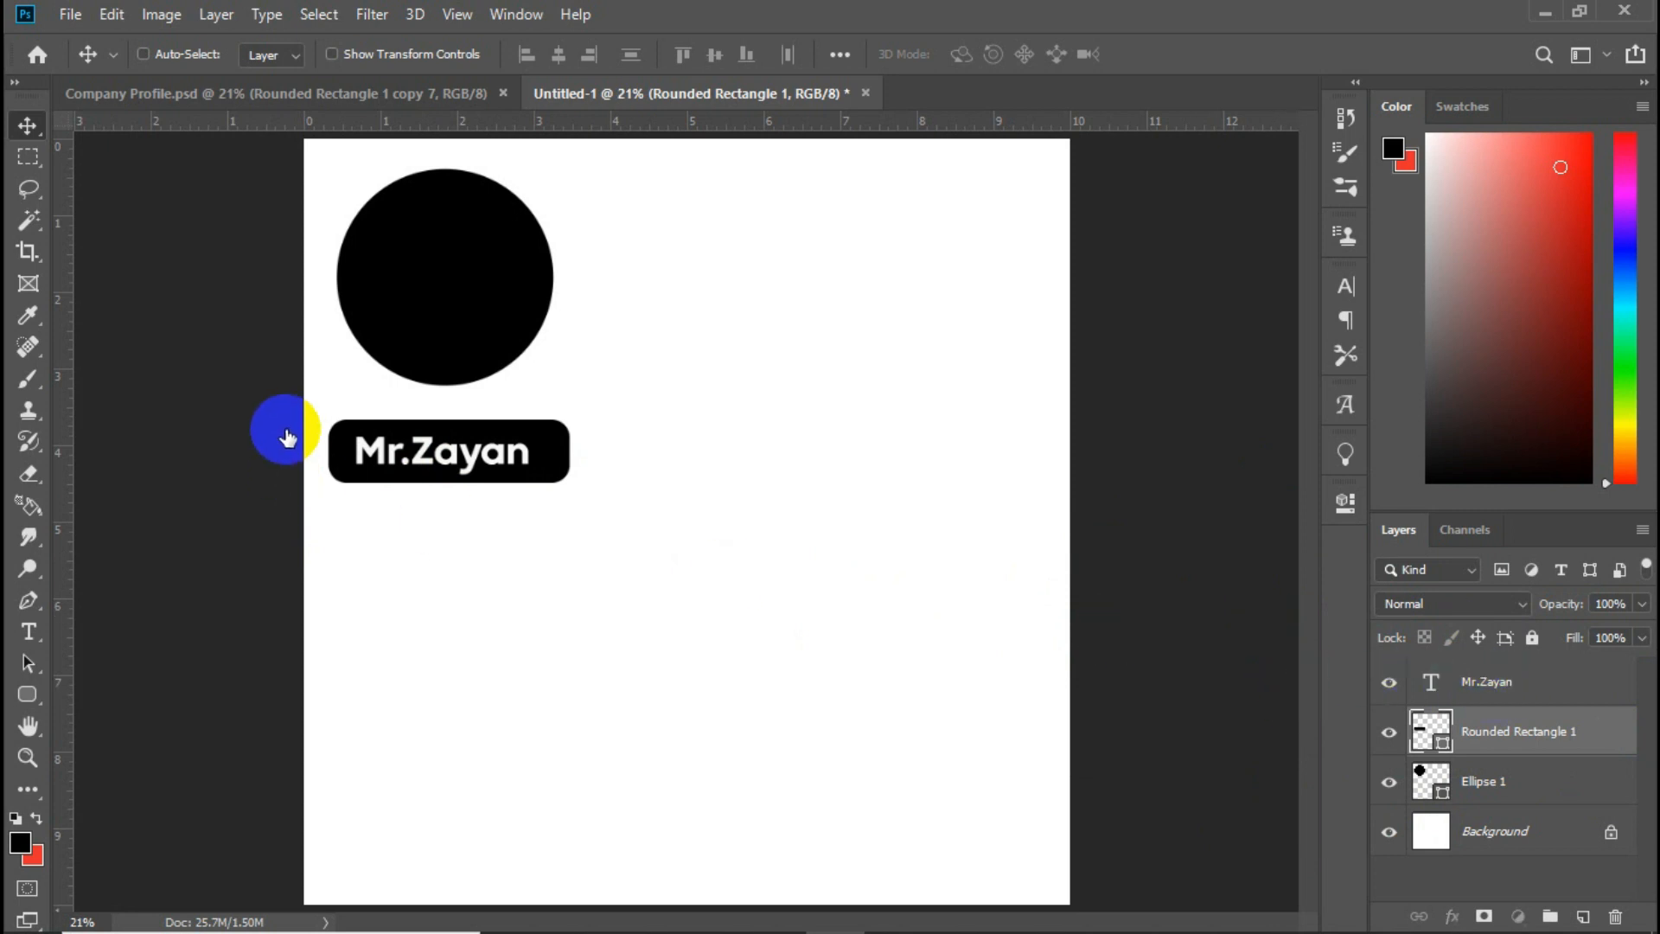
{"action": "left_click", "coordinate": [1518, 685]}
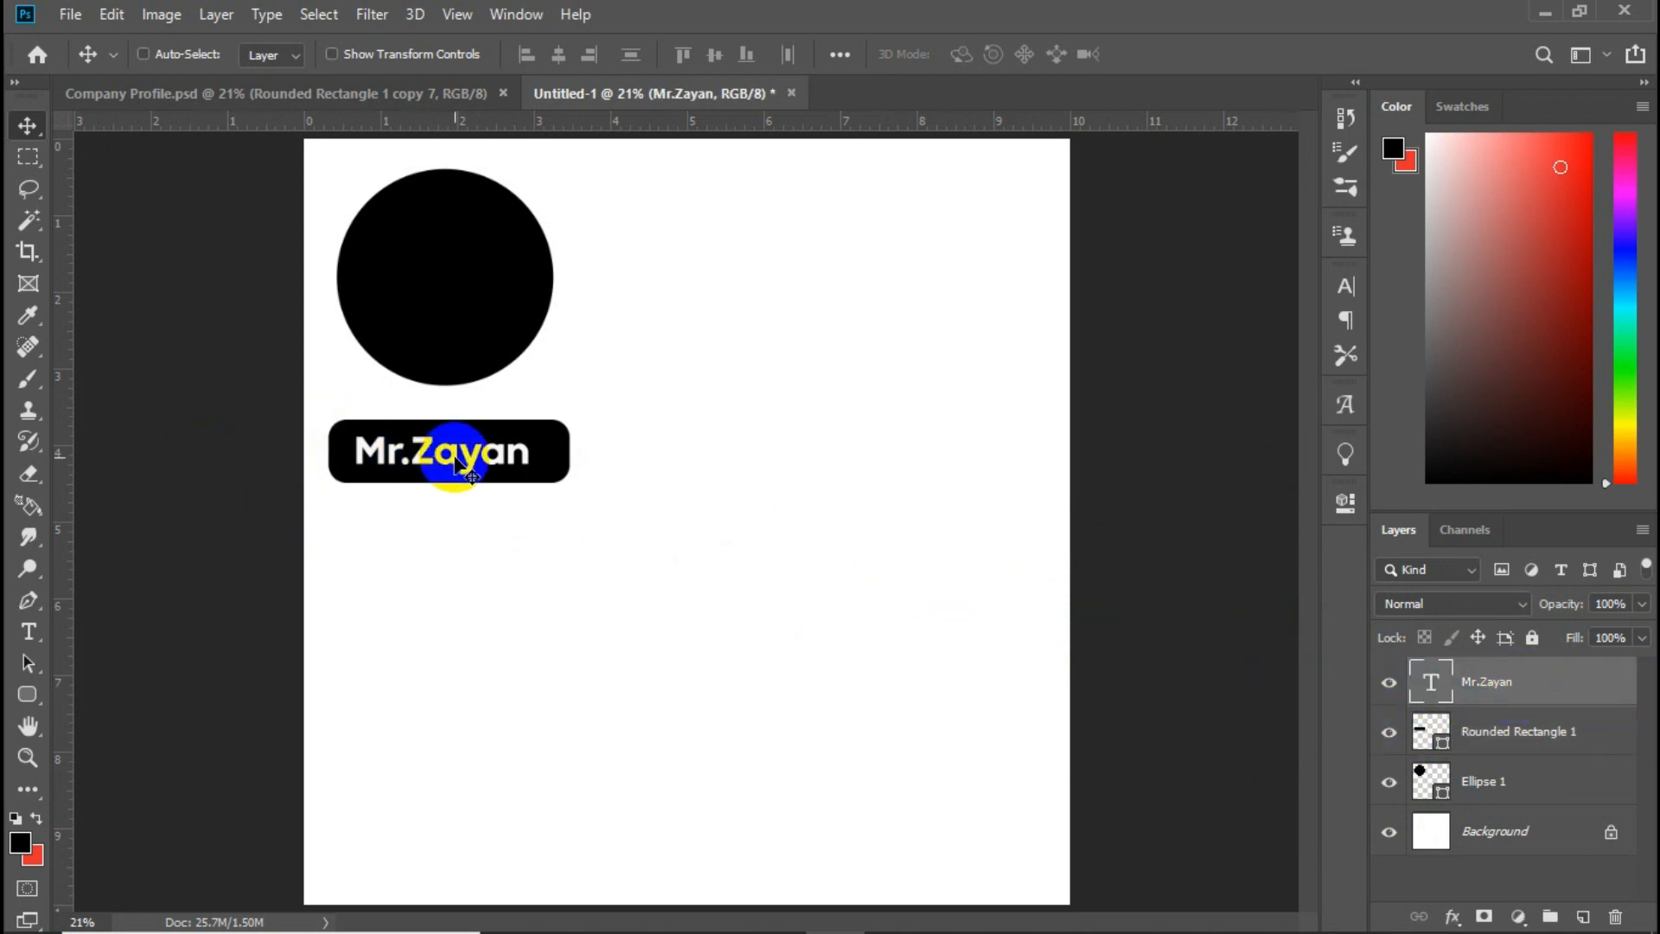
{"action": "left_click_drag", "start_coordinate": [462, 474], "coordinate": [465, 473]}
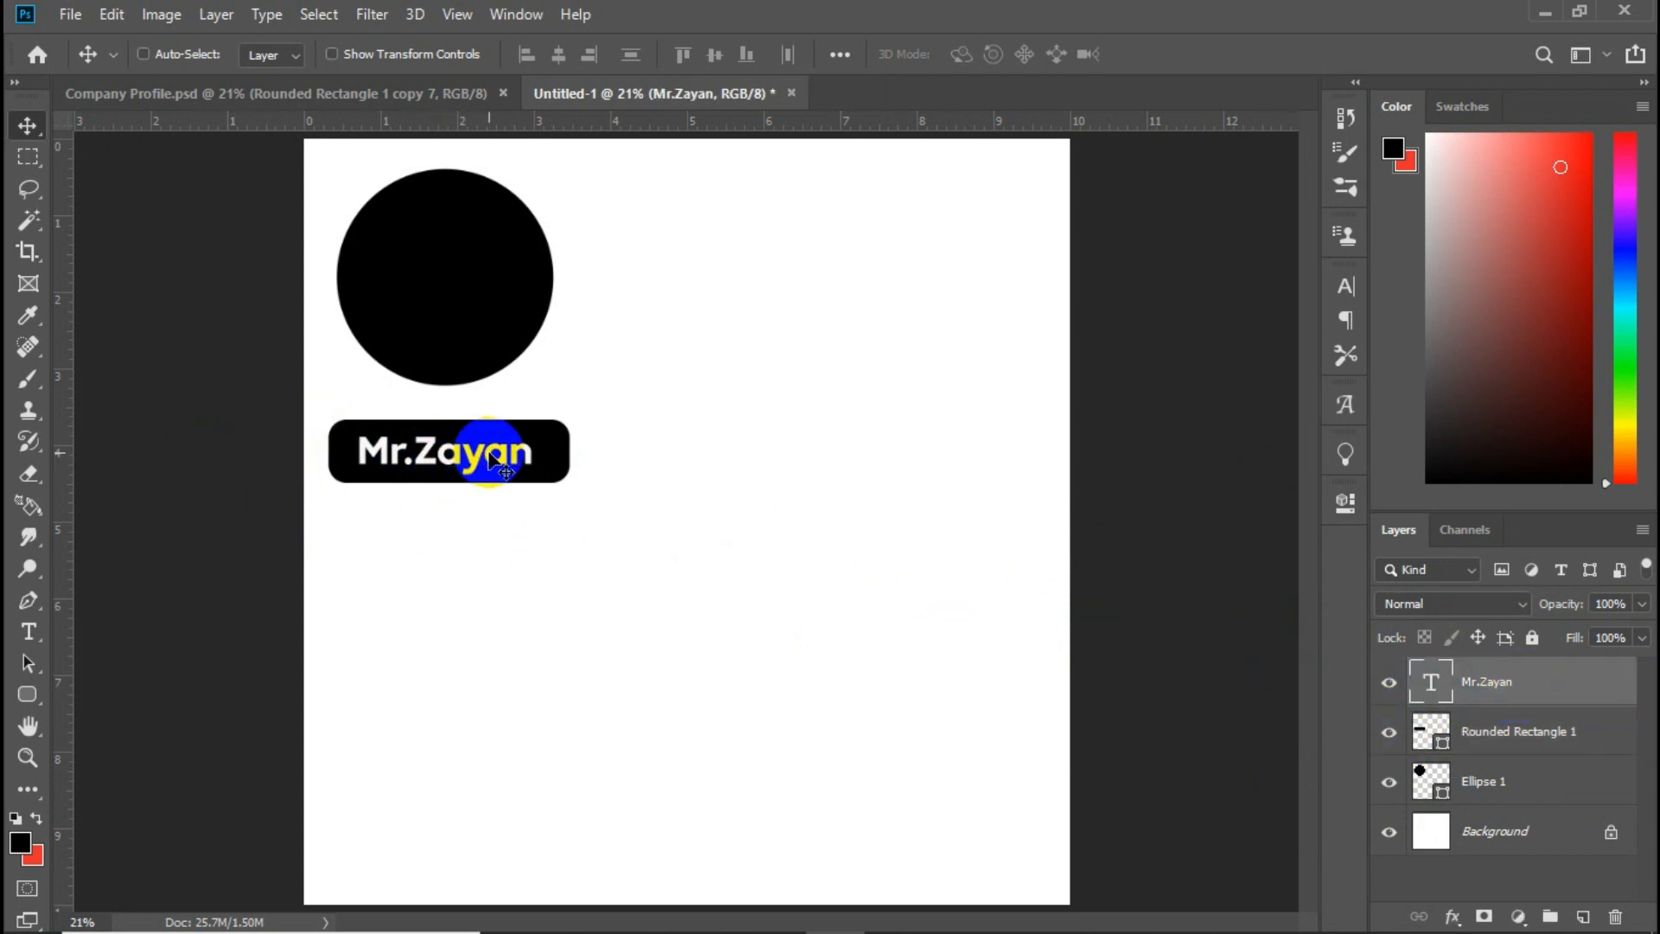
{"action": "left_click_drag", "start_coordinate": [517, 467], "coordinate": [443, 501]}
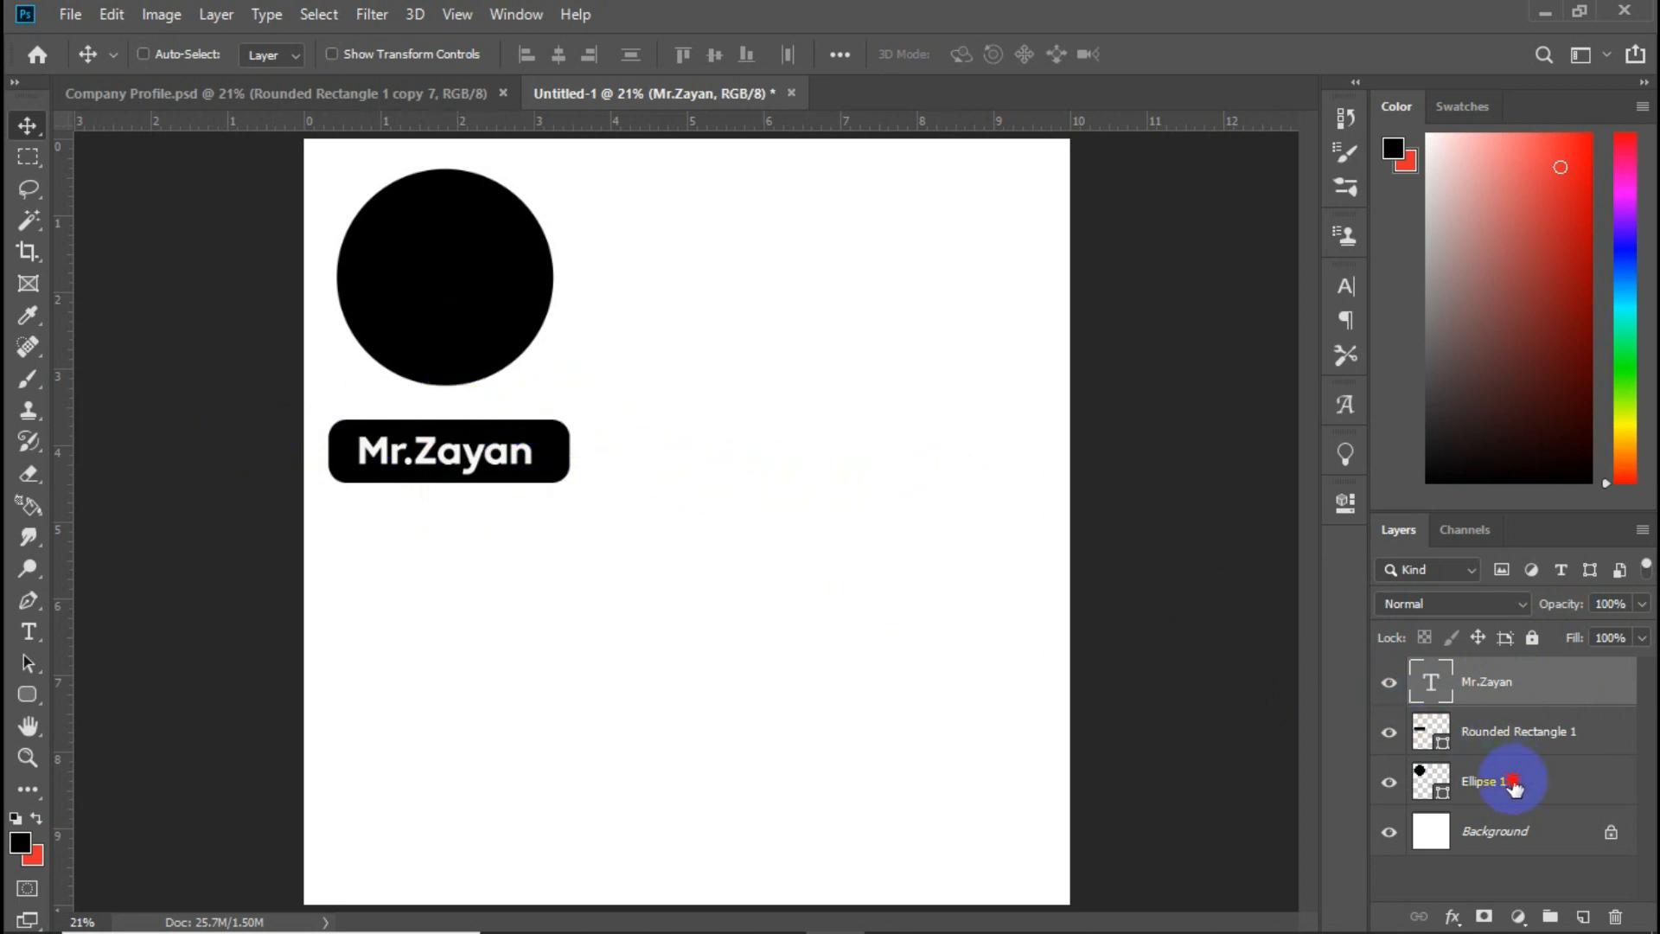
- Place the portrait photo 1655868181253.jpg from the Pictures folder into the document directly above the Ellipse 1 layer
{"action": "left_click", "coordinate": [1513, 787]}
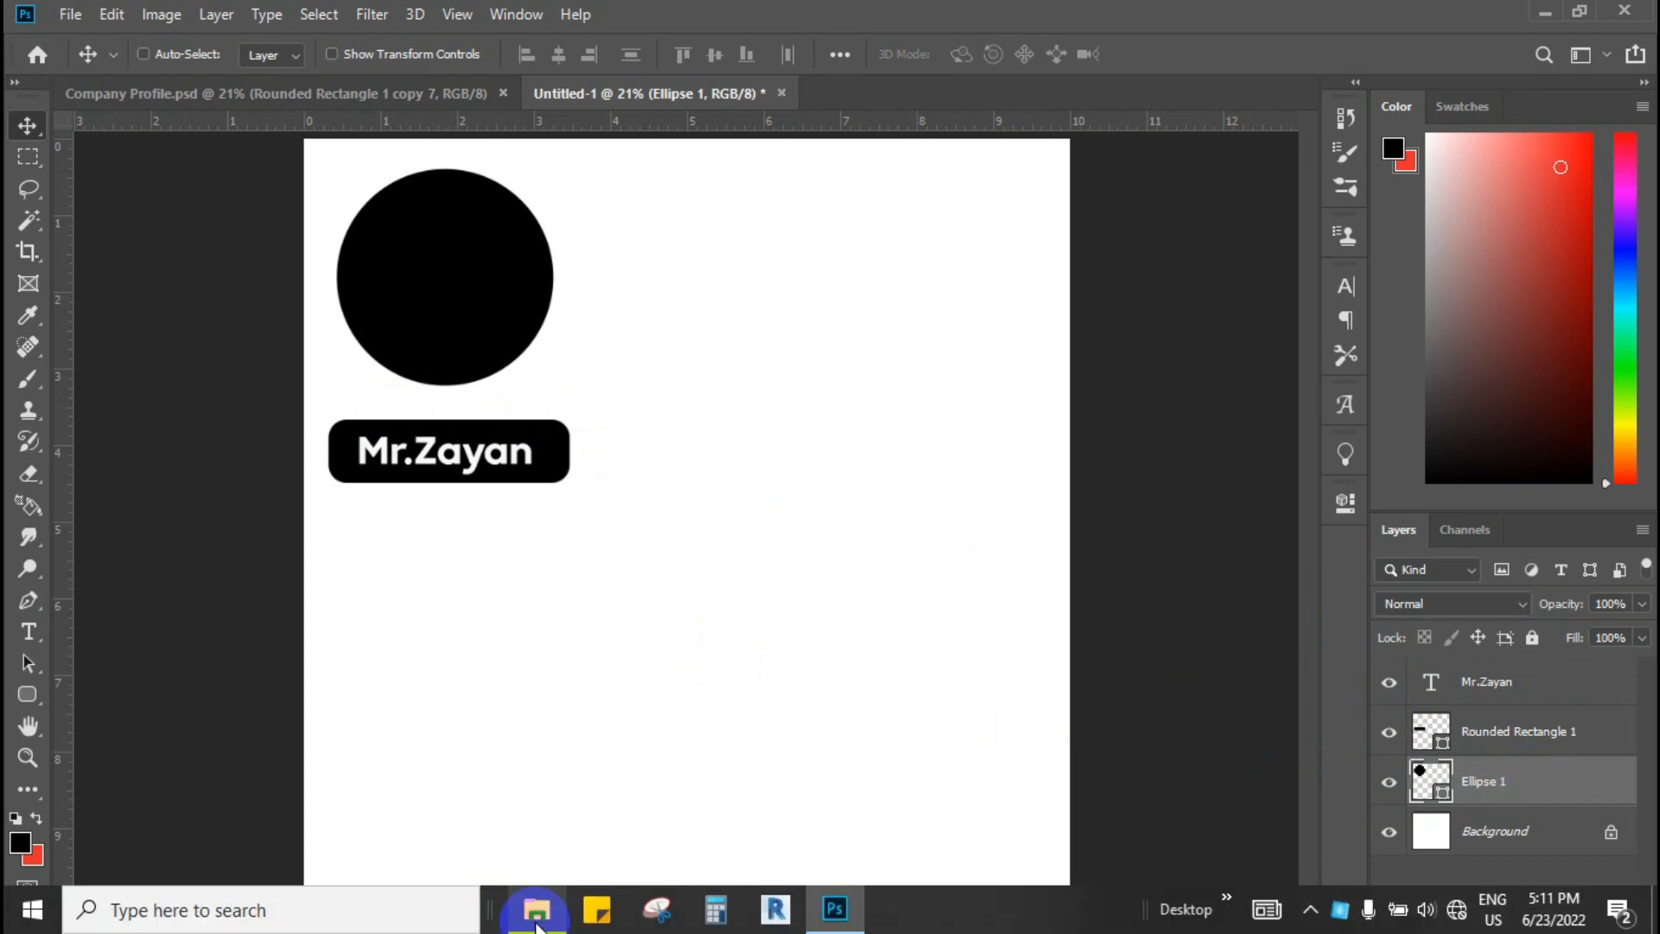
{"action": "left_click", "coordinate": [544, 918]}
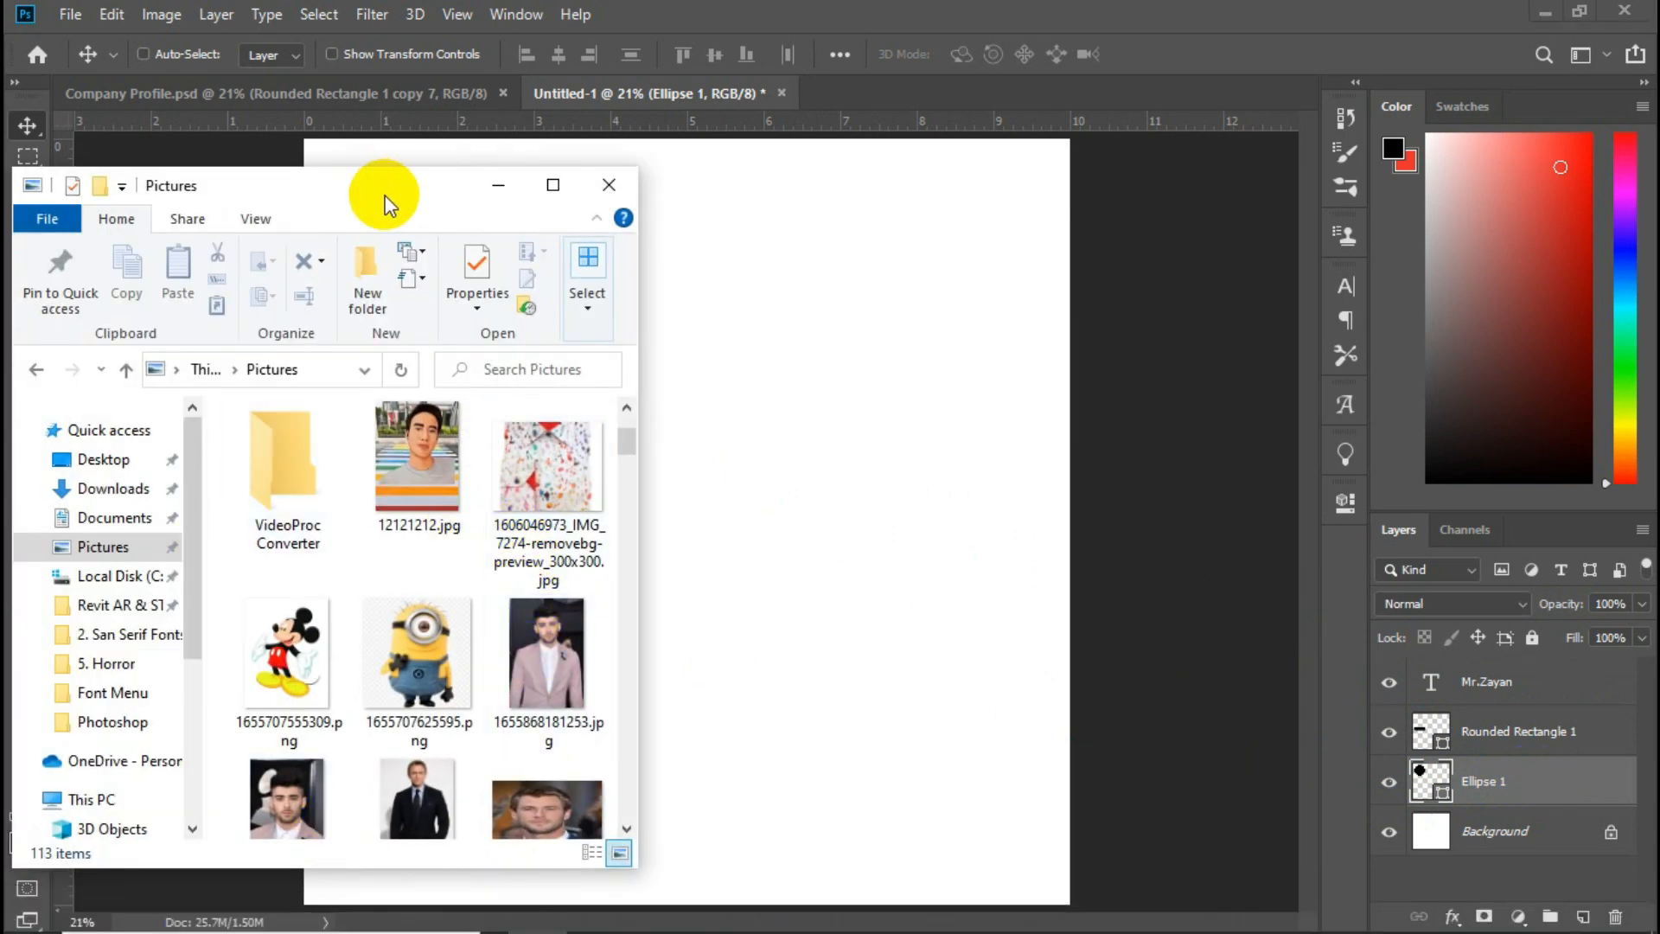
{"action": "left_click_drag", "start_coordinate": [385, 196], "coordinate": [357, 180]}
{"action": "left_click", "coordinate": [524, 647]}
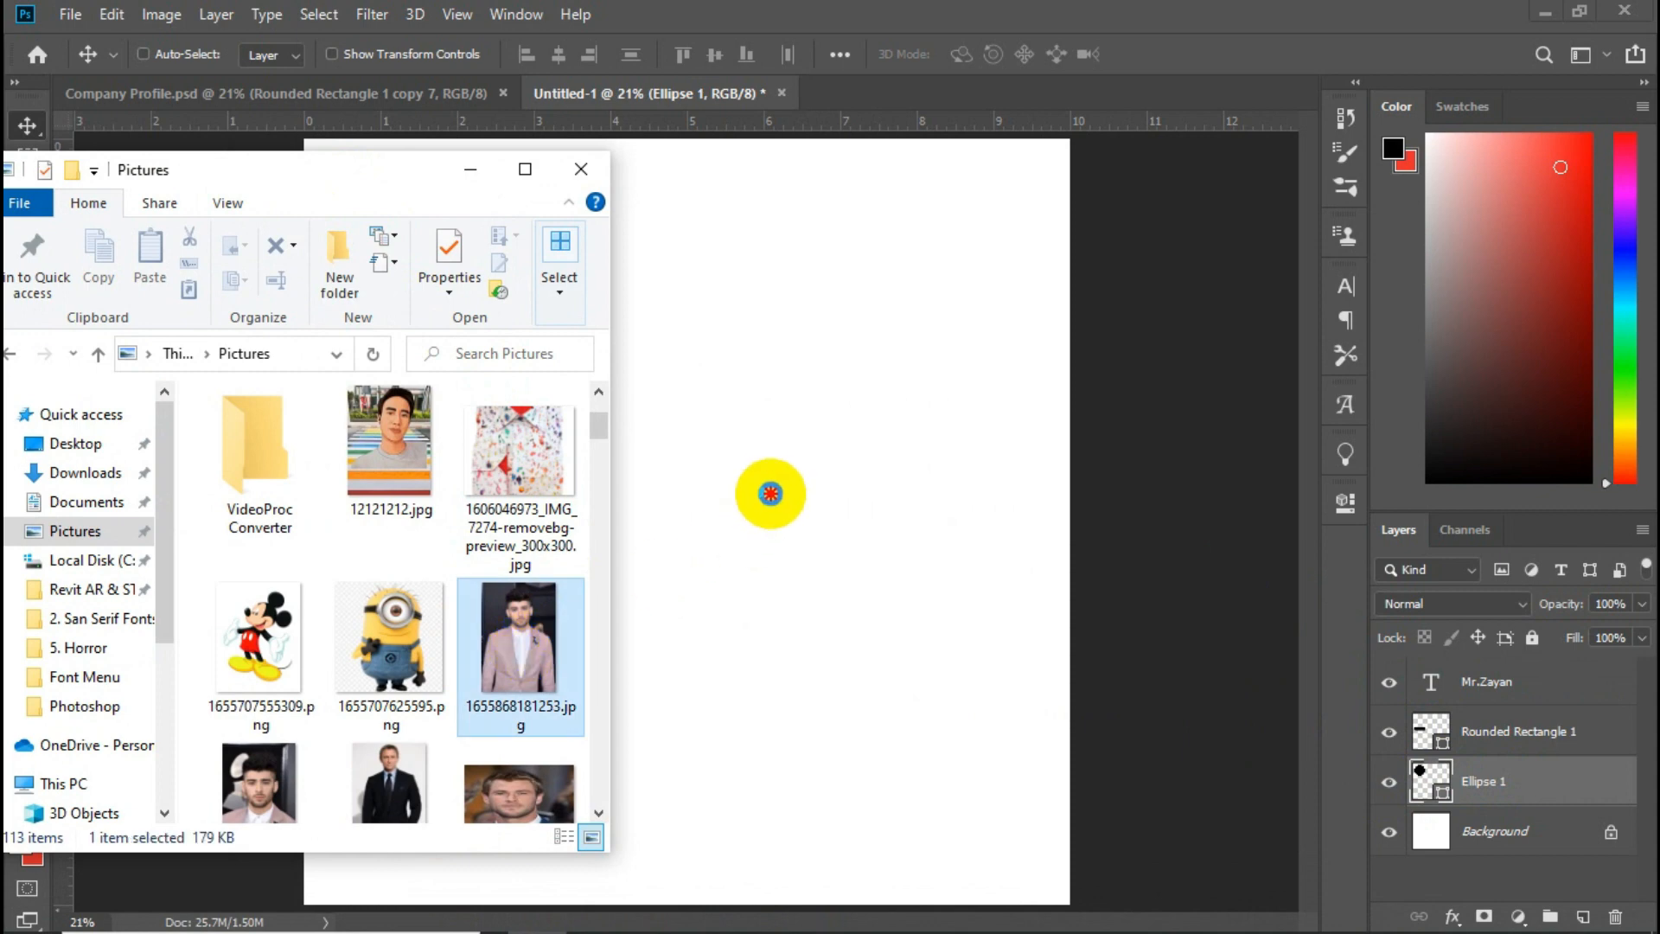
{"action": "left_click", "coordinate": [772, 492]}
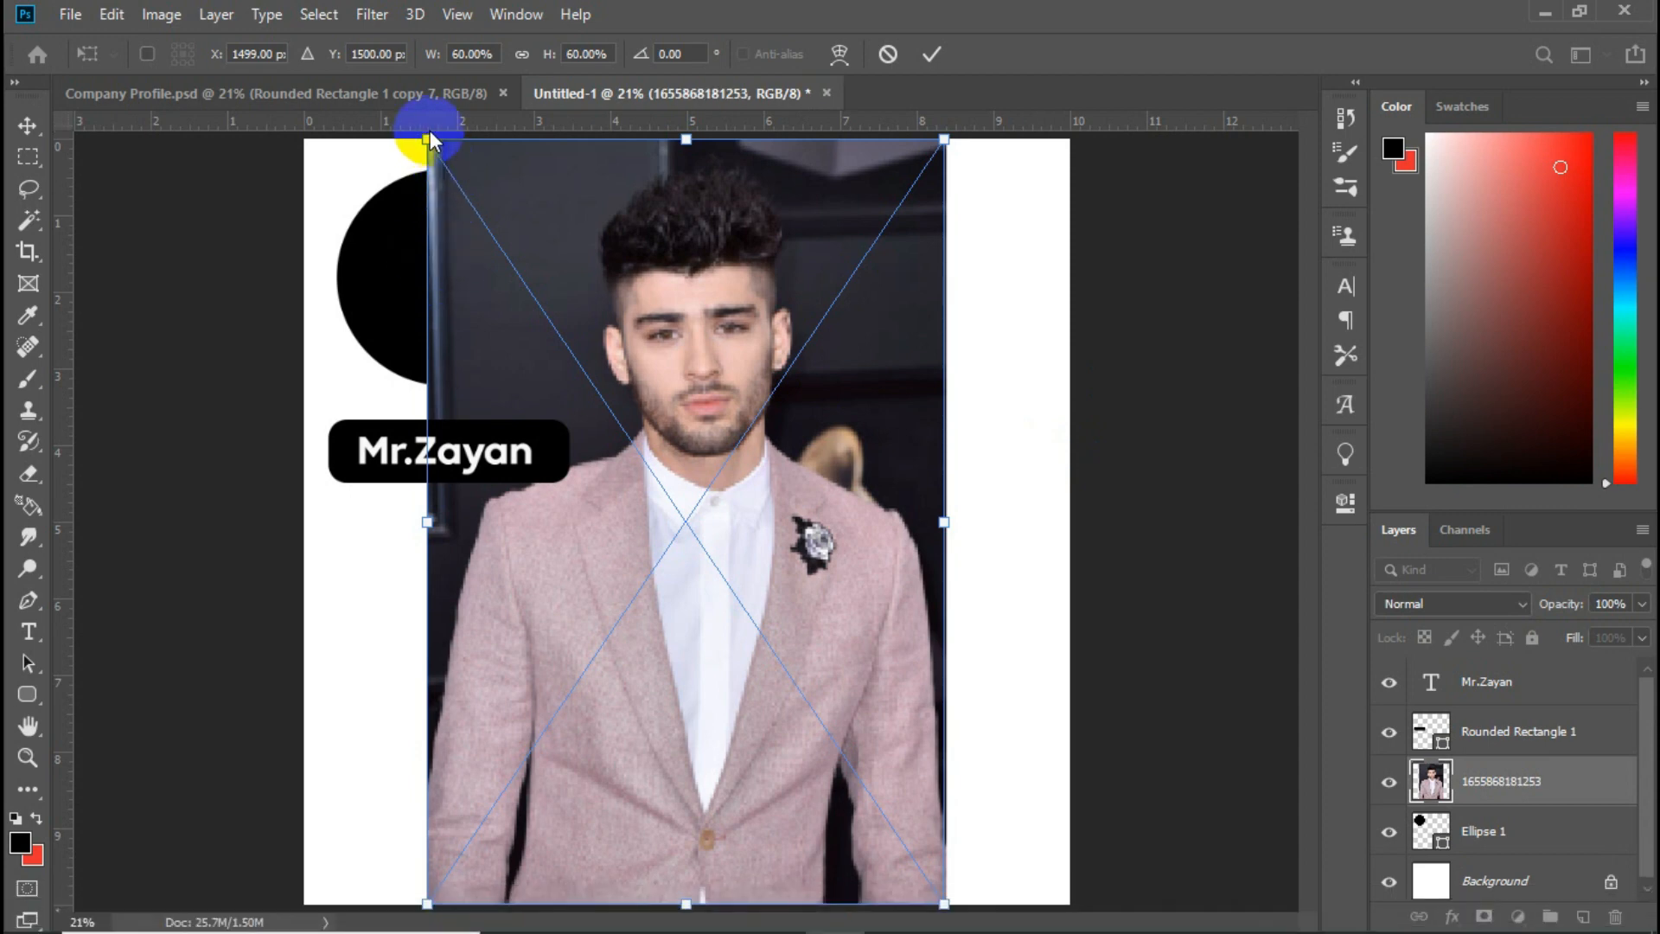
- Scale the placed portrait photo to about 25.8% and position it so it covers the black circle
{"action": "left_click_drag", "start_coordinate": [429, 135], "coordinate": [758, 451]}
{"action": "left_click_drag", "start_coordinate": [841, 684], "coordinate": [535, 394]}
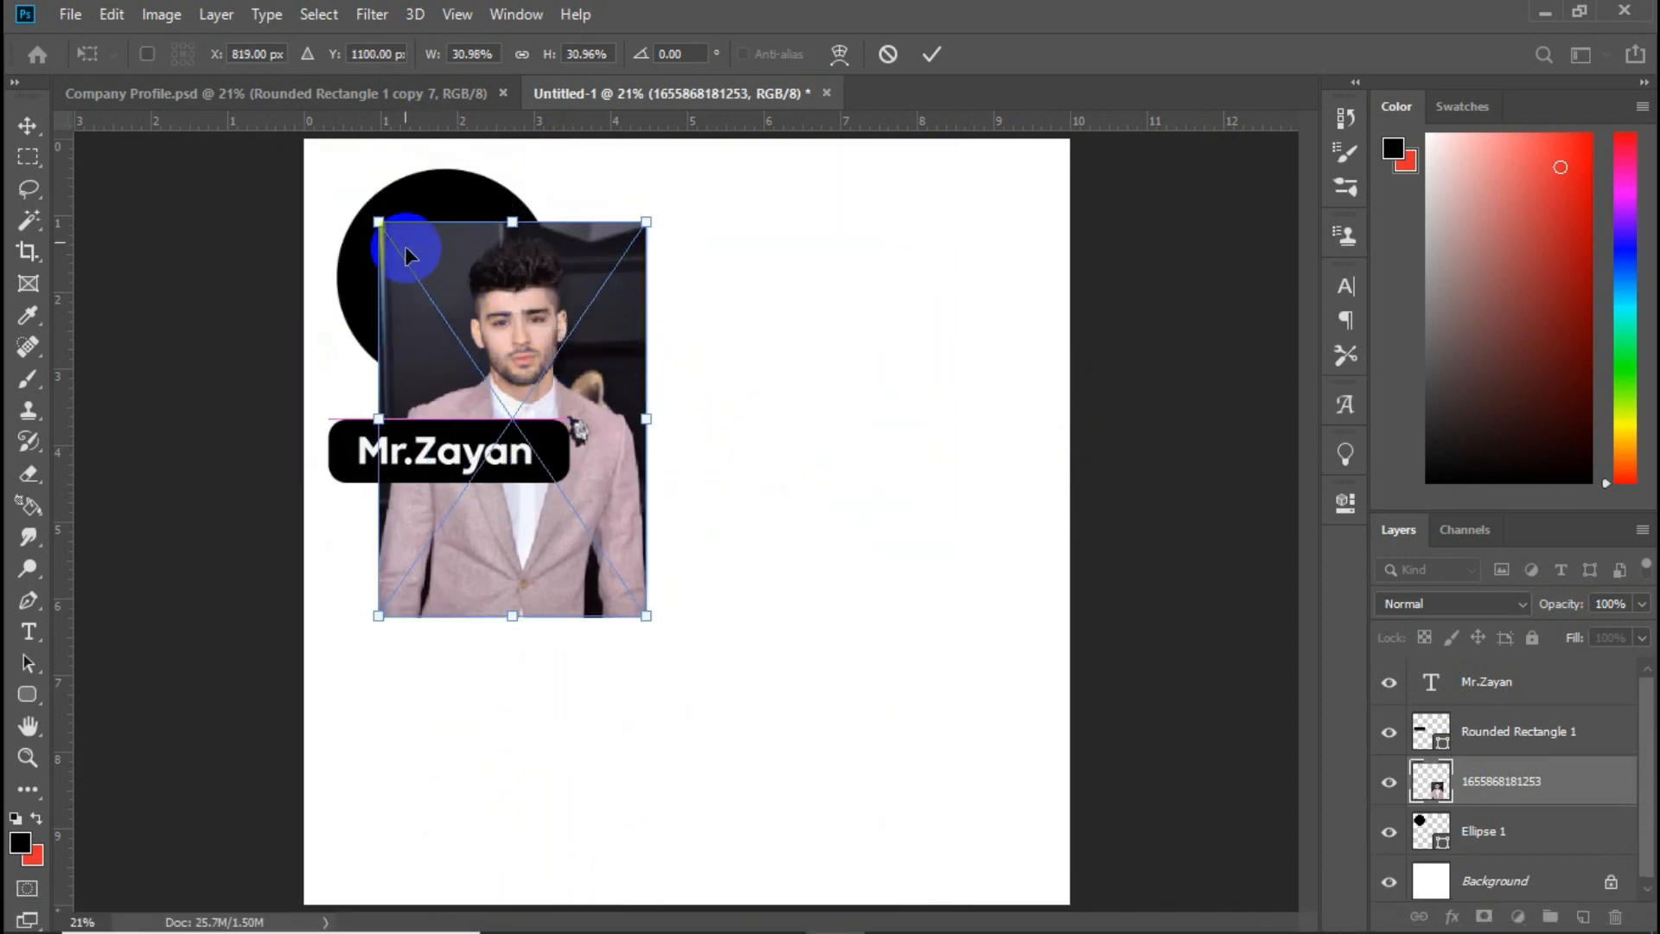
{"action": "left_click_drag", "start_coordinate": [381, 223], "coordinate": [514, 315]}
{"action": "left_click_drag", "start_coordinate": [574, 459], "coordinate": [471, 290]}
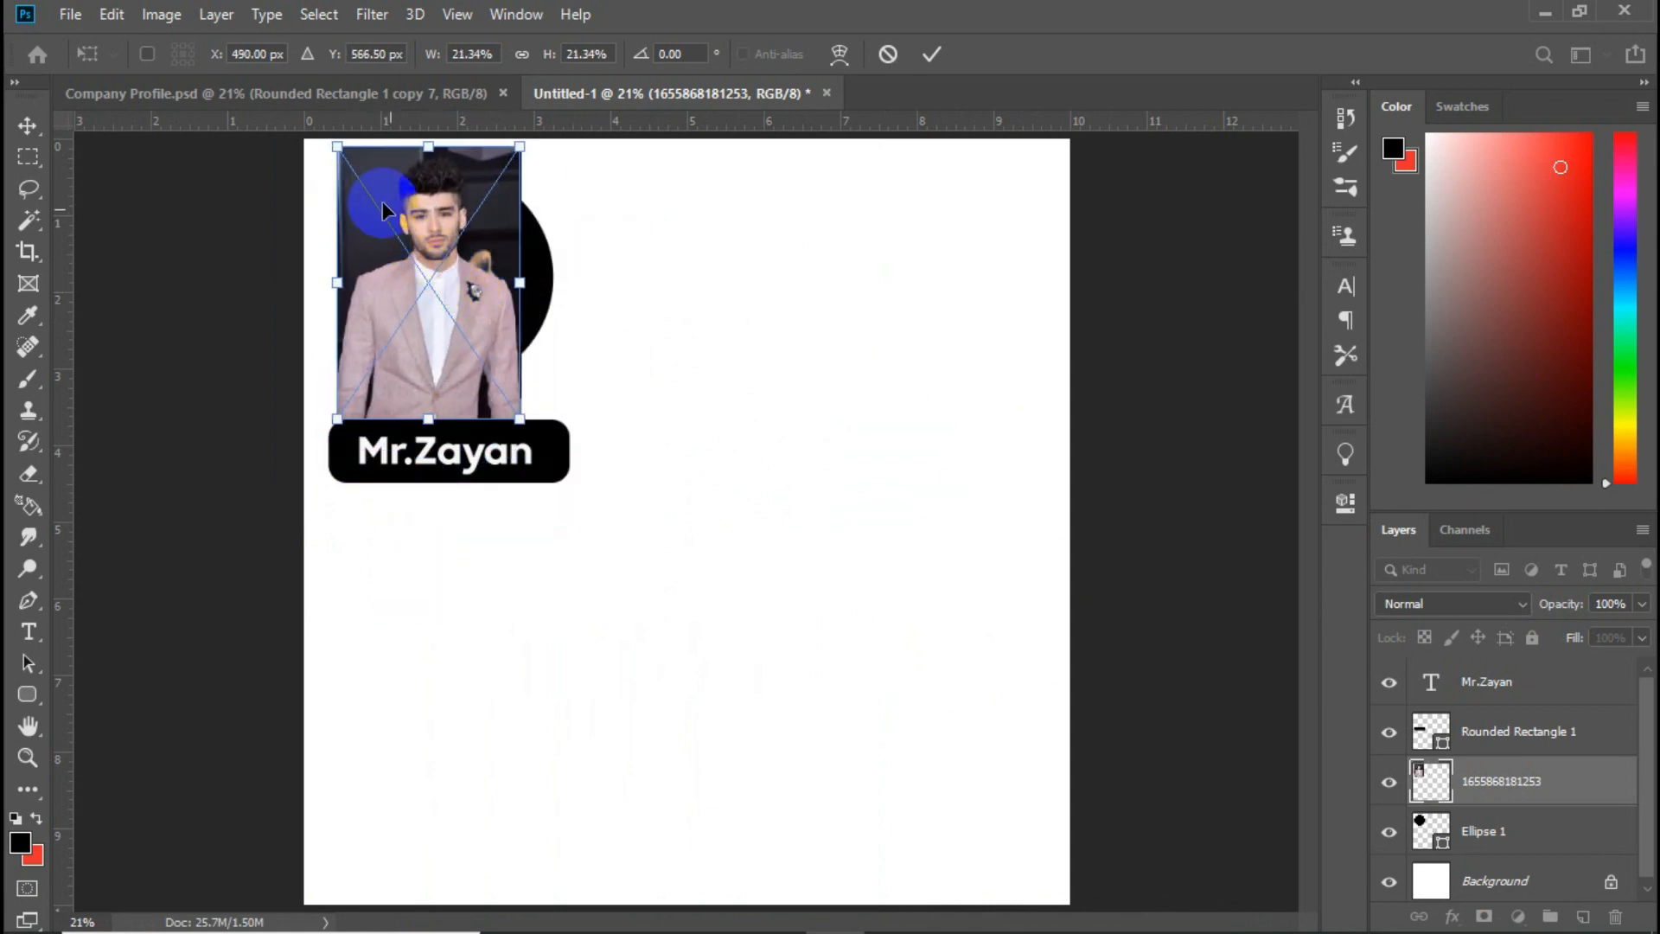
{"action": "left_click_drag", "start_coordinate": [517, 418], "coordinate": [623, 430]}
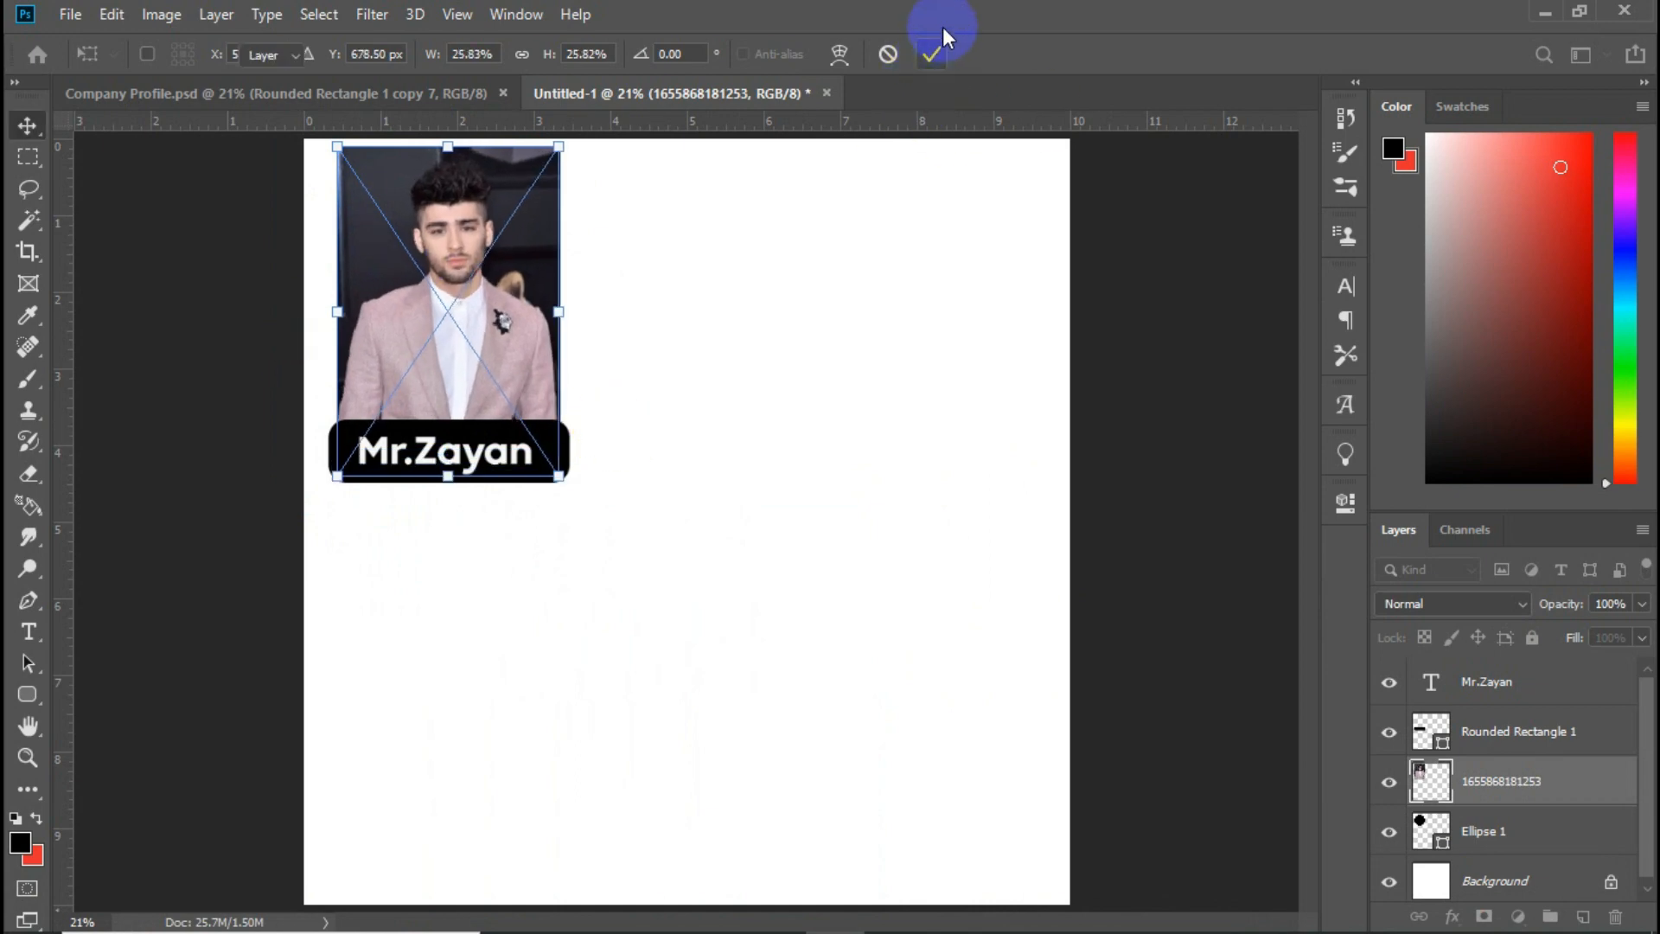
{"action": "left_click", "coordinate": [931, 54]}
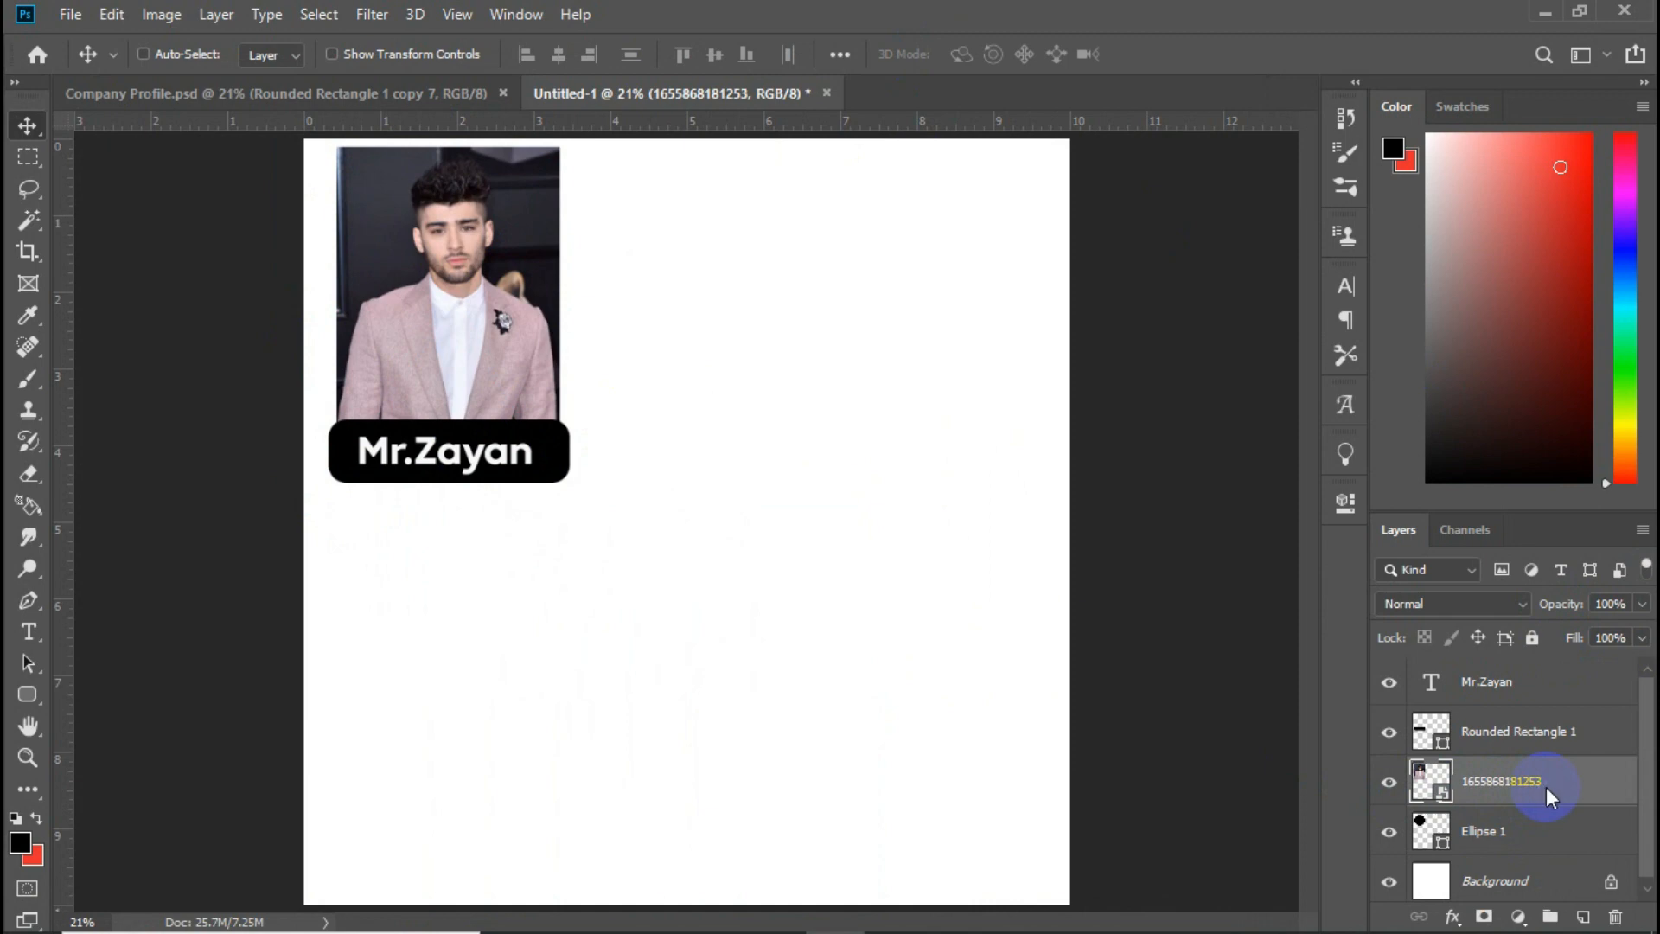
- Clip the portrait photo to the circle with a clipping mask and shift it to center the person inside
{"action": "right_click", "coordinate": [1547, 795]}
{"action": "left_click", "coordinate": [1321, 543]}
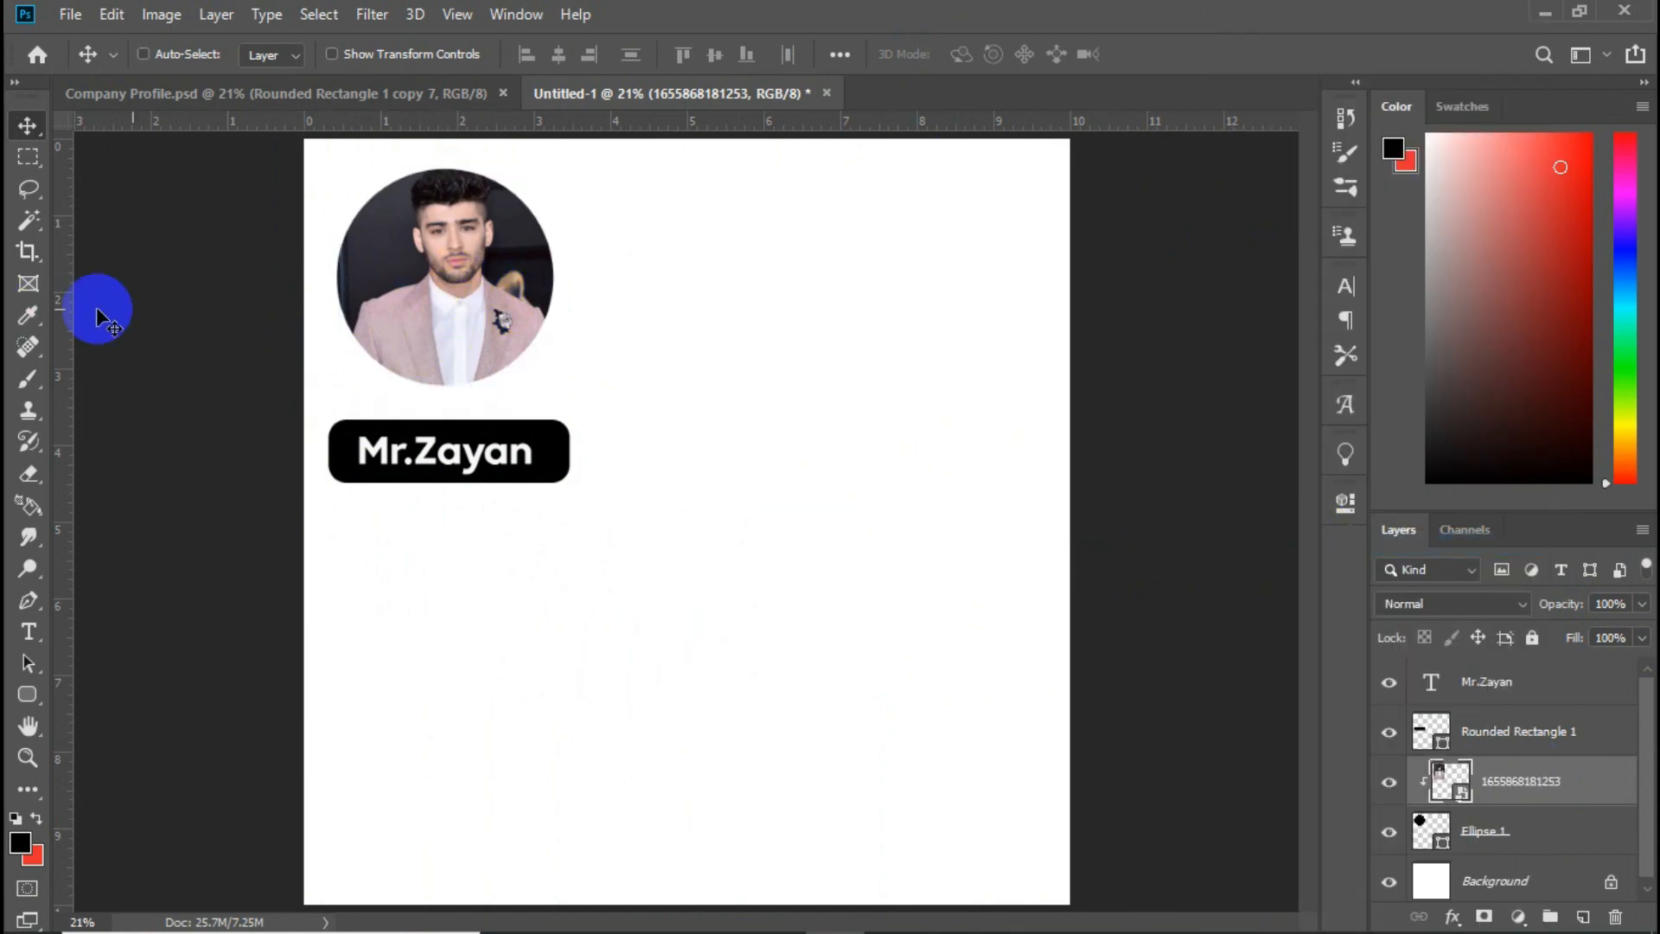
{"action": "left_click_drag", "start_coordinate": [453, 297], "coordinate": [448, 313]}
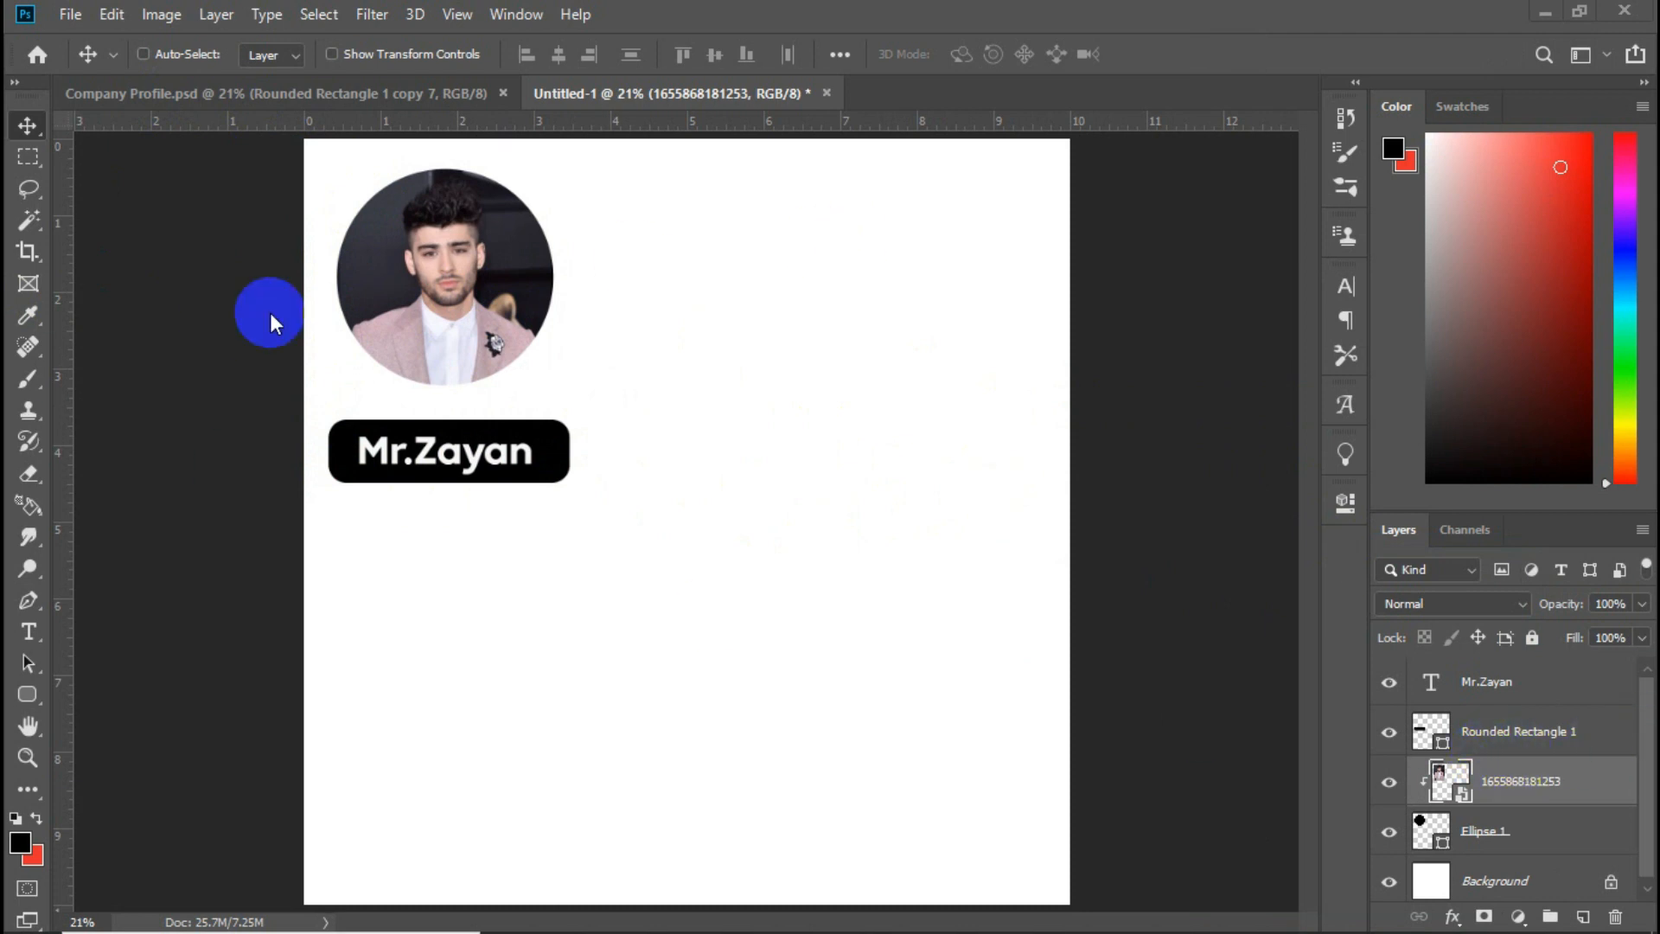
- Duplicate the name text, rounded rectangle and ellipse layers together and move the copies horizontally to the right side of the canvas
{"action": "left_click", "coordinate": [1547, 742]}
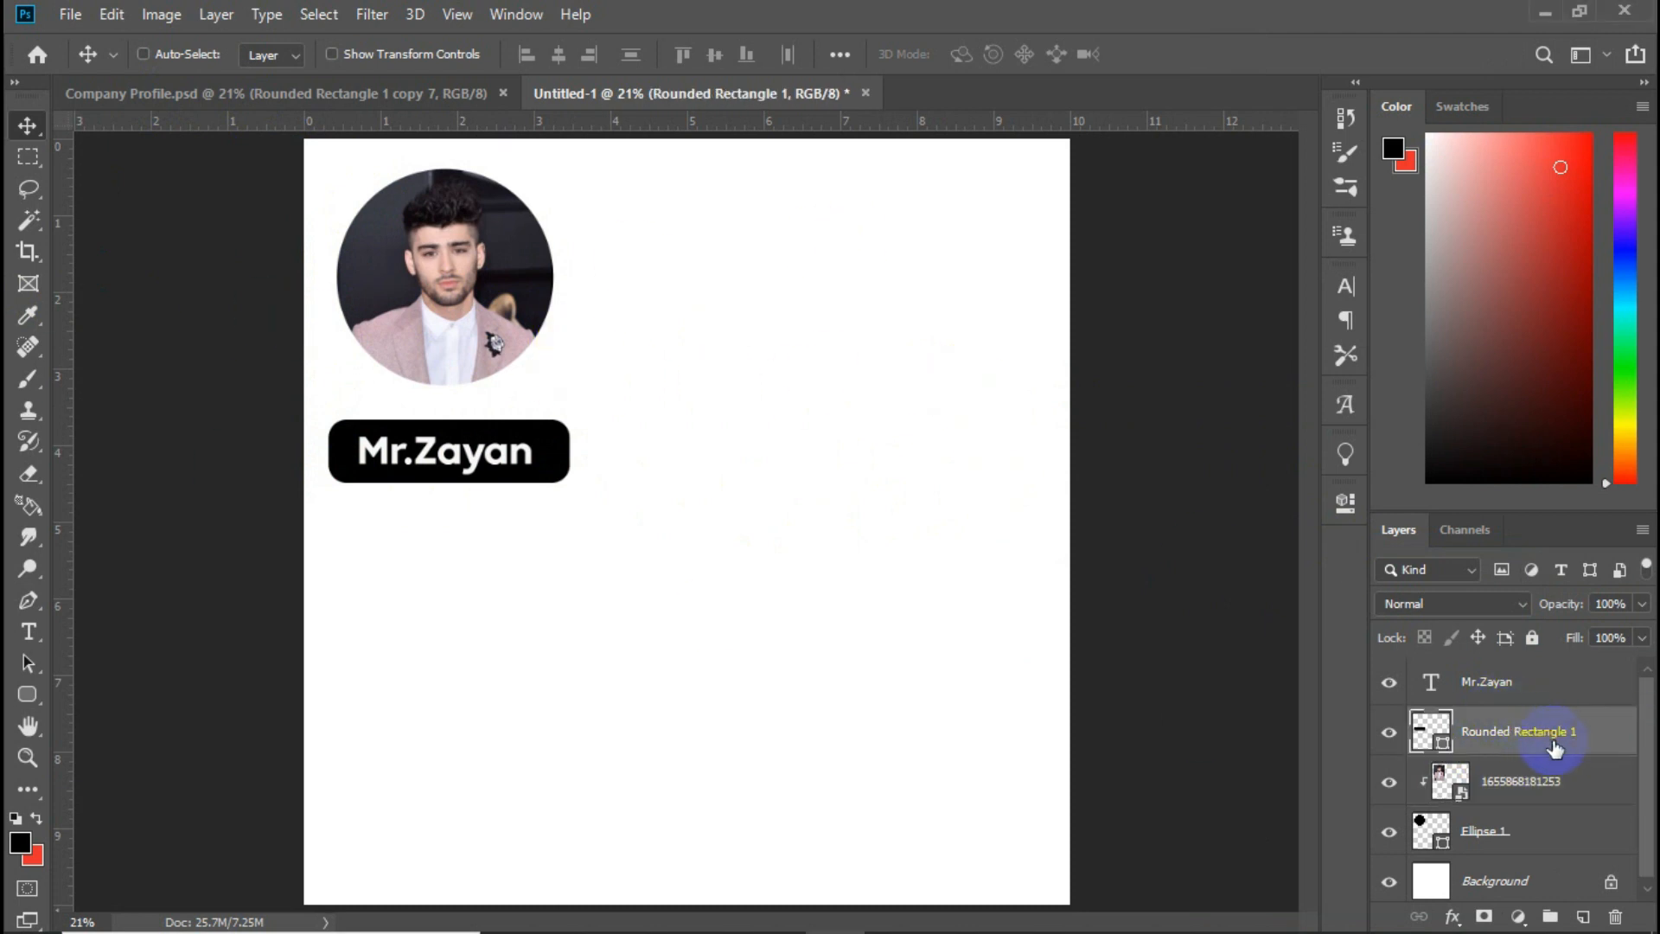
{"action": "left_click", "coordinate": [1484, 687], "text": "shift"}
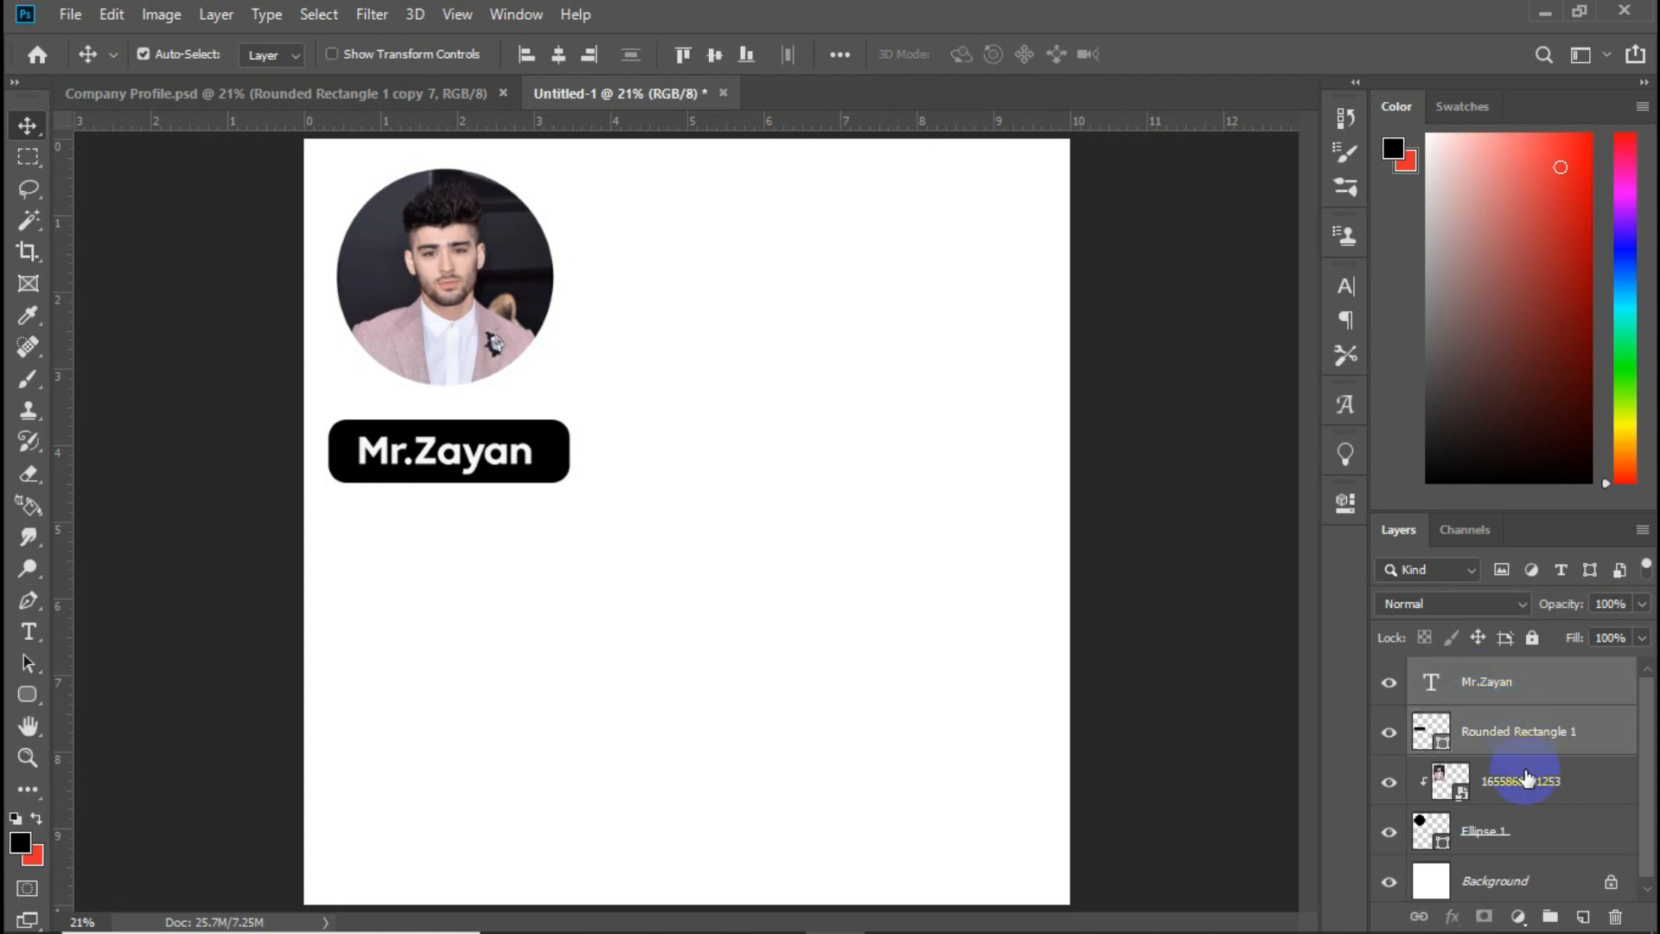
{"action": "left_click", "coordinate": [1519, 837], "text": "ctrl"}
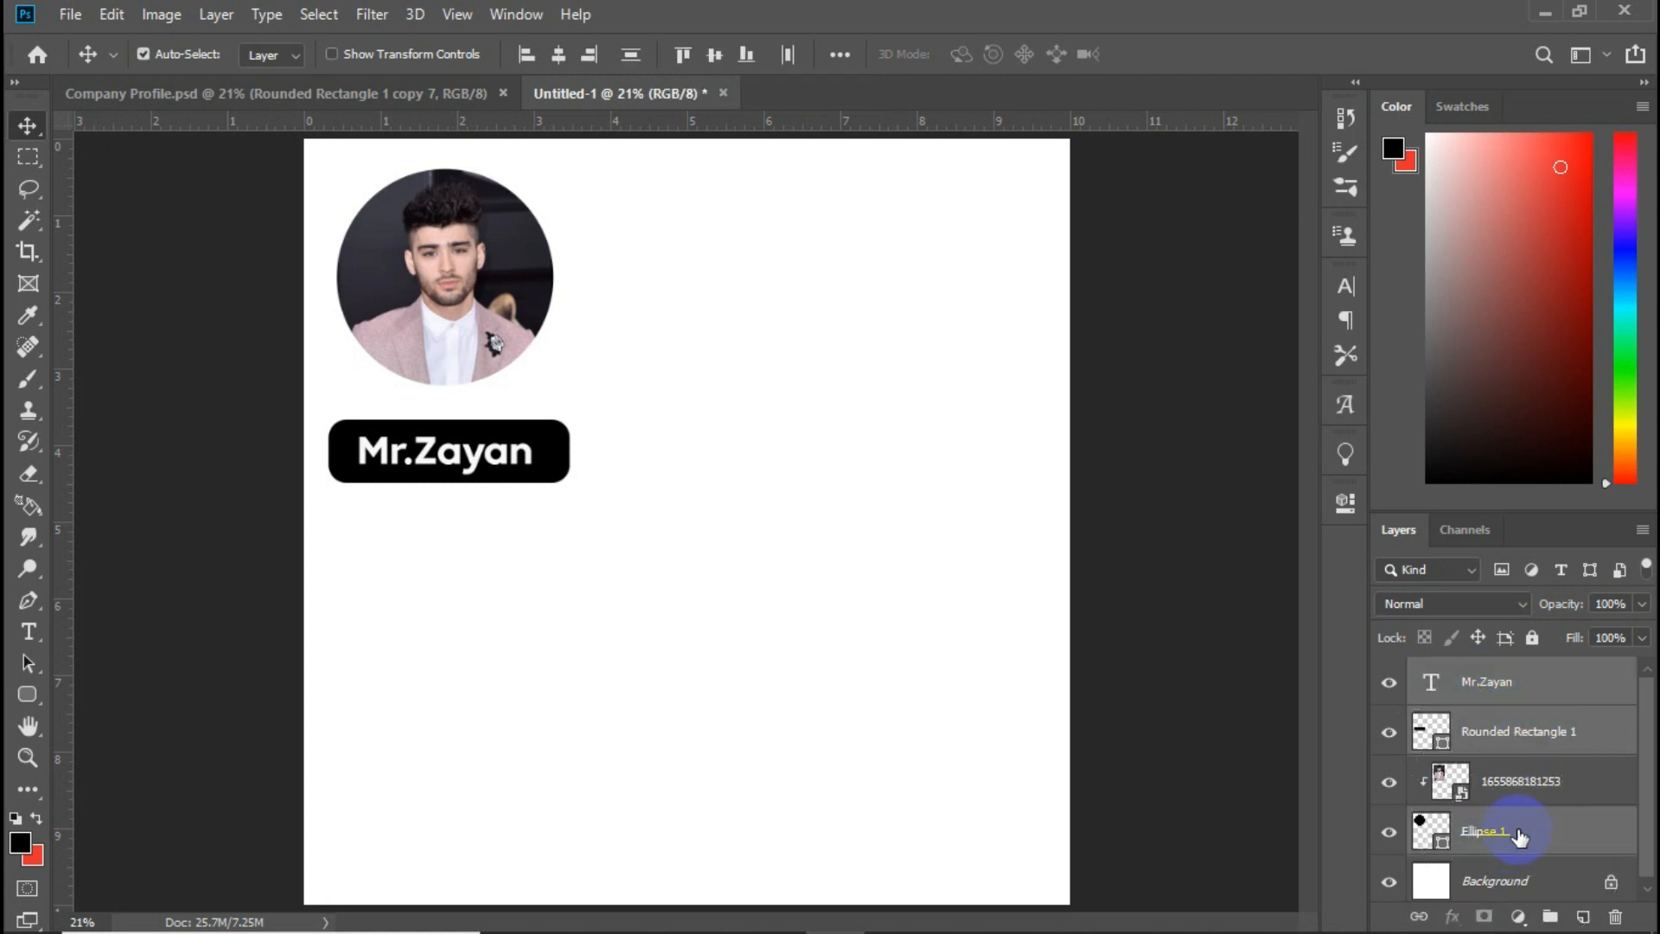
{"action": "key", "text": "ctrl+j"}
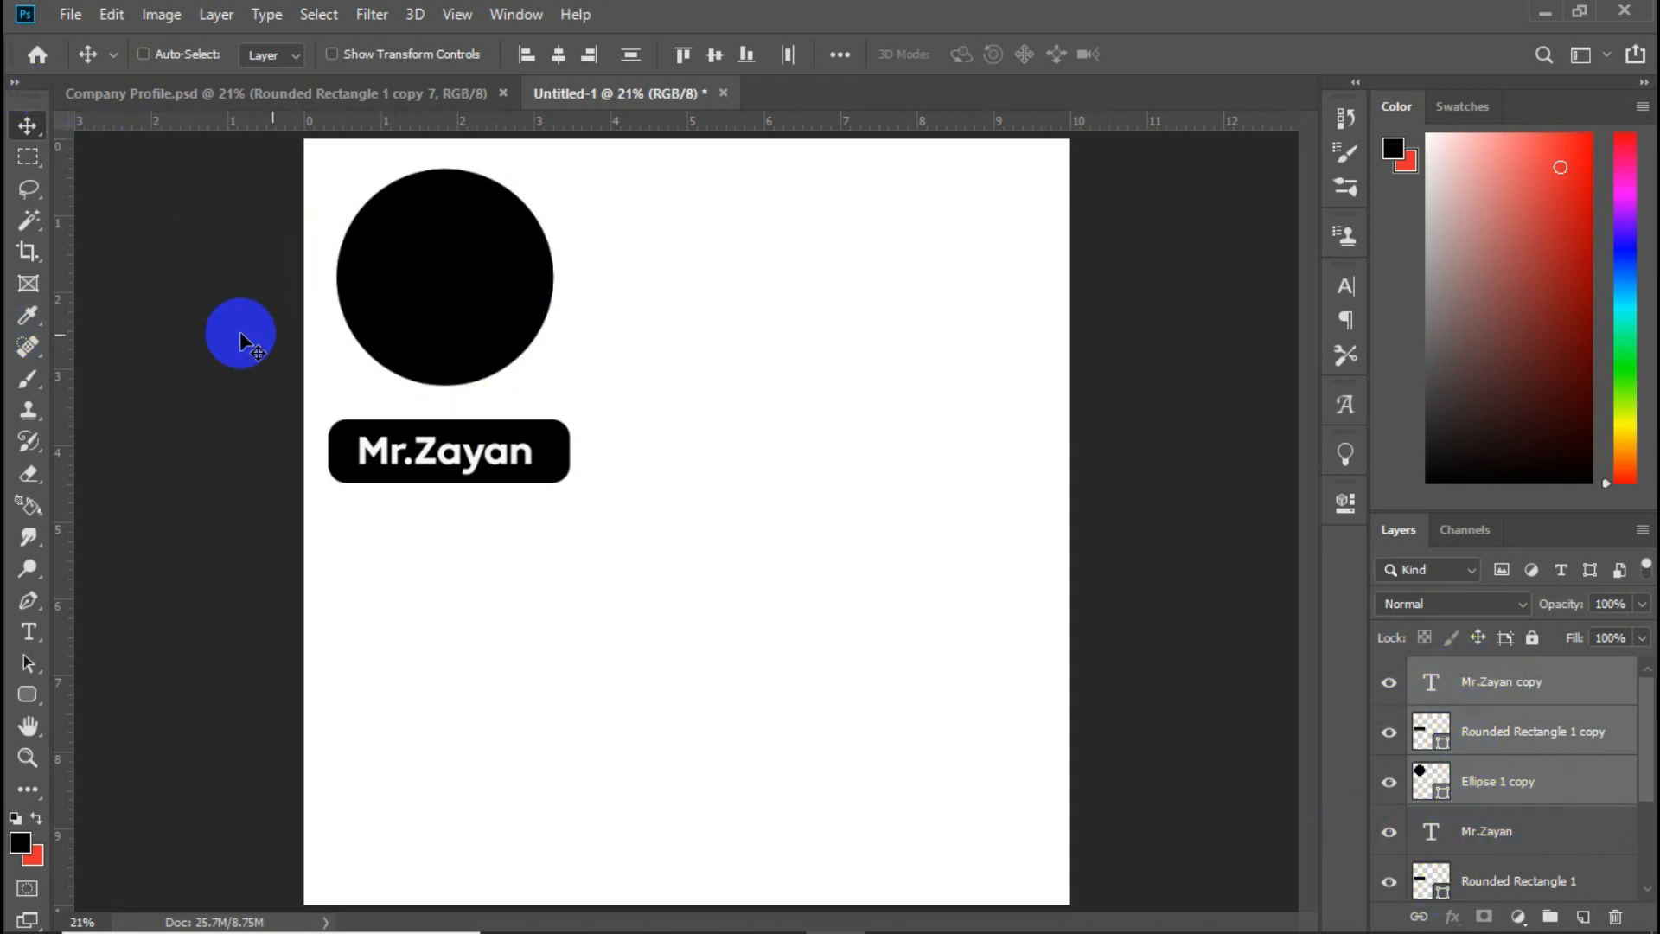
{"action": "left_click_drag", "start_coordinate": [449, 355], "coordinate": [729, 362]}
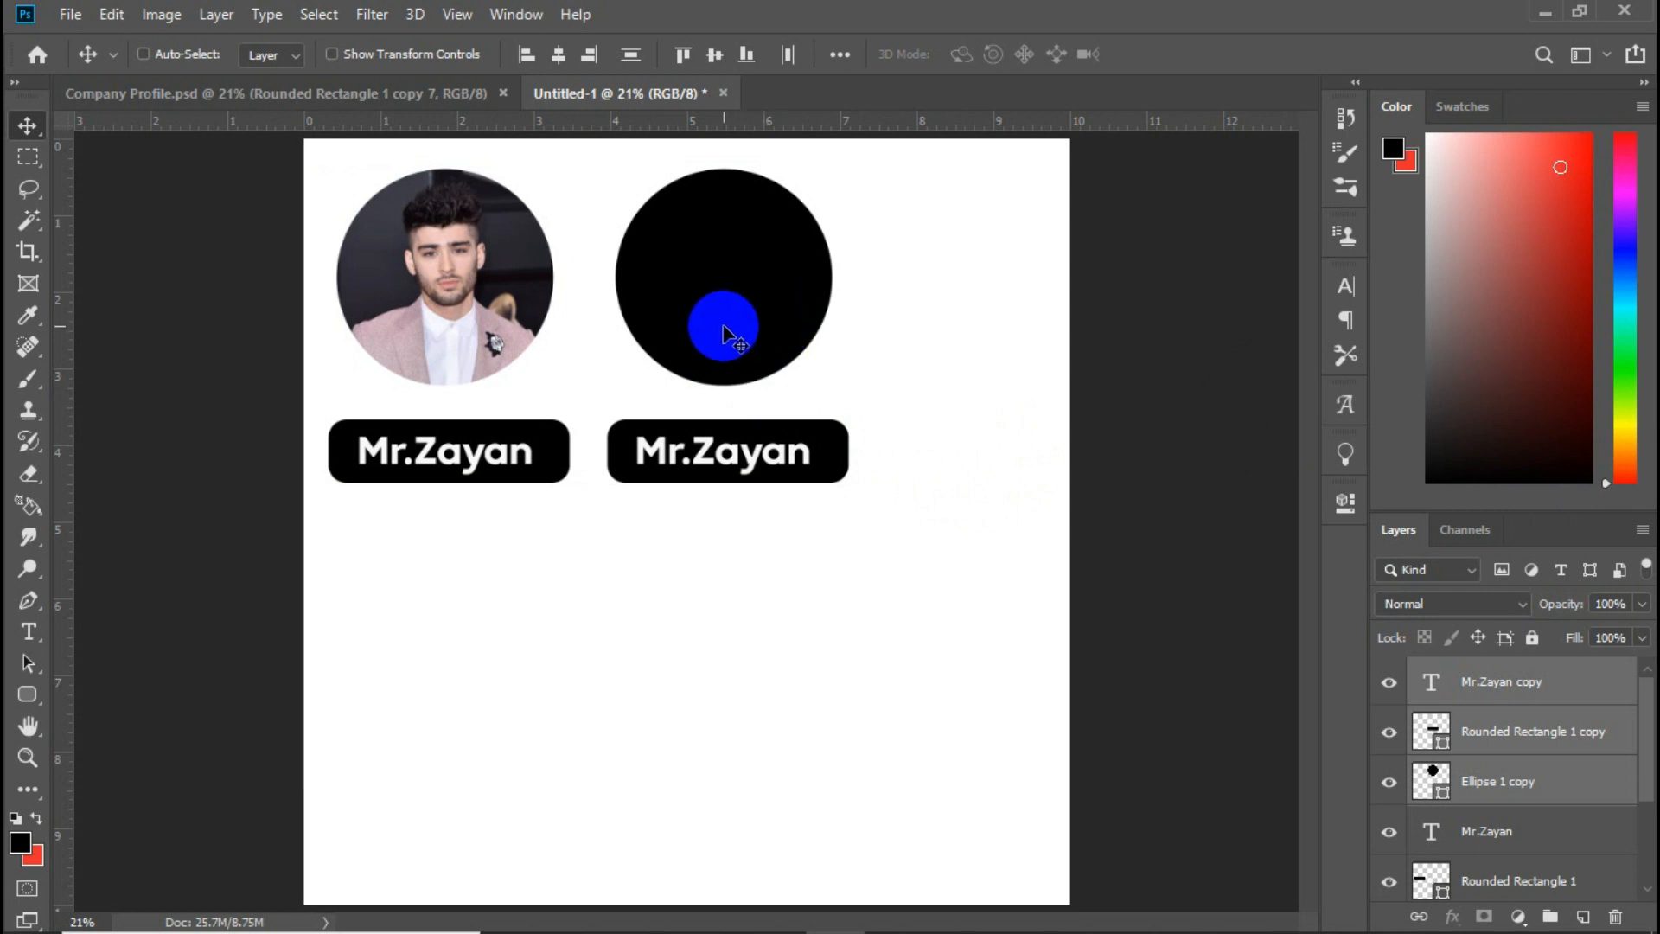
{"action": "left_click_drag", "start_coordinate": [726, 332], "coordinate": [901, 333]}
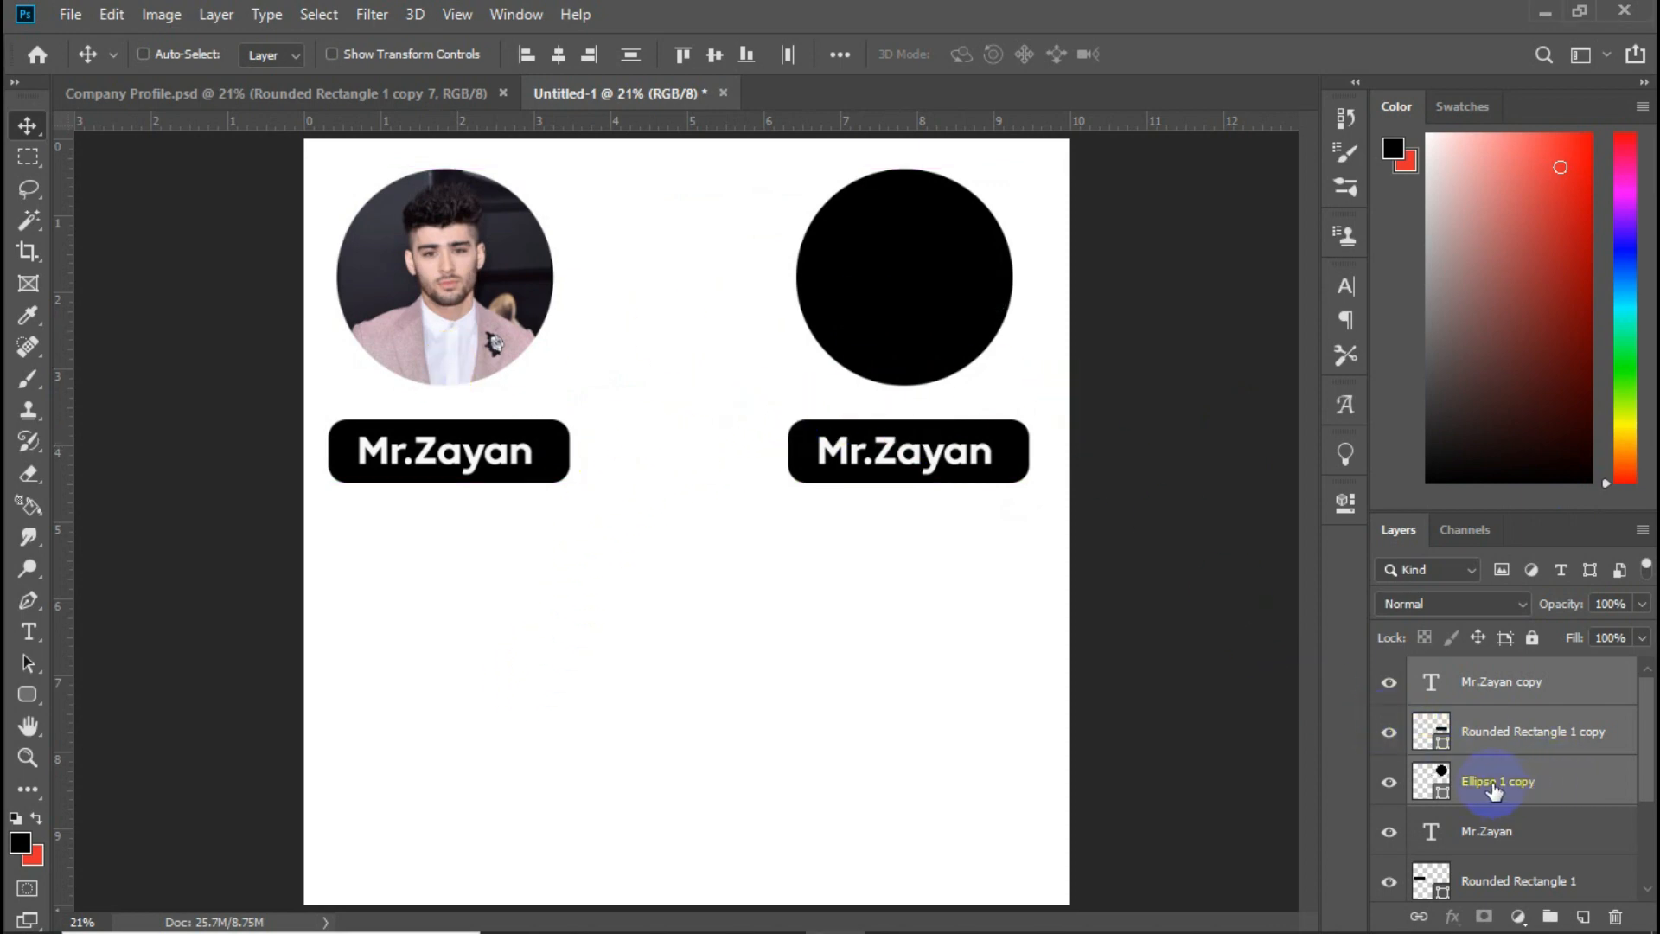
- Place the portrait photo 1655869428141.jpg from the Pictures folder directly above the Ellipse 1 copy layer and move it over the upper-right black circle
{"action": "left_click", "coordinate": [1537, 789]}
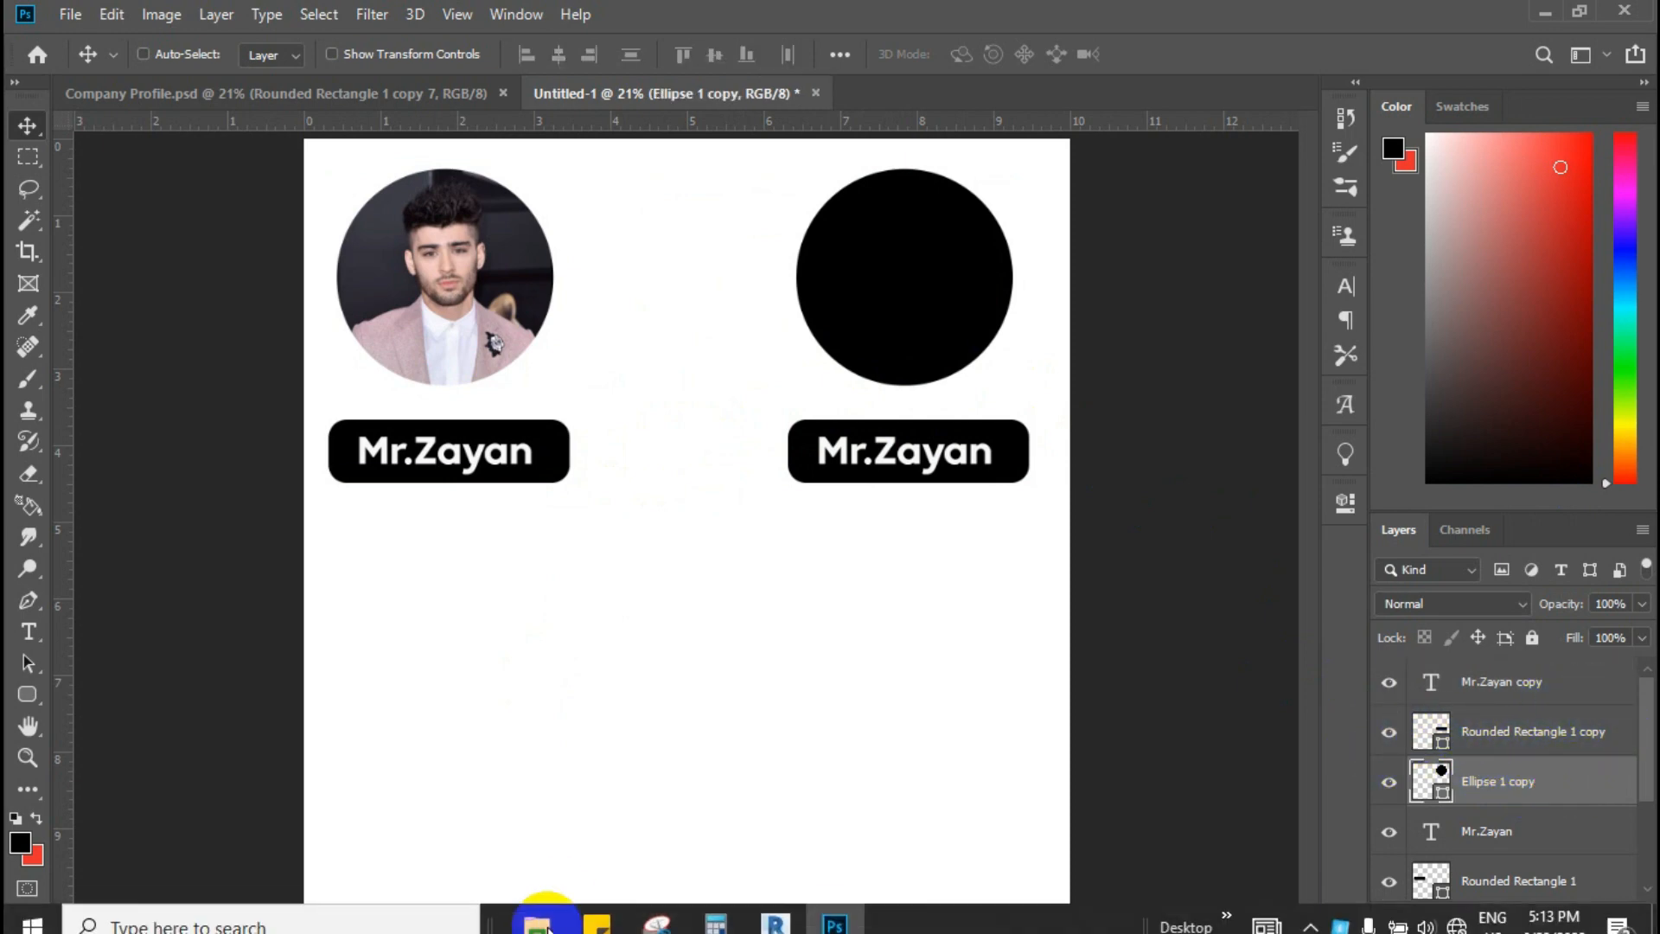
{"action": "left_click", "coordinate": [535, 915]}
{"action": "scroll", "coordinate": [430, 724], "scroll_direction": "down", "scroll_amount": 5}
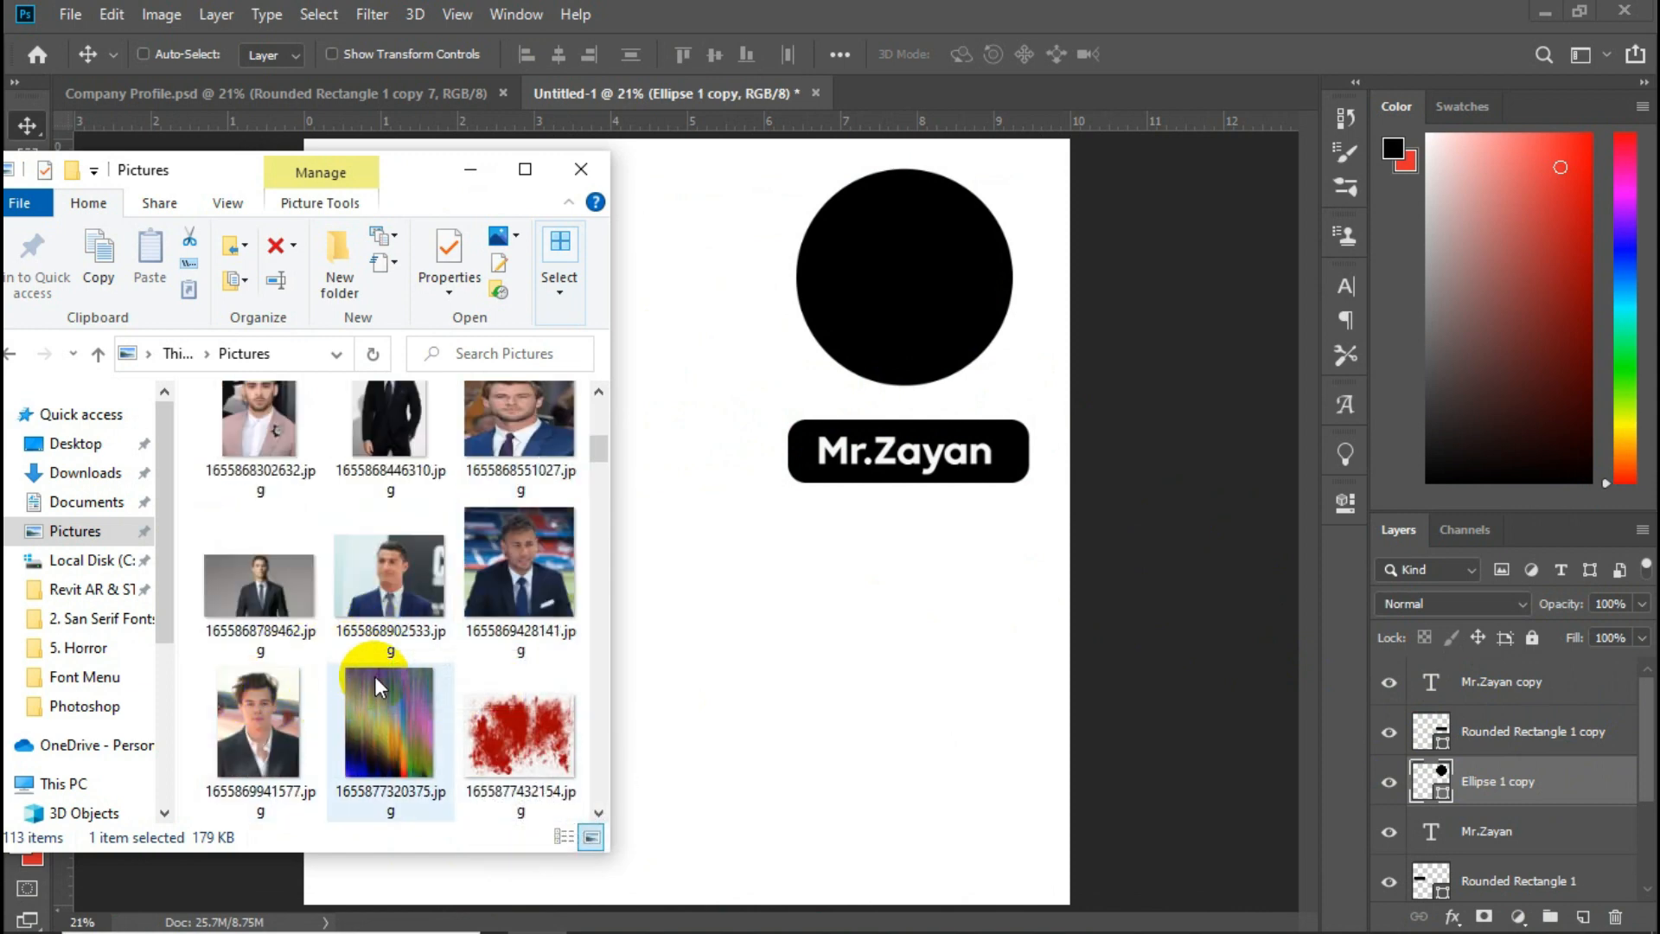
{"action": "scroll", "coordinate": [376, 676], "scroll_direction": "down", "scroll_amount": 4}
{"action": "scroll", "coordinate": [415, 692], "scroll_direction": "up", "scroll_amount": 2}
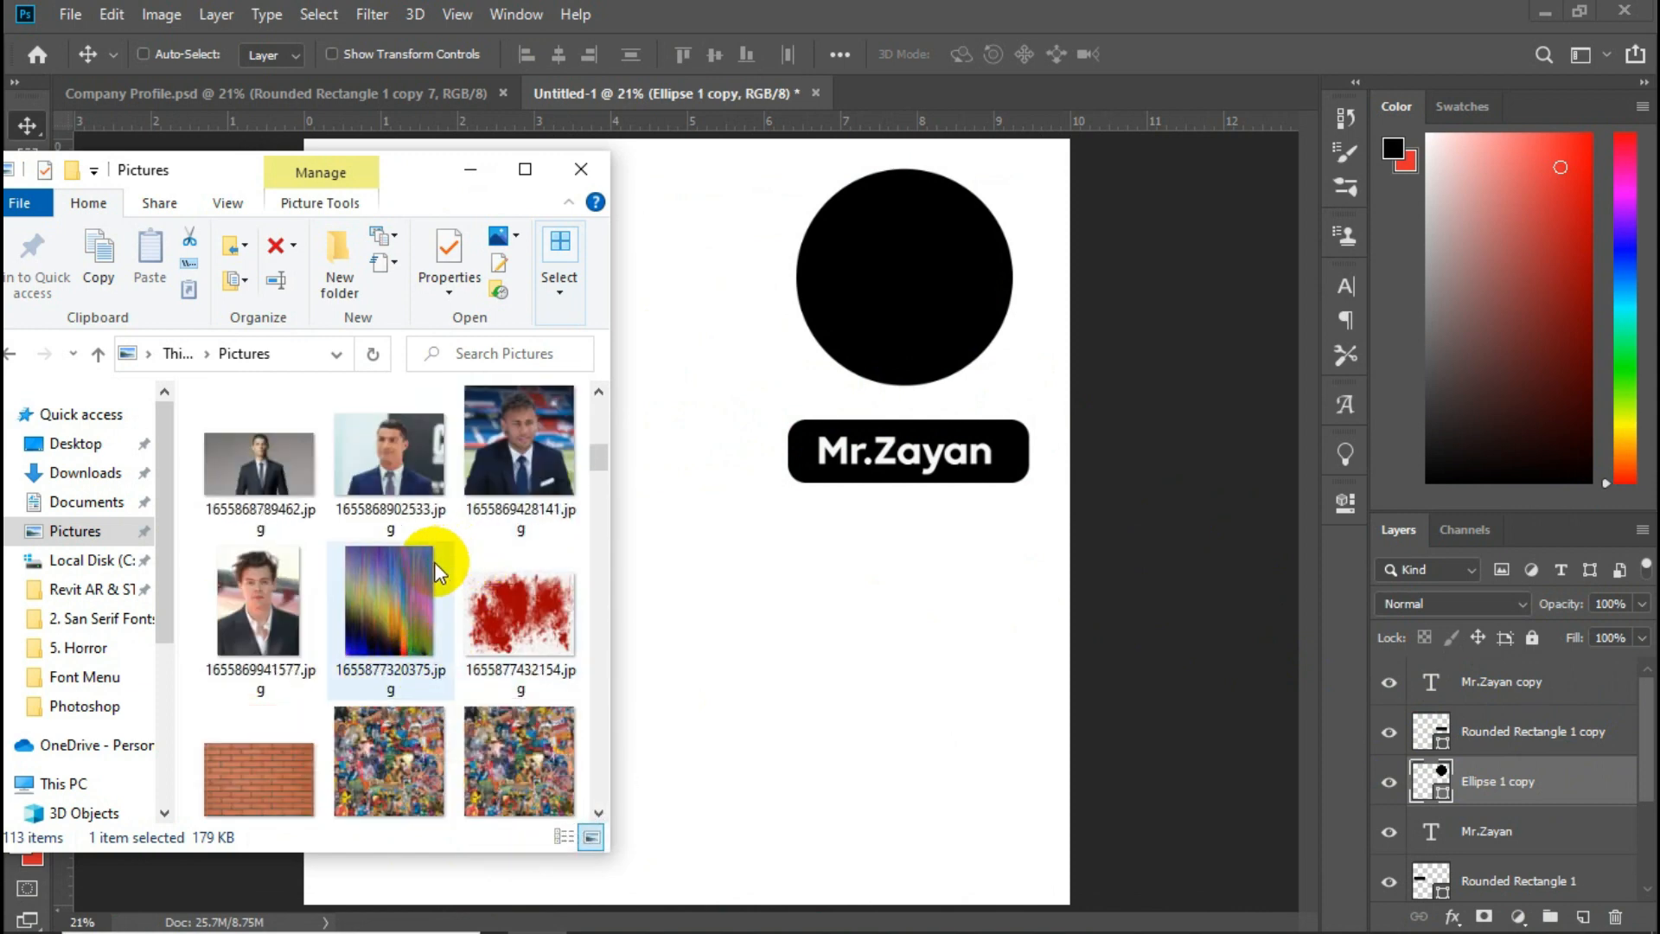
{"action": "scroll", "coordinate": [434, 562], "scroll_direction": "up", "scroll_amount": 2}
{"action": "left_click_drag", "start_coordinate": [499, 644], "coordinate": [891, 491]}
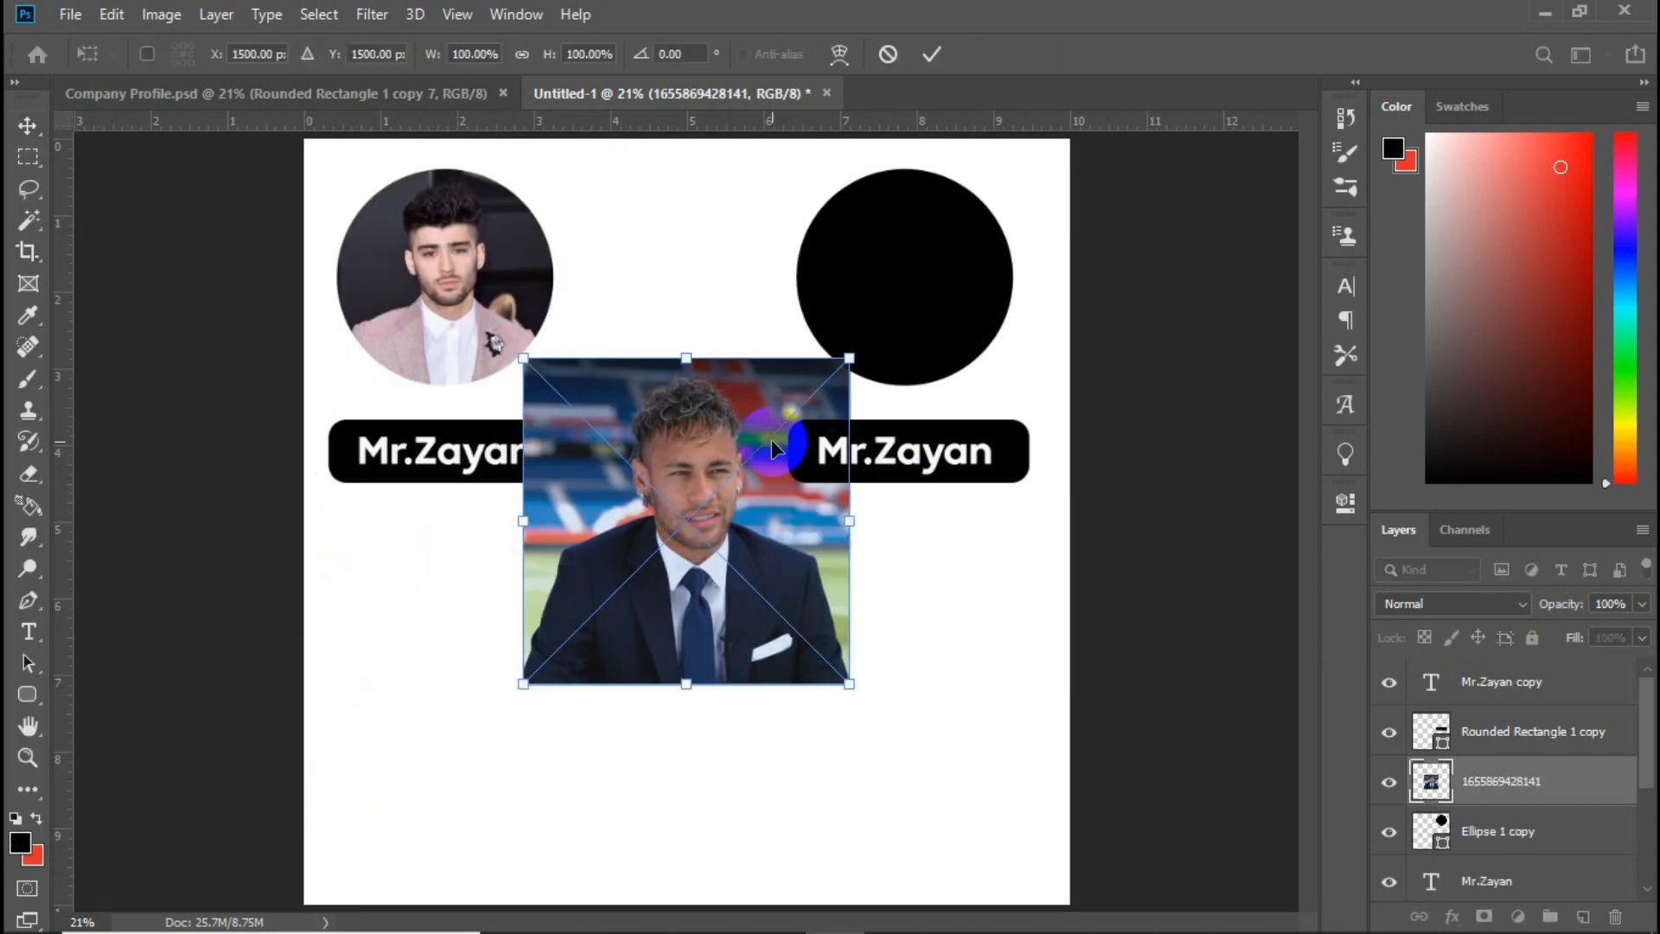
{"action": "left_click_drag", "start_coordinate": [722, 608], "coordinate": [891, 391]}
{"action": "left_click", "coordinate": [932, 53]}
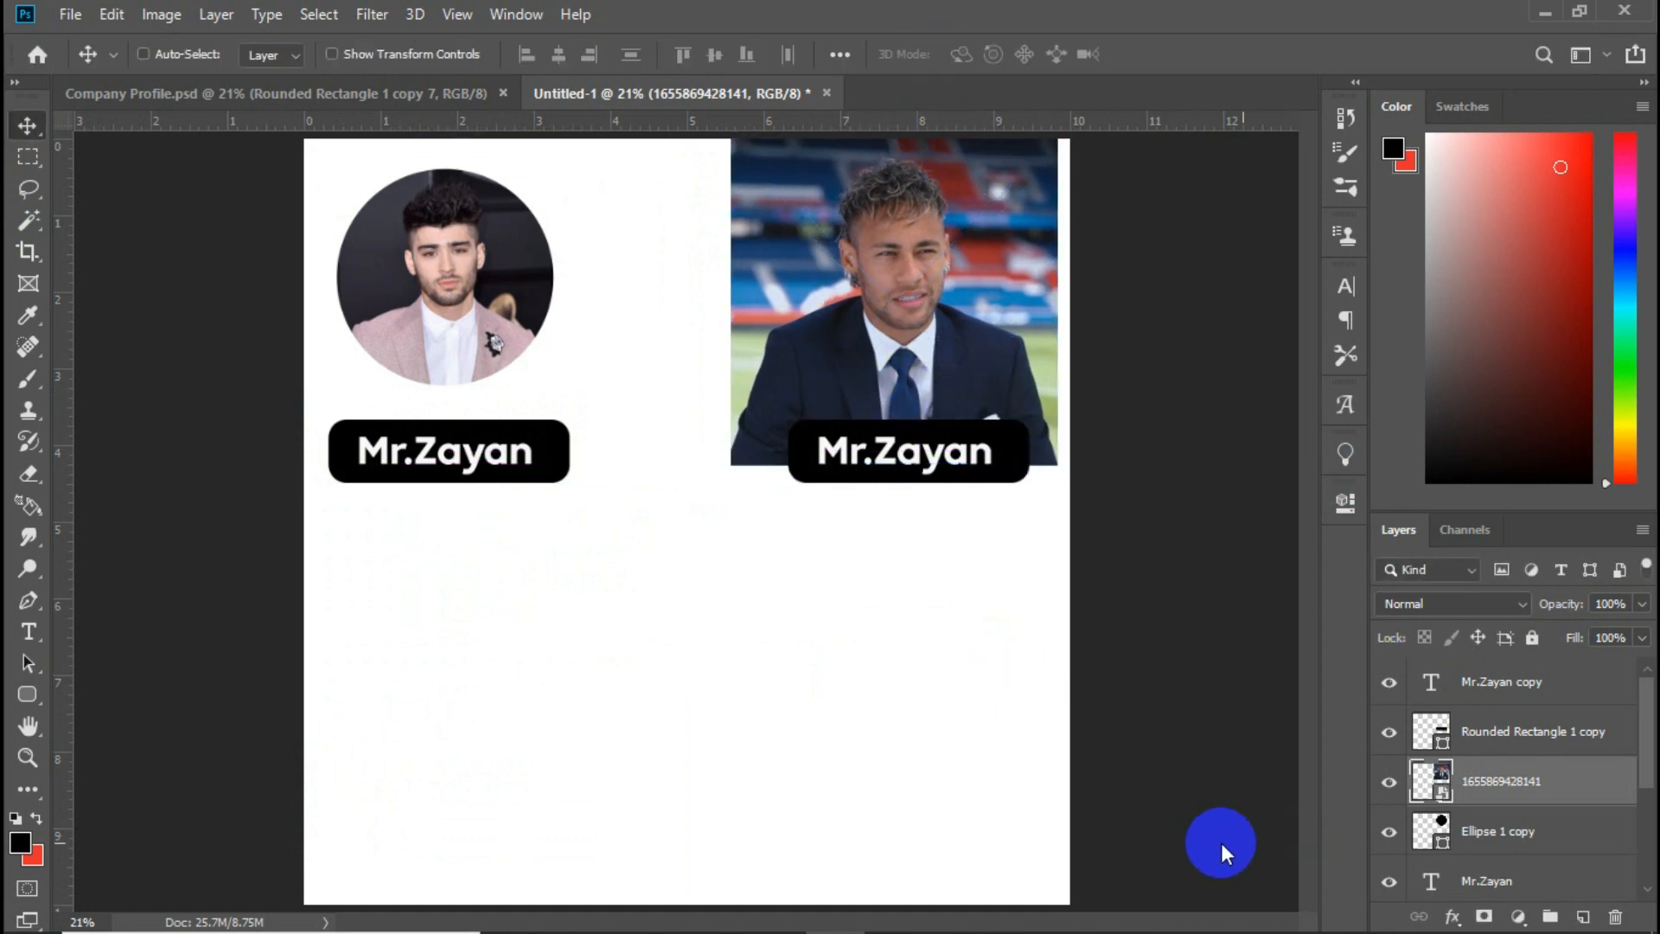
{"action": "right_click", "coordinate": [1522, 804]}
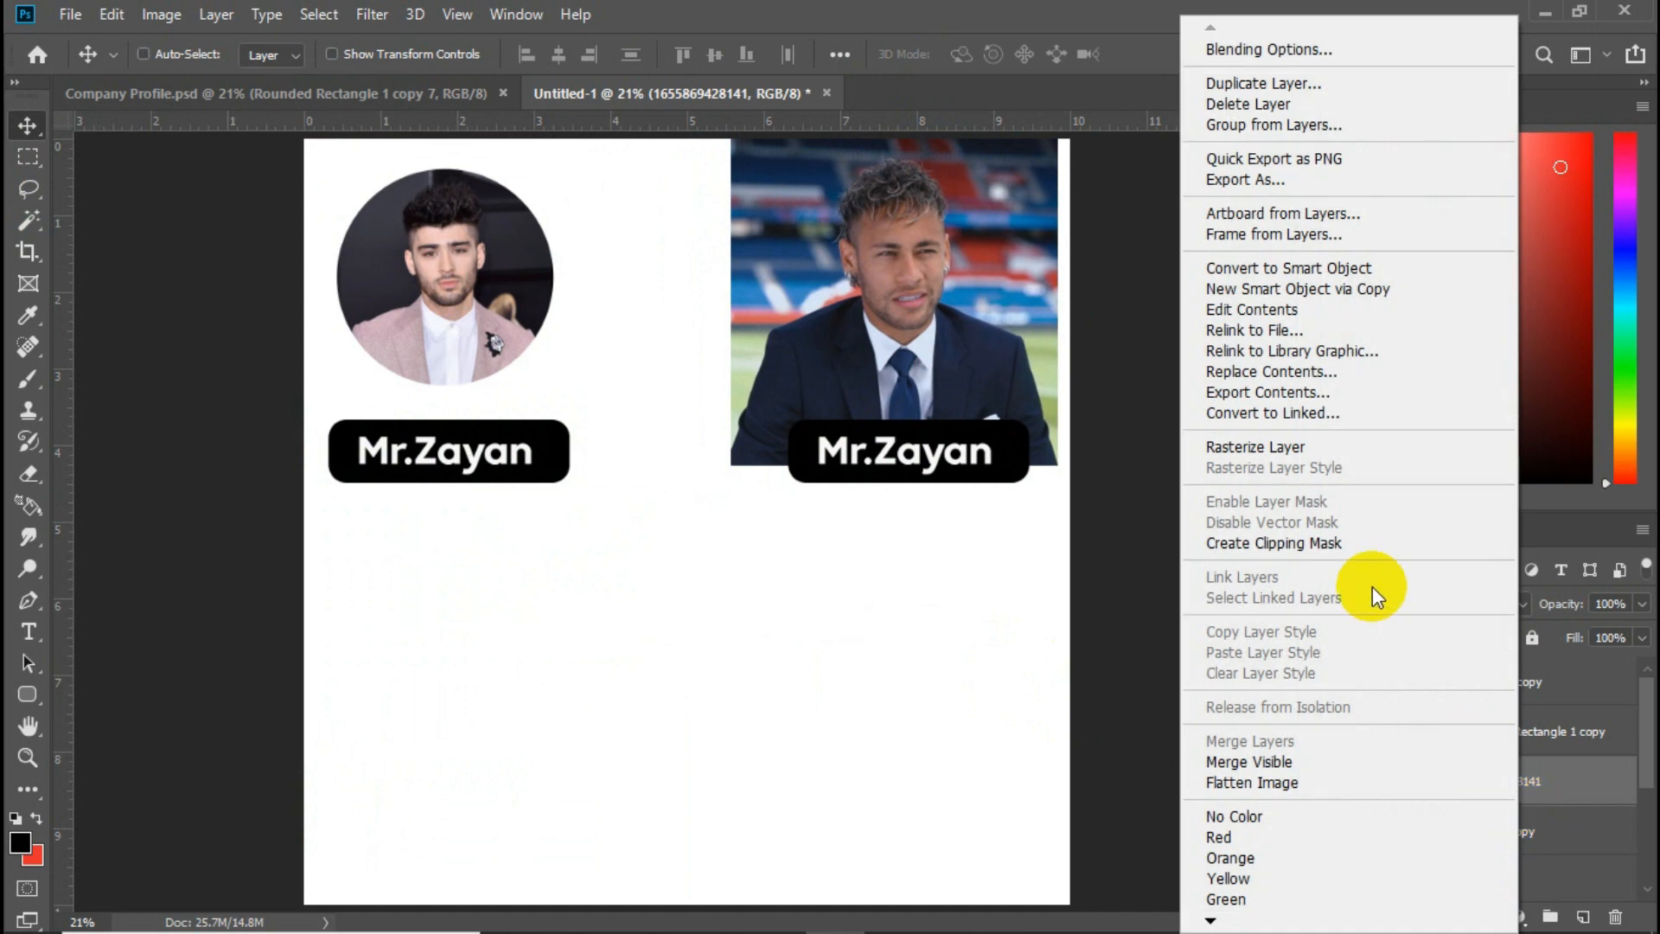
{"action": "left_click", "coordinate": [1273, 542]}
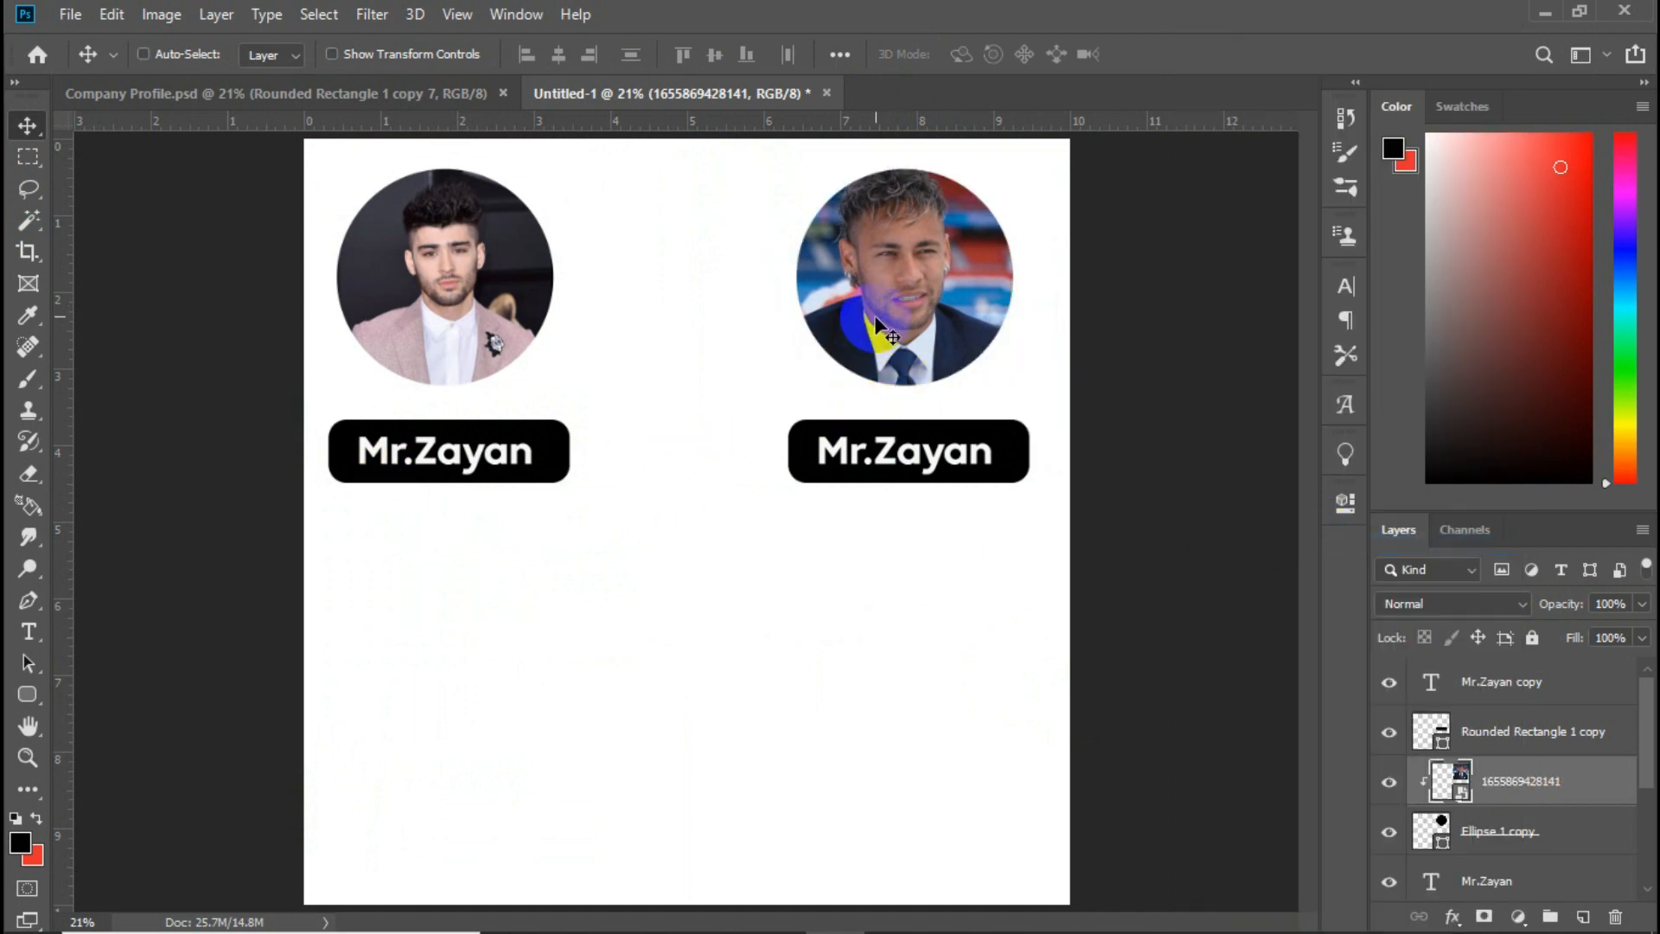
{"action": "left_click_drag", "start_coordinate": [880, 323], "coordinate": [890, 331]}
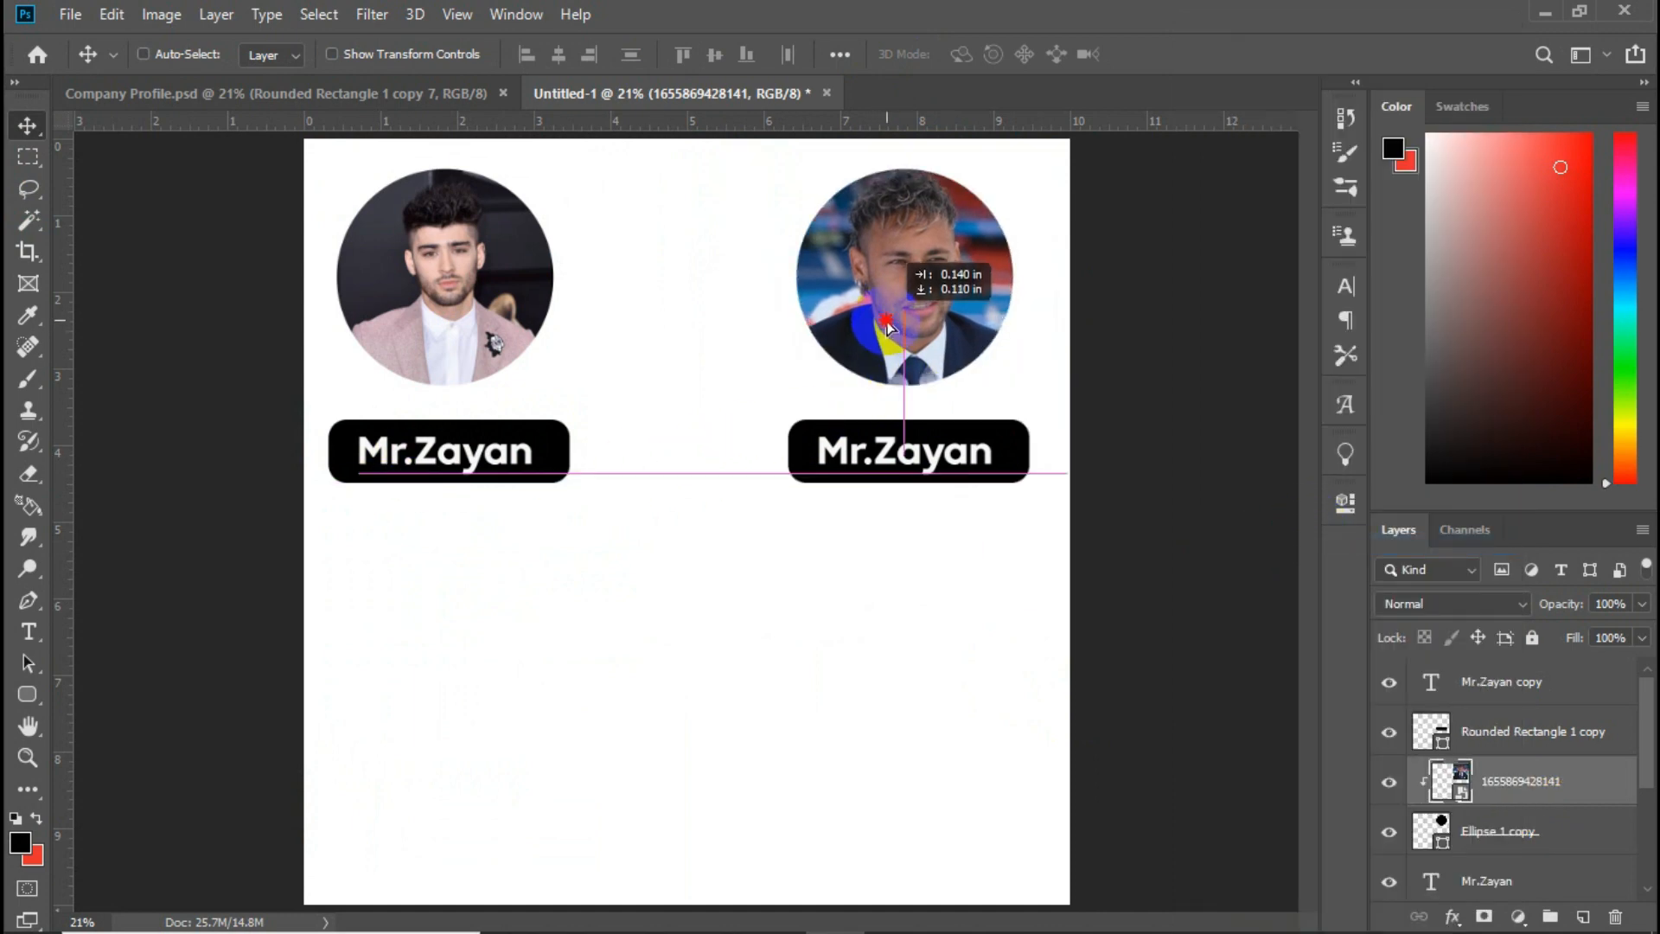
{"action": "key", "text": "ctrl+z"}
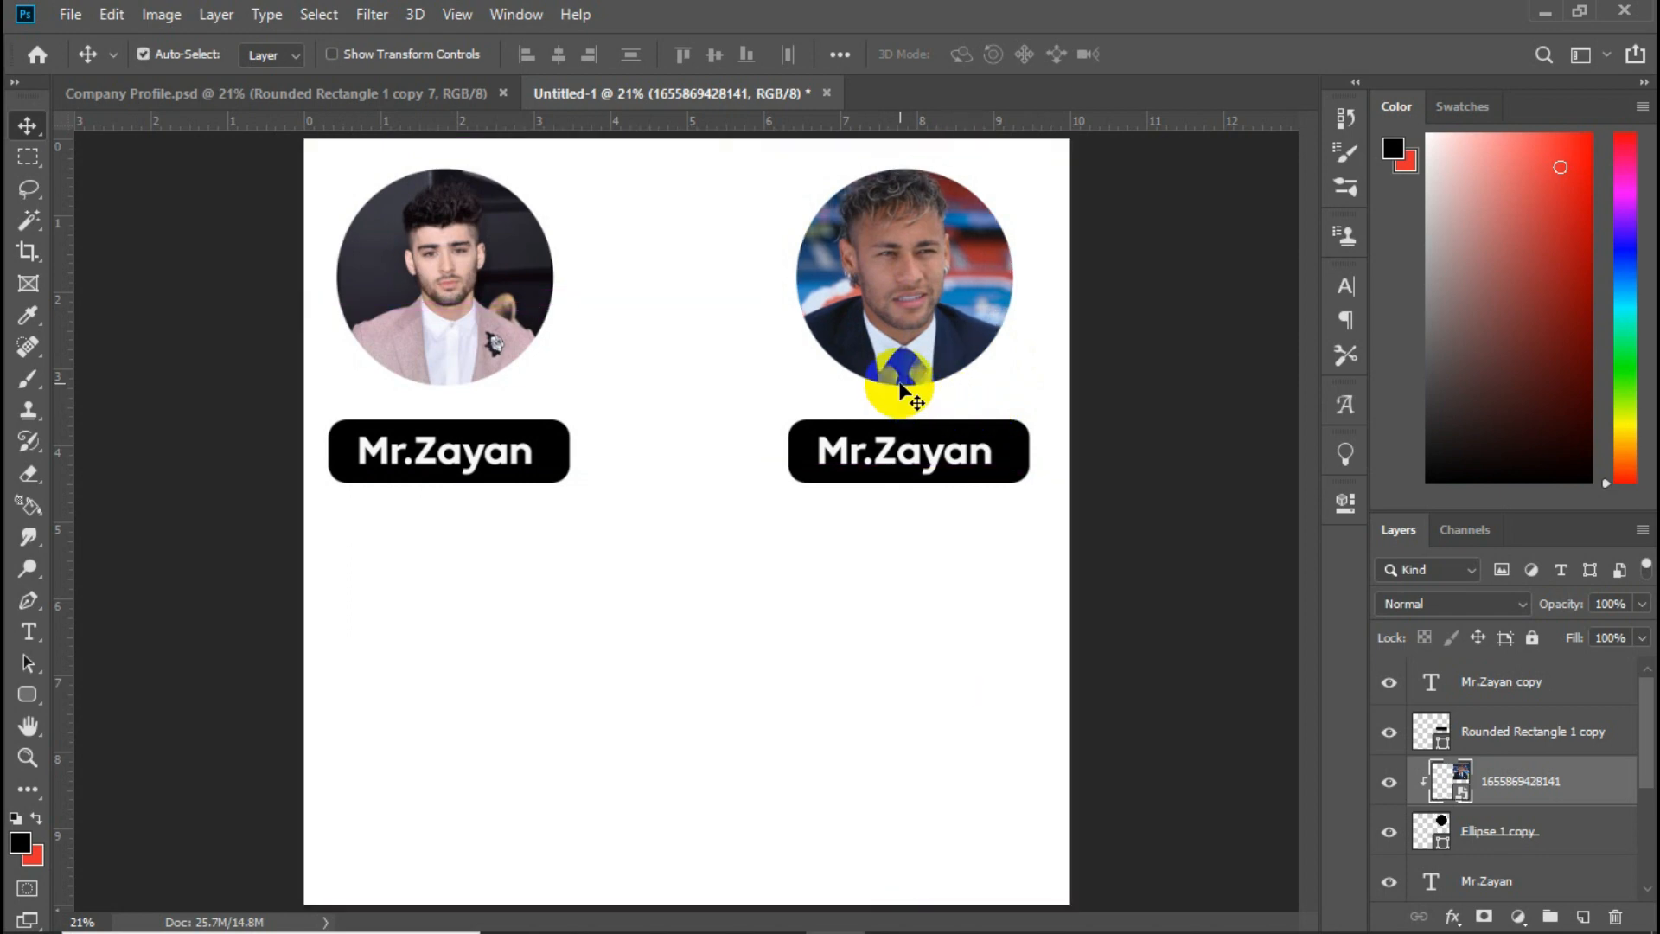
{"action": "key", "text": "ctrl+z"}
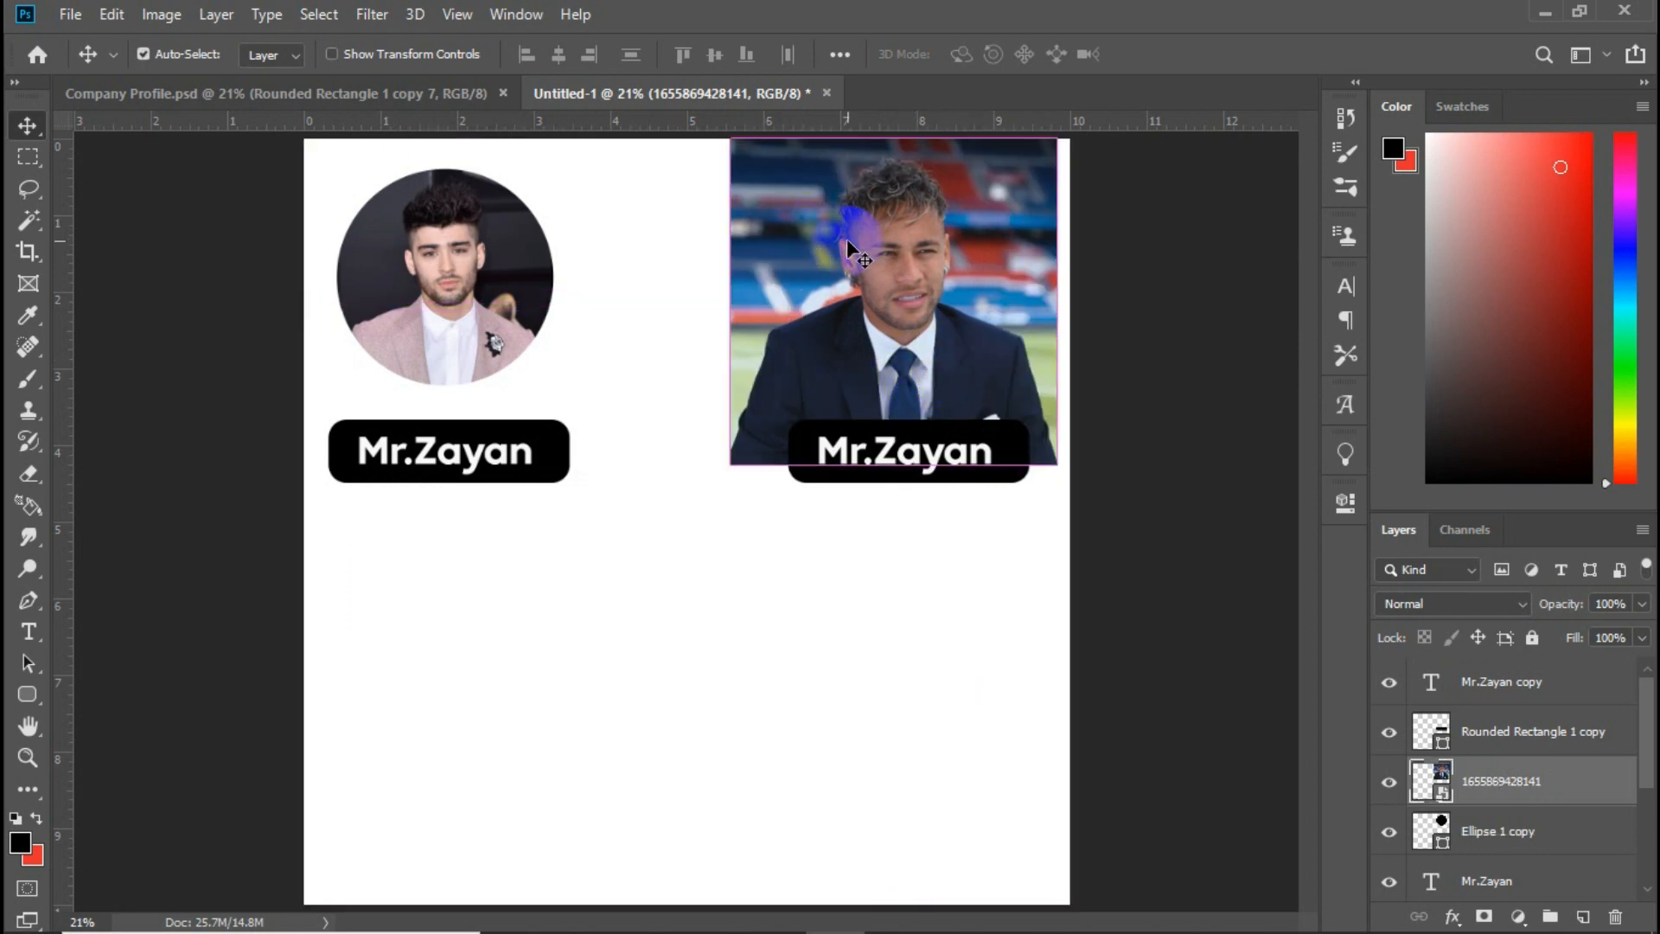
{"action": "key", "text": "ctrl+t"}
{"action": "left_click_drag", "start_coordinate": [735, 138], "coordinate": [775, 177]}
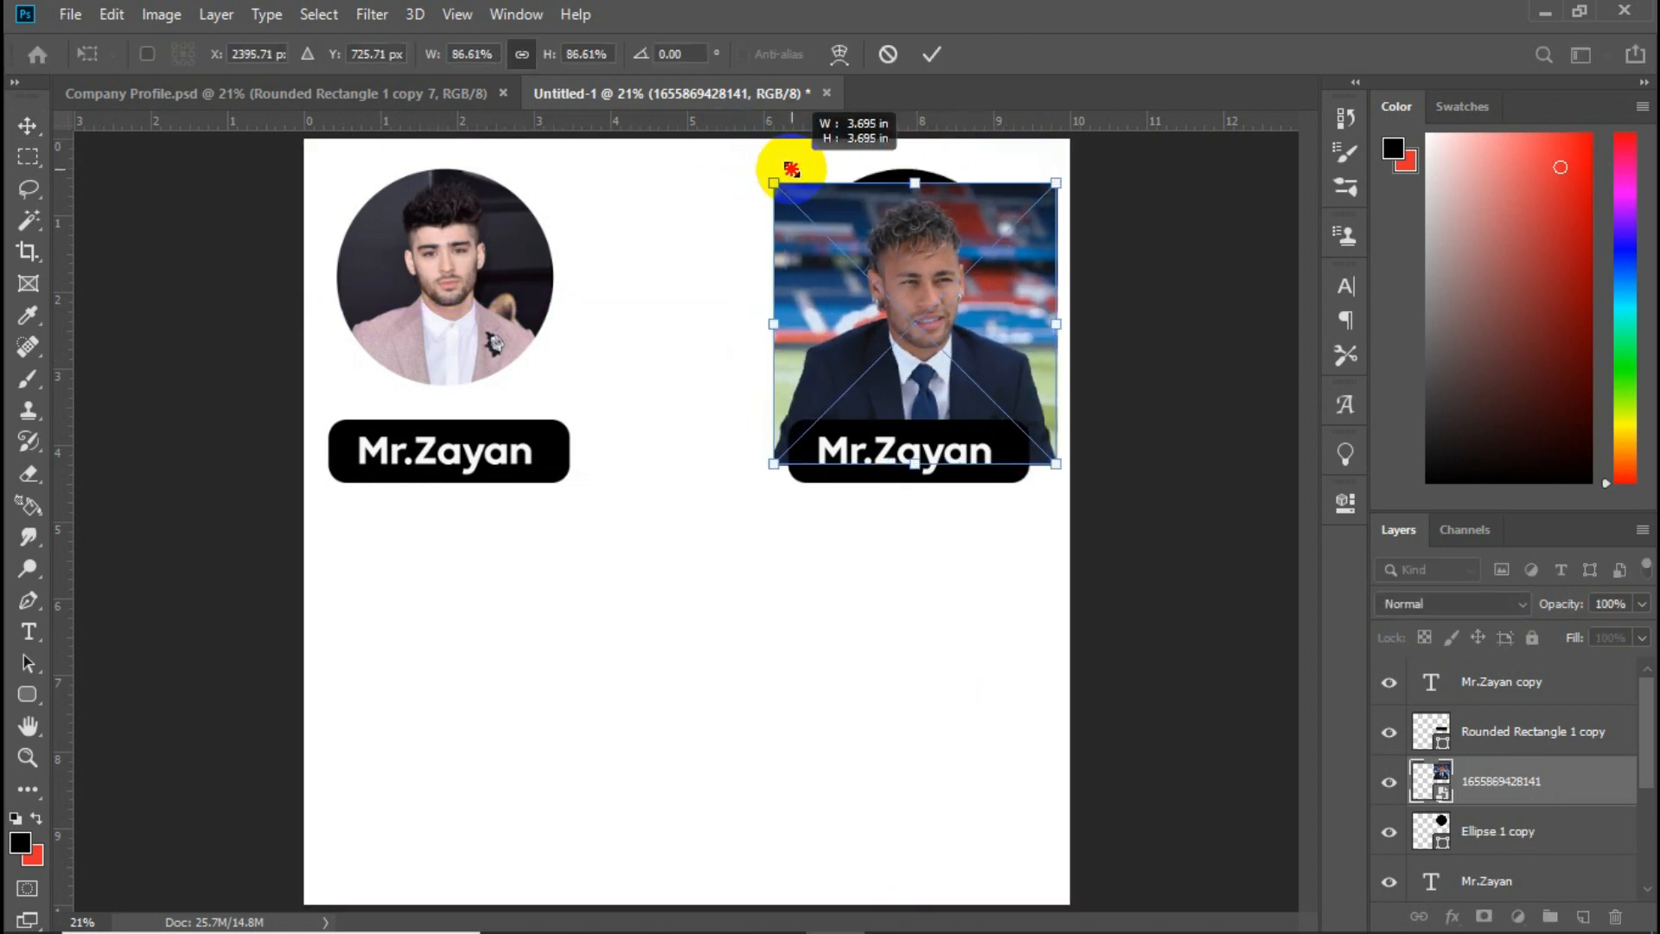
{"action": "left_click_drag", "start_coordinate": [887, 294], "coordinate": [882, 252]}
{"action": "left_click_drag", "start_coordinate": [769, 422], "coordinate": [794, 398]}
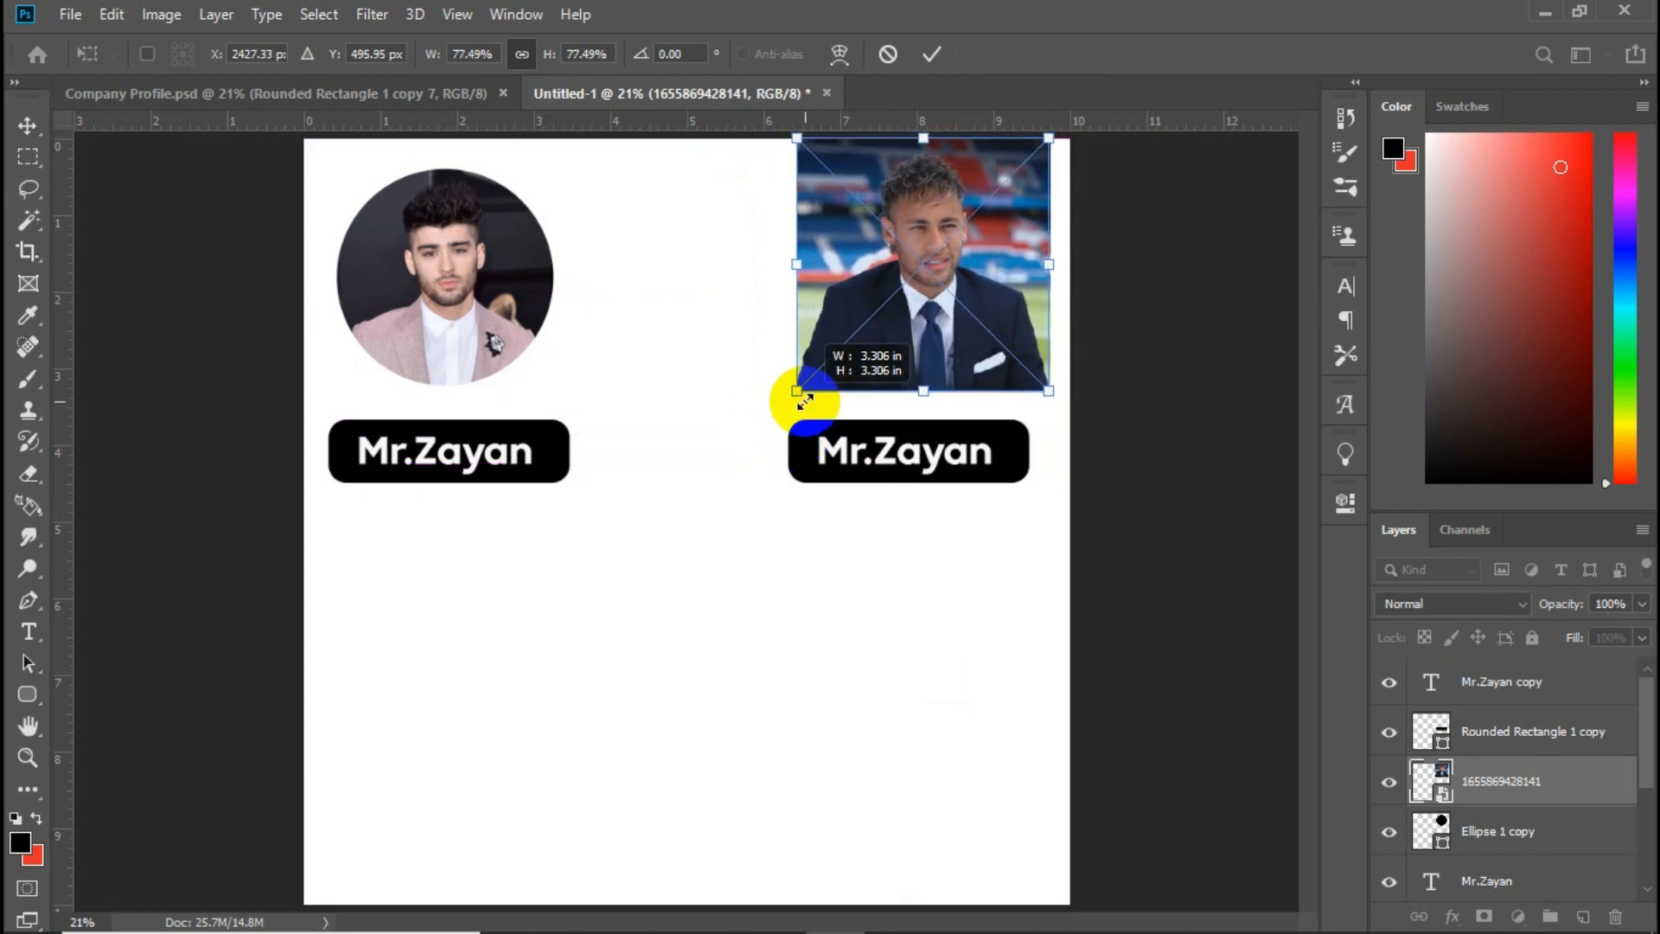
{"action": "left_click_drag", "start_coordinate": [868, 312], "coordinate": [869, 324]}
{"action": "left_click", "coordinate": [931, 54]}
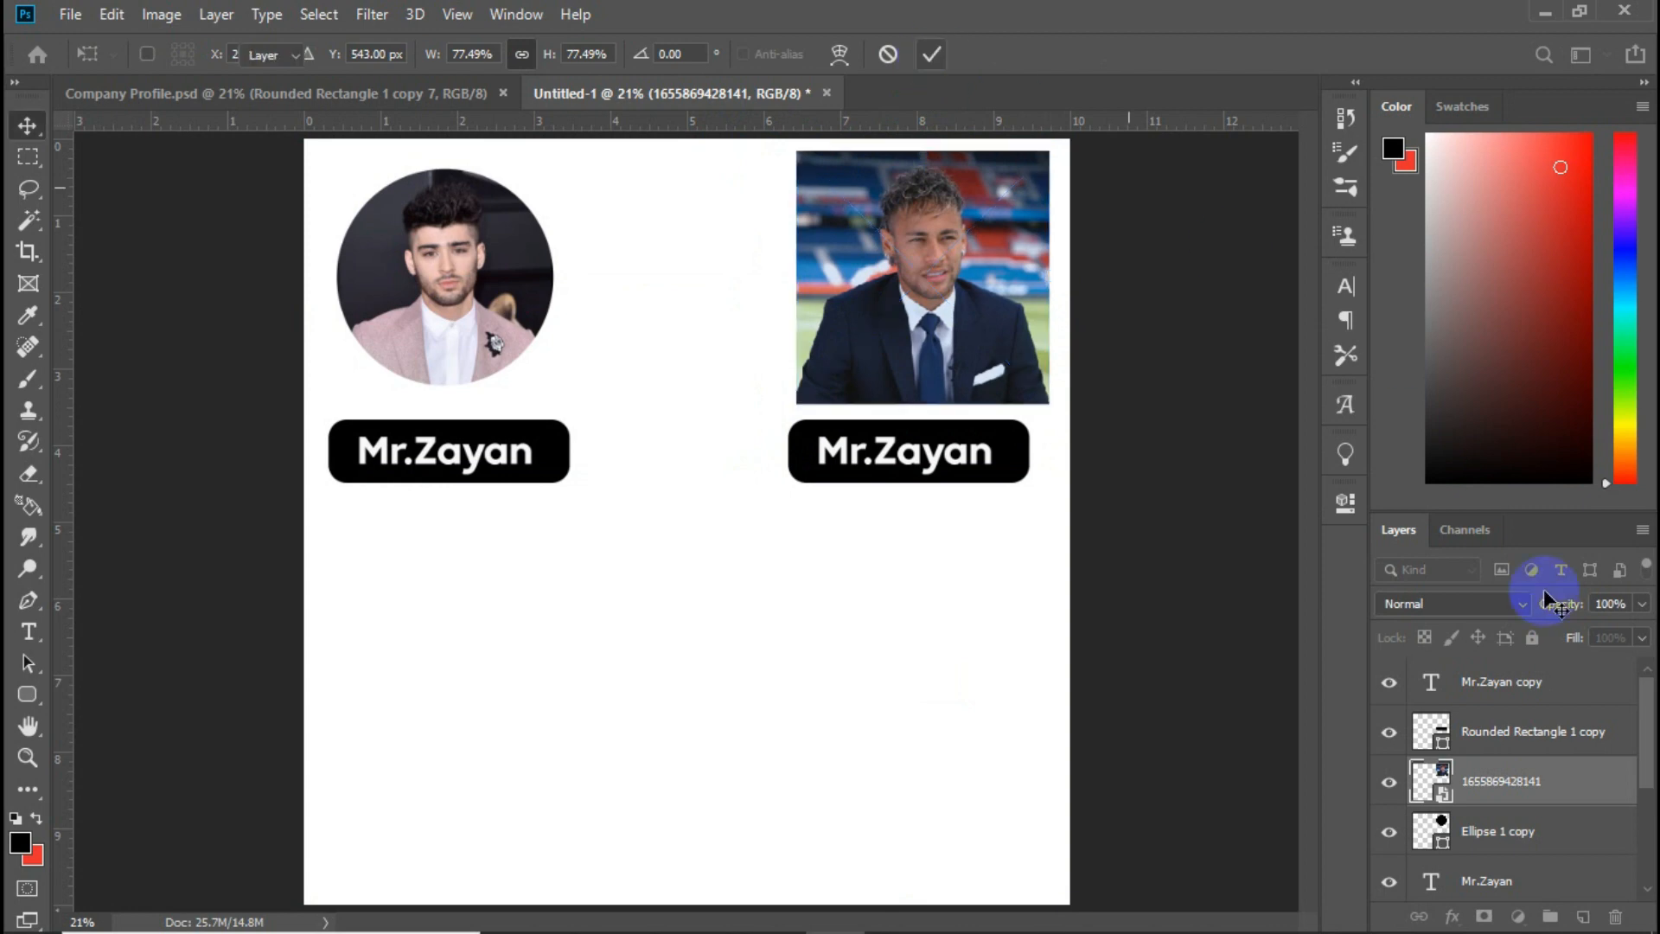
{"action": "right_click", "coordinate": [1523, 779]}
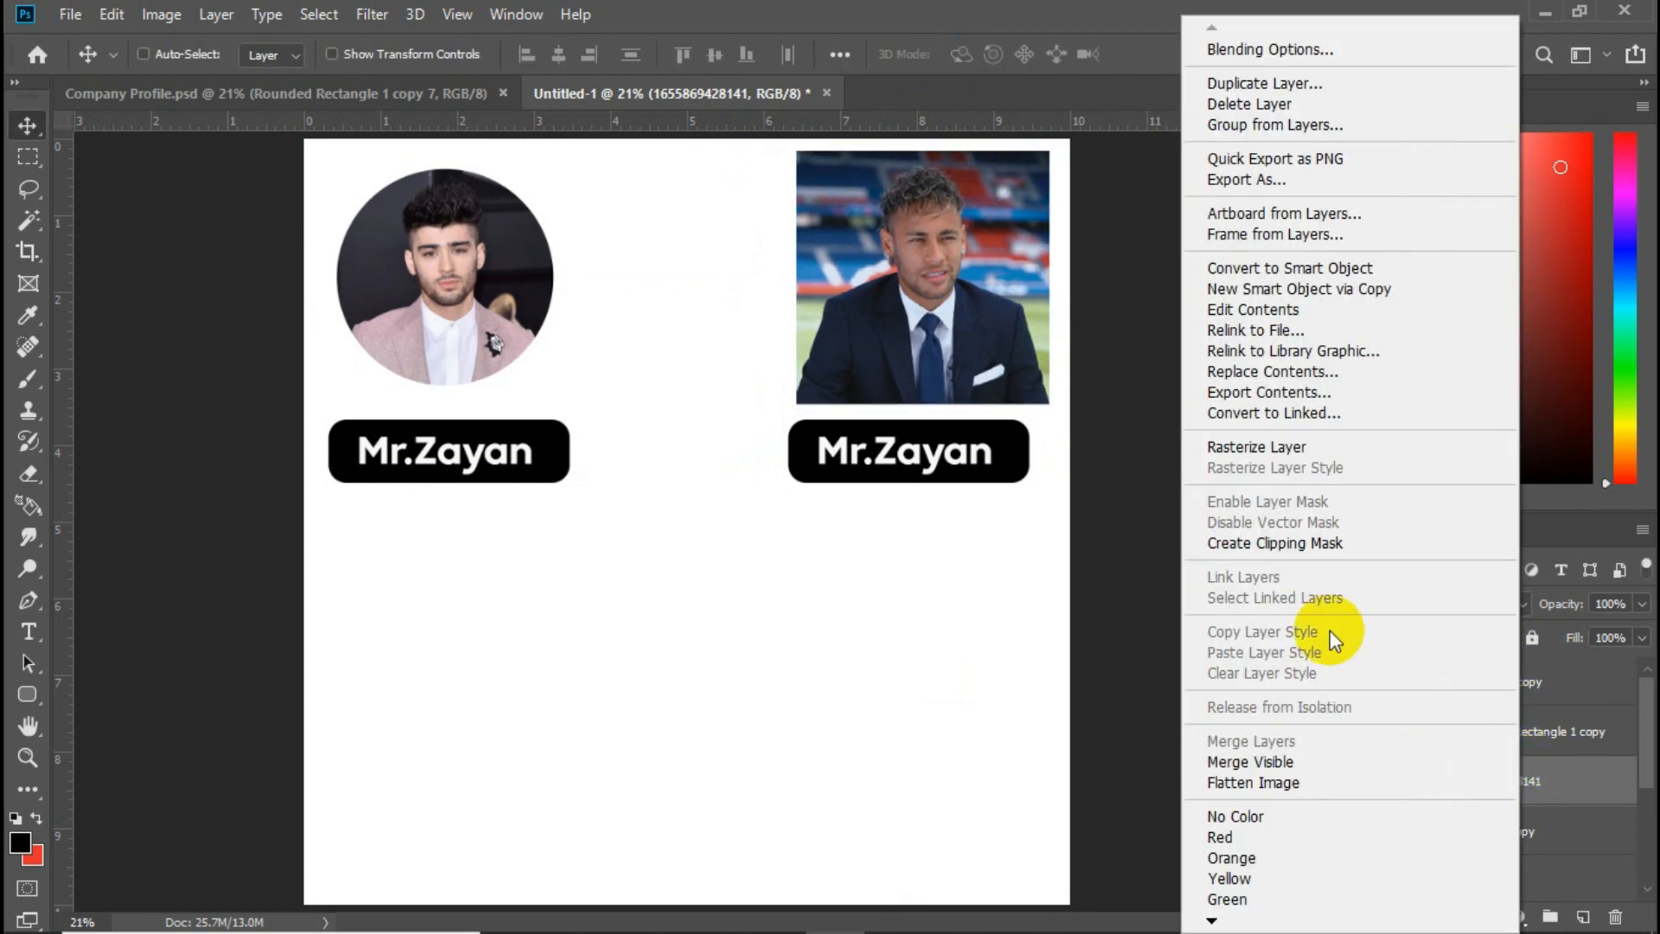
{"action": "left_click", "coordinate": [1284, 540]}
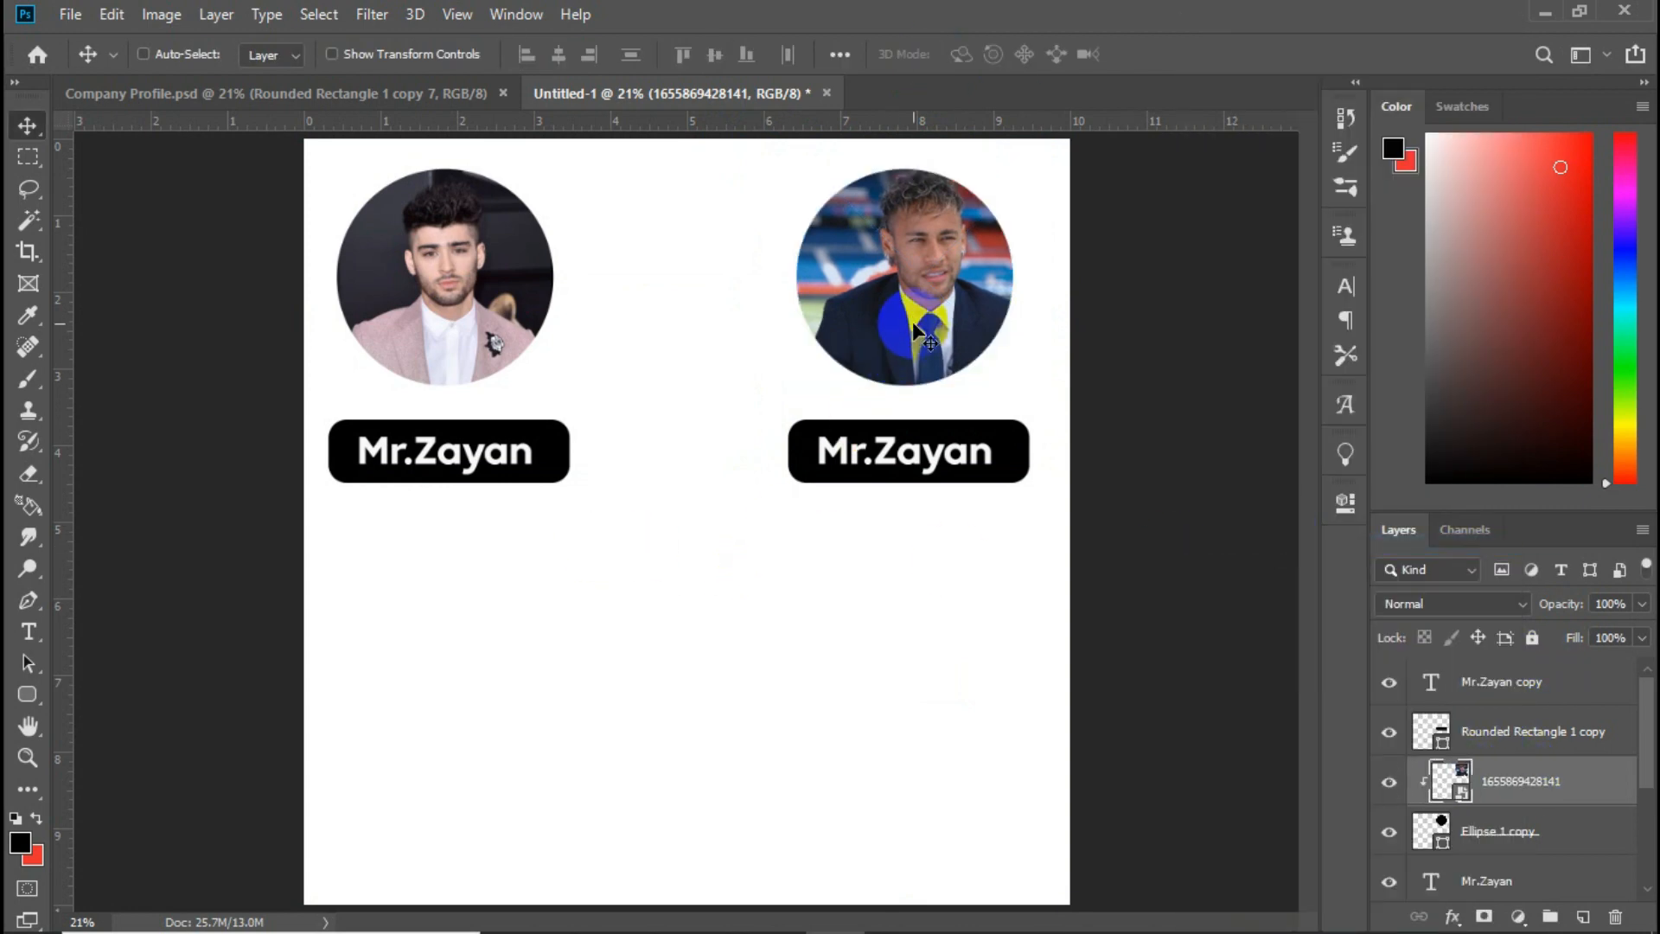
{"action": "left_click_drag", "start_coordinate": [911, 321], "coordinate": [895, 342]}
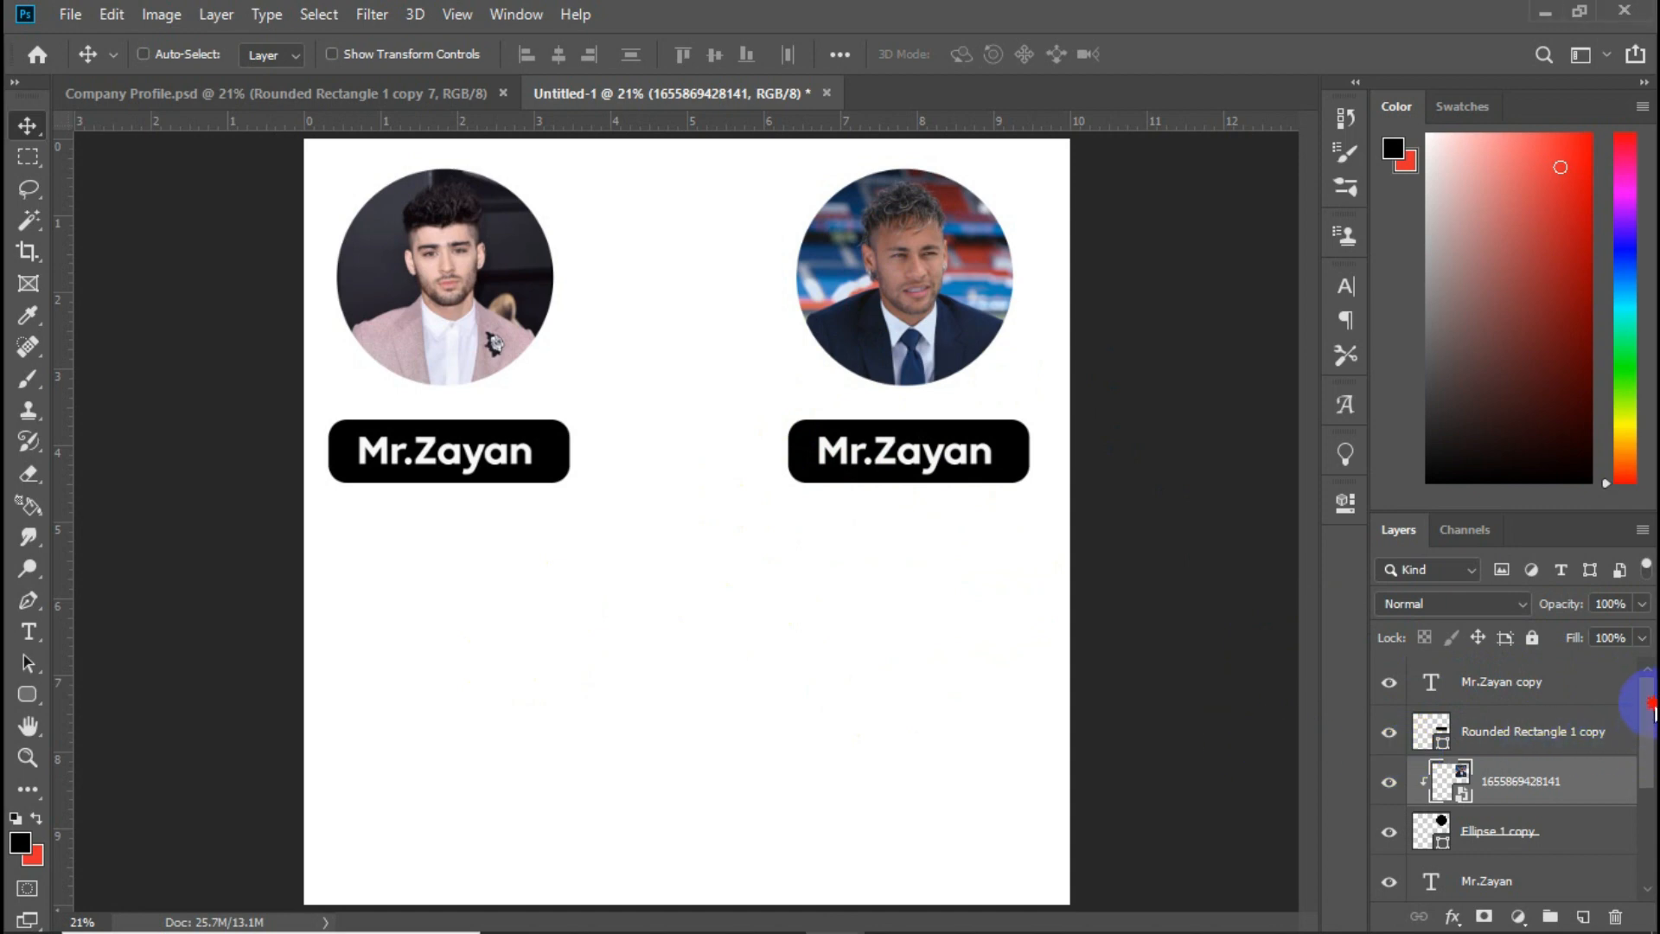
- Change the upper-right name label to "Mr.Neymar" and nudge the text left to center it on its black rounded rectangle
{"action": "left_click", "coordinate": [1486, 683]}
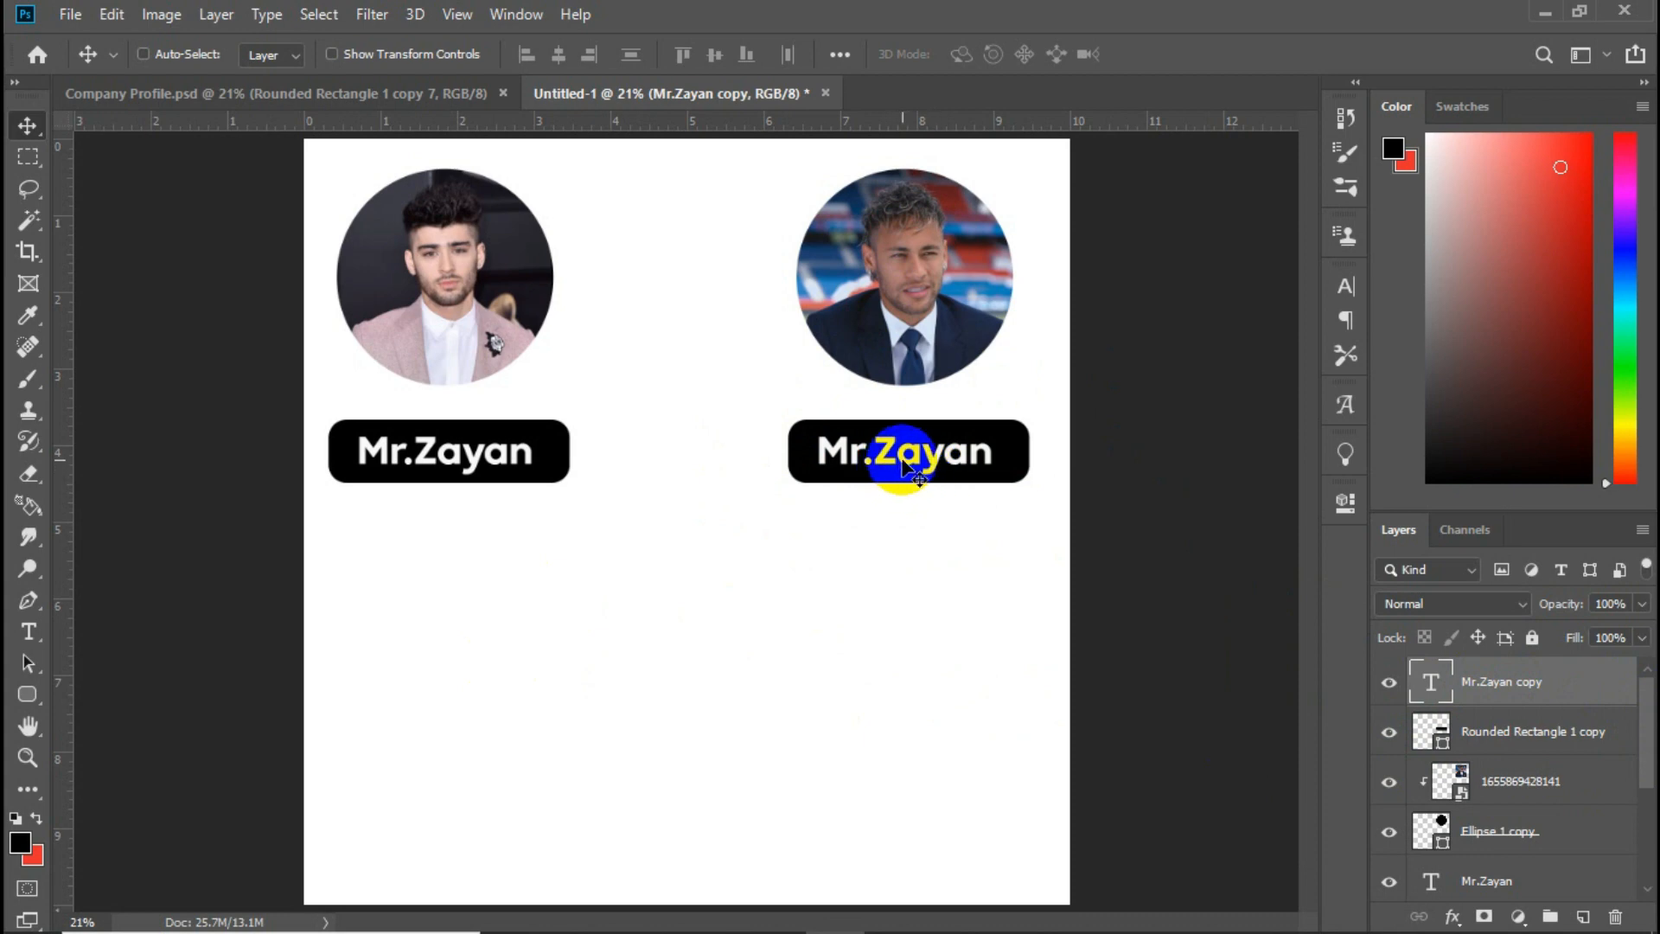
{"action": "double_click", "coordinate": [903, 458]}
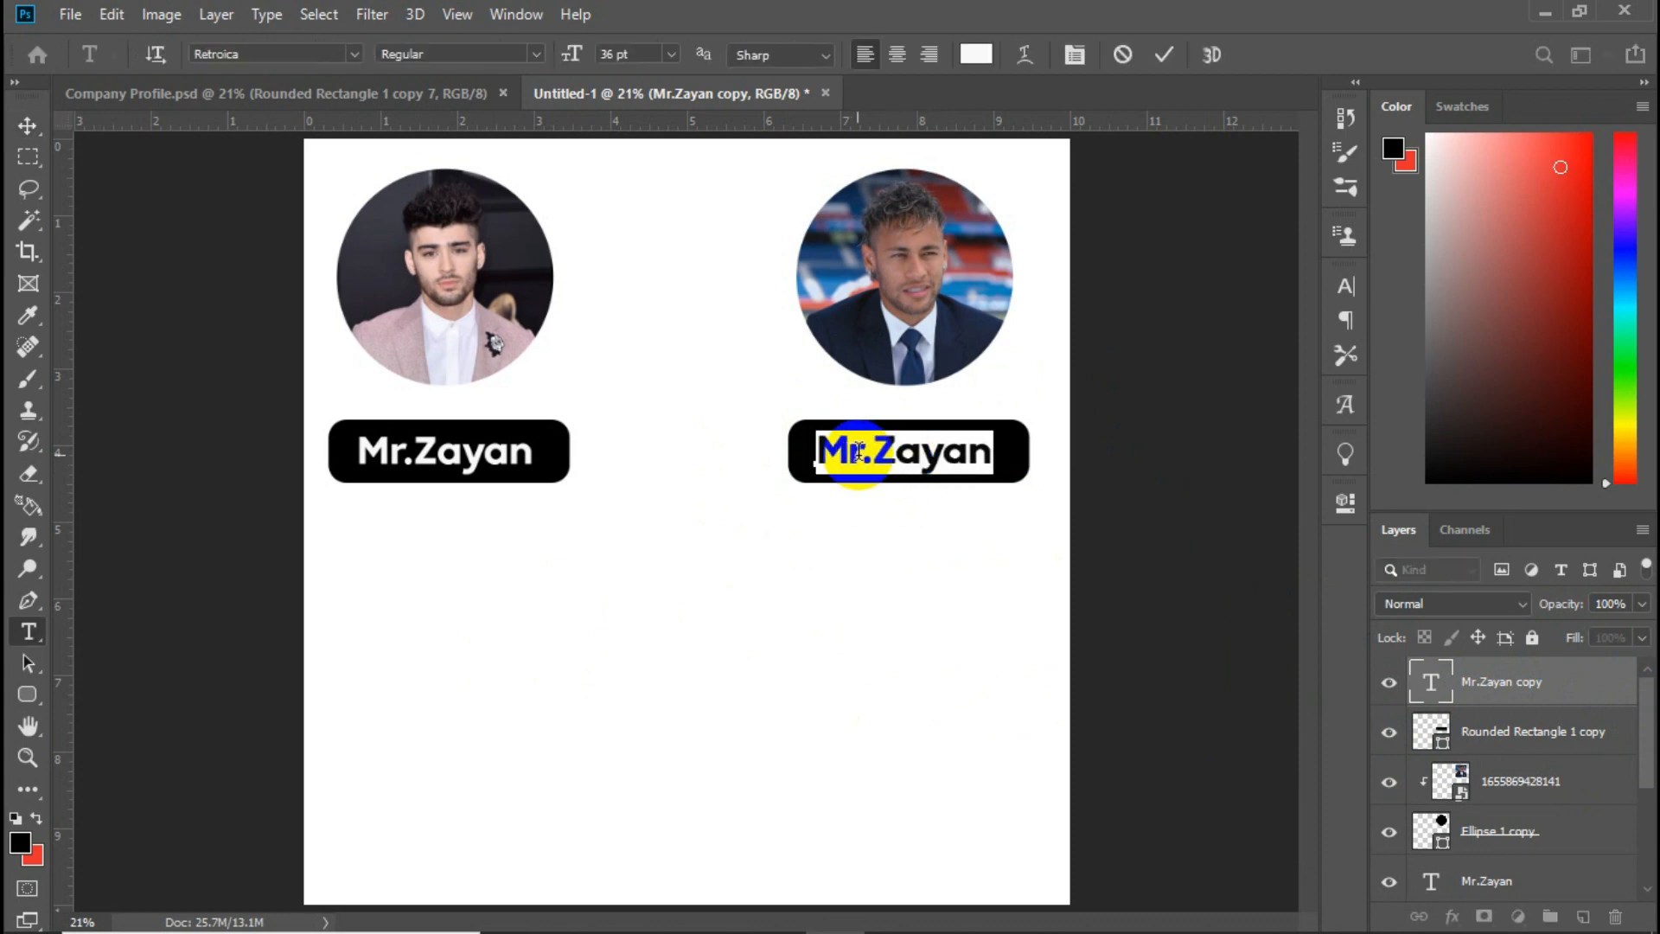
{"action": "left_click", "coordinate": [874, 452]}
{"action": "left_click_drag", "start_coordinate": [876, 452], "coordinate": [1019, 467]}
{"action": "key", "text": "BackSpace"}
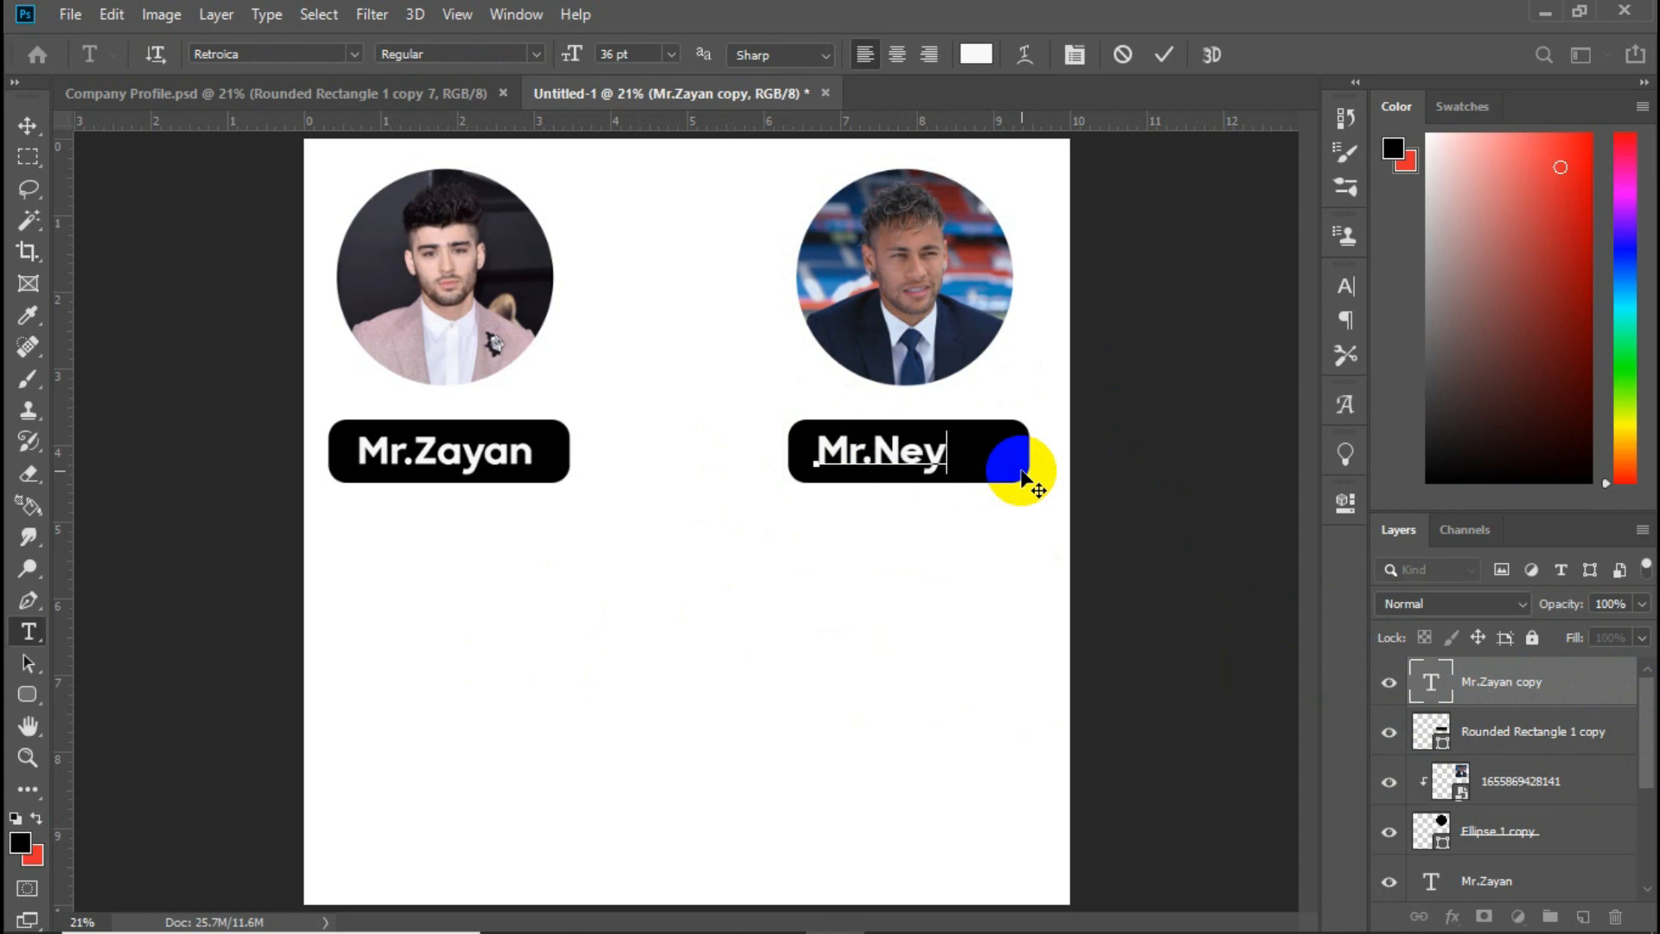
{"action": "left_click", "coordinate": [1023, 467]}
{"action": "key", "text": "v"}
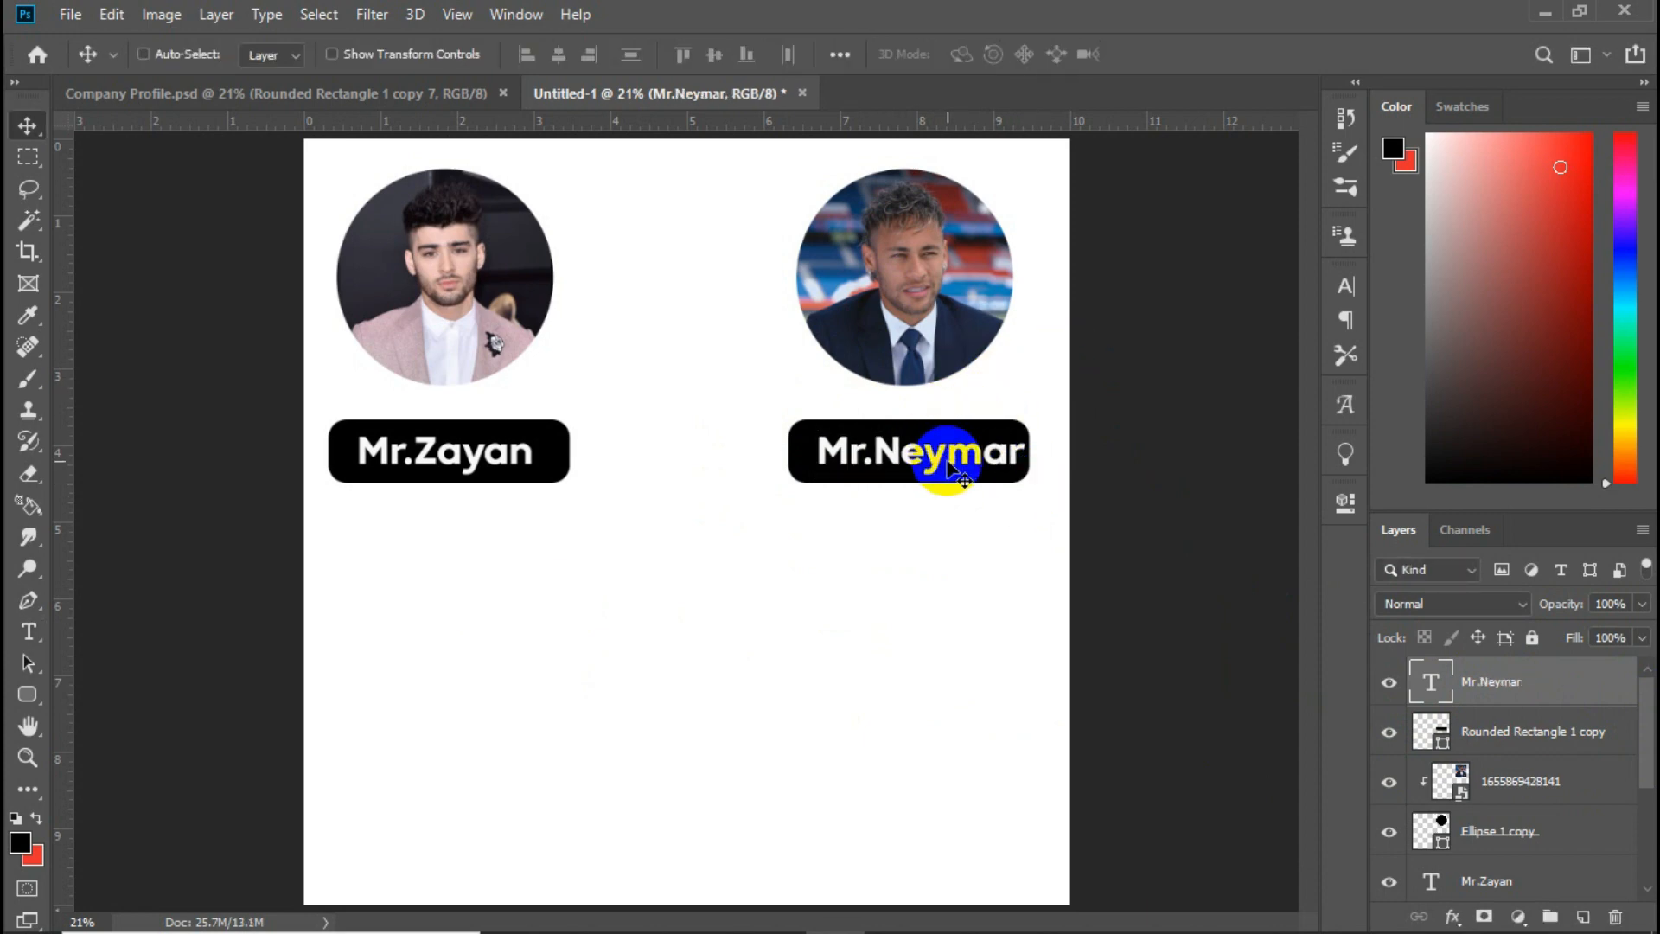
{"action": "key", "text": "shift+Left"}
{"action": "key", "text": "shift+Left"}
{"action": "key", "text": "shift+Left"}
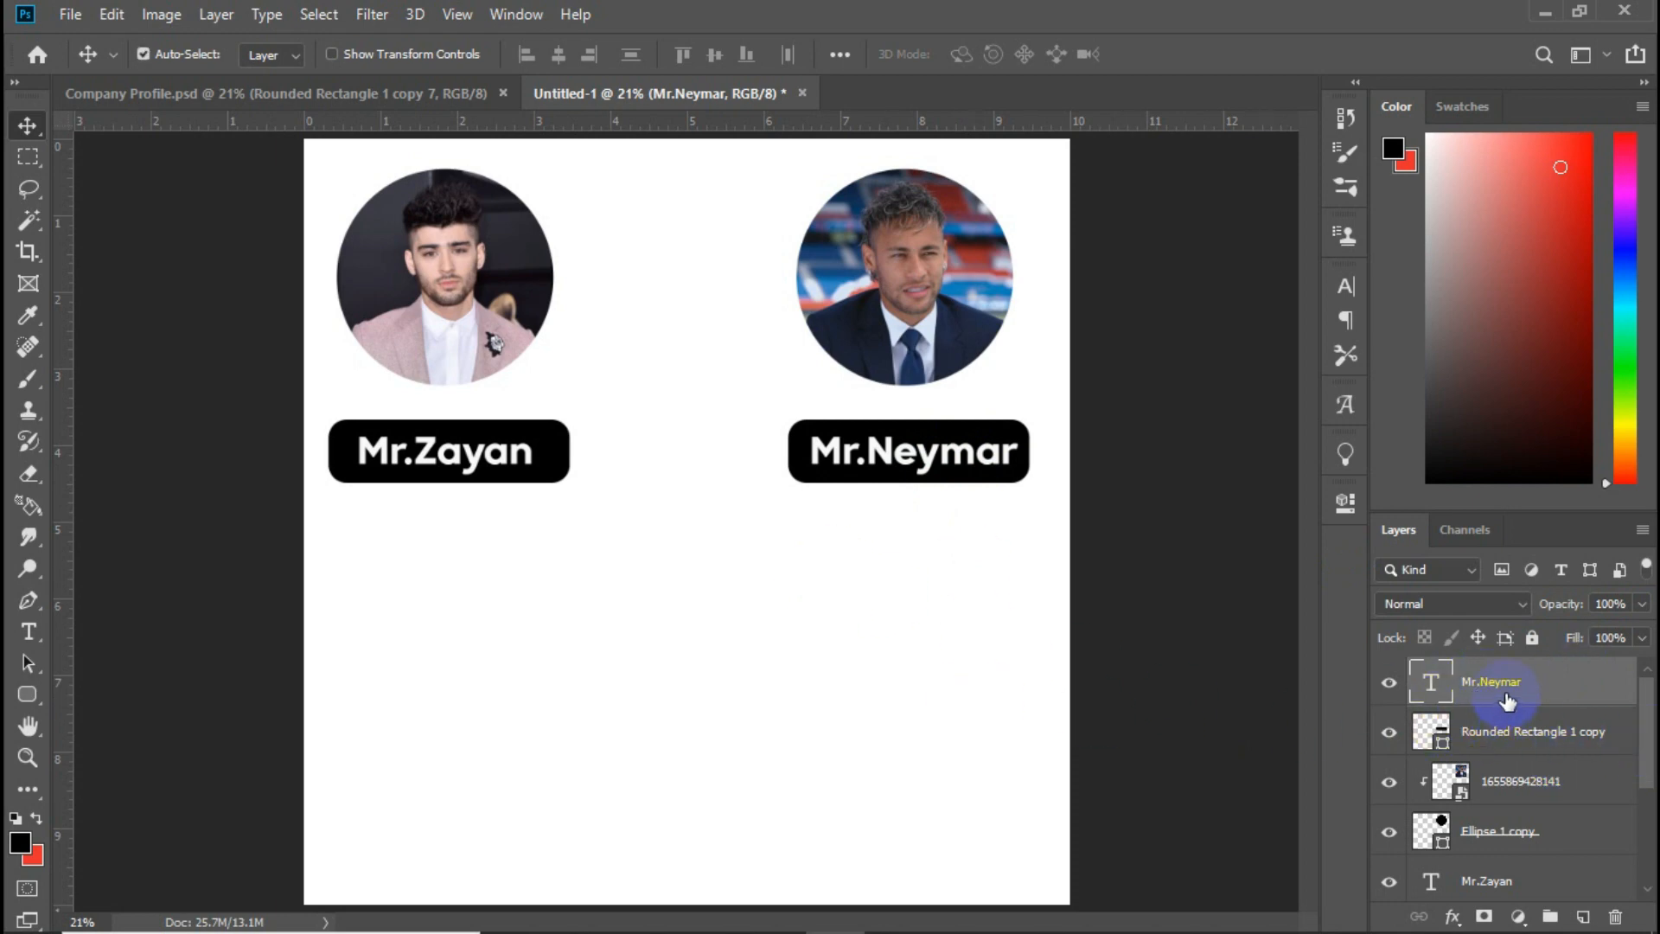
- Duplicate the Mr.Neymar text, Rounded Rectangle 1 copy and Ellipse 1 copy layers together and move the copies to the canvas's lower-left area
{"action": "left_click", "coordinate": [1536, 737], "text": "shift"}
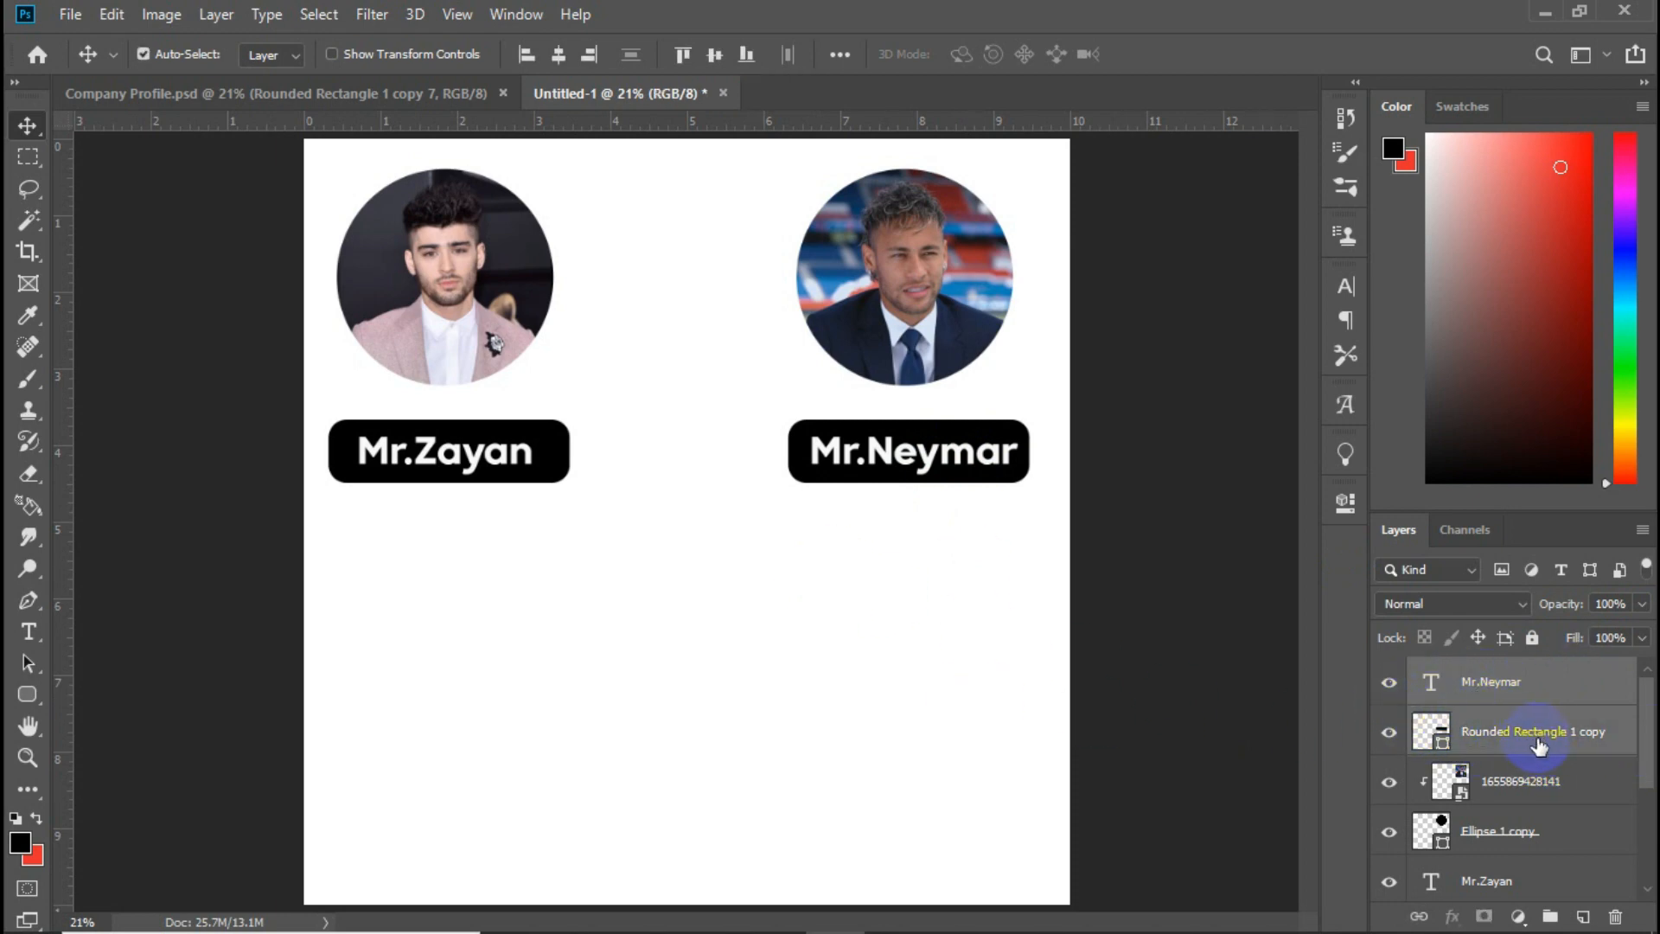
{"action": "left_click", "coordinate": [1514, 835], "text": "shift"}
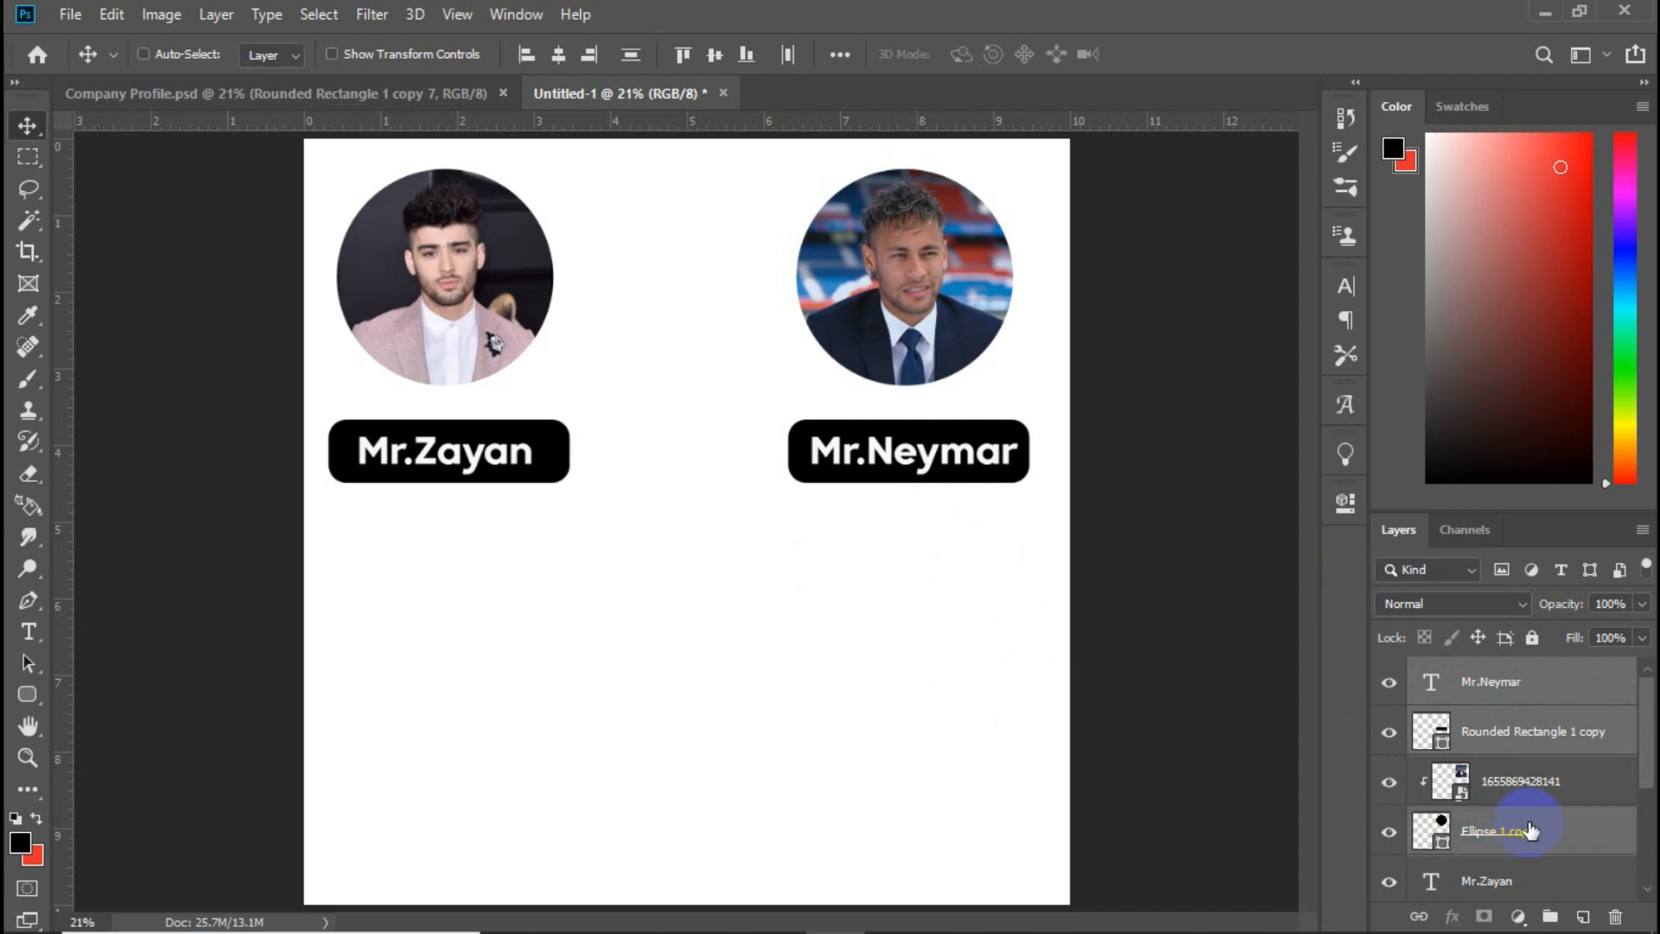
{"action": "key", "text": "ctrl+j"}
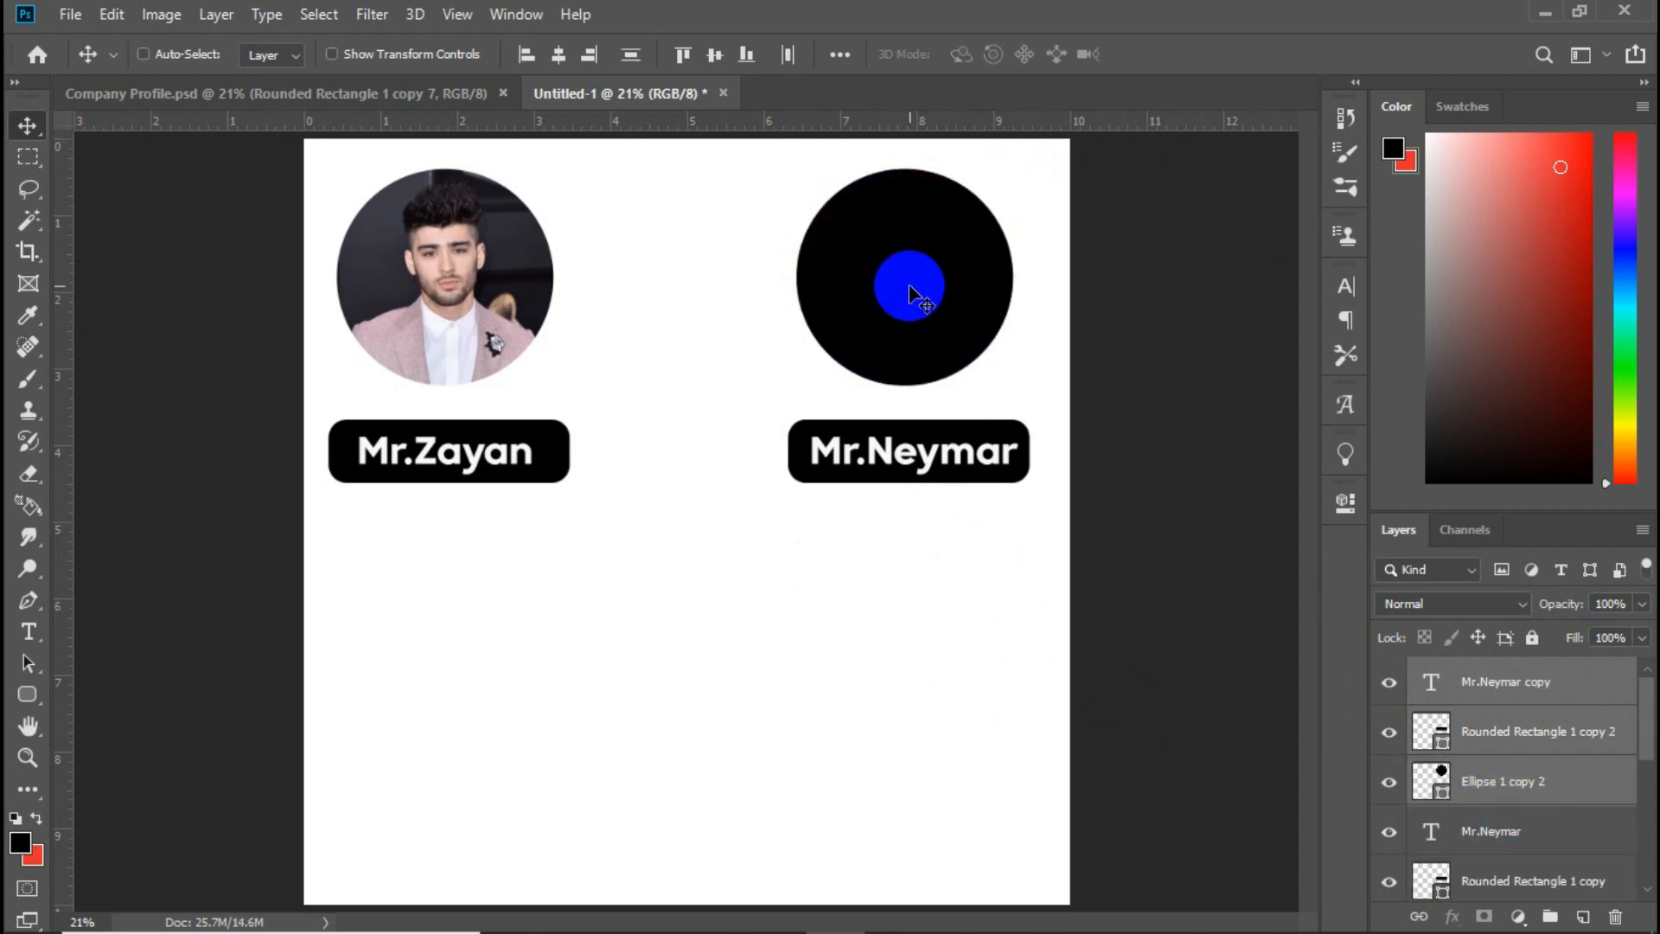
{"action": "left_click_drag", "start_coordinate": [907, 294], "coordinate": [441, 678]}
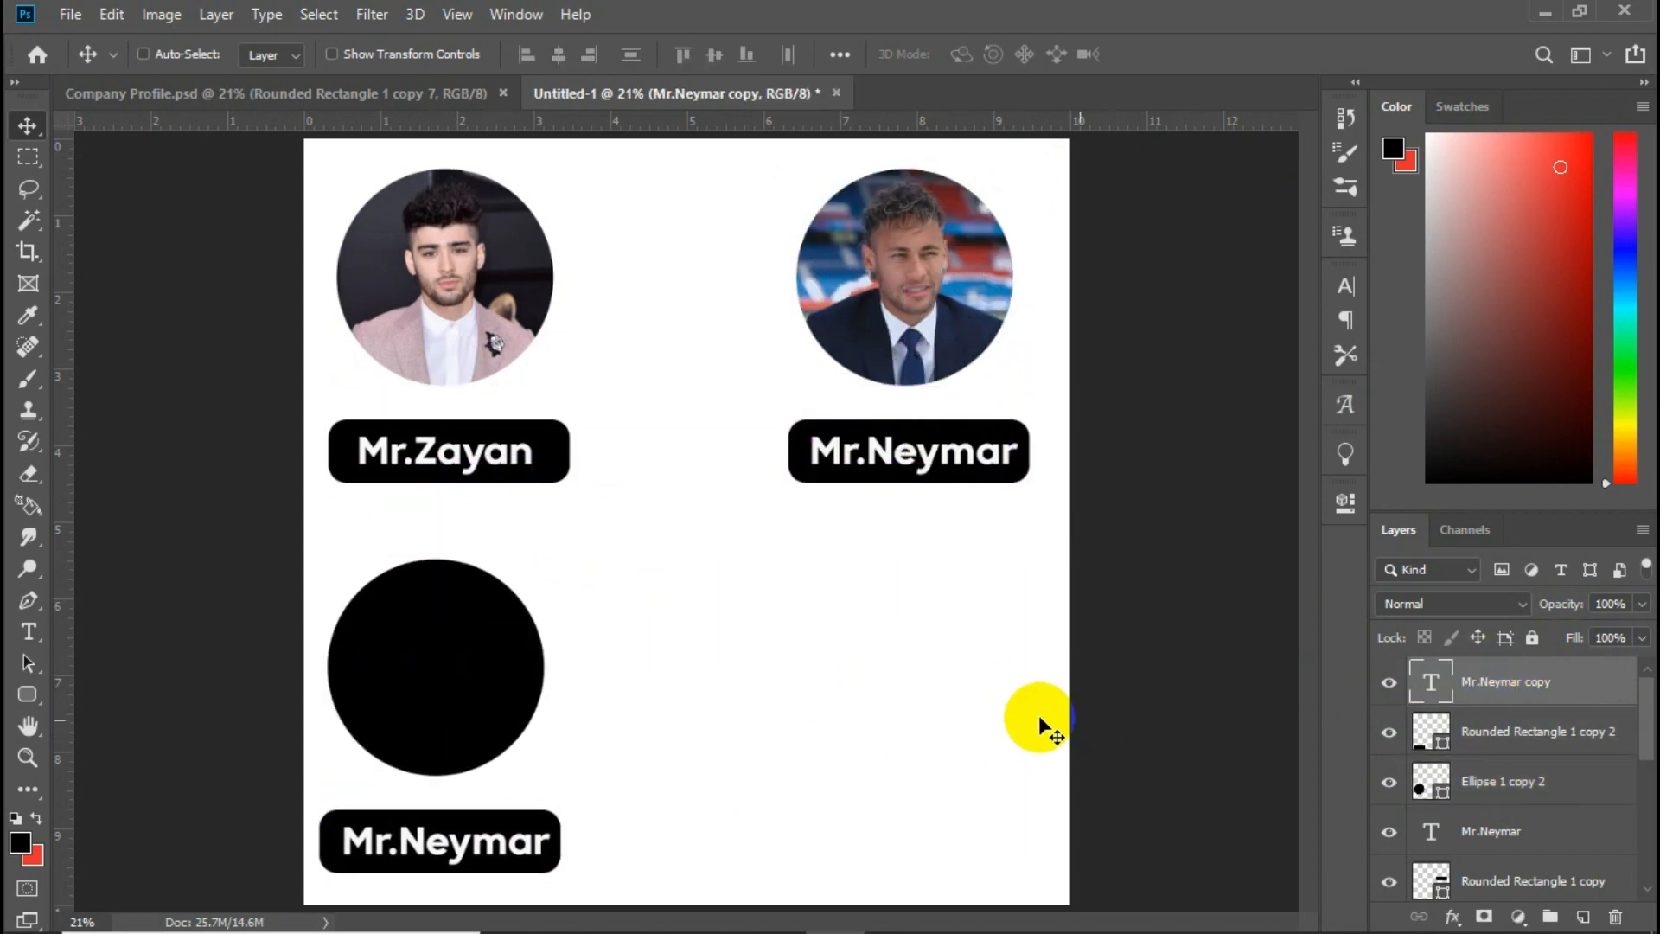
- Place the portrait photo 1655868902533.jpg from the Pictures folder into the document directly above the Ellipse 1 copy 2 layer
{"action": "left_click", "coordinate": [1522, 789]}
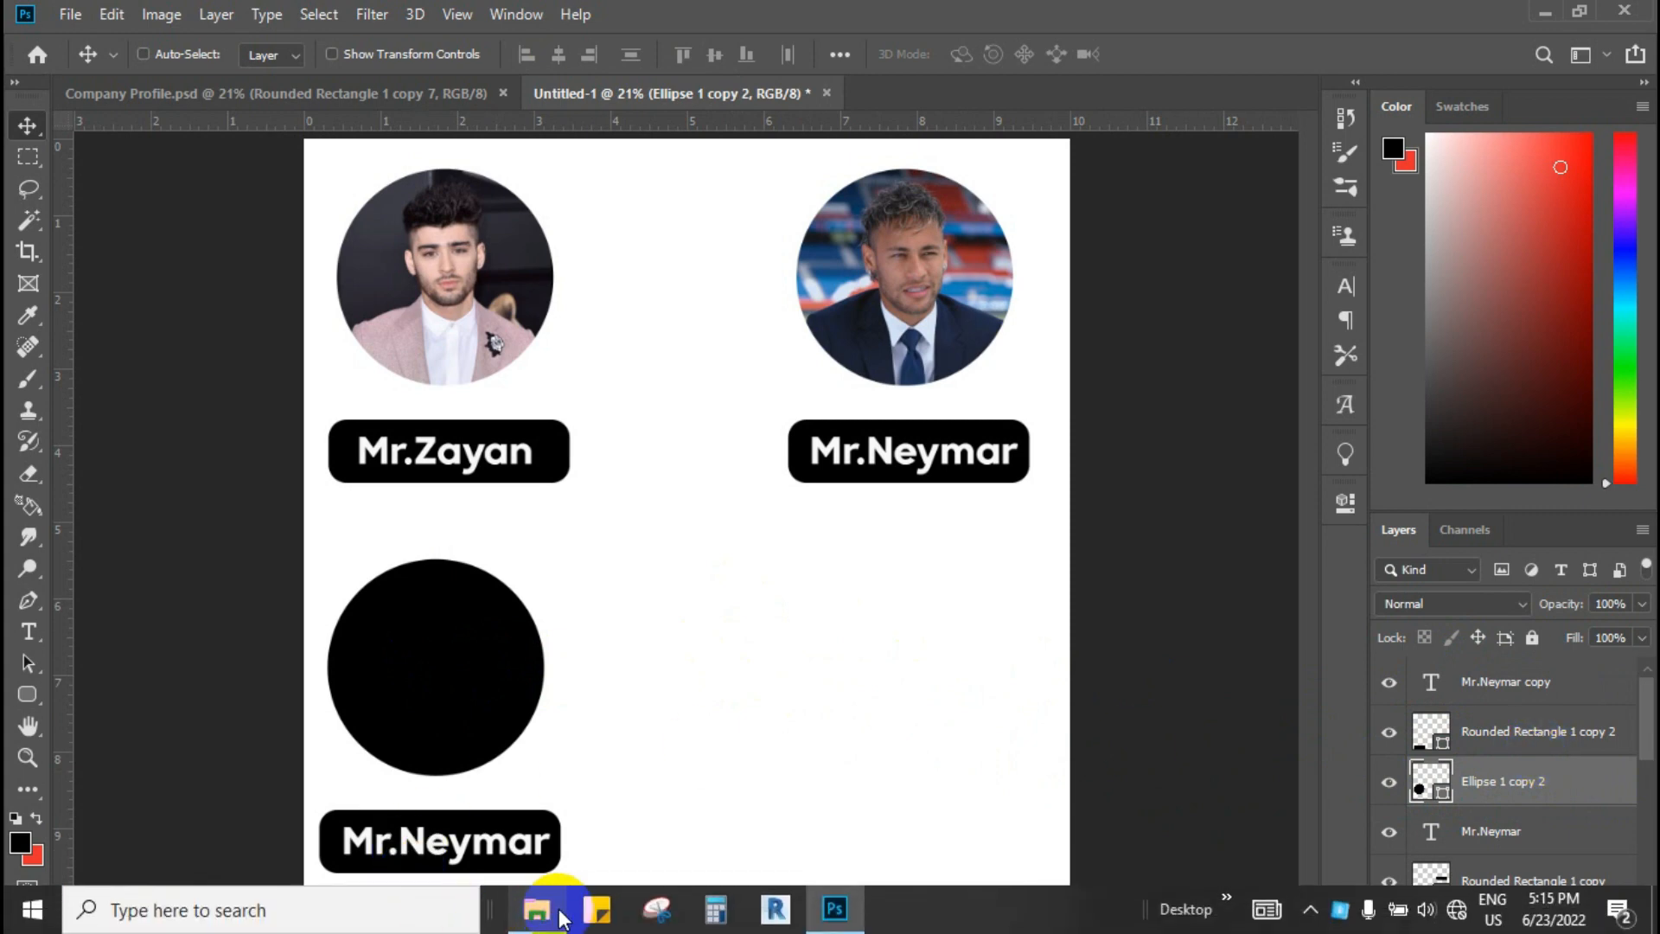
{"action": "left_click", "coordinate": [527, 914]}
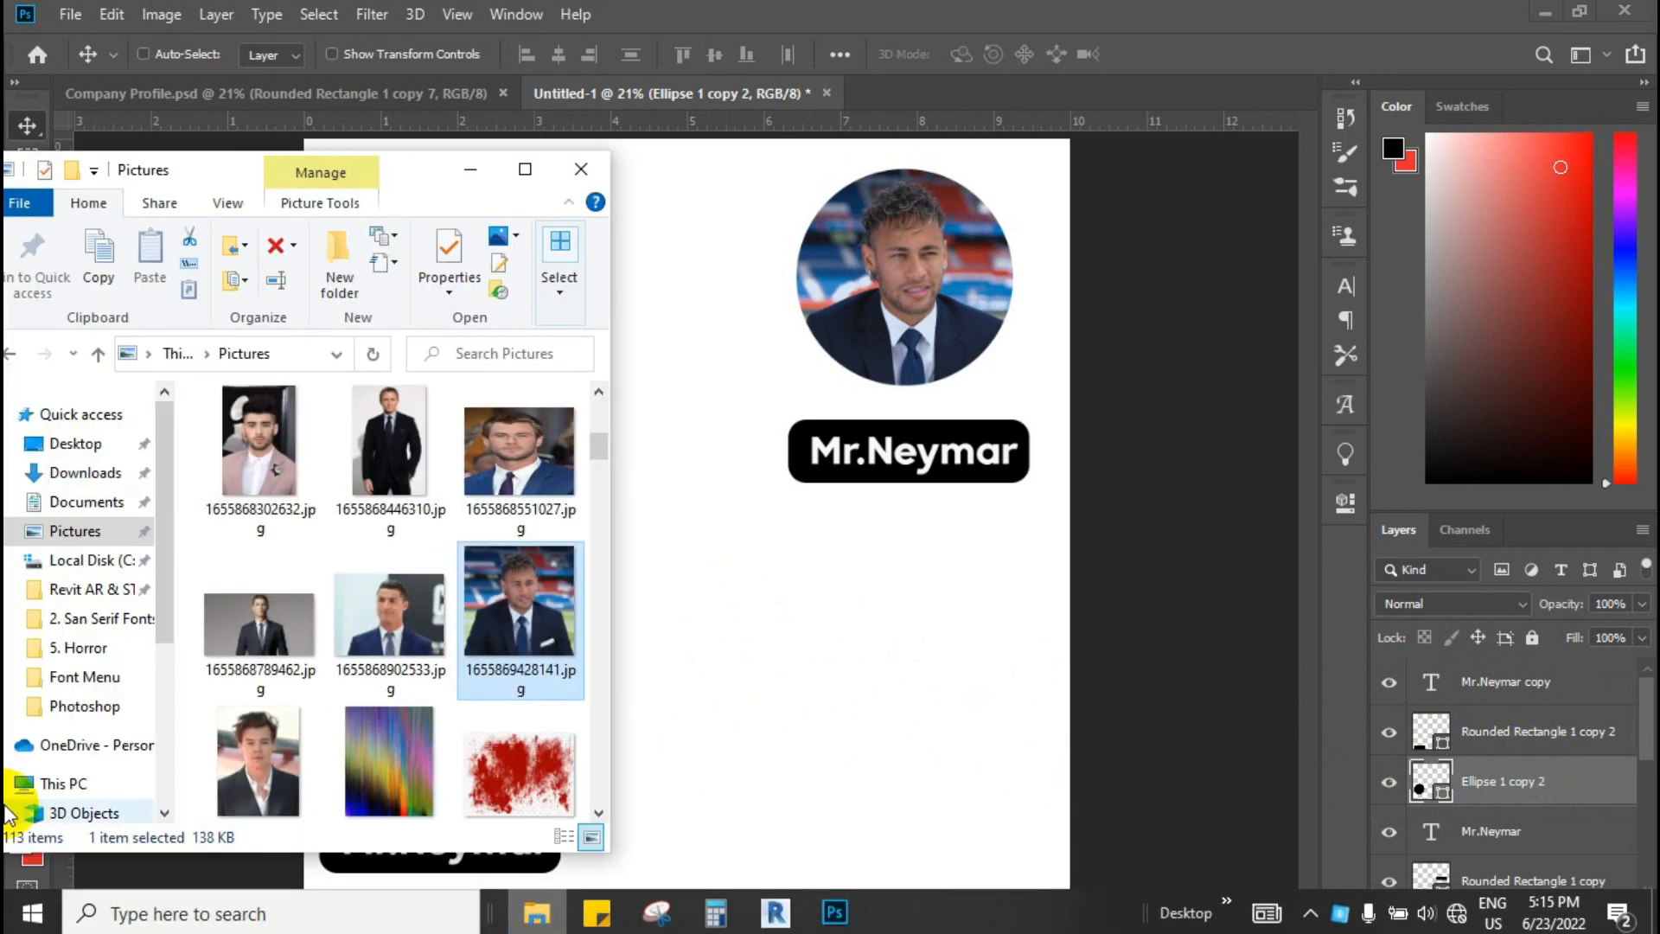
{"action": "left_click", "coordinate": [406, 637]}
{"action": "left_click_drag", "start_coordinate": [433, 657], "coordinate": [822, 642]}
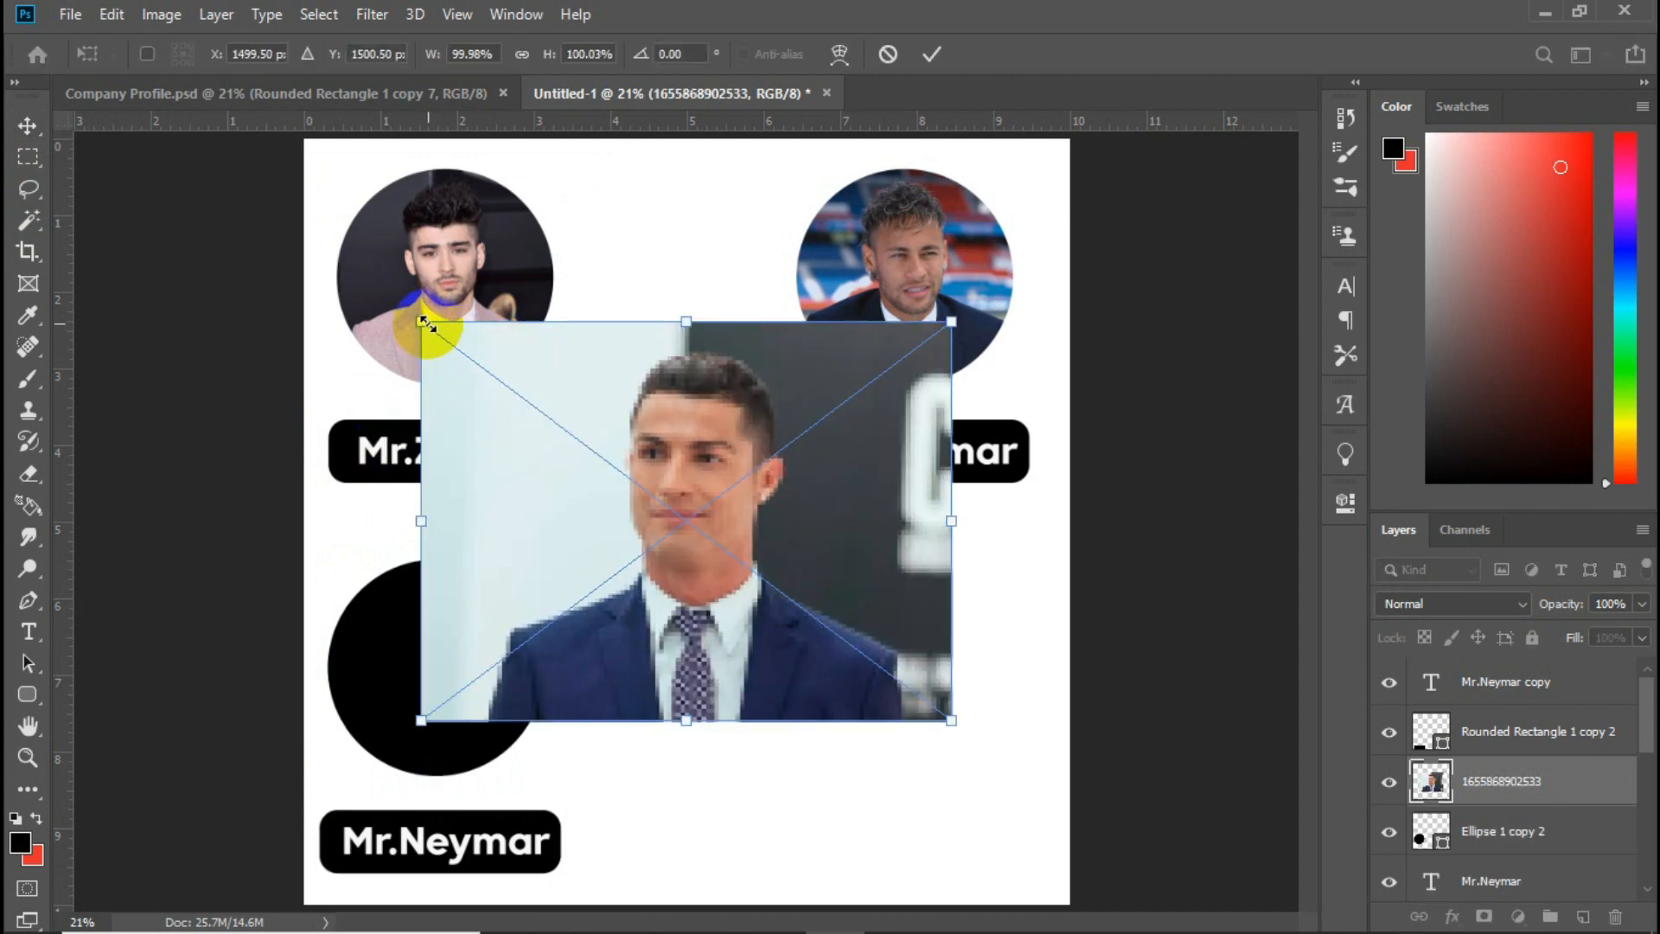
{"action": "left_click_drag", "start_coordinate": [428, 324], "coordinate": [645, 394]}
{"action": "left_click_drag", "start_coordinate": [951, 451], "coordinate": [871, 506]}
{"action": "left_click_drag", "start_coordinate": [526, 655], "coordinate": [517, 653]}
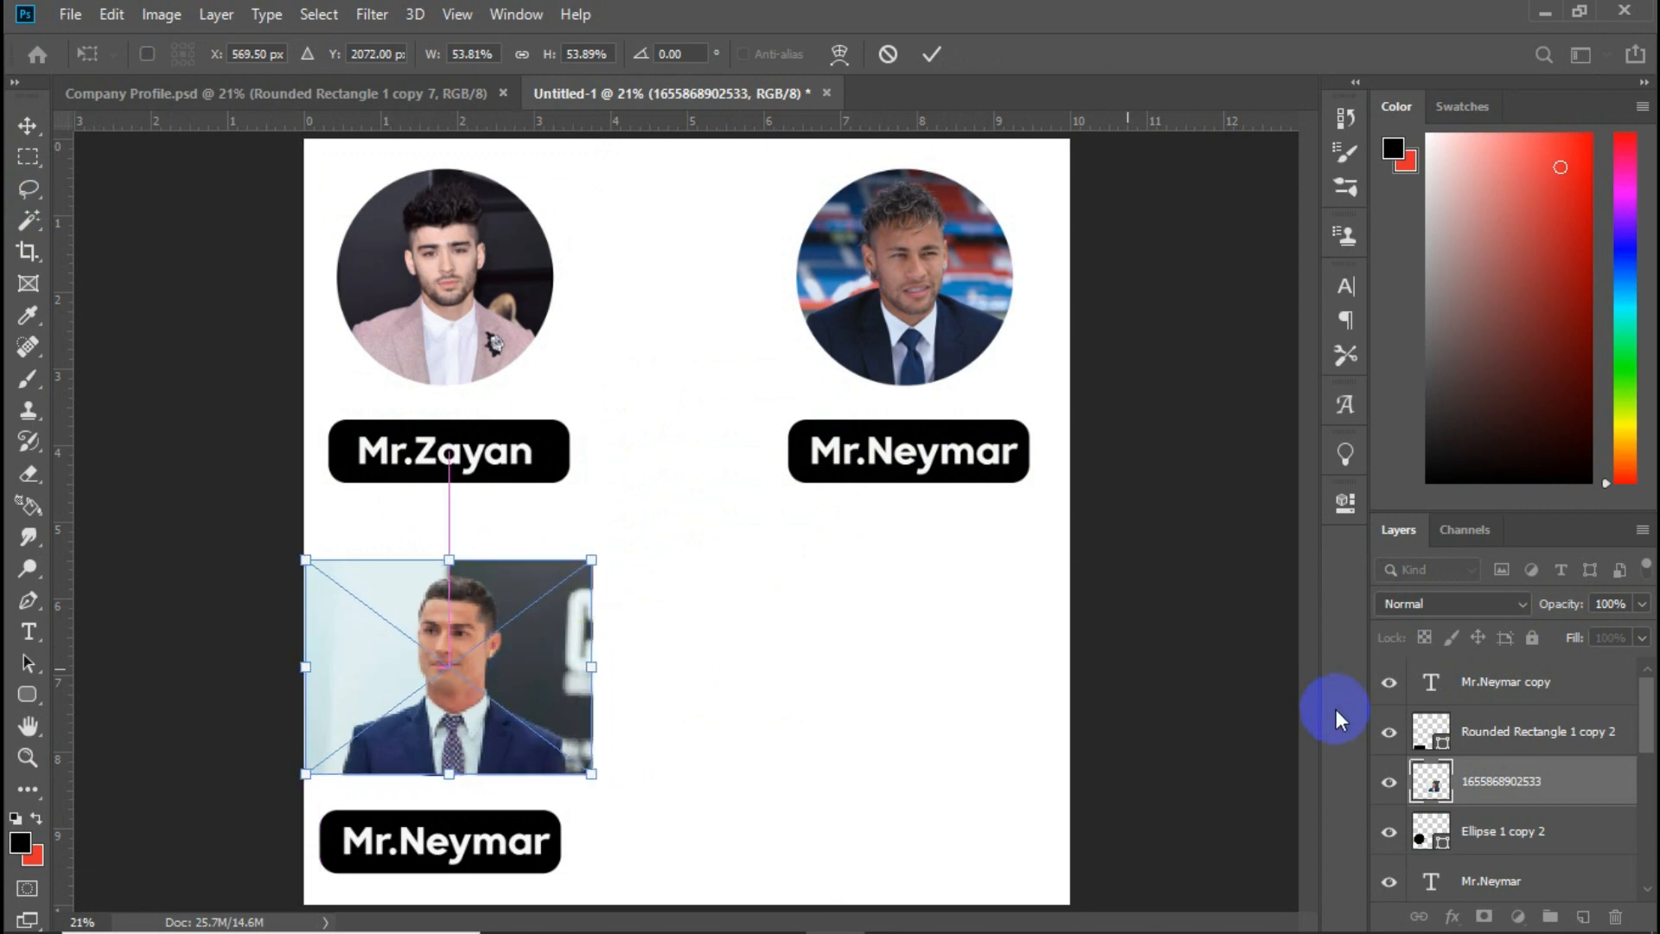
{"action": "left_click_drag", "start_coordinate": [587, 563], "coordinate": [544, 595]}
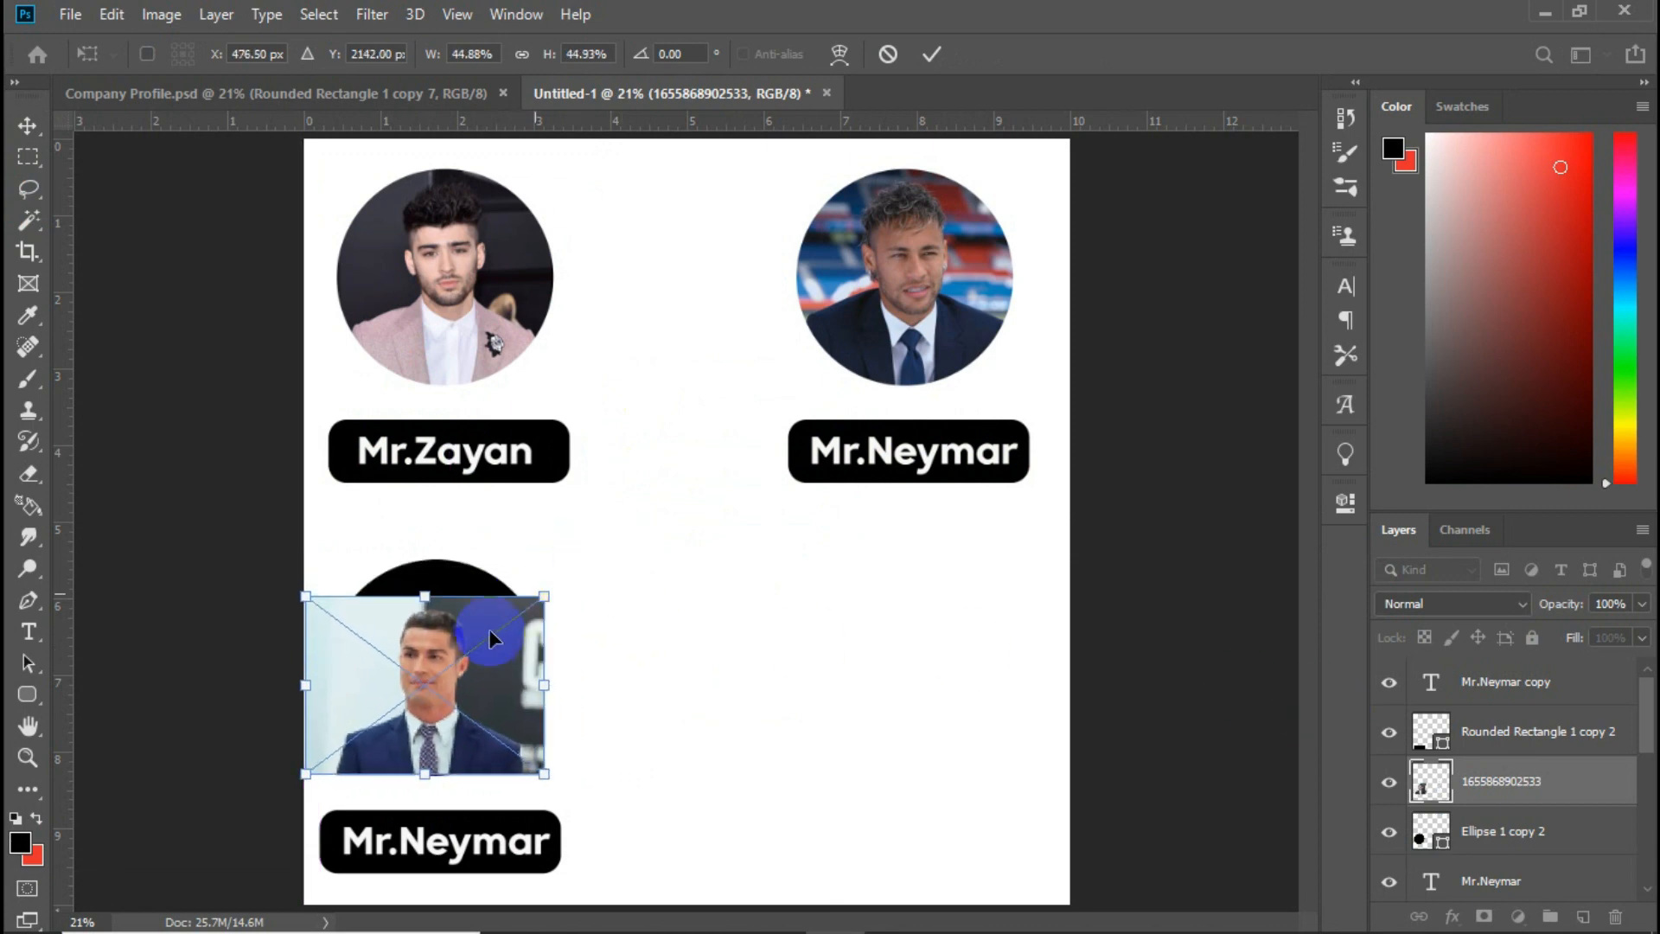
{"action": "left_click_drag", "start_coordinate": [476, 670], "coordinate": [483, 634]}
{"action": "left_click_drag", "start_coordinate": [551, 736], "coordinate": [594, 769]}
{"action": "left_click_drag", "start_coordinate": [502, 684], "coordinate": [494, 689]}
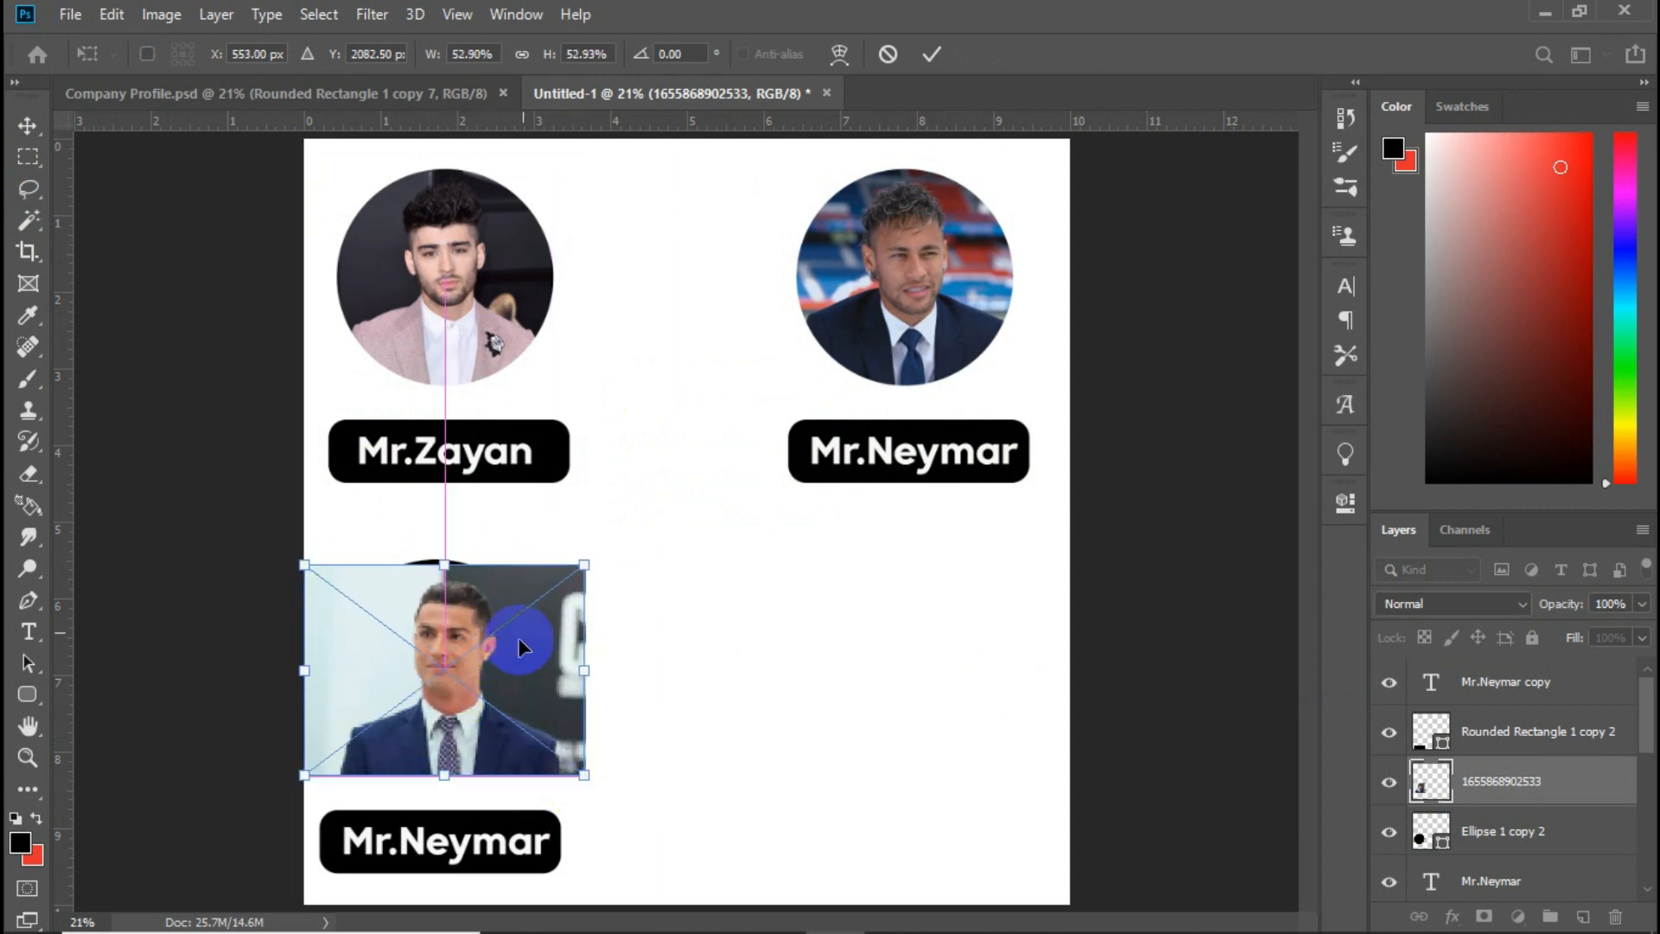
{"action": "left_click_drag", "start_coordinate": [585, 564], "coordinate": [604, 550]}
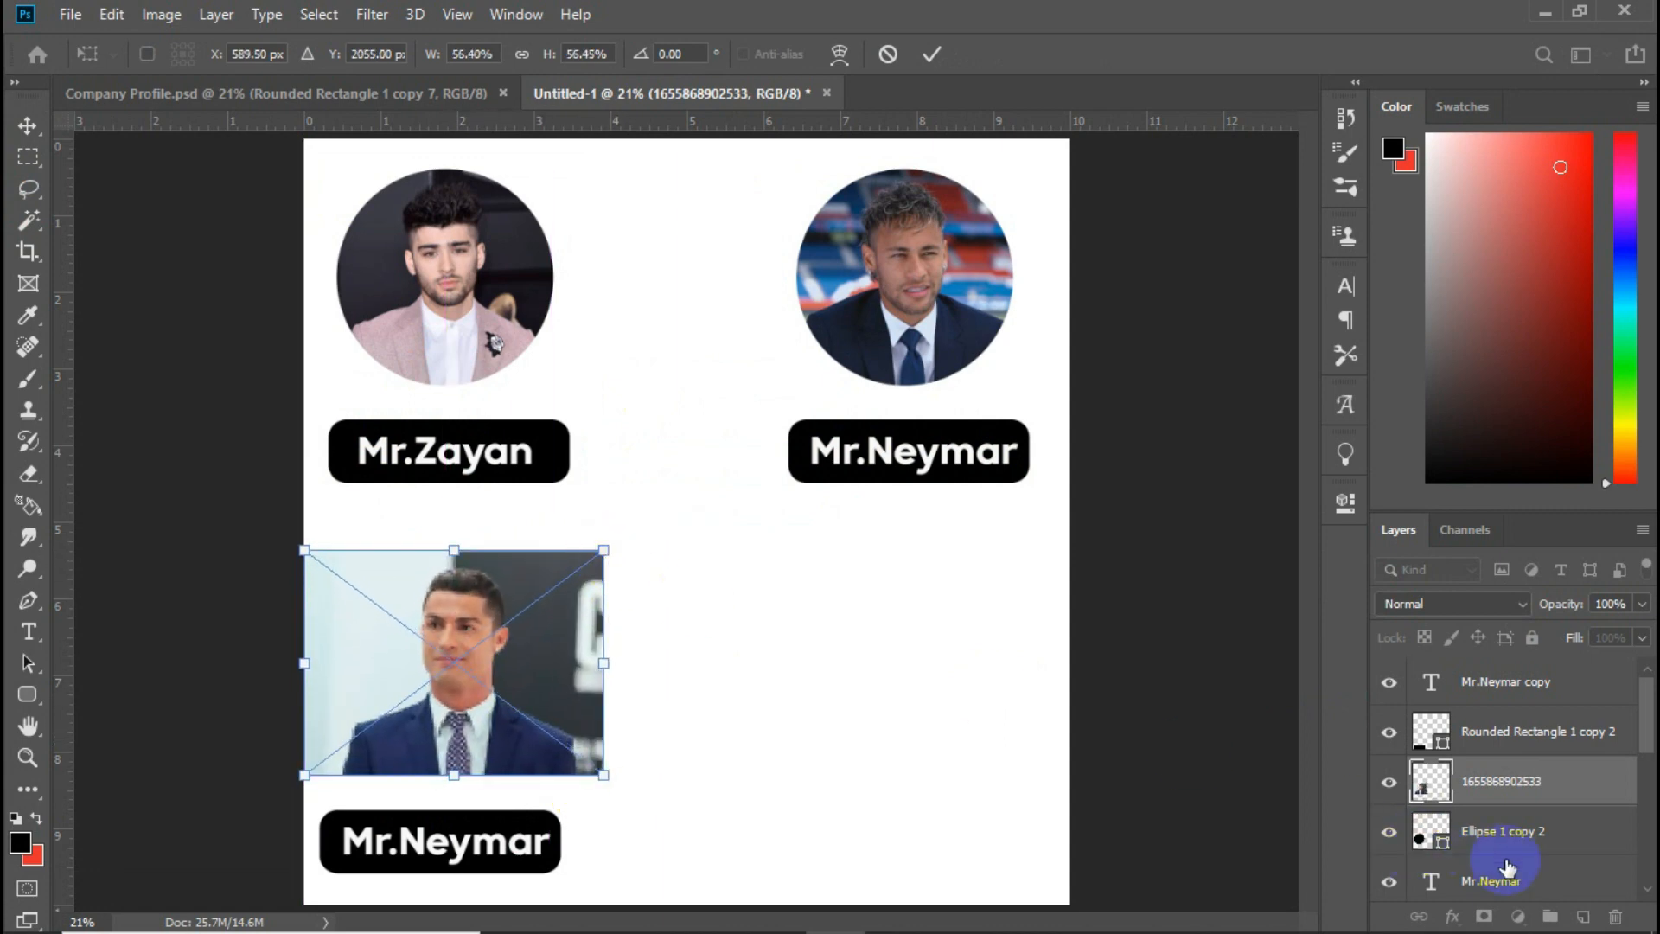
{"action": "key", "text": "Return"}
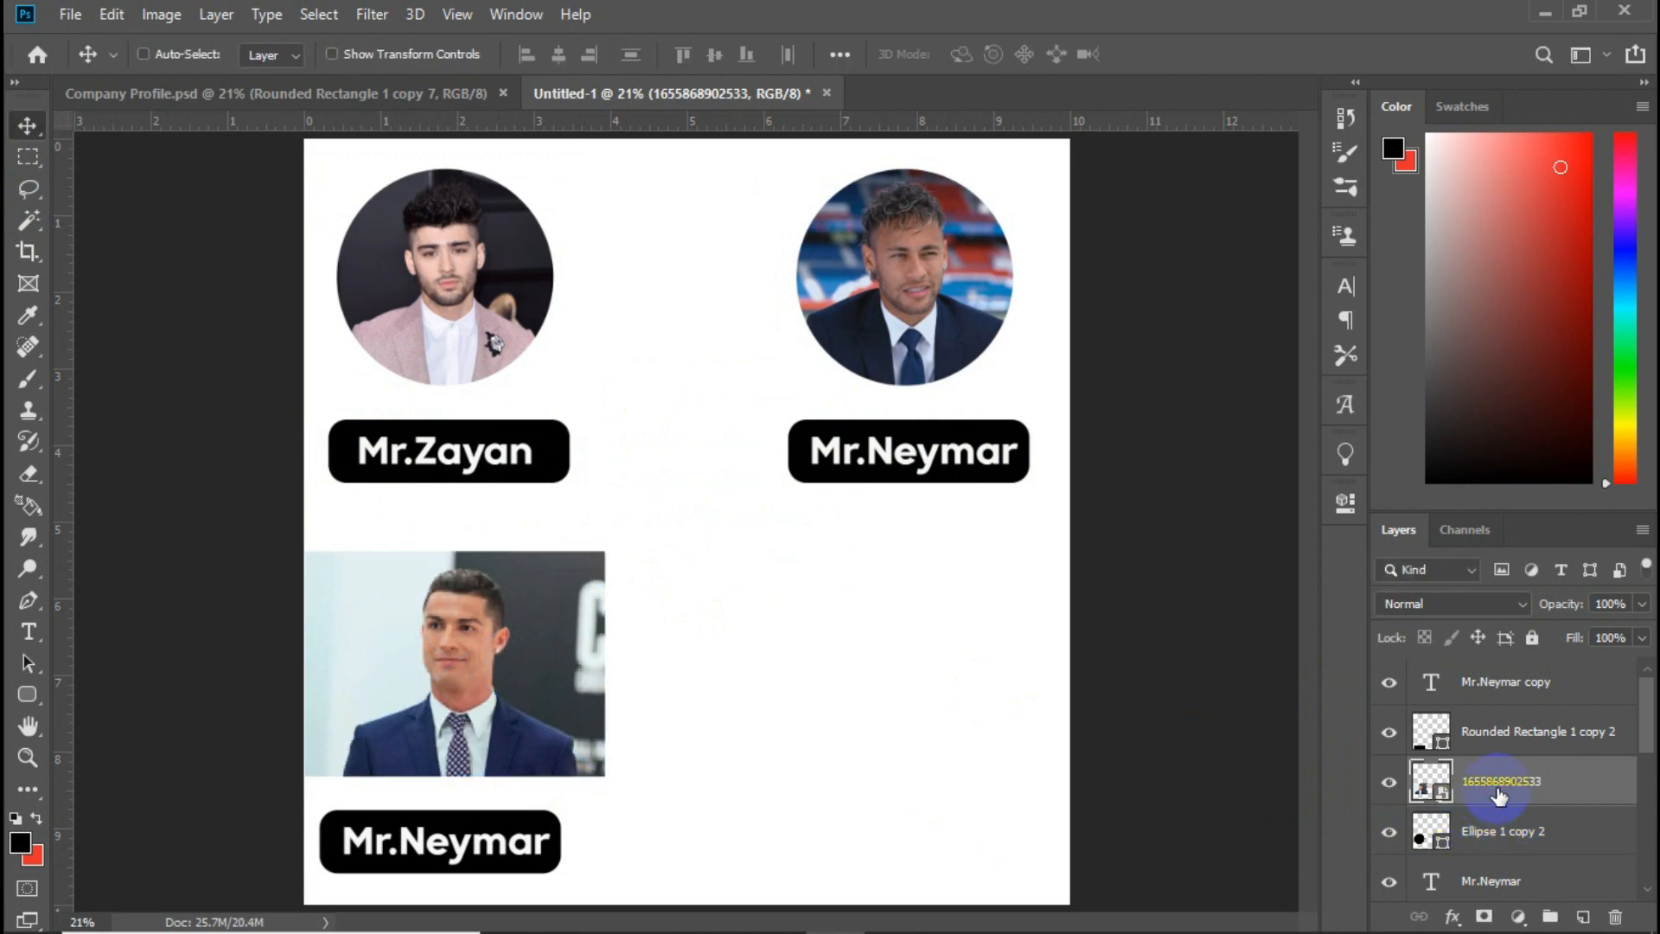
{"action": "right_click", "coordinate": [1498, 787]}
{"action": "left_click", "coordinate": [1264, 545]}
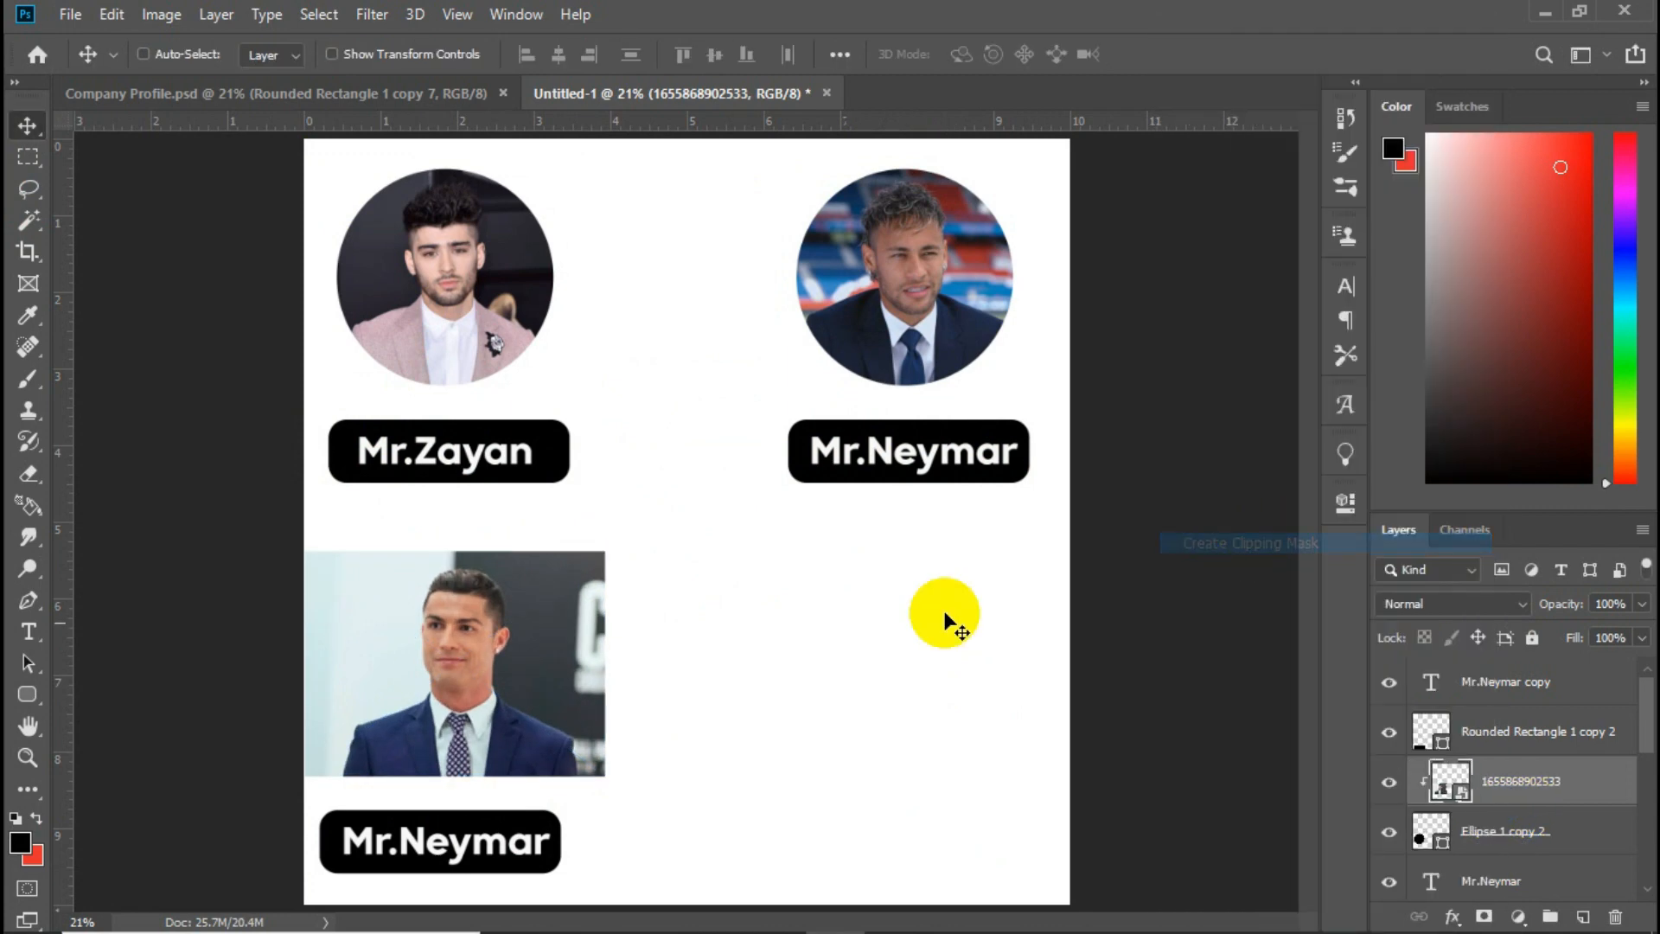
{"action": "left_click_drag", "start_coordinate": [394, 670], "coordinate": [432, 681]}
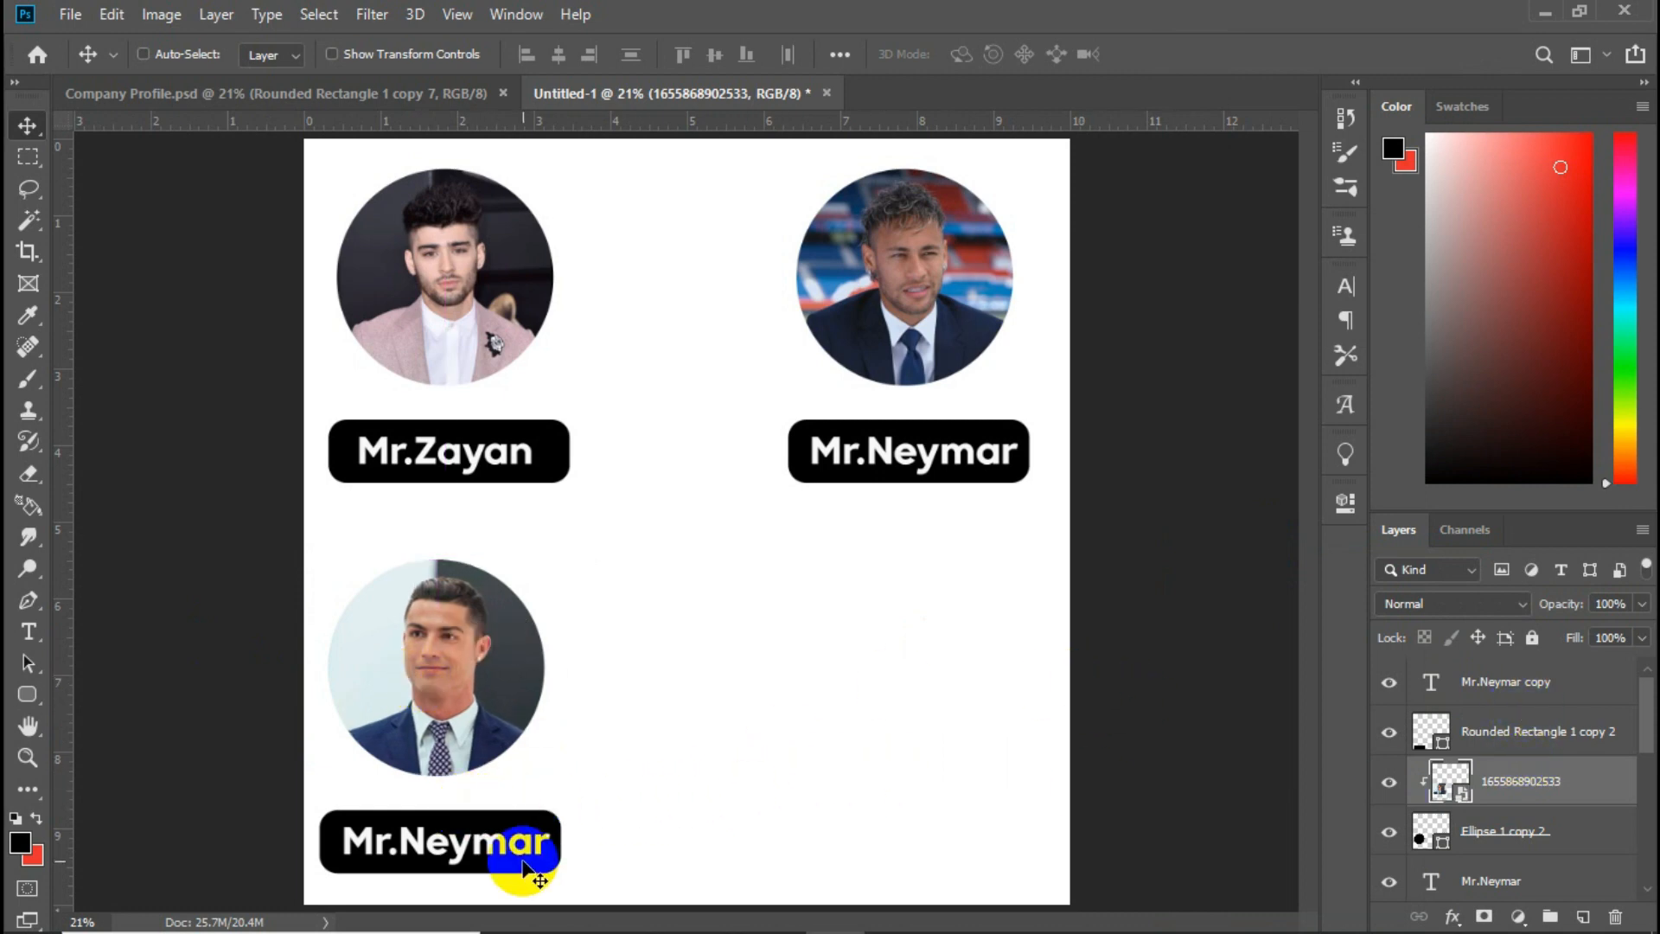
- Change the Mr.Neymar copy text on the canvas's lower-left label to "Mr.Ronal"
{"action": "left_click", "coordinate": [1522, 689]}
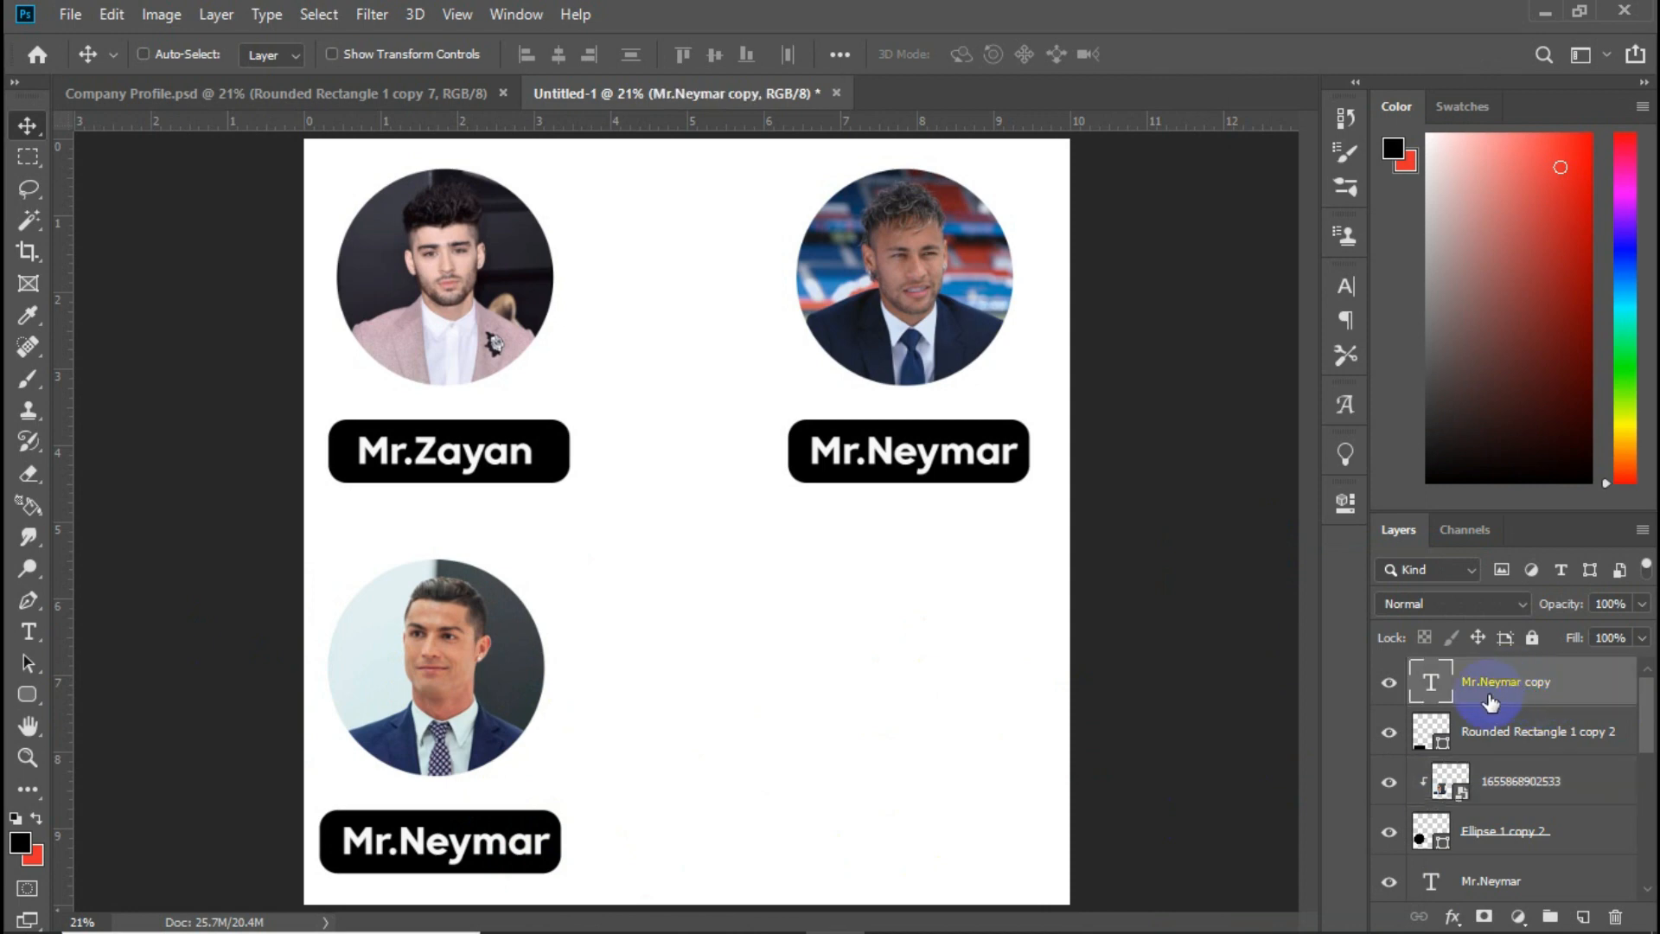
{"action": "key", "text": "t"}
{"action": "double_click", "coordinate": [450, 856]}
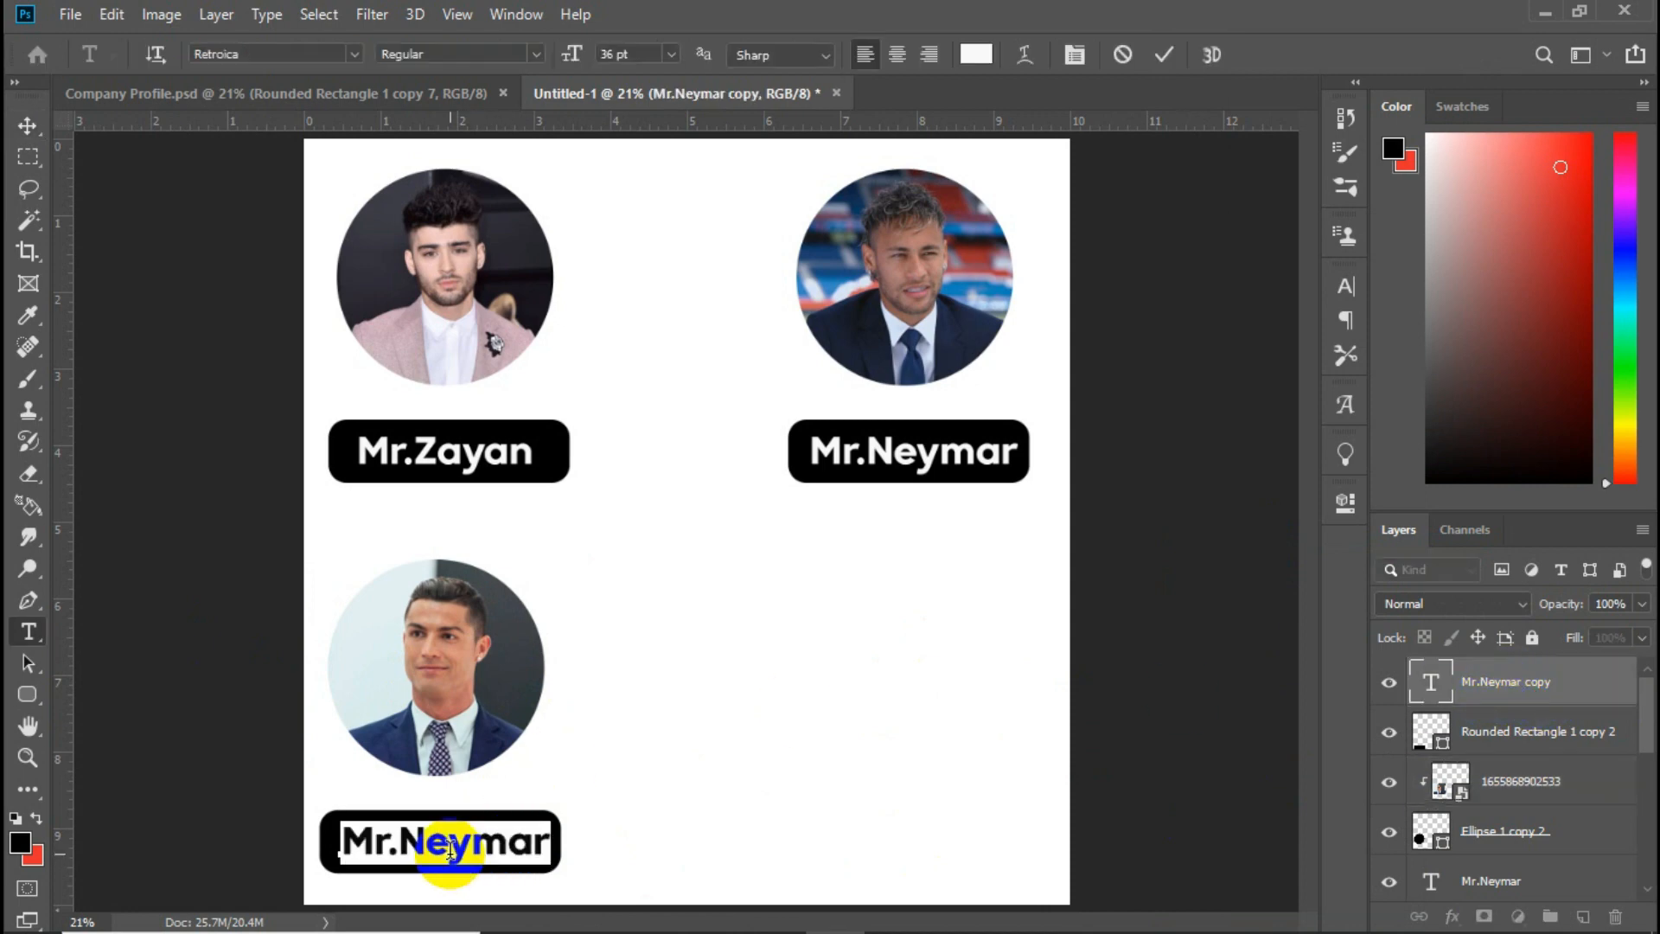
{"action": "left_click_drag", "start_coordinate": [395, 843], "coordinate": [662, 844]}
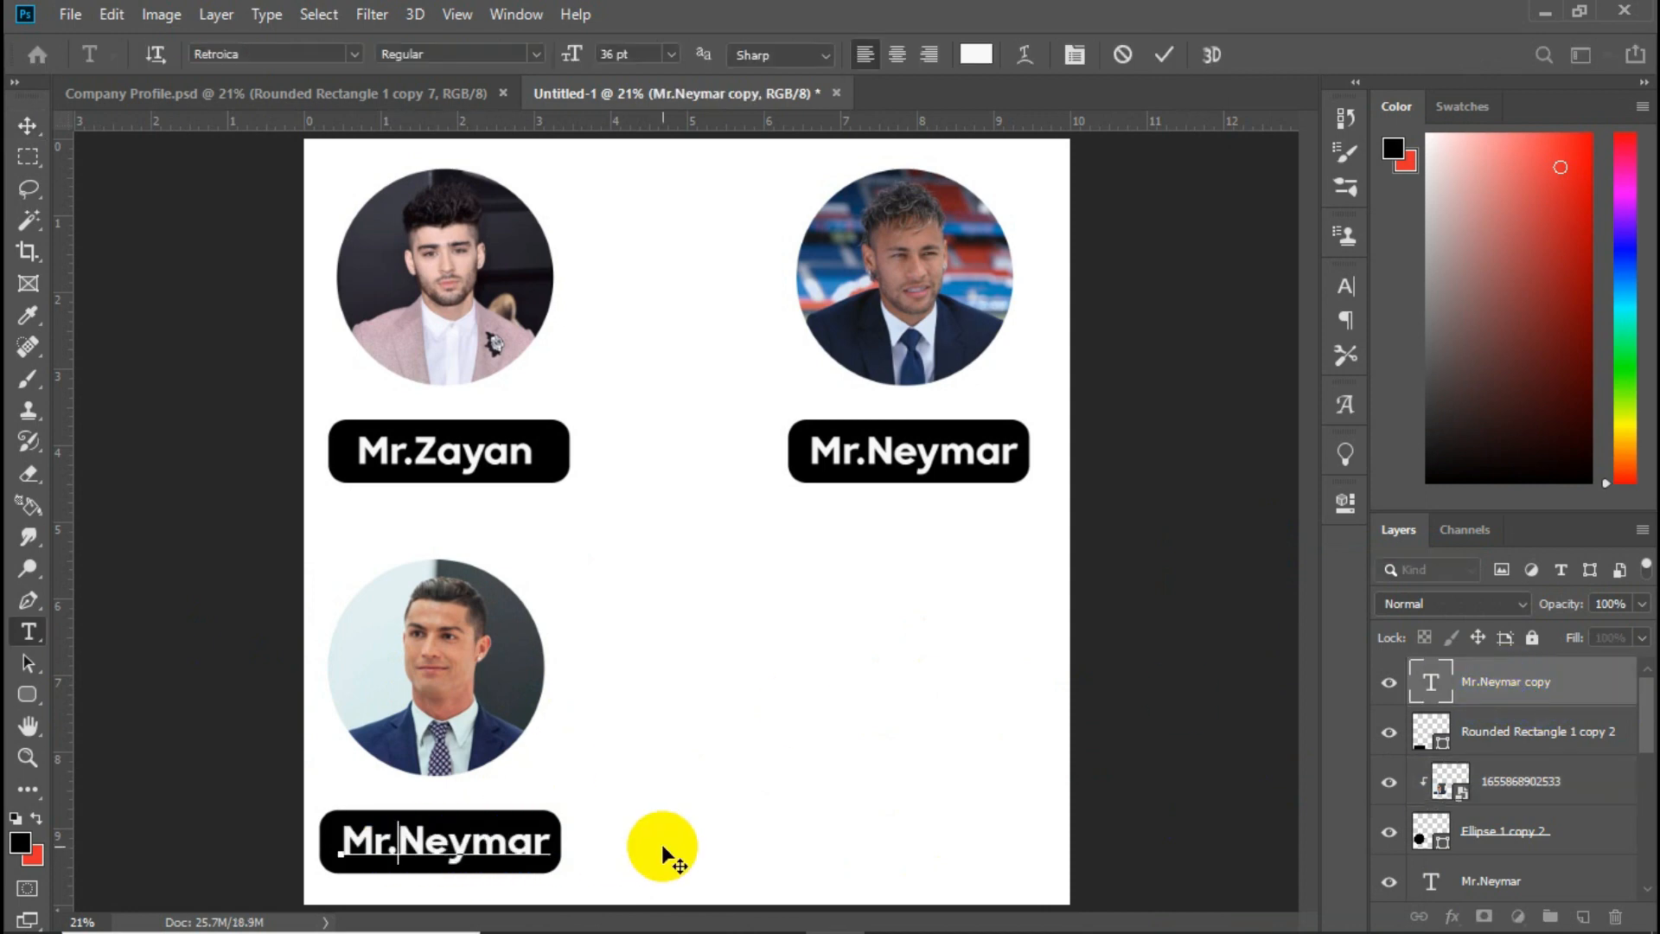
{"action": "key", "text": "BackSpace"}
{"action": "type", "text": "Ronal"}
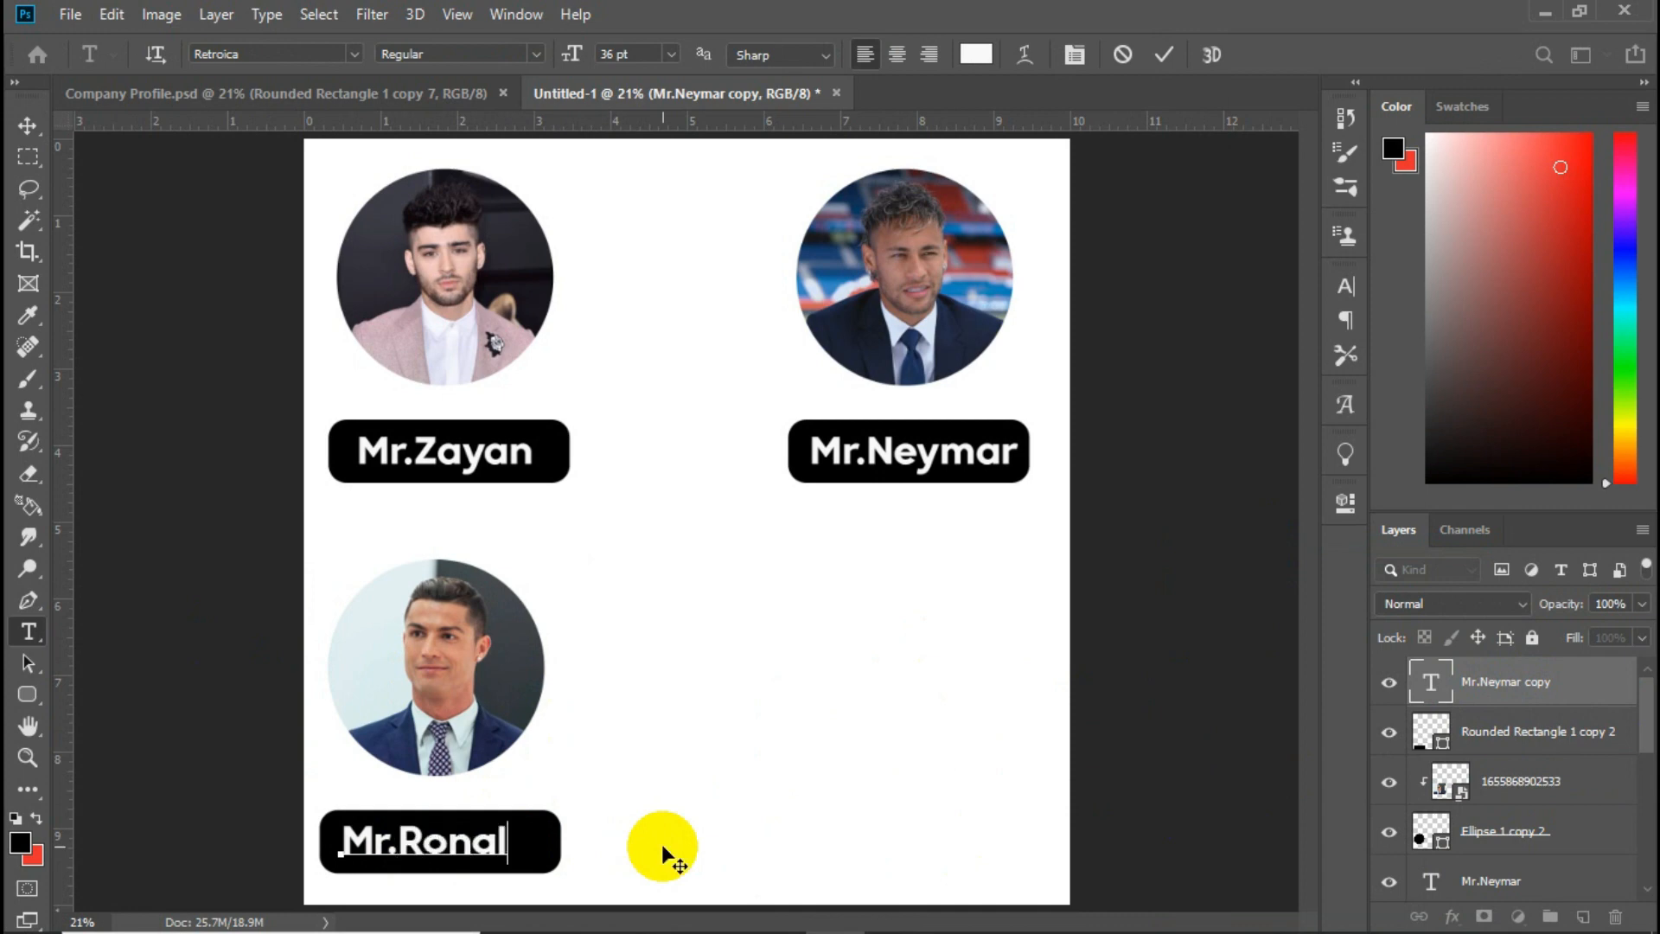
{"action": "key", "text": "ctrl+Return"}
{"action": "key", "text": "v"}
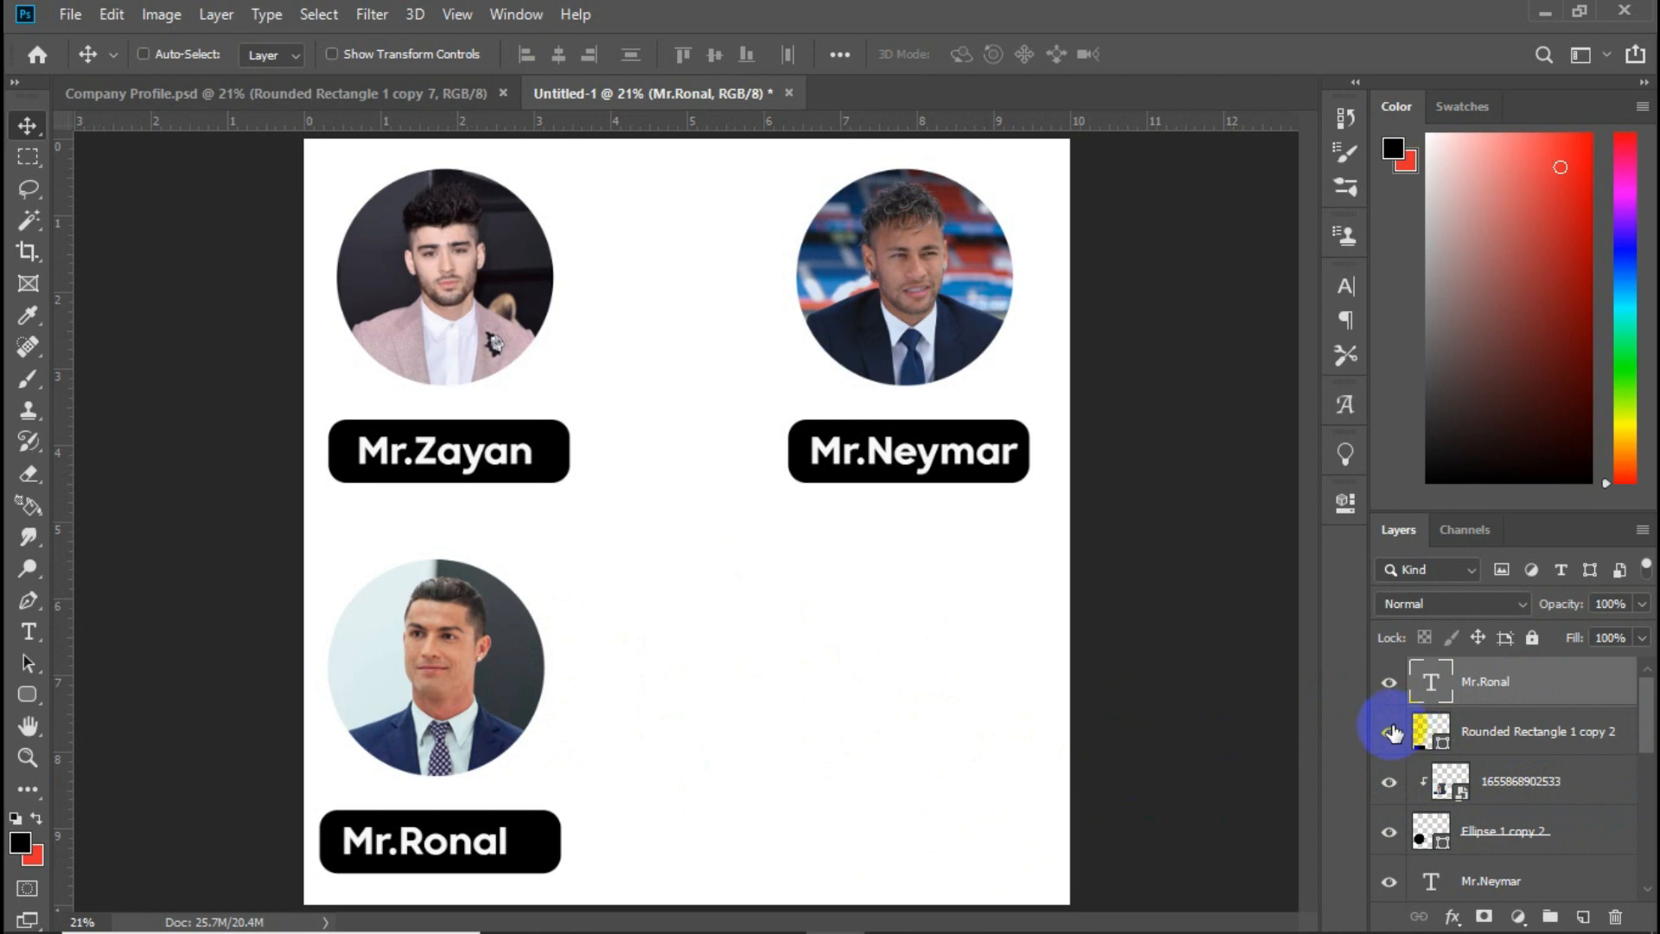
- Duplicate the Mr.Ronal text, Rounded Rectangle 1 copy 2 and Ellipse 1 copy 2 layers together and move the copies to the canvas's lower-right area
{"action": "left_click", "coordinate": [1564, 743], "text": "shift"}
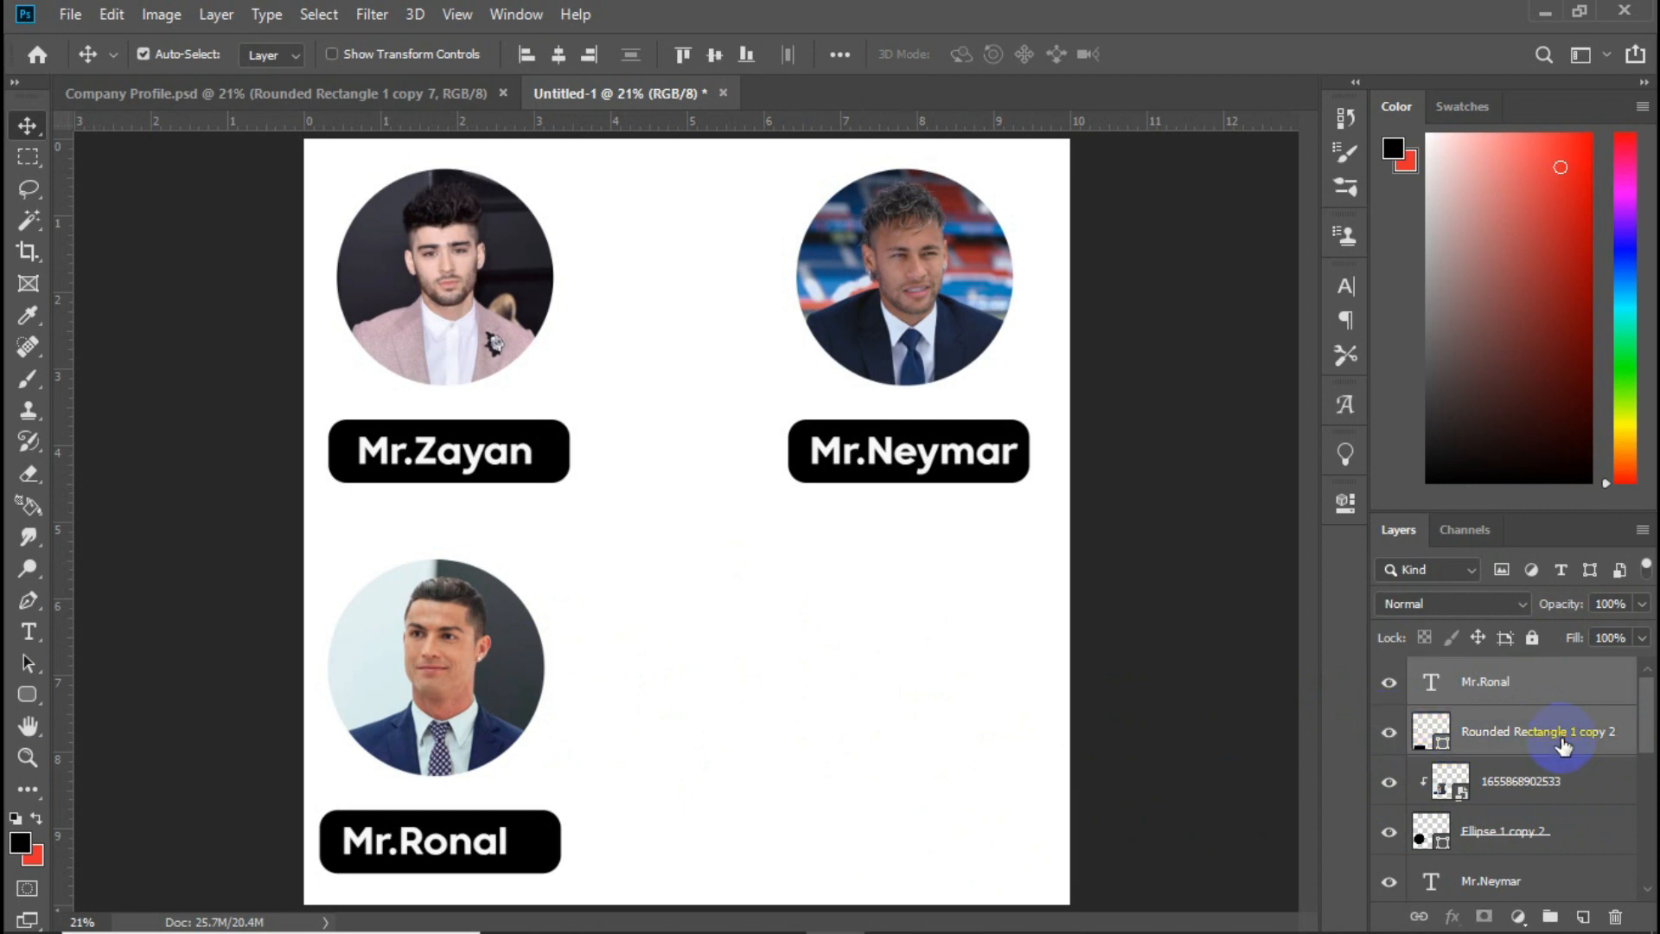
{"action": "left_click", "coordinate": [1520, 832], "text": "shift"}
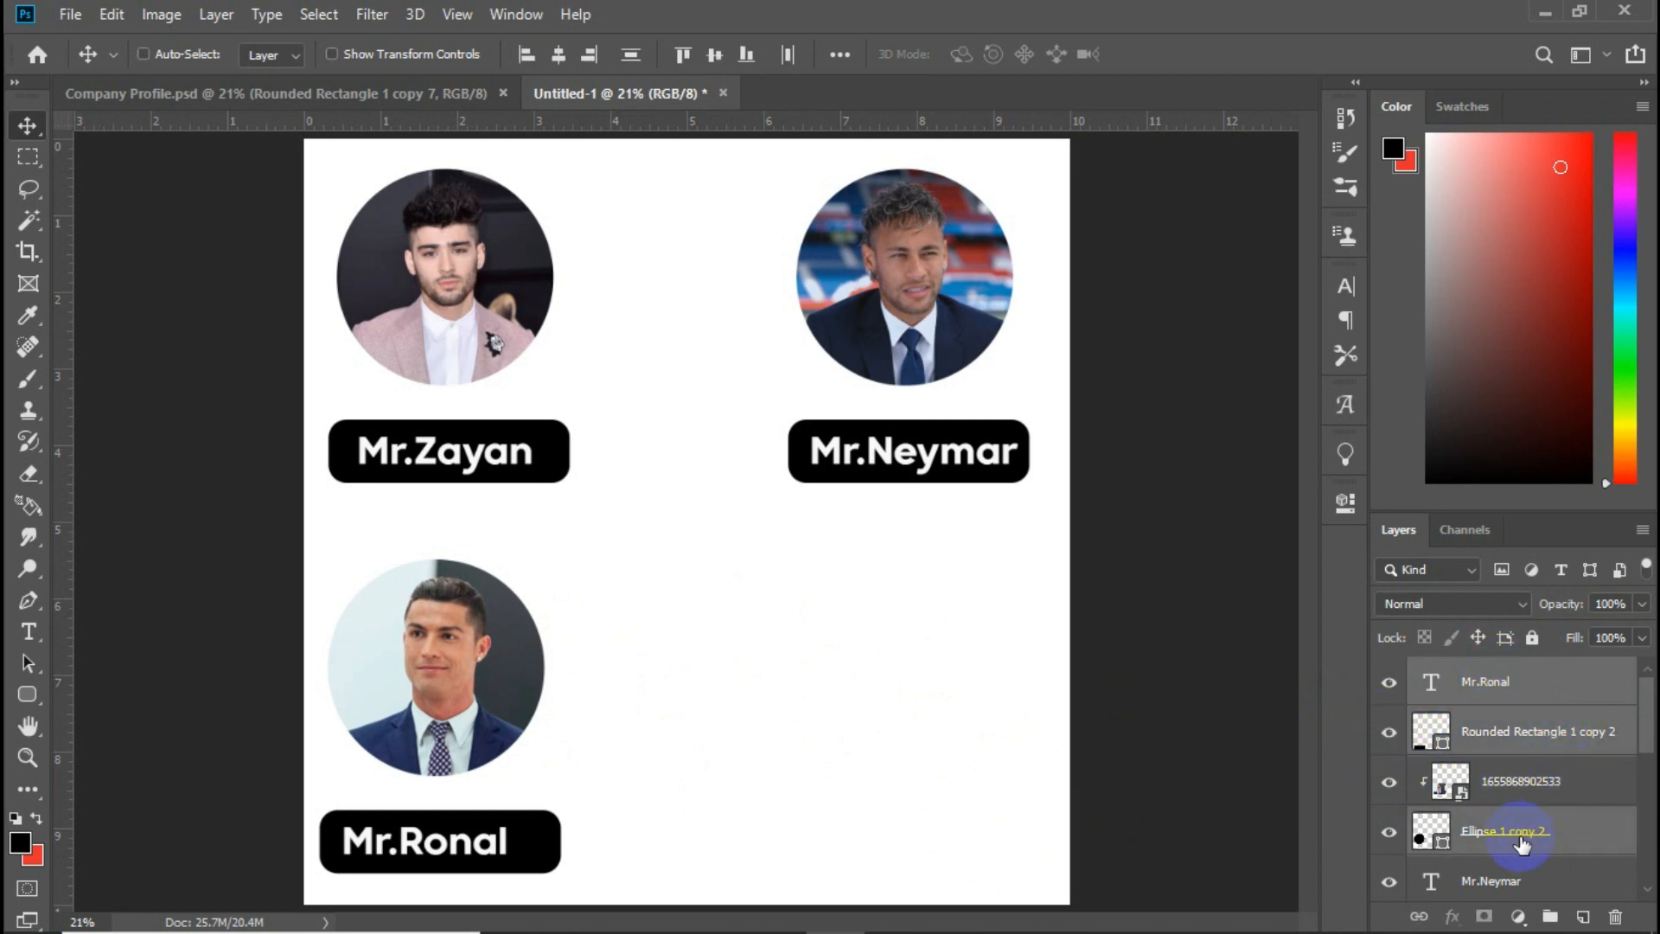
{"action": "key", "text": "ctrl+j"}
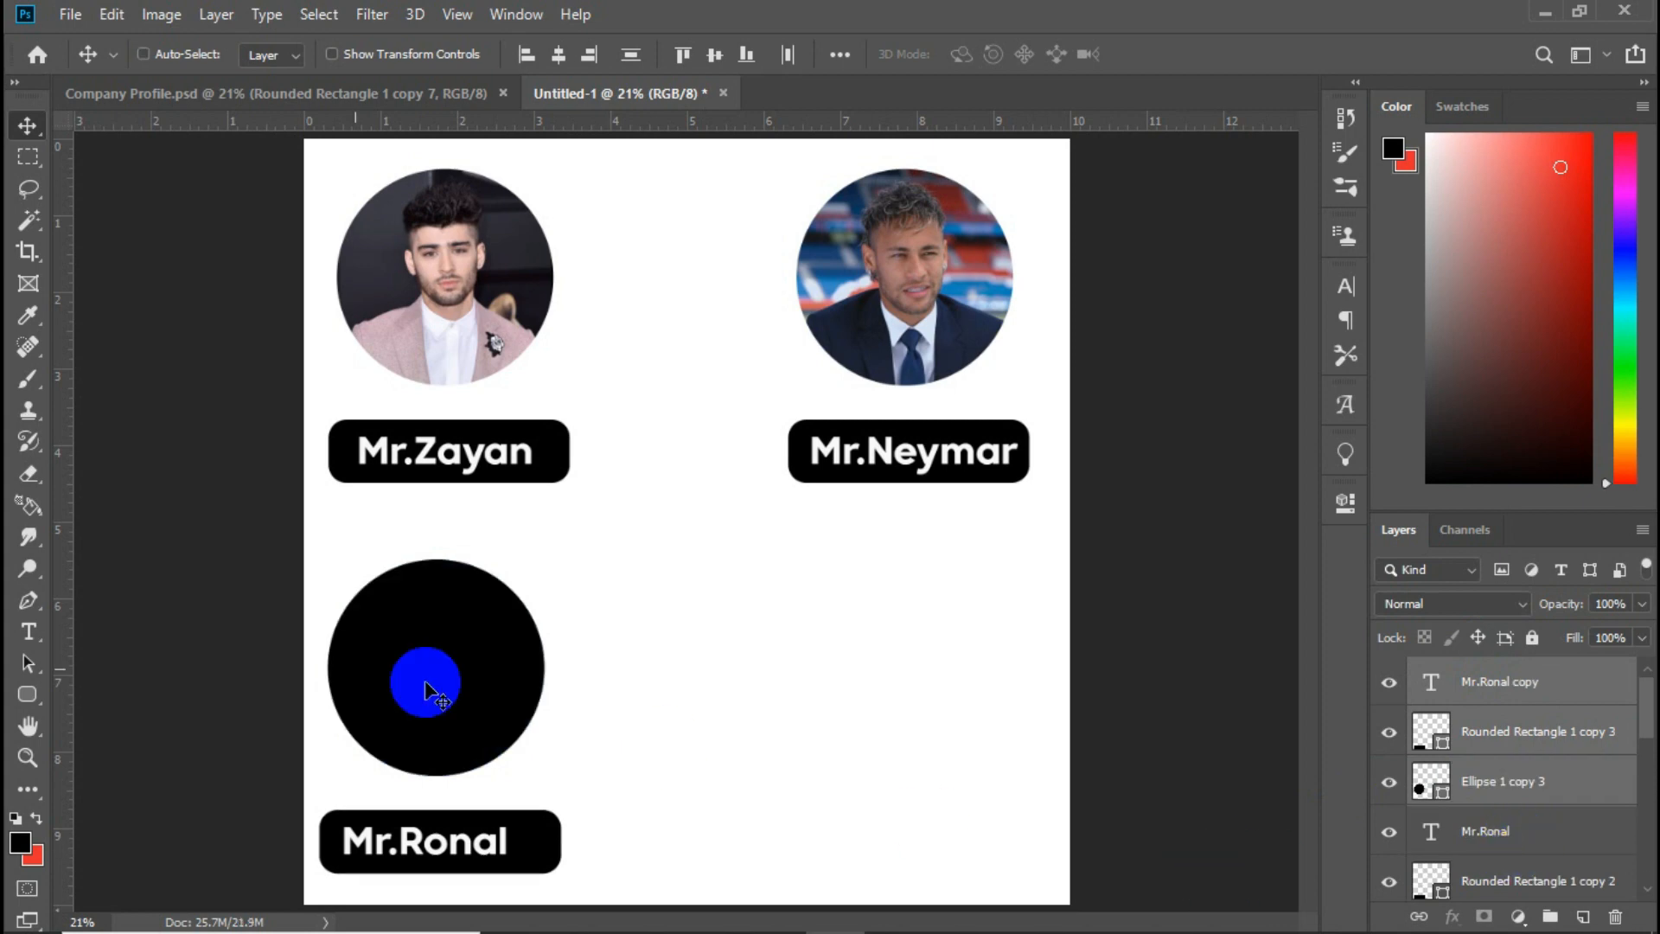
{"action": "left_click_drag", "start_coordinate": [315, 709], "coordinate": [871, 711]}
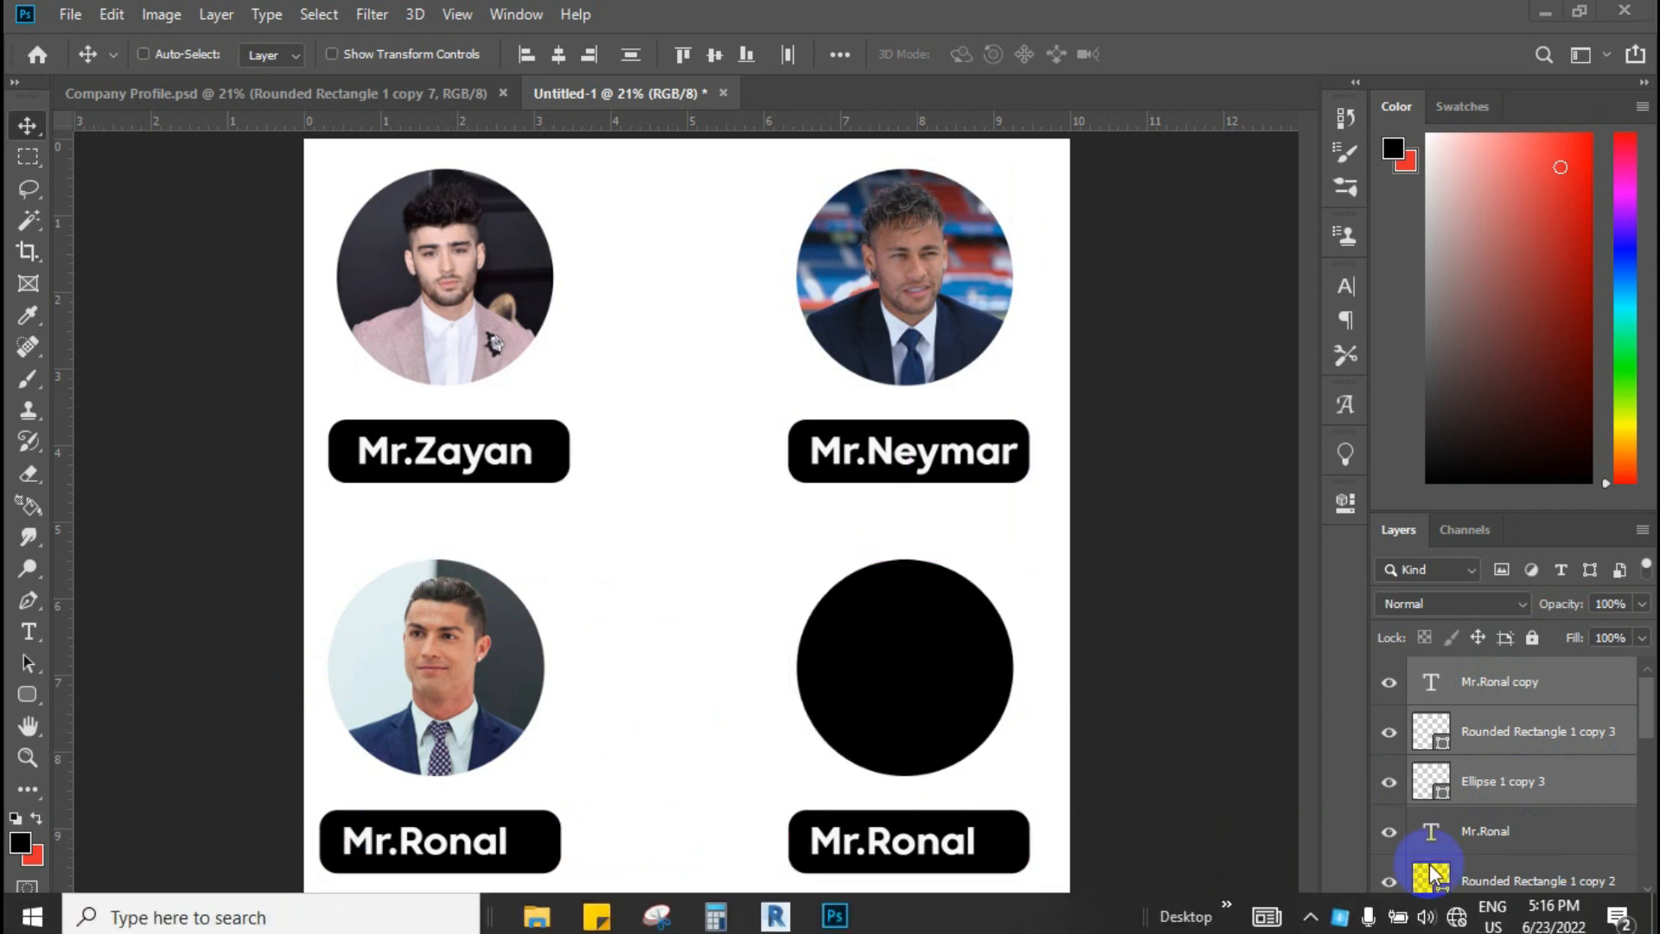
- Place the portrait photo 1655869941577.jpg from the Pictures folder into the document directly above the Ellipse 1 copy 3 layer
{"action": "left_click", "coordinate": [1537, 800]}
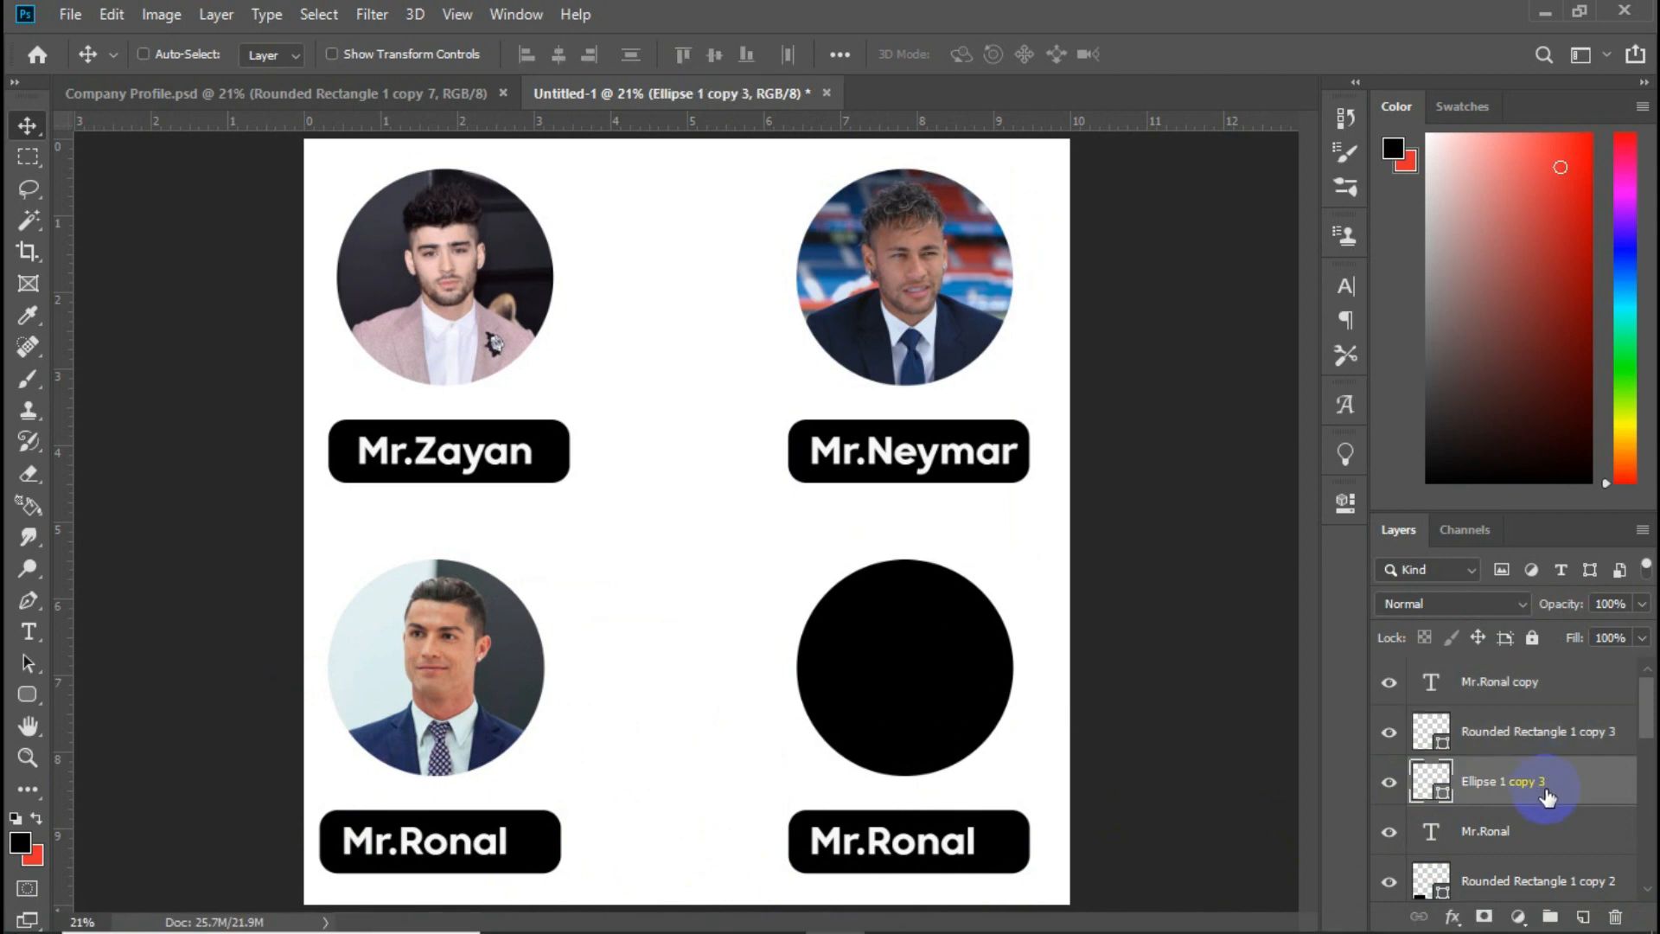
{"action": "left_click", "coordinate": [552, 908]}
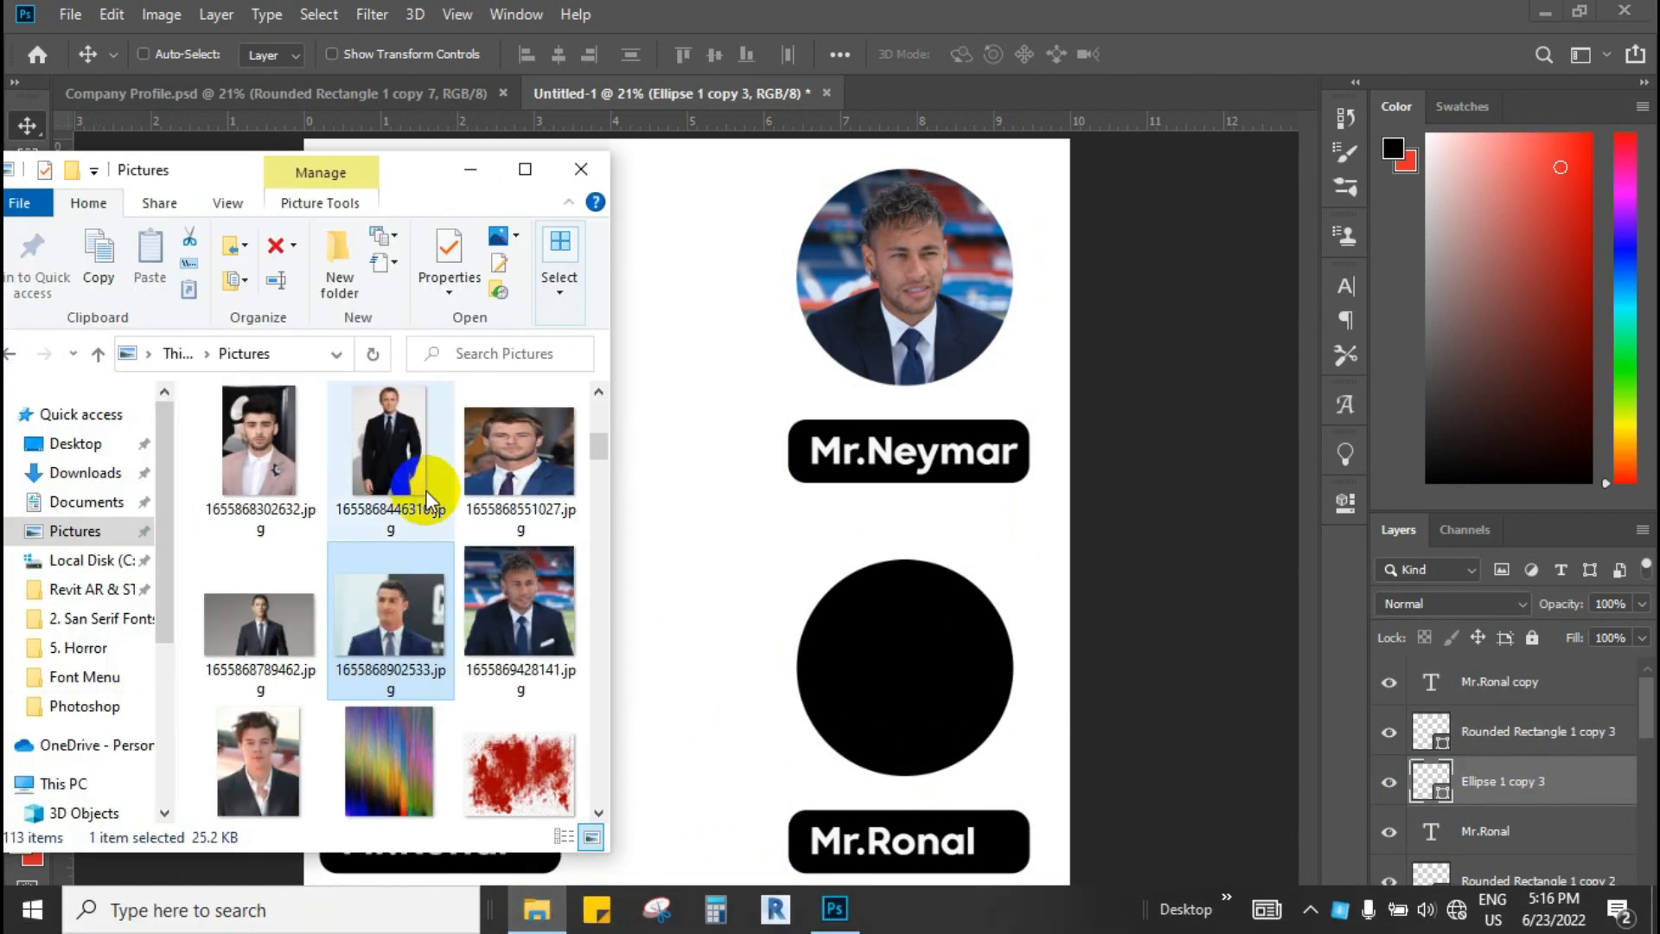
{"action": "left_click_drag", "start_coordinate": [271, 714], "coordinate": [878, 664]}
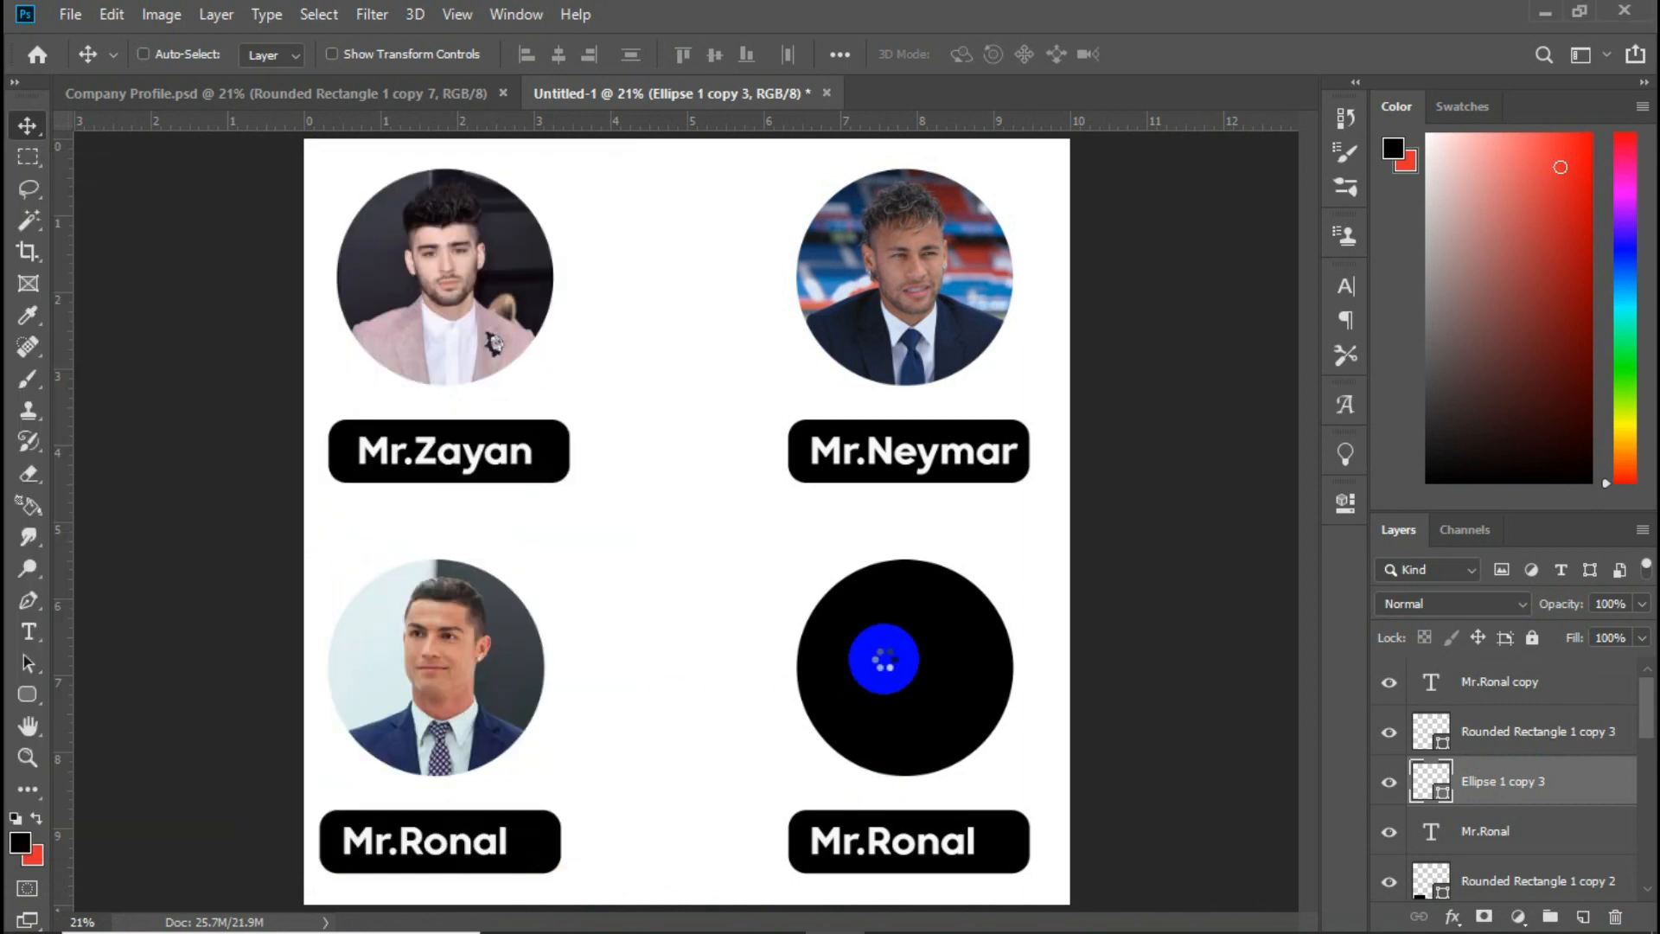
{"action": "left_click_drag", "start_coordinate": [391, 146], "coordinate": [914, 669]}
{"action": "left_click_drag", "start_coordinate": [802, 536], "coordinate": [833, 562]}
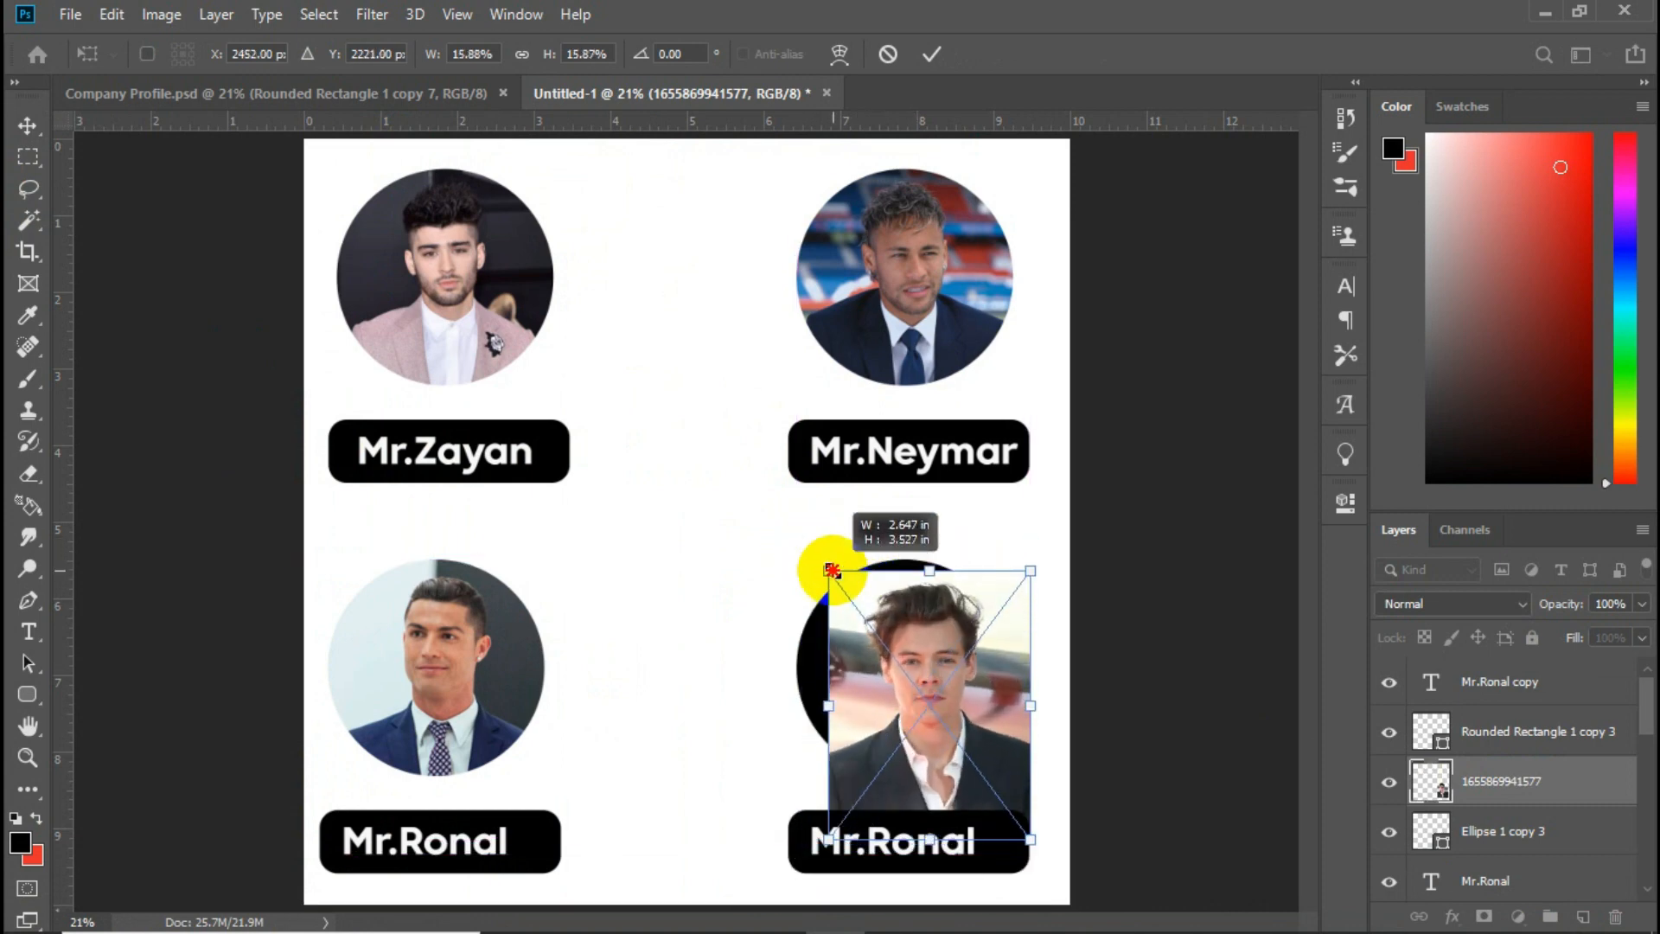
{"action": "left_click_drag", "start_coordinate": [965, 715], "coordinate": [939, 683]}
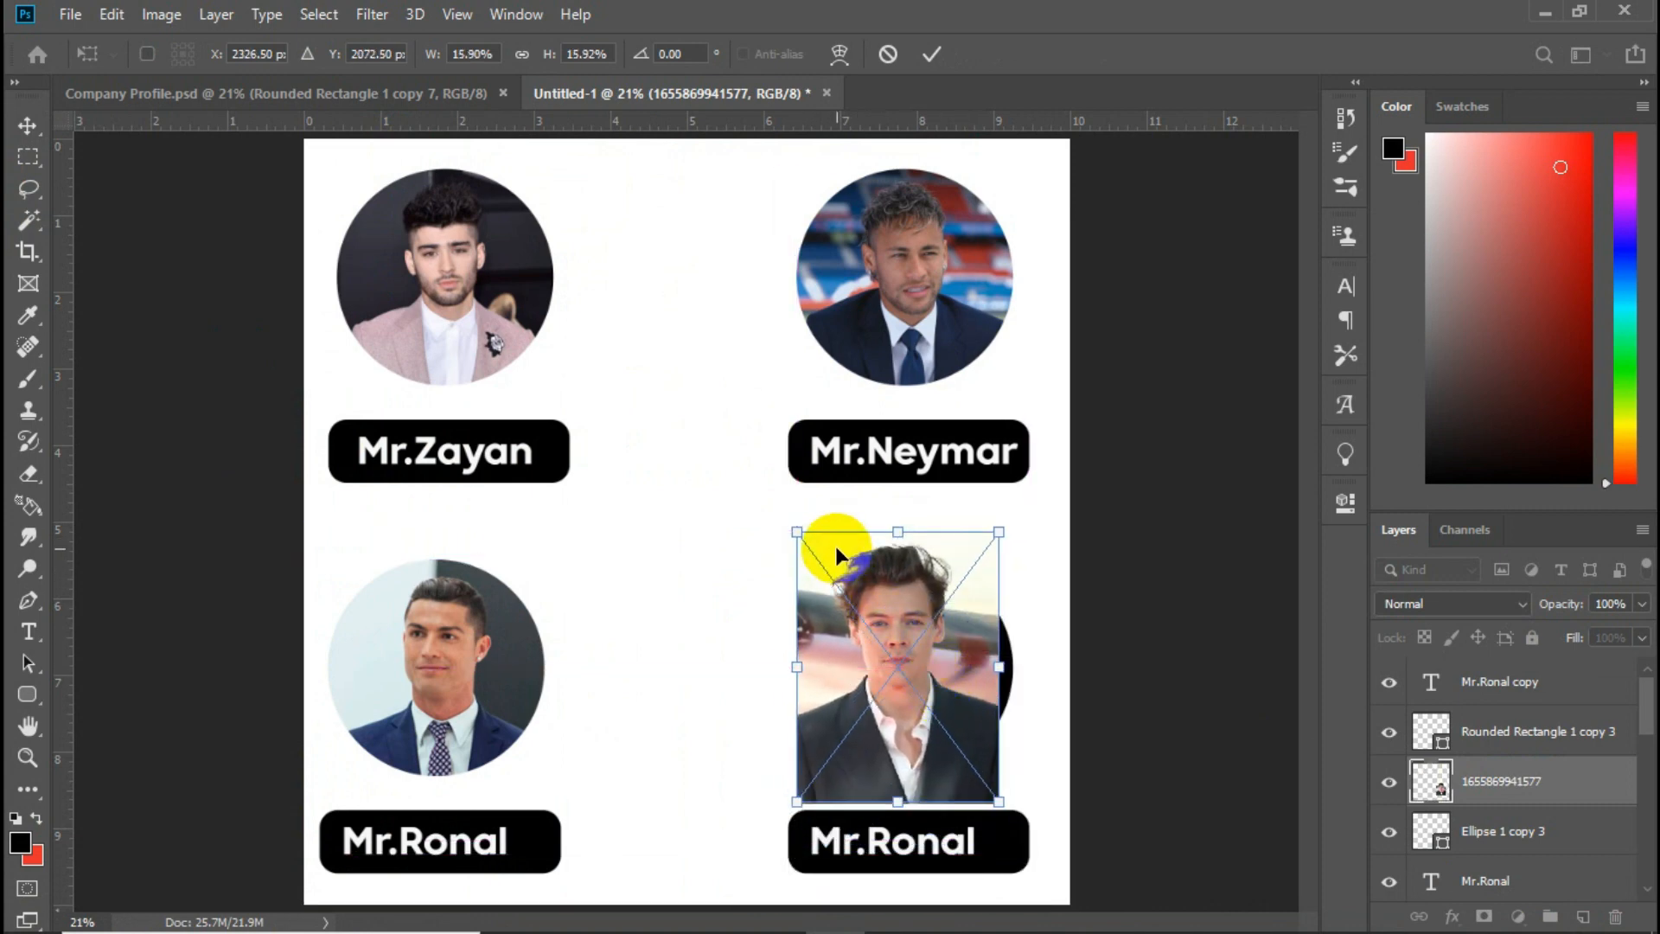
{"action": "left_click_drag", "start_coordinate": [797, 533], "coordinate": [786, 521]}
{"action": "left_click_drag", "start_coordinate": [887, 604], "coordinate": [902, 605]}
{"action": "left_click_drag", "start_coordinate": [801, 522], "coordinate": [787, 502]}
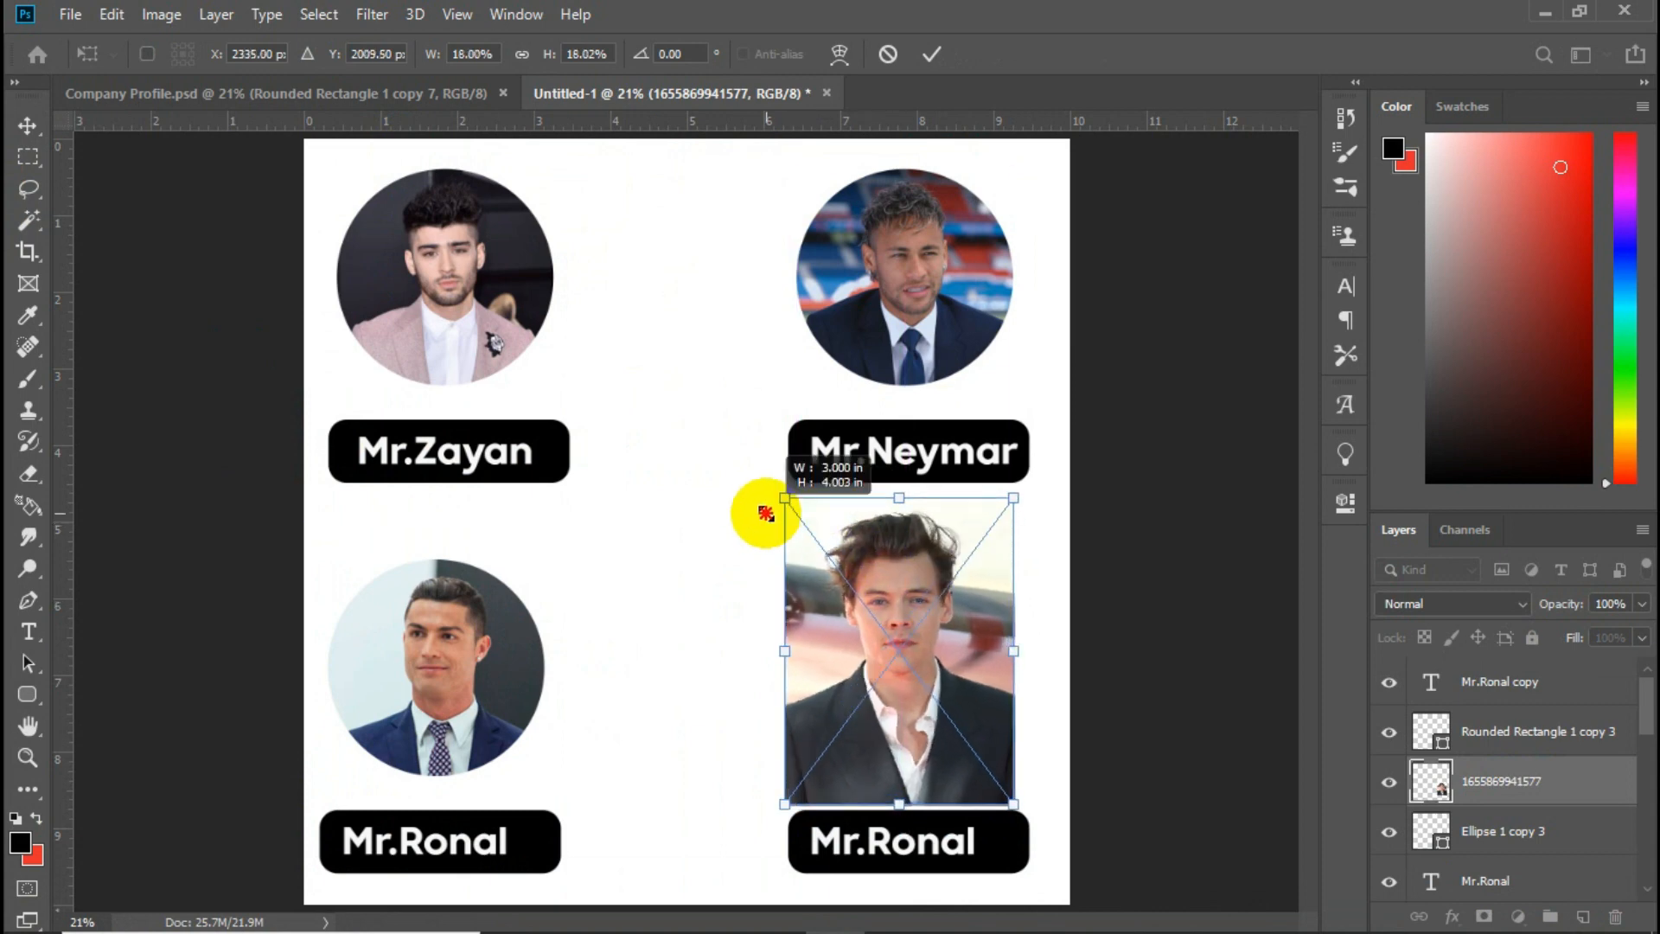
{"action": "left_click", "coordinate": [932, 56]}
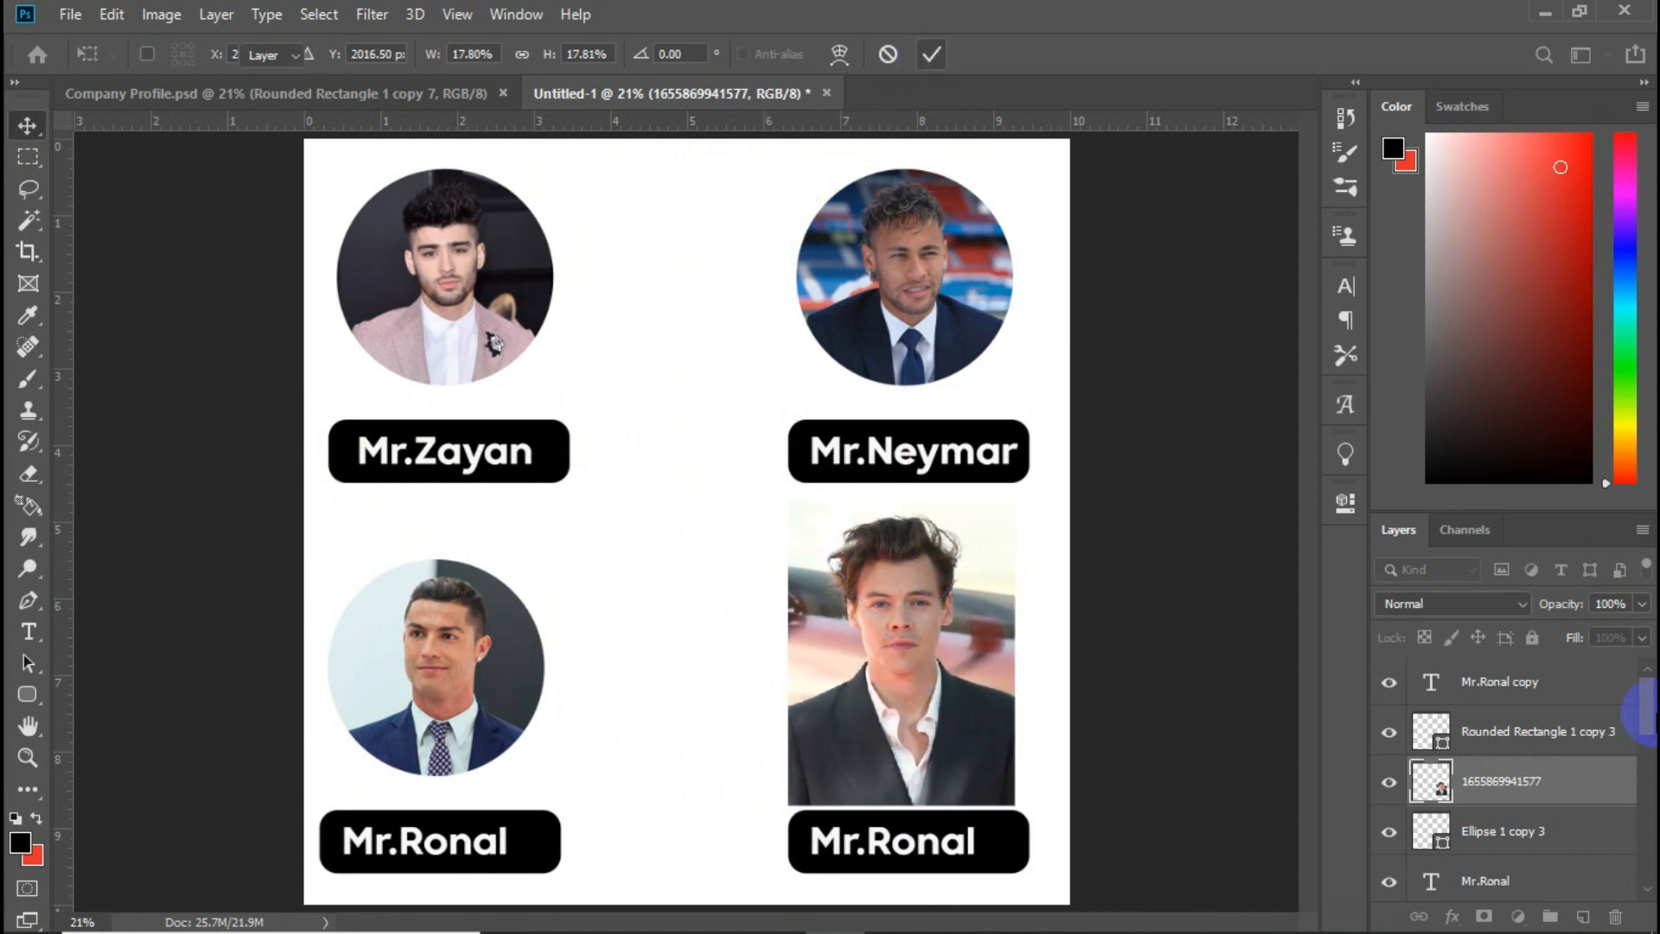
{"action": "right_click", "coordinate": [1515, 783]}
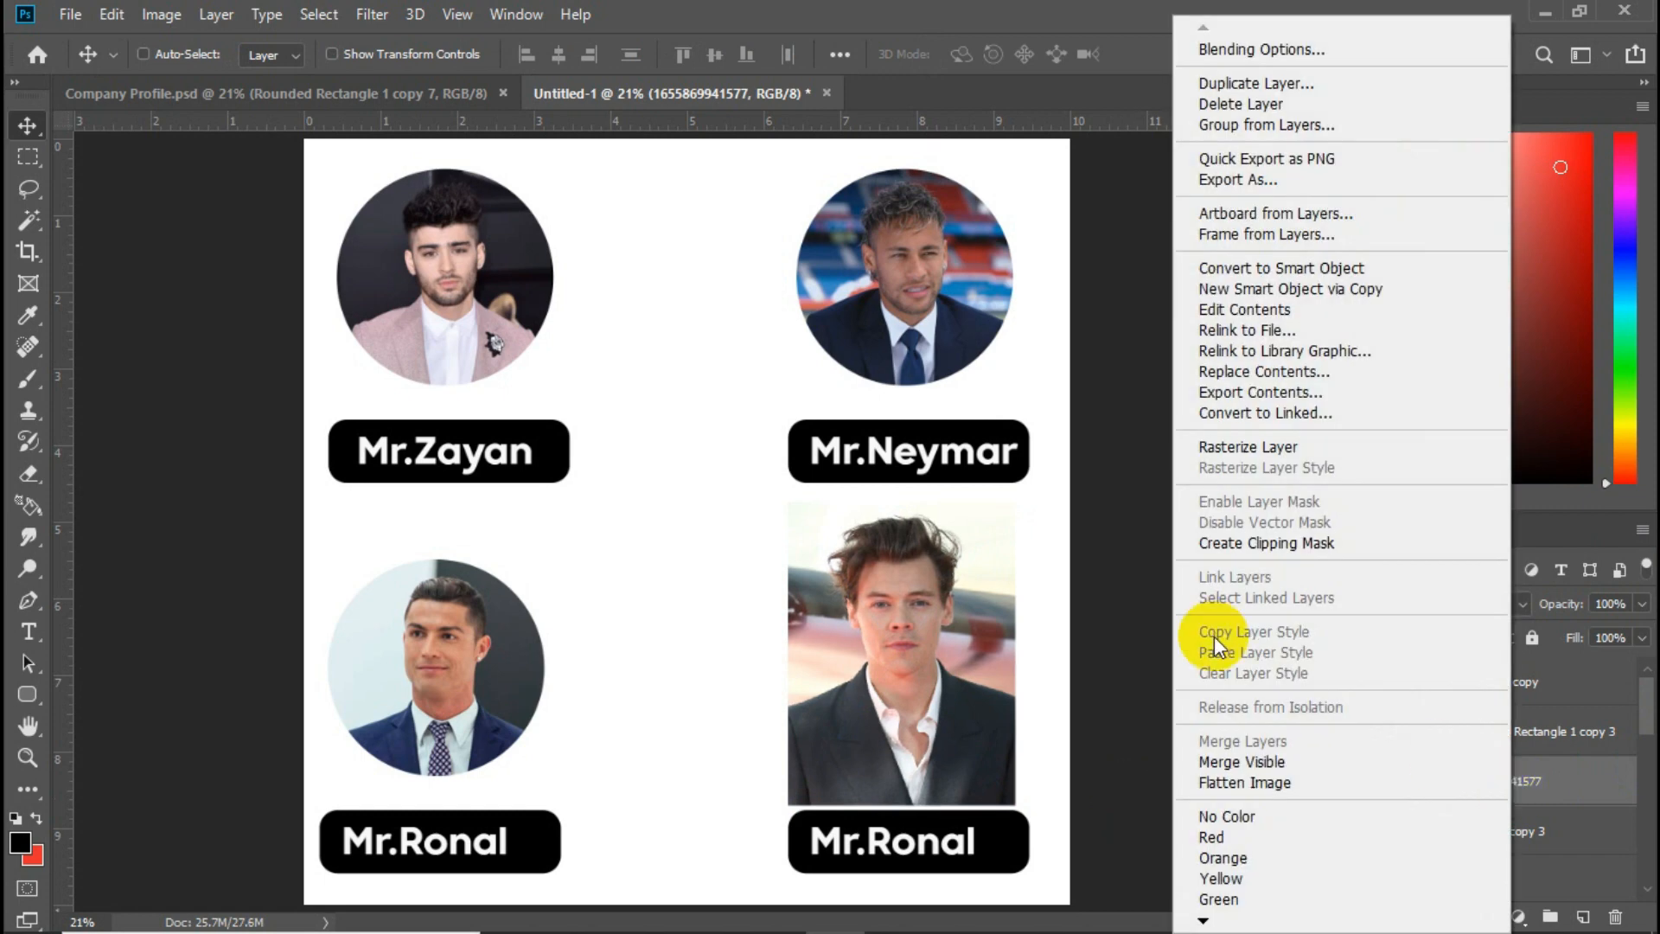
{"action": "left_click", "coordinate": [1245, 543]}
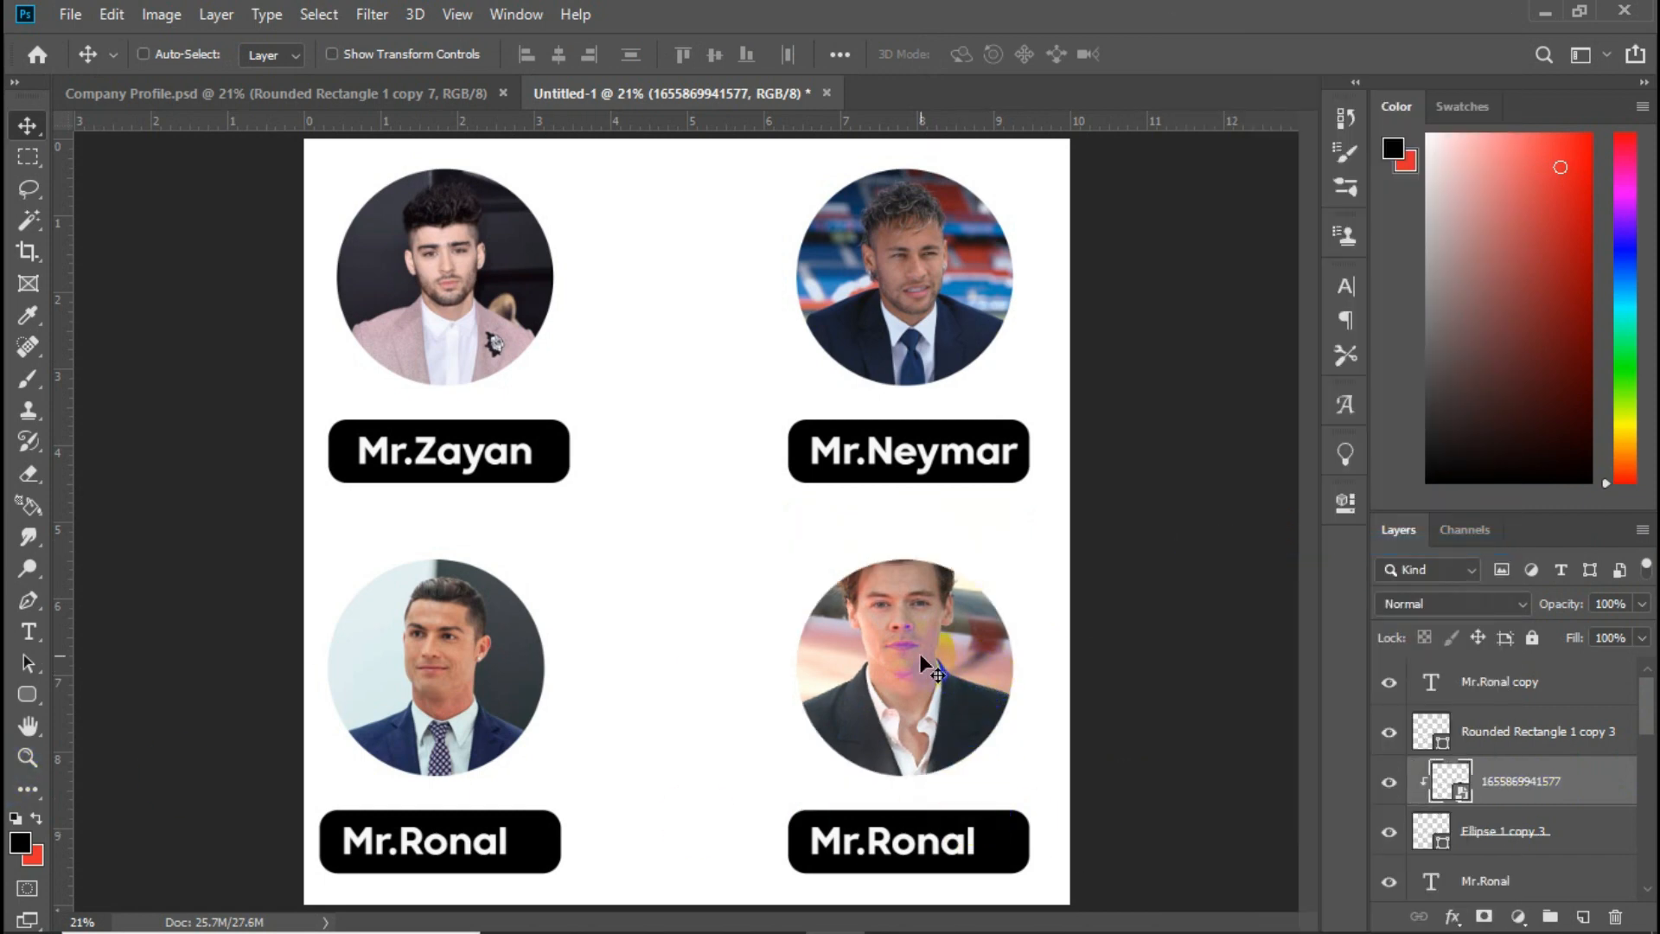
{"action": "left_click_drag", "start_coordinate": [922, 660], "coordinate": [928, 707]}
{"action": "left_click", "coordinate": [540, 848]}
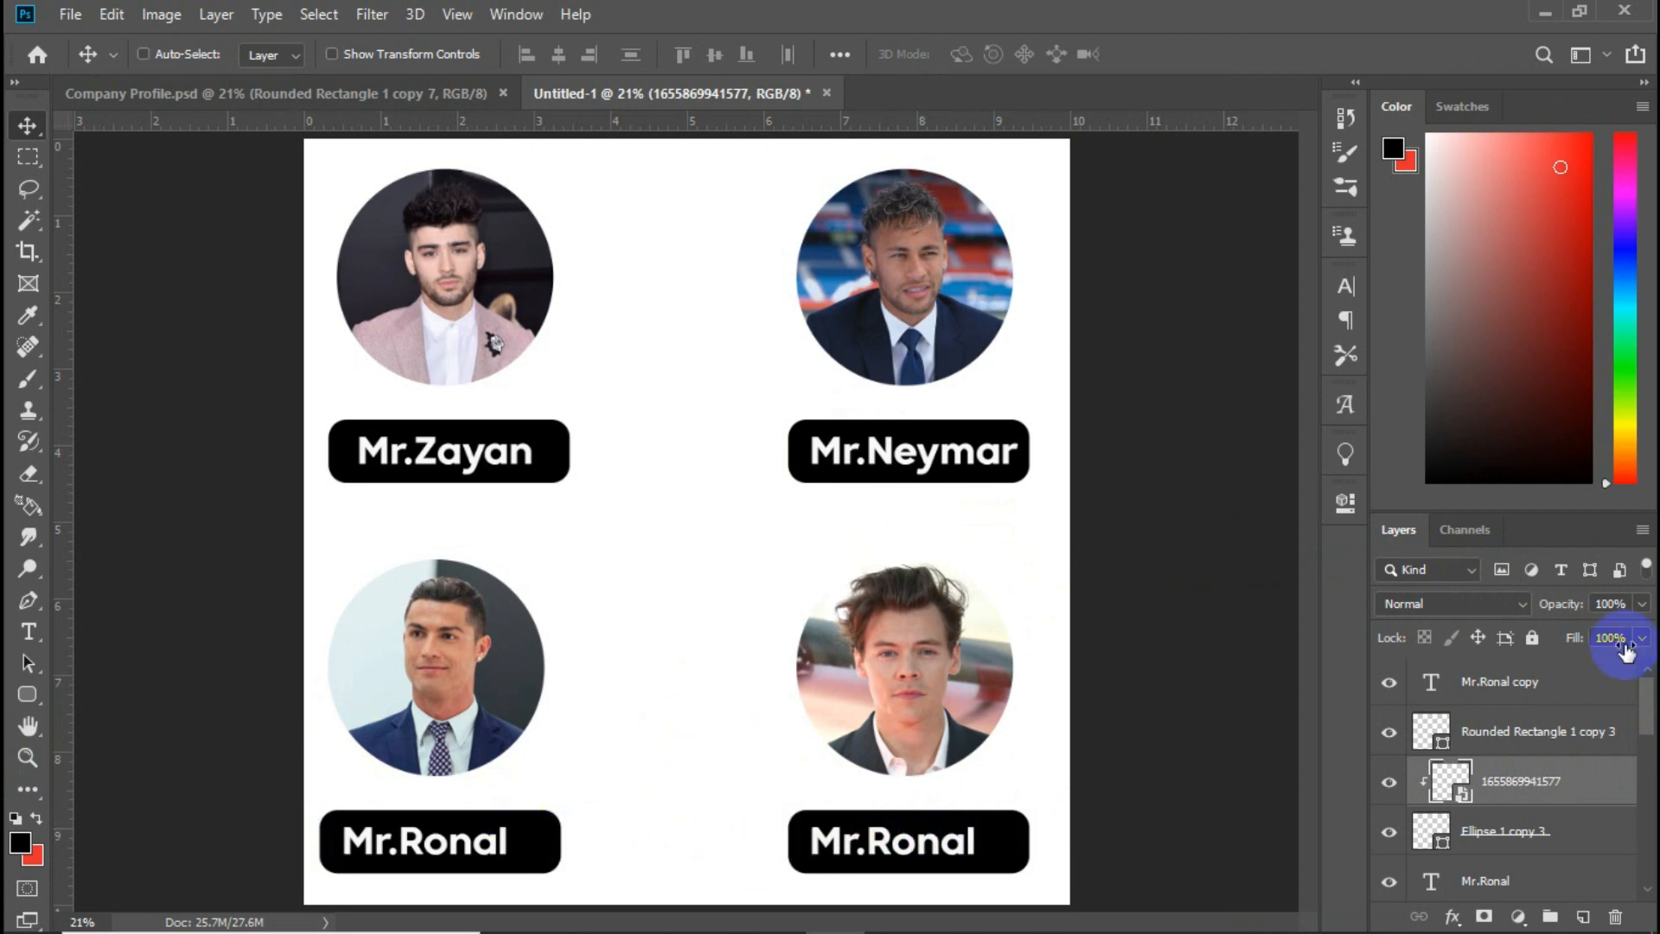
- Change the Mr.Ronal copy text on the canvas's lower-right label to "Mr.Harry" and nudge it slightly right within its black label
{"action": "left_click", "coordinate": [1539, 684]}
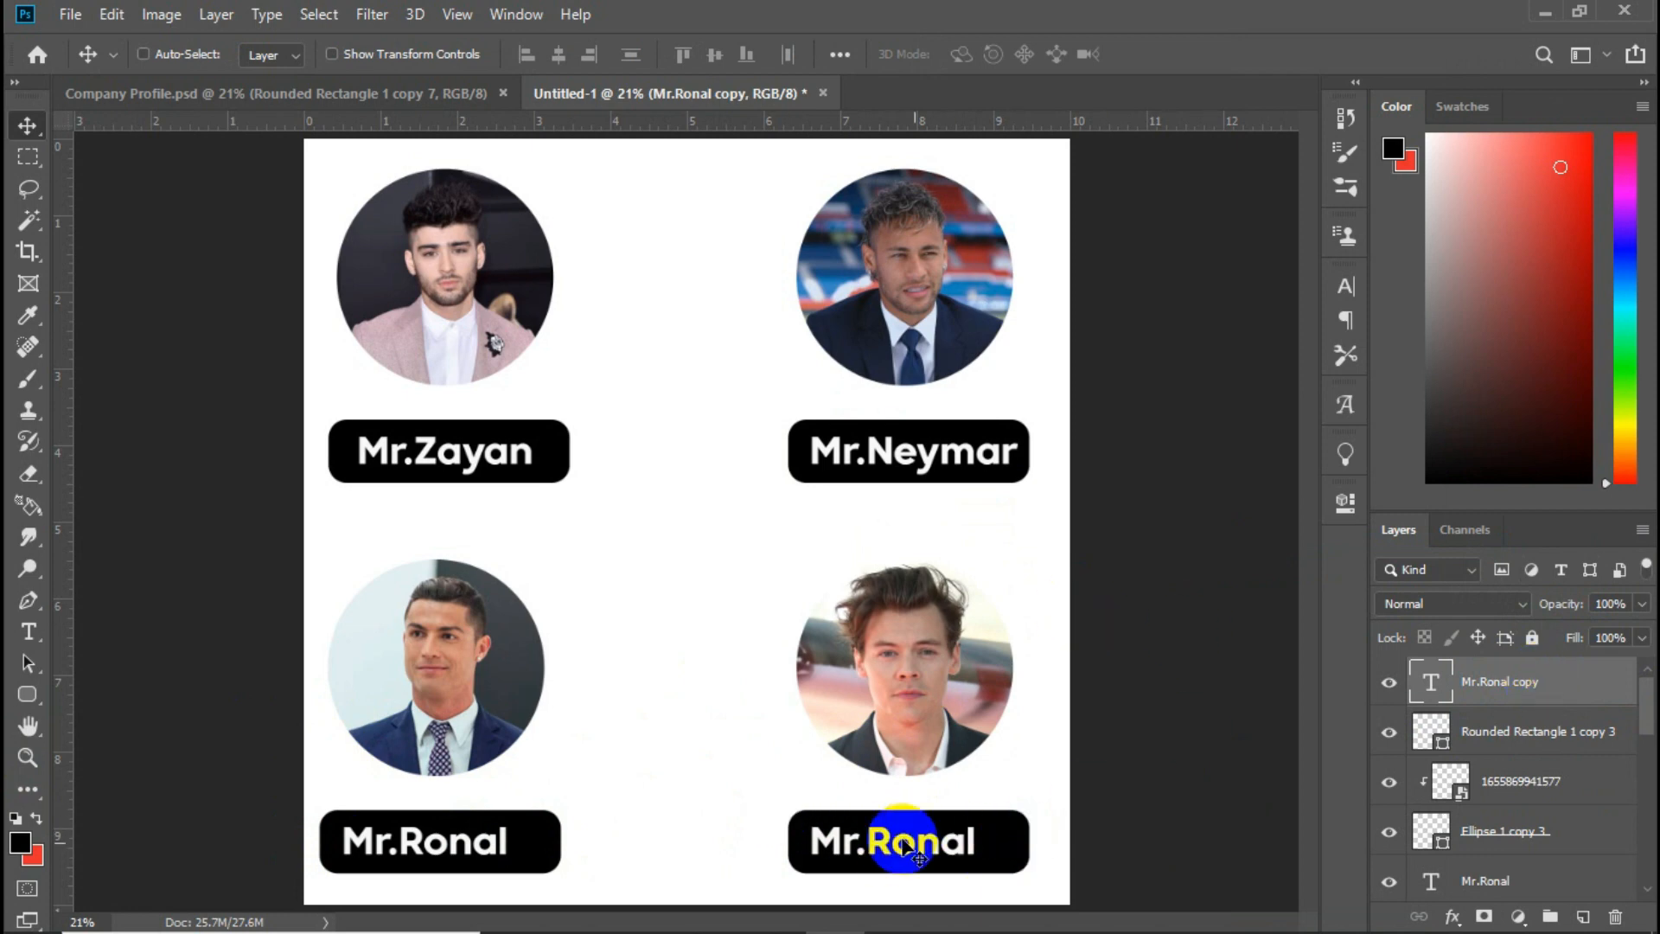
{"action": "key", "text": "t"}
{"action": "double_click", "coordinate": [949, 847]}
{"action": "left_click", "coordinate": [871, 852]}
{"action": "left_click_drag", "start_coordinate": [871, 852], "coordinate": [1047, 839]}
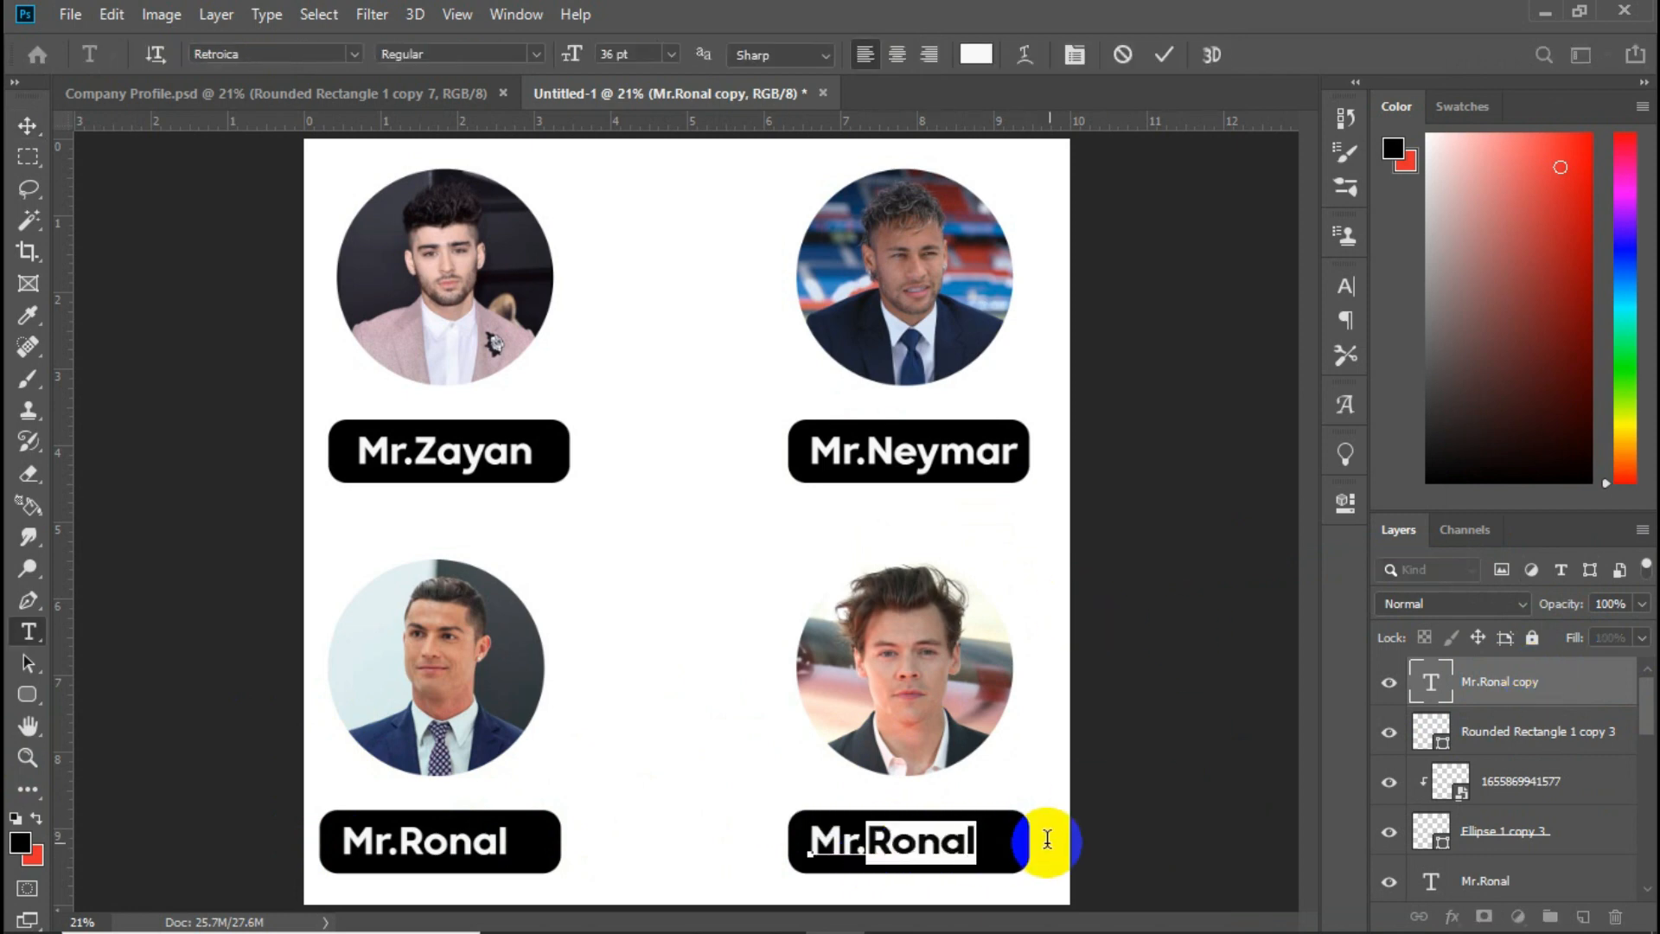
{"action": "key", "text": "BackSpace"}
{"action": "type", "text": "Ha"}
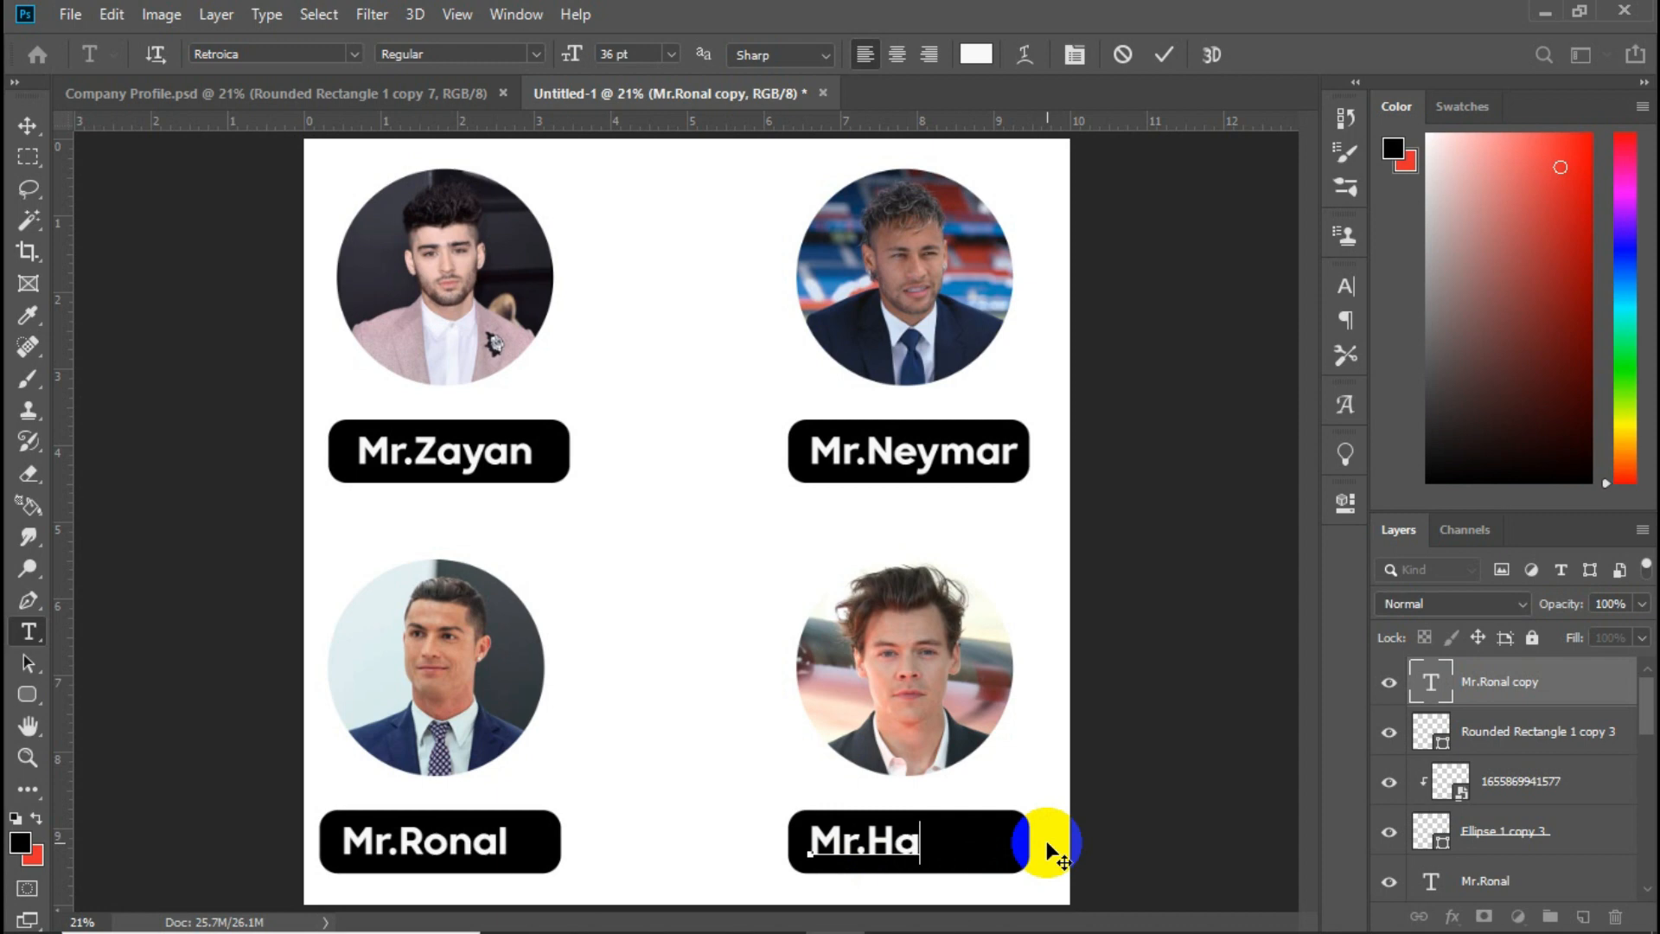
{"action": "type", "text": "rry"}
{"action": "key", "text": "ctrl+Return"}
{"action": "key", "text": "v"}
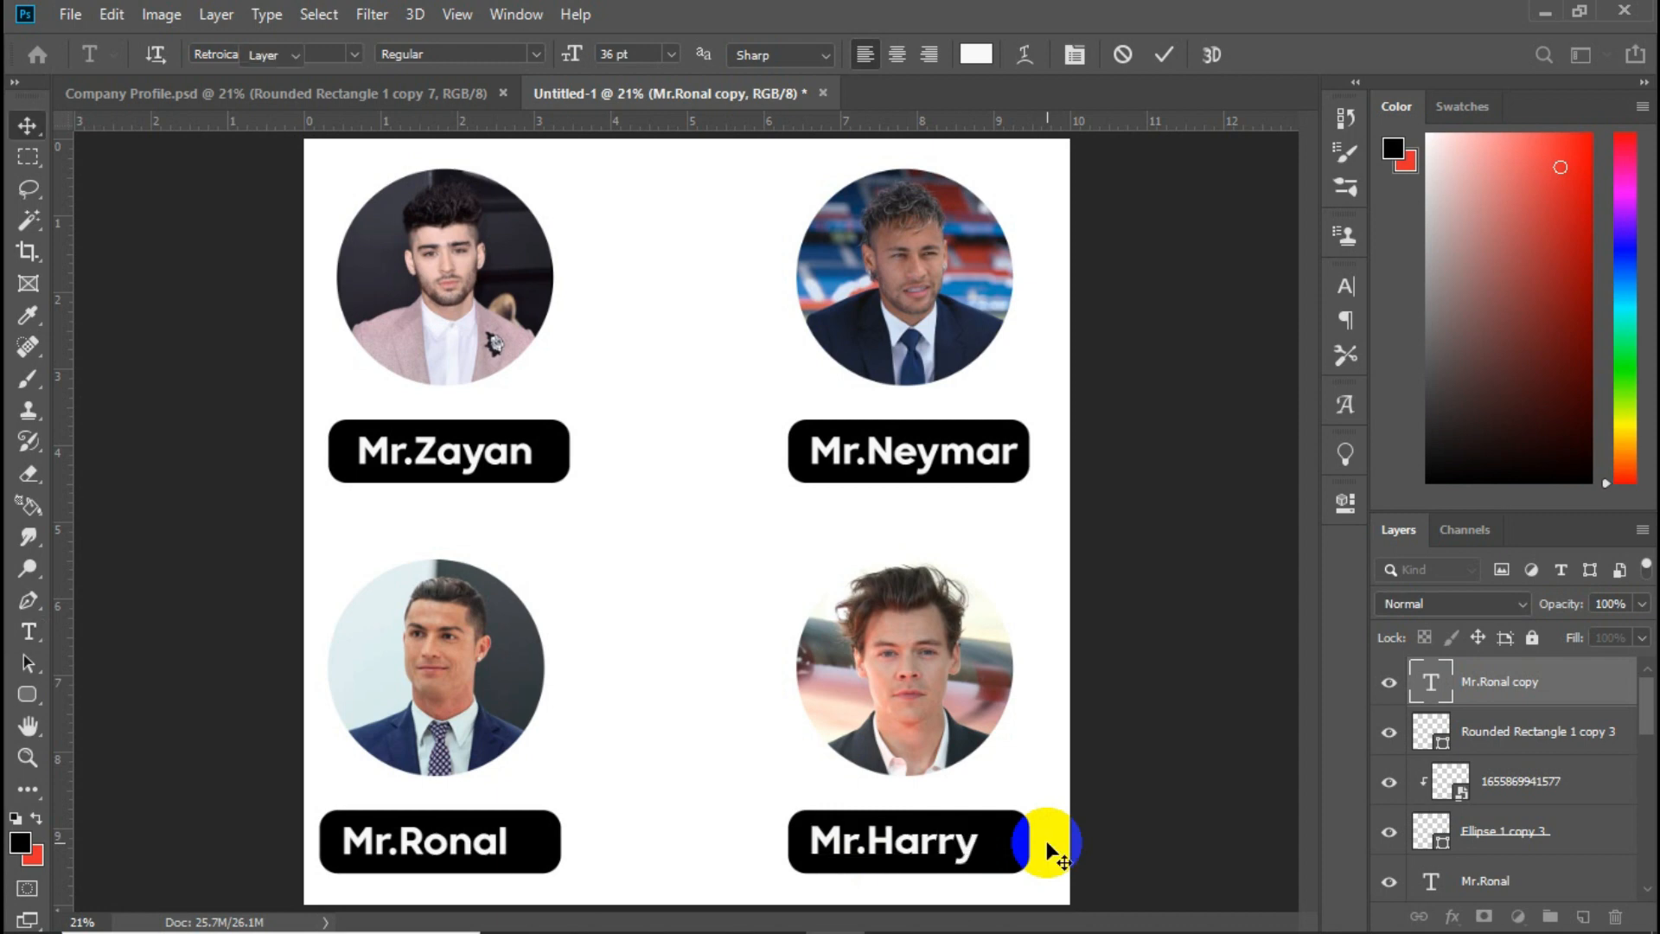
{"action": "mouse_move", "coordinate": [945, 846]}
{"action": "left_mouse_down"}
{"action": "mouse_move", "coordinate": [930, 843]}
{"action": "mouse_move", "coordinate": [951, 846]}
{"action": "left_mouse_up"}
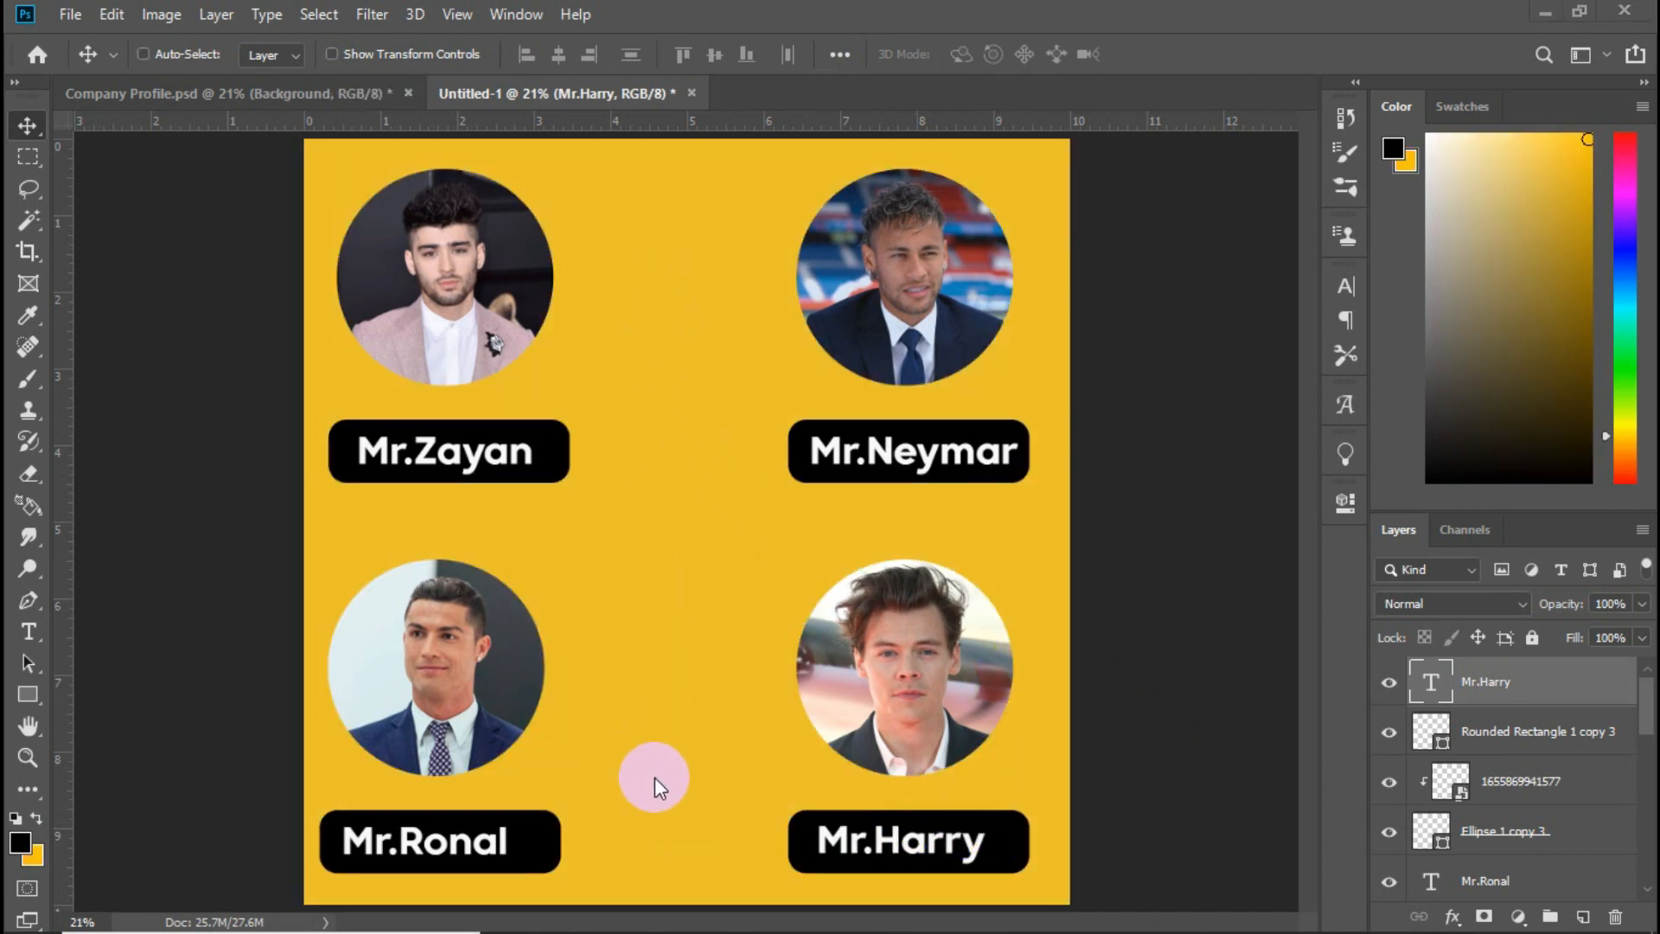
- Draw a vertical rectangle of about 344 × 2815 px between the two portrait columns and fill it with solid black
{"action": "left_click", "coordinate": [27, 697]}
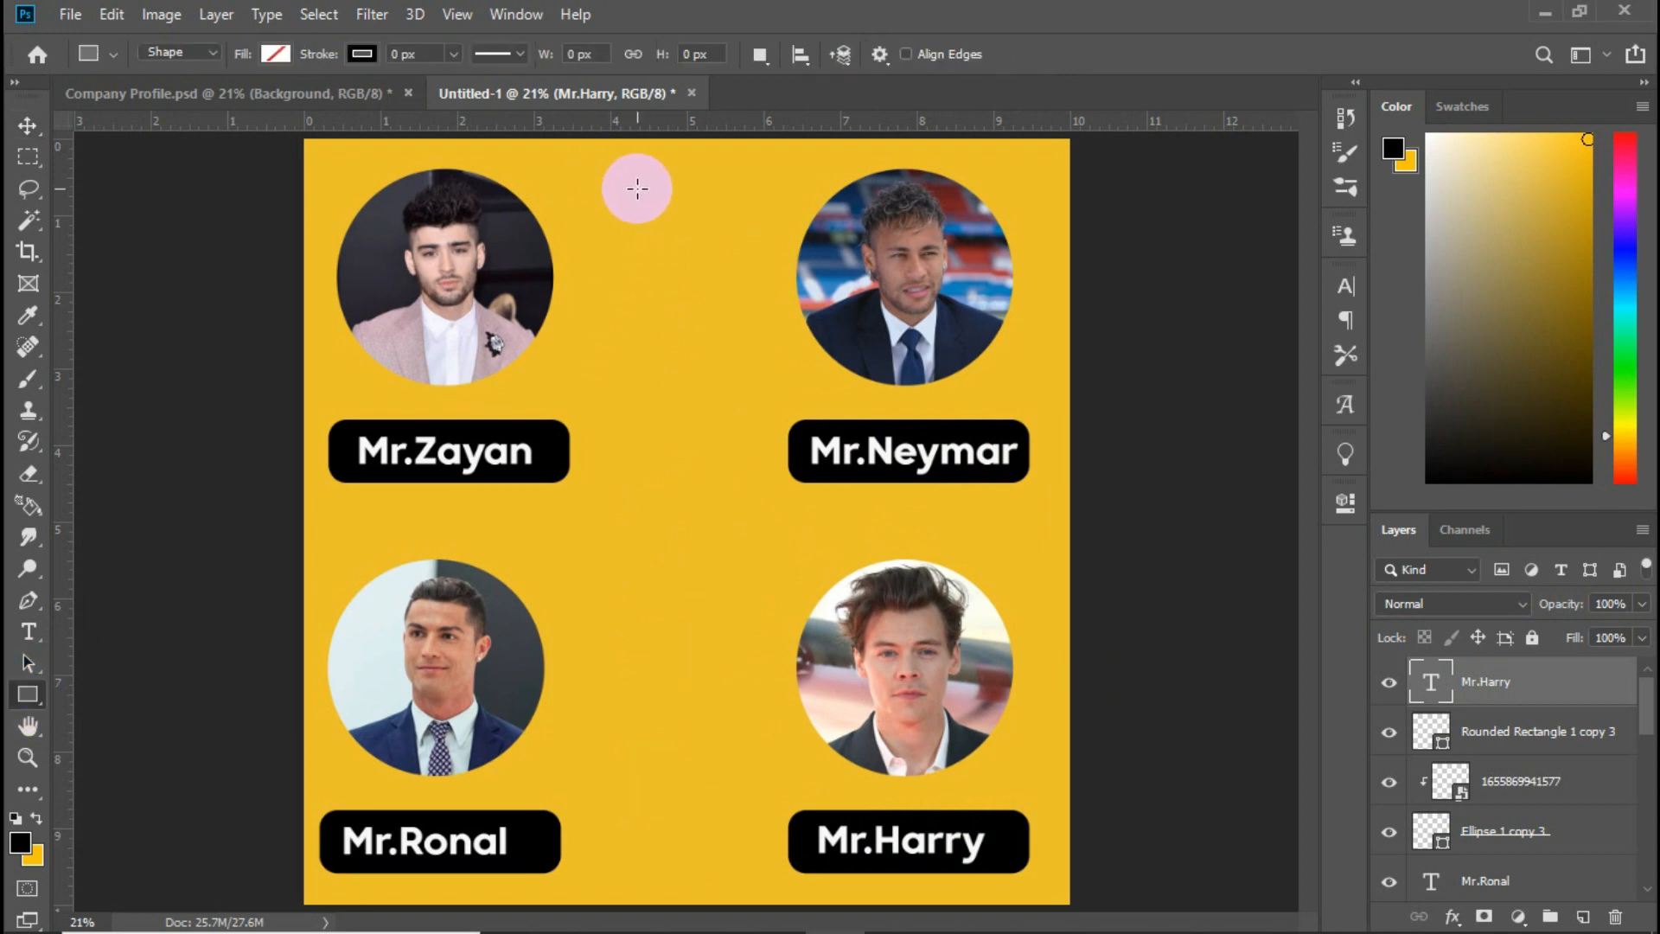
{"action": "left_click_drag", "start_coordinate": [629, 166], "coordinate": [716, 884]}
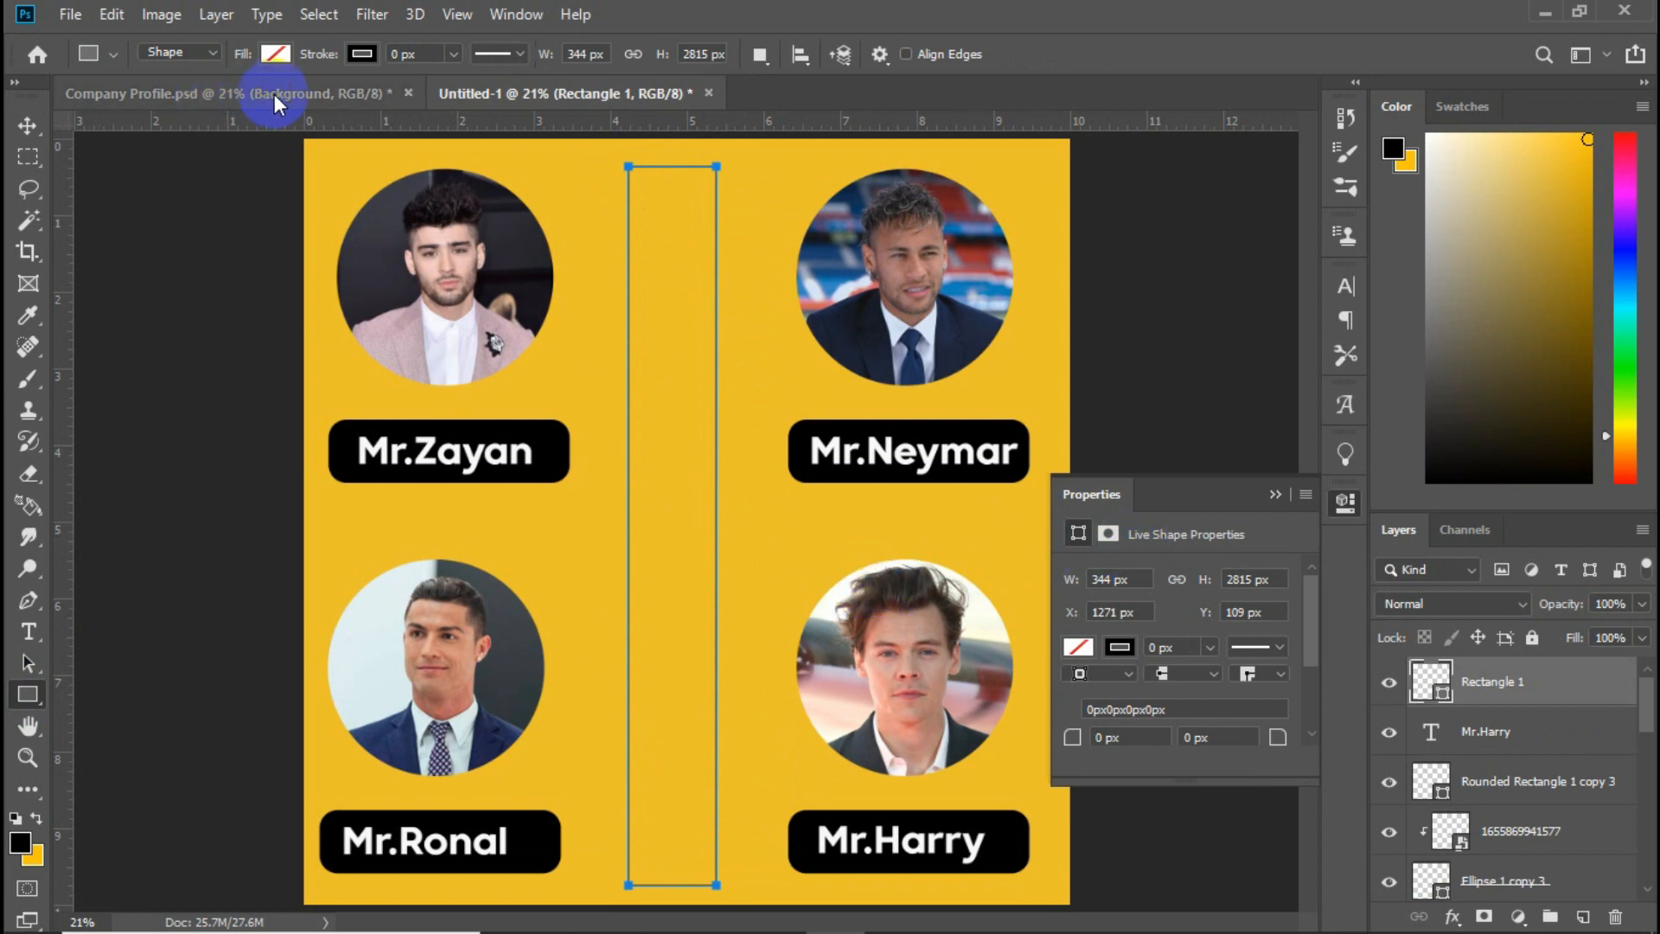
{"action": "left_click", "coordinate": [275, 56]}
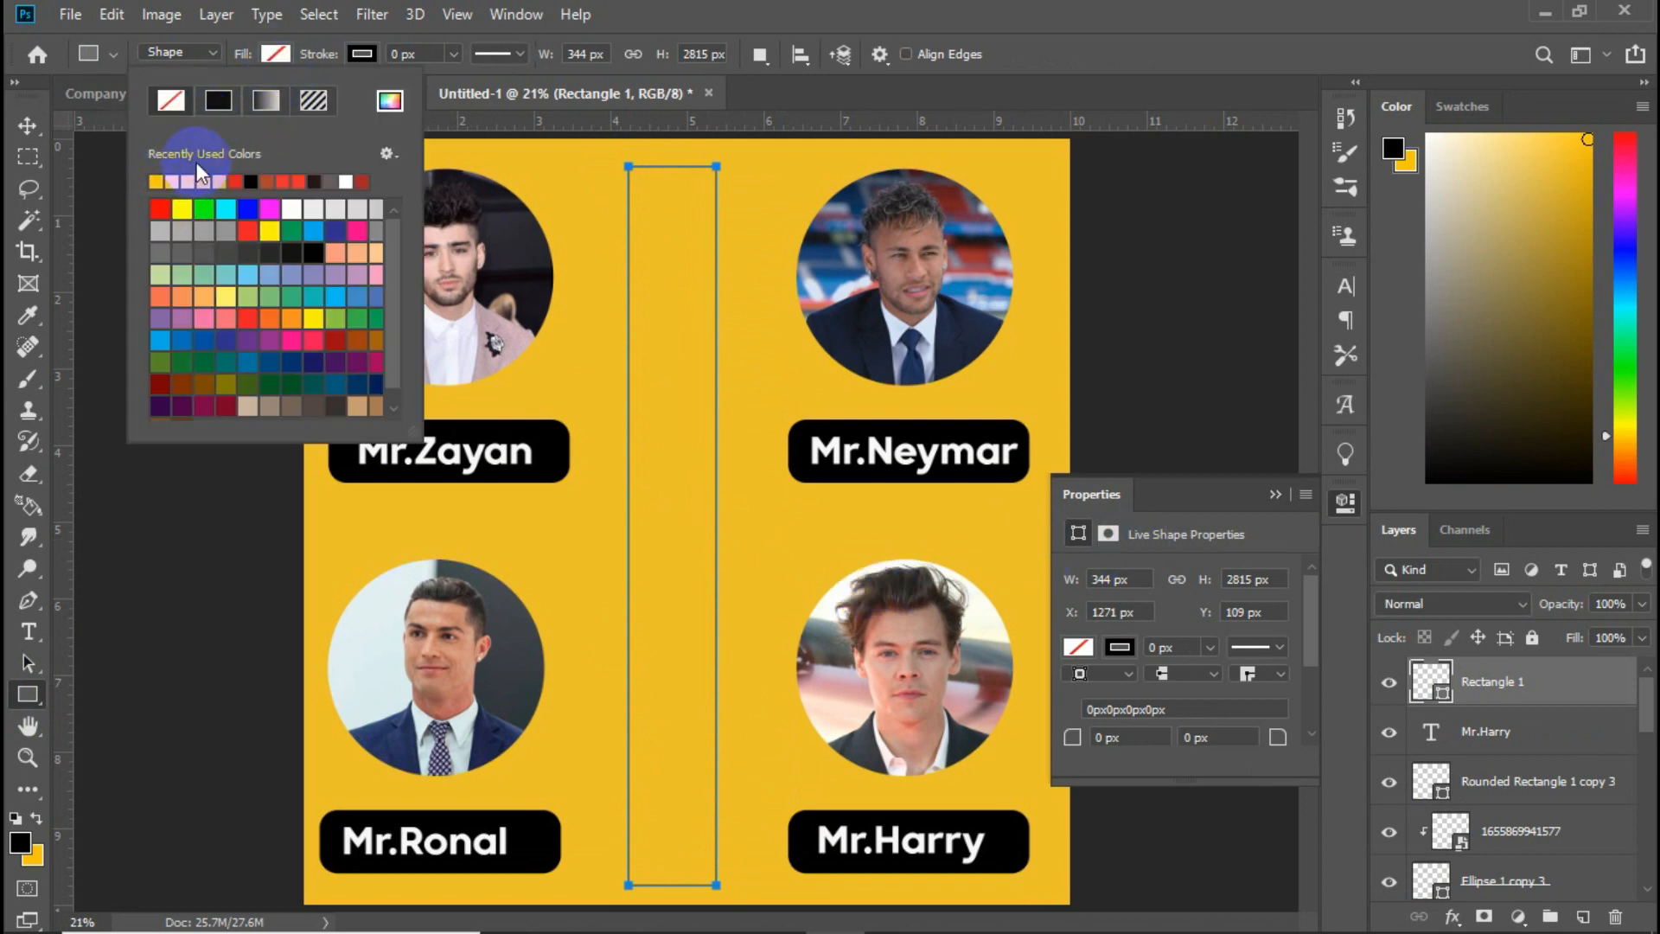
{"action": "left_click", "coordinate": [227, 106]}
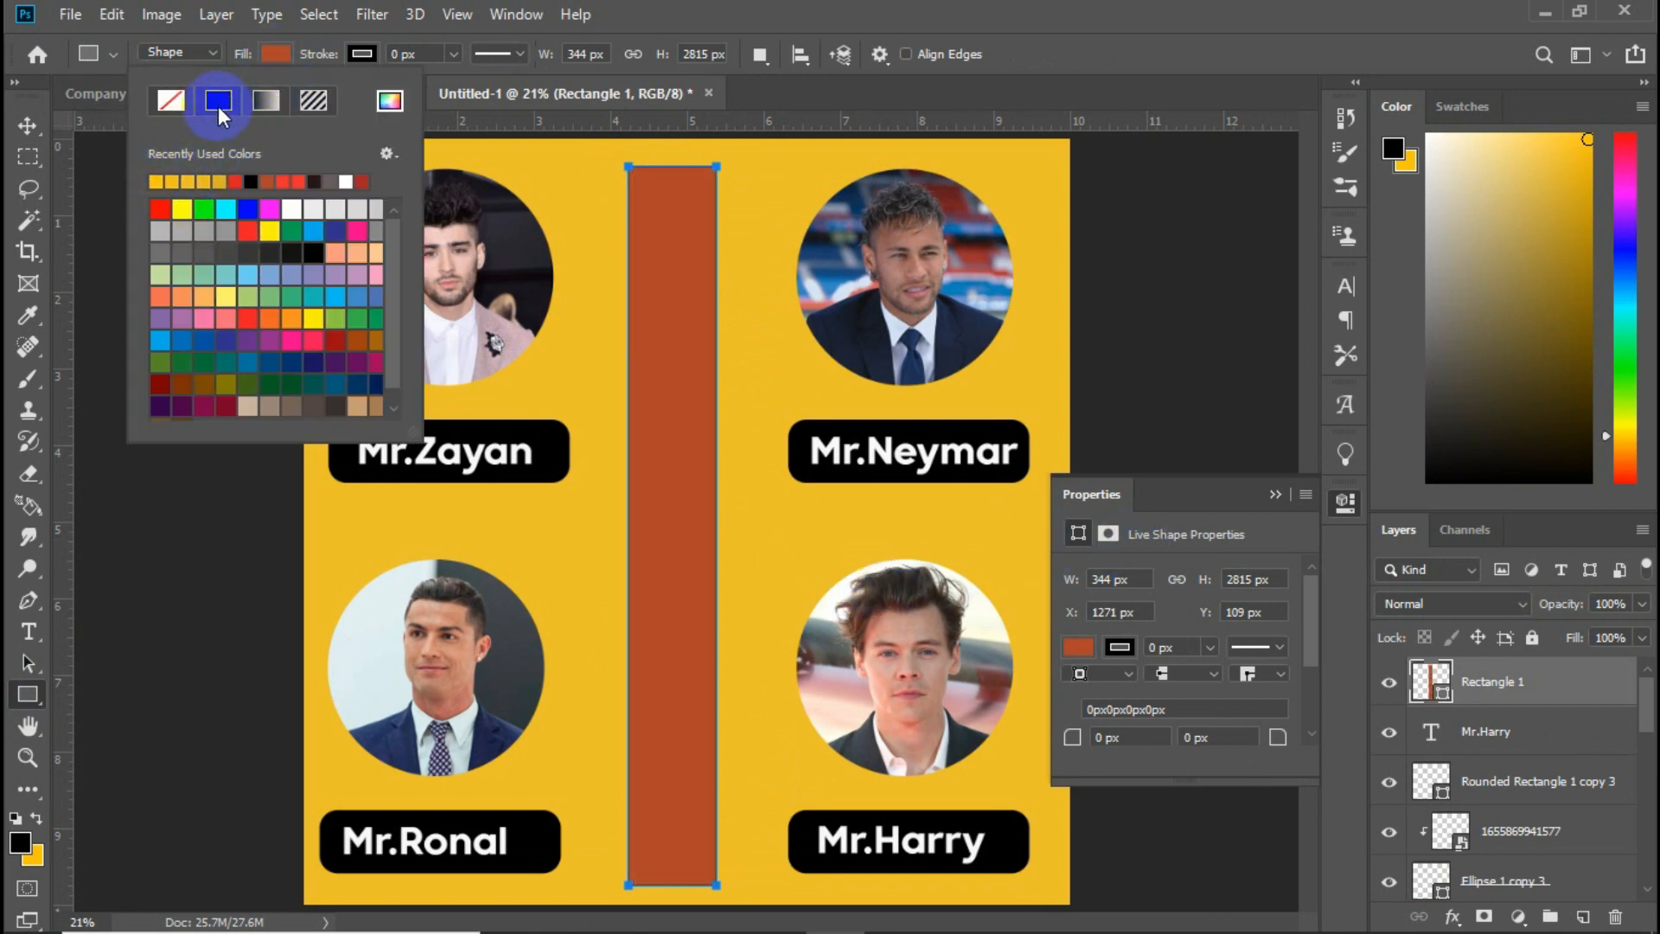
{"action": "left_click", "coordinate": [249, 181]}
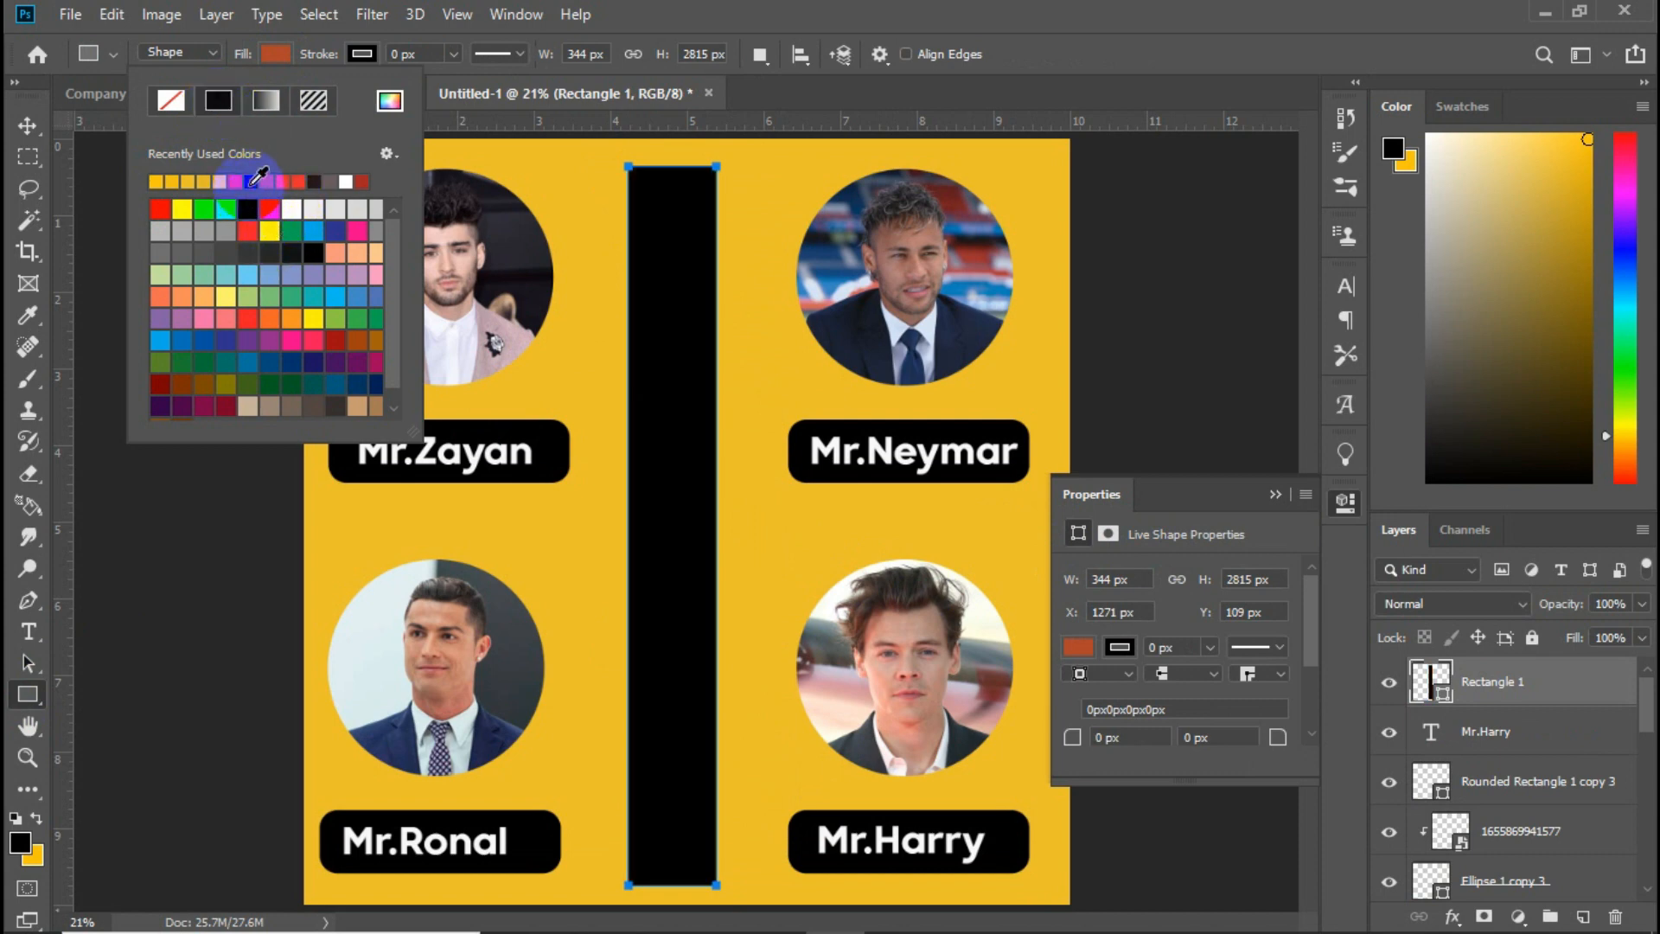
{"action": "left_click", "coordinate": [1277, 494]}
{"action": "left_click", "coordinate": [1277, 494]}
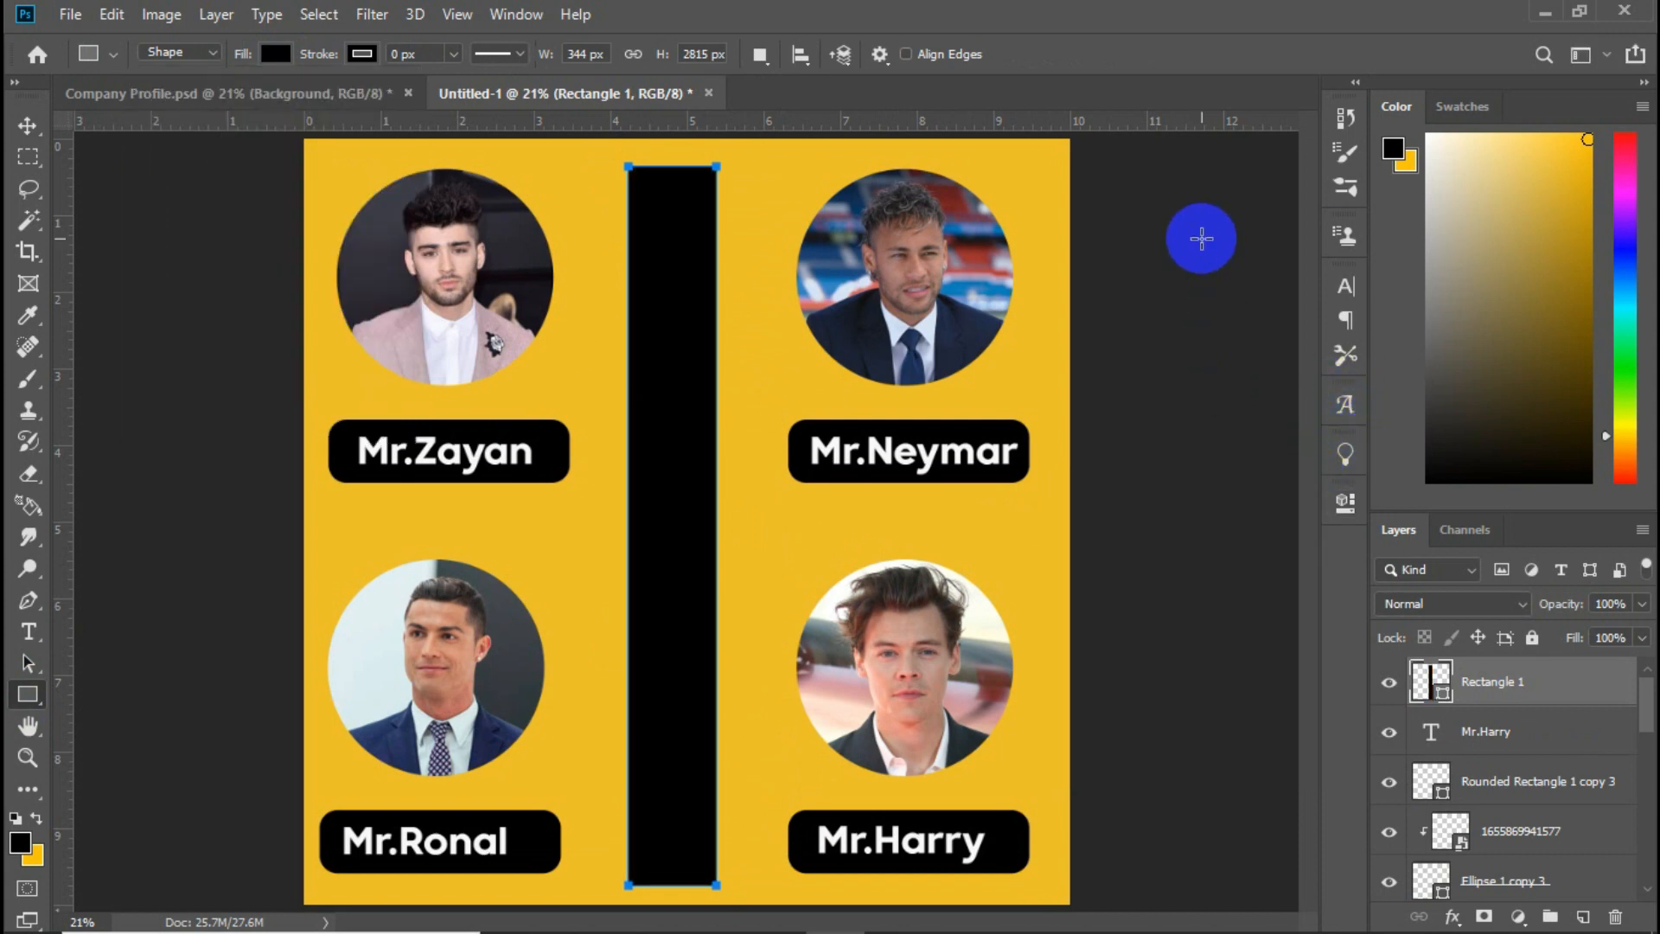
{"action": "key", "text": "ctrl+Return"}
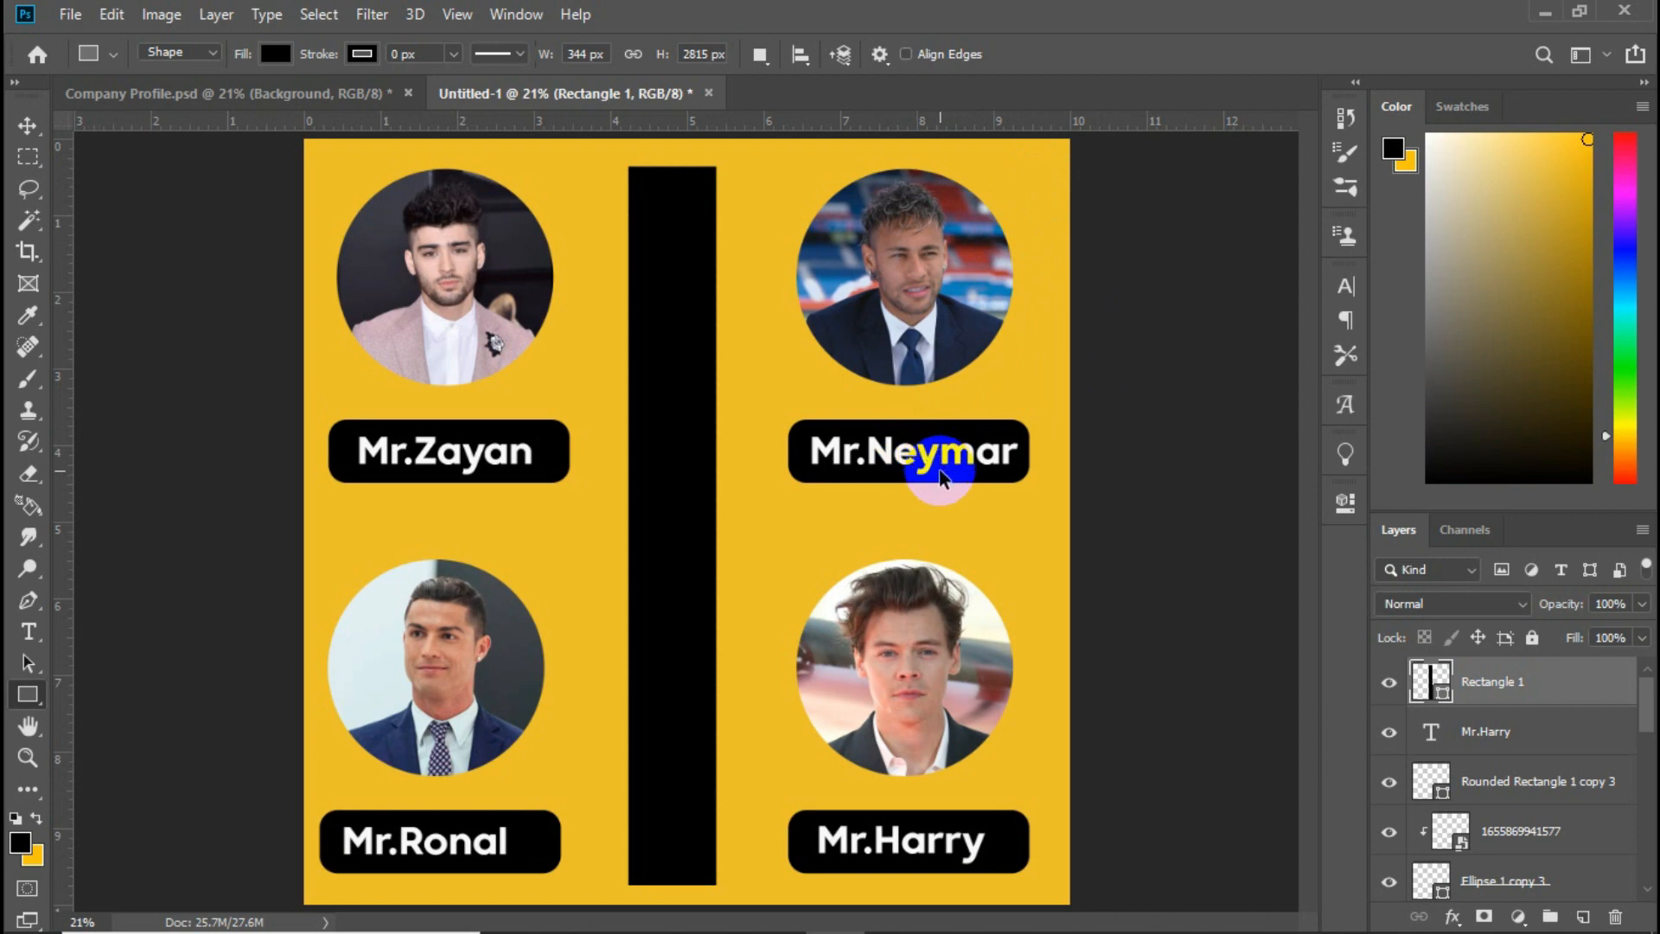
{"action": "key", "text": "ctrl+d"}
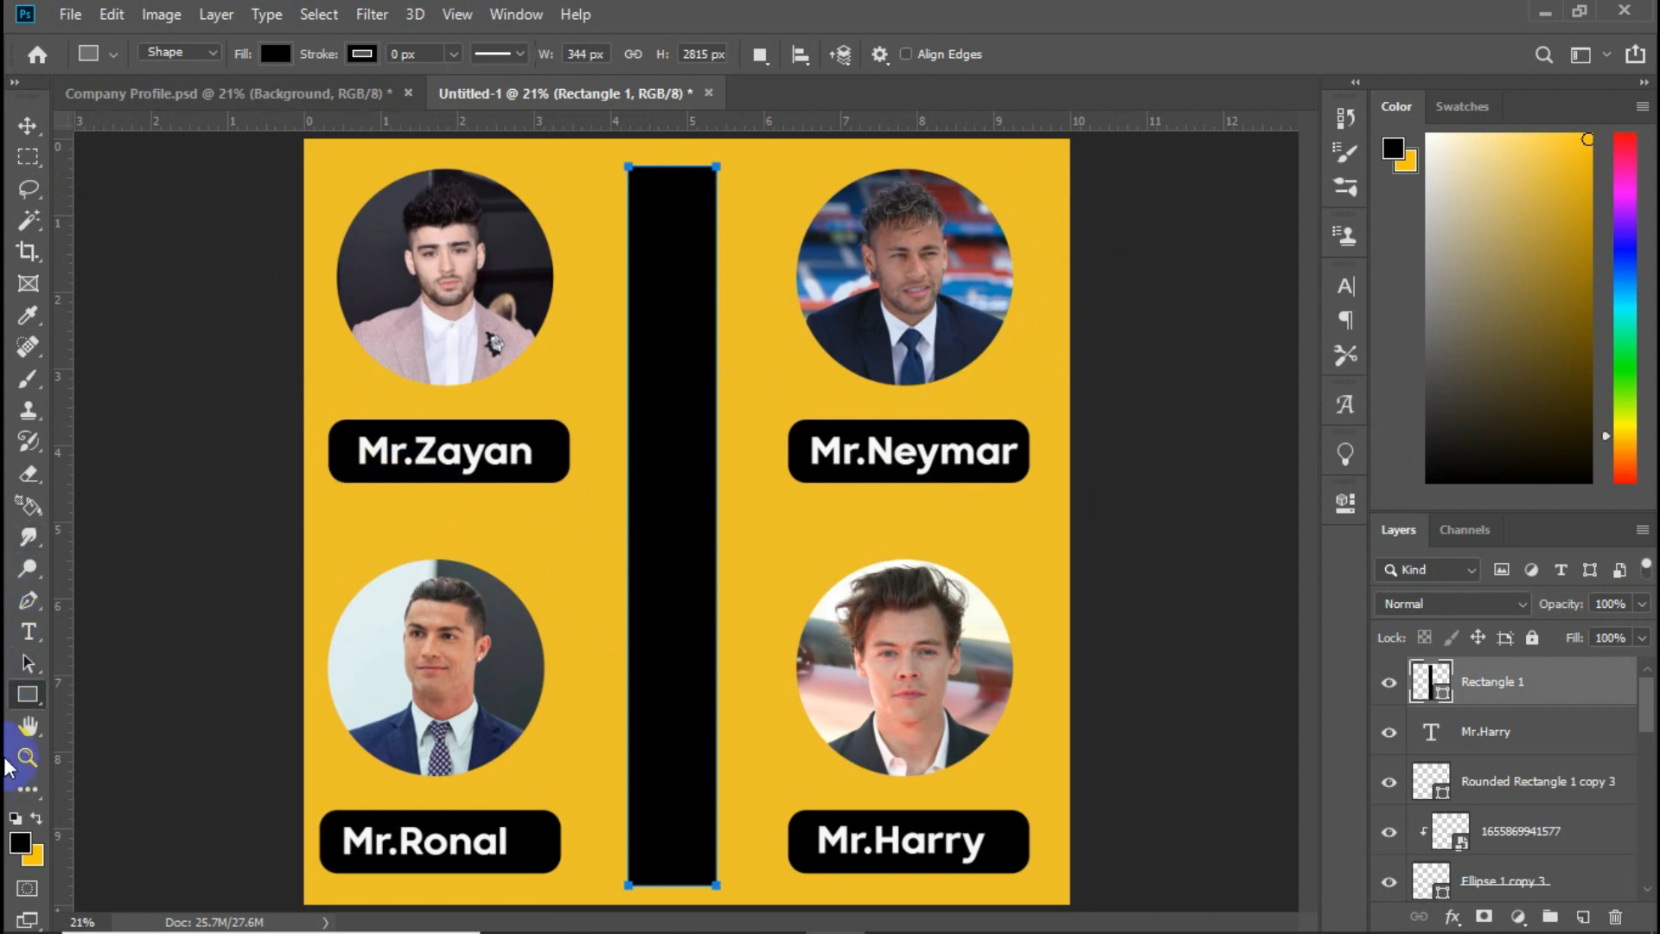
- Try to add the white paragraph text "Technical Upsize Co.Ltd" at 36 pt inside the central black bar
{"action": "left_click", "coordinate": [30, 634]}
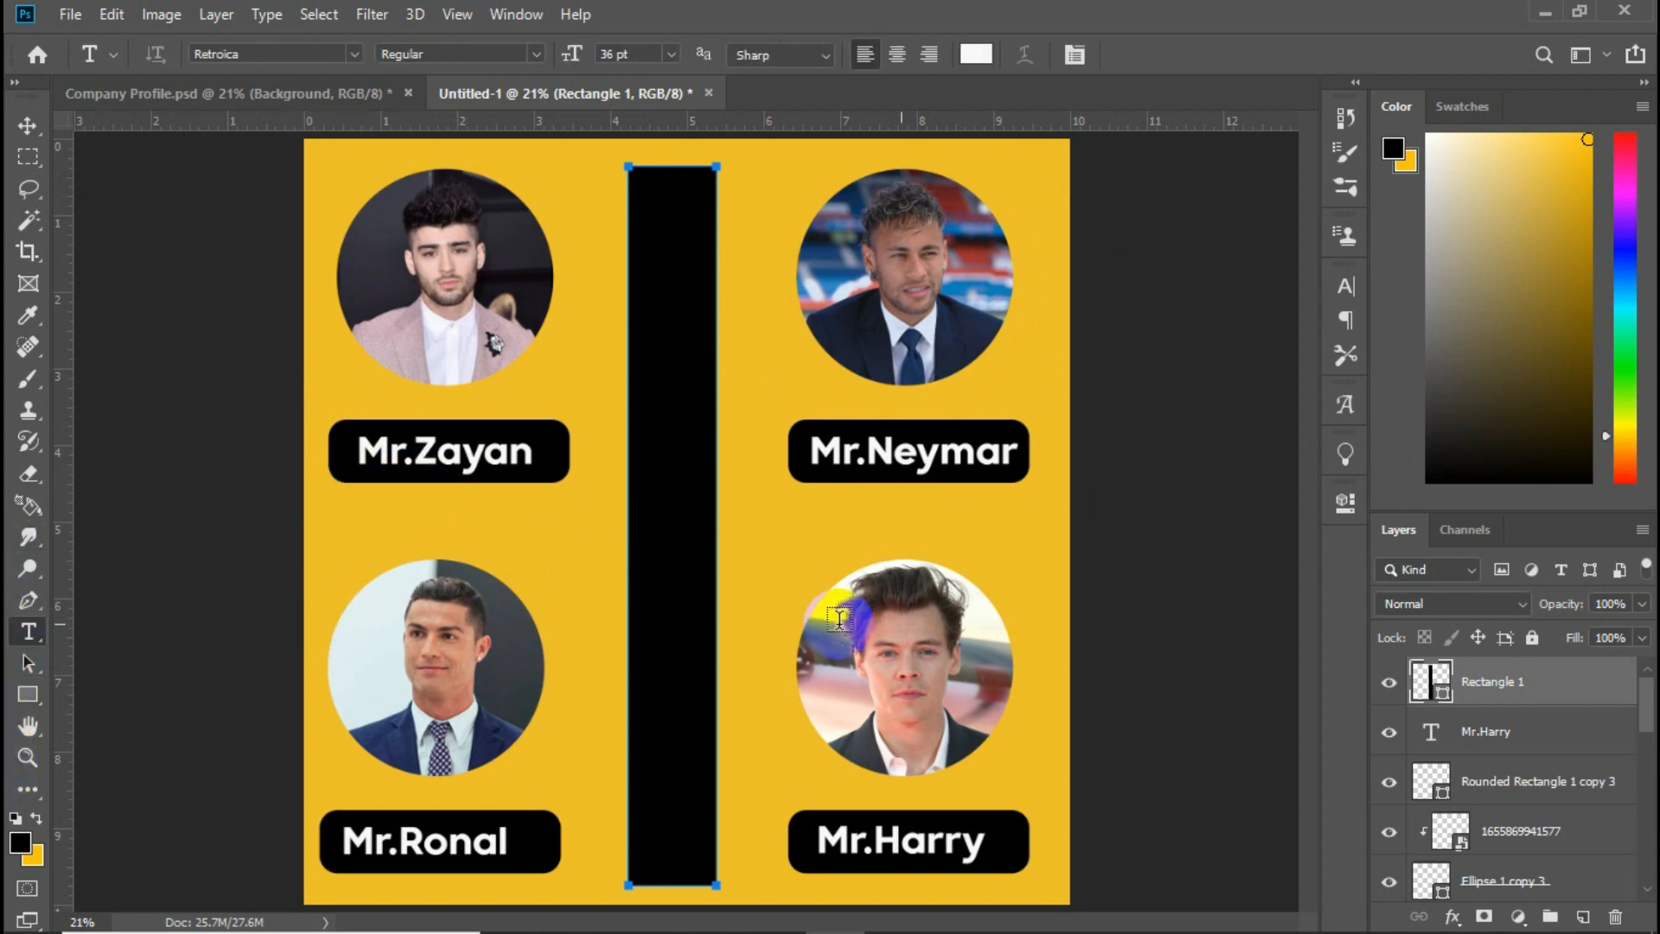
{"action": "left_click", "coordinate": [660, 197]}
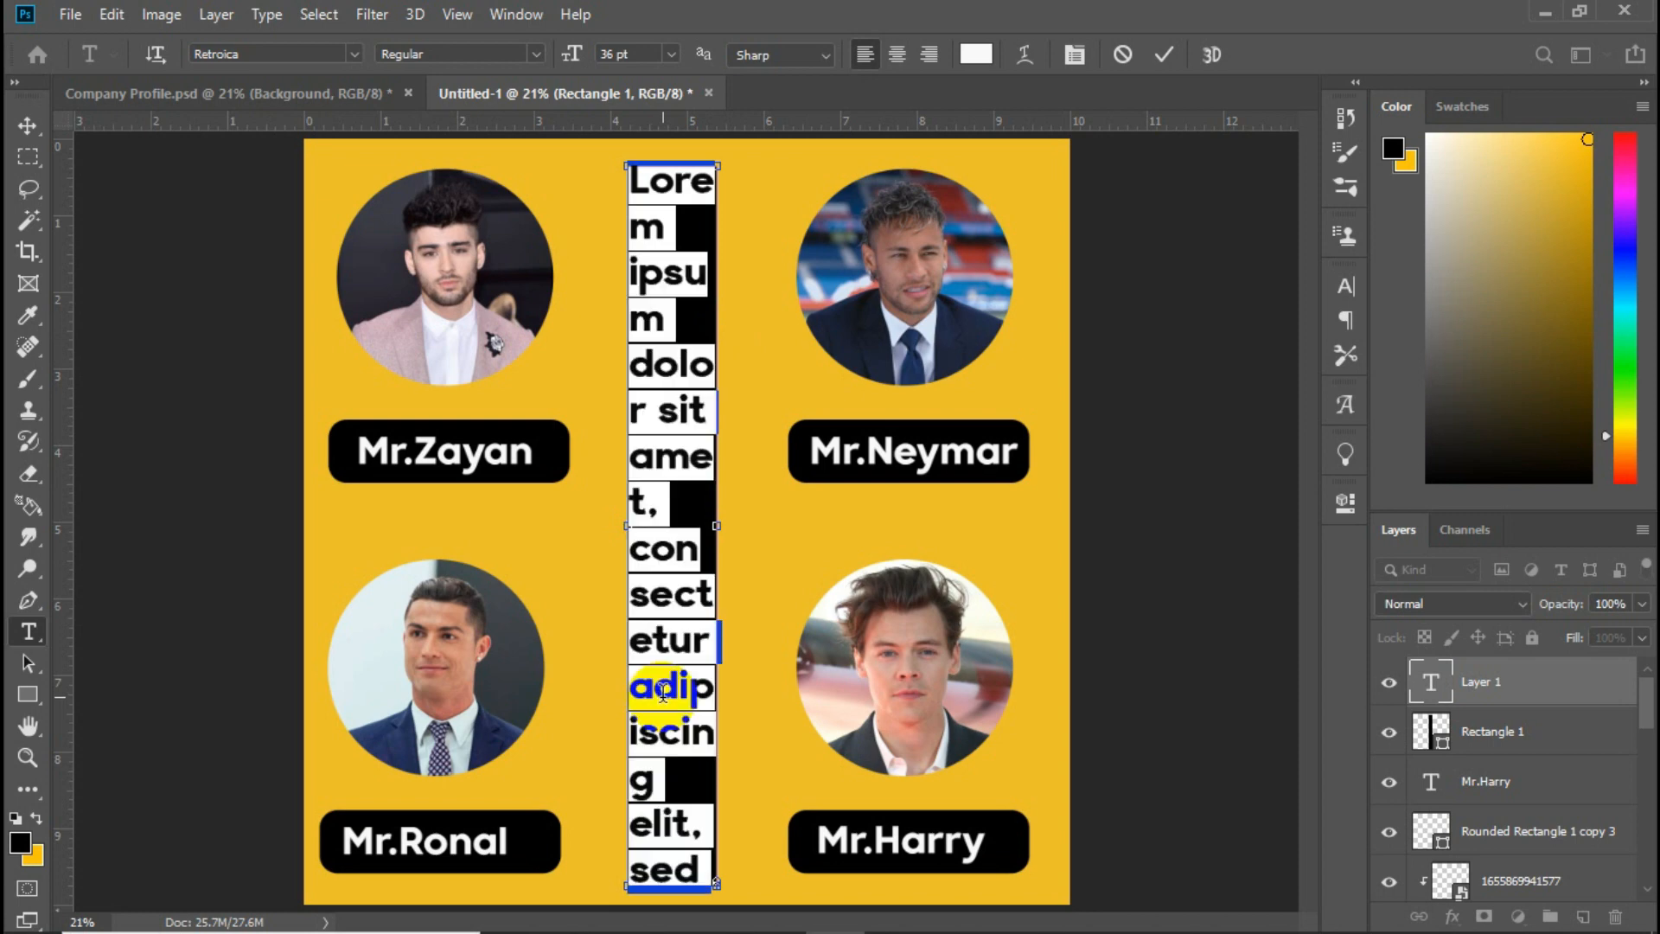
{"action": "key", "text": "BackSpace"}
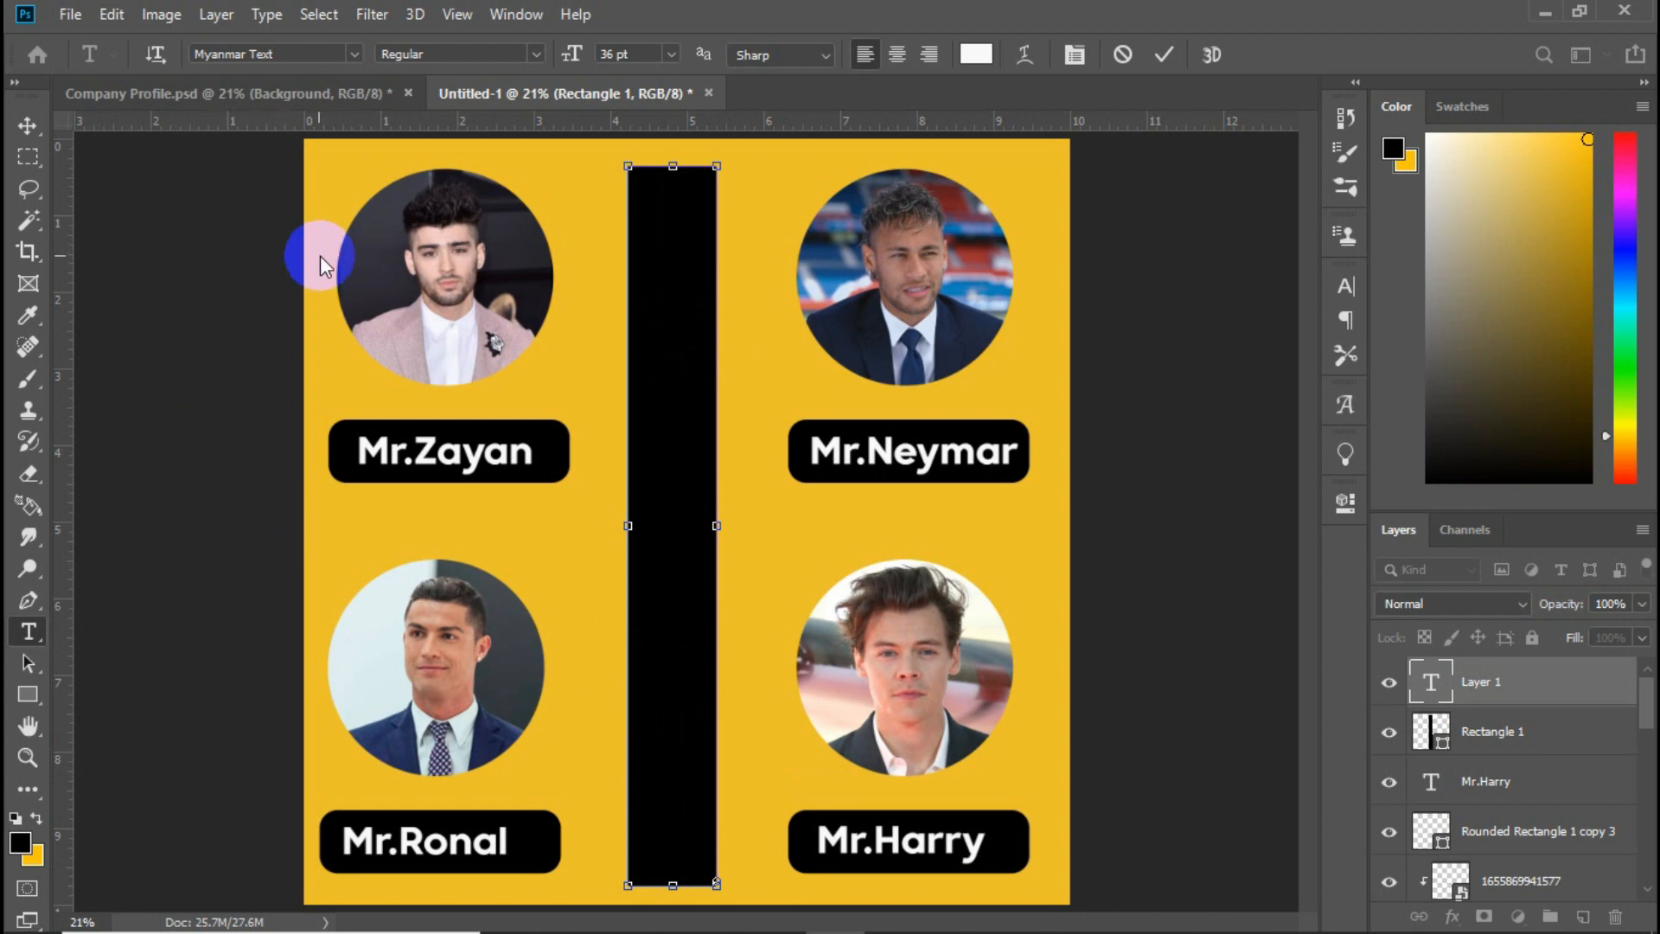
{"action": "left_click", "coordinate": [351, 55]}
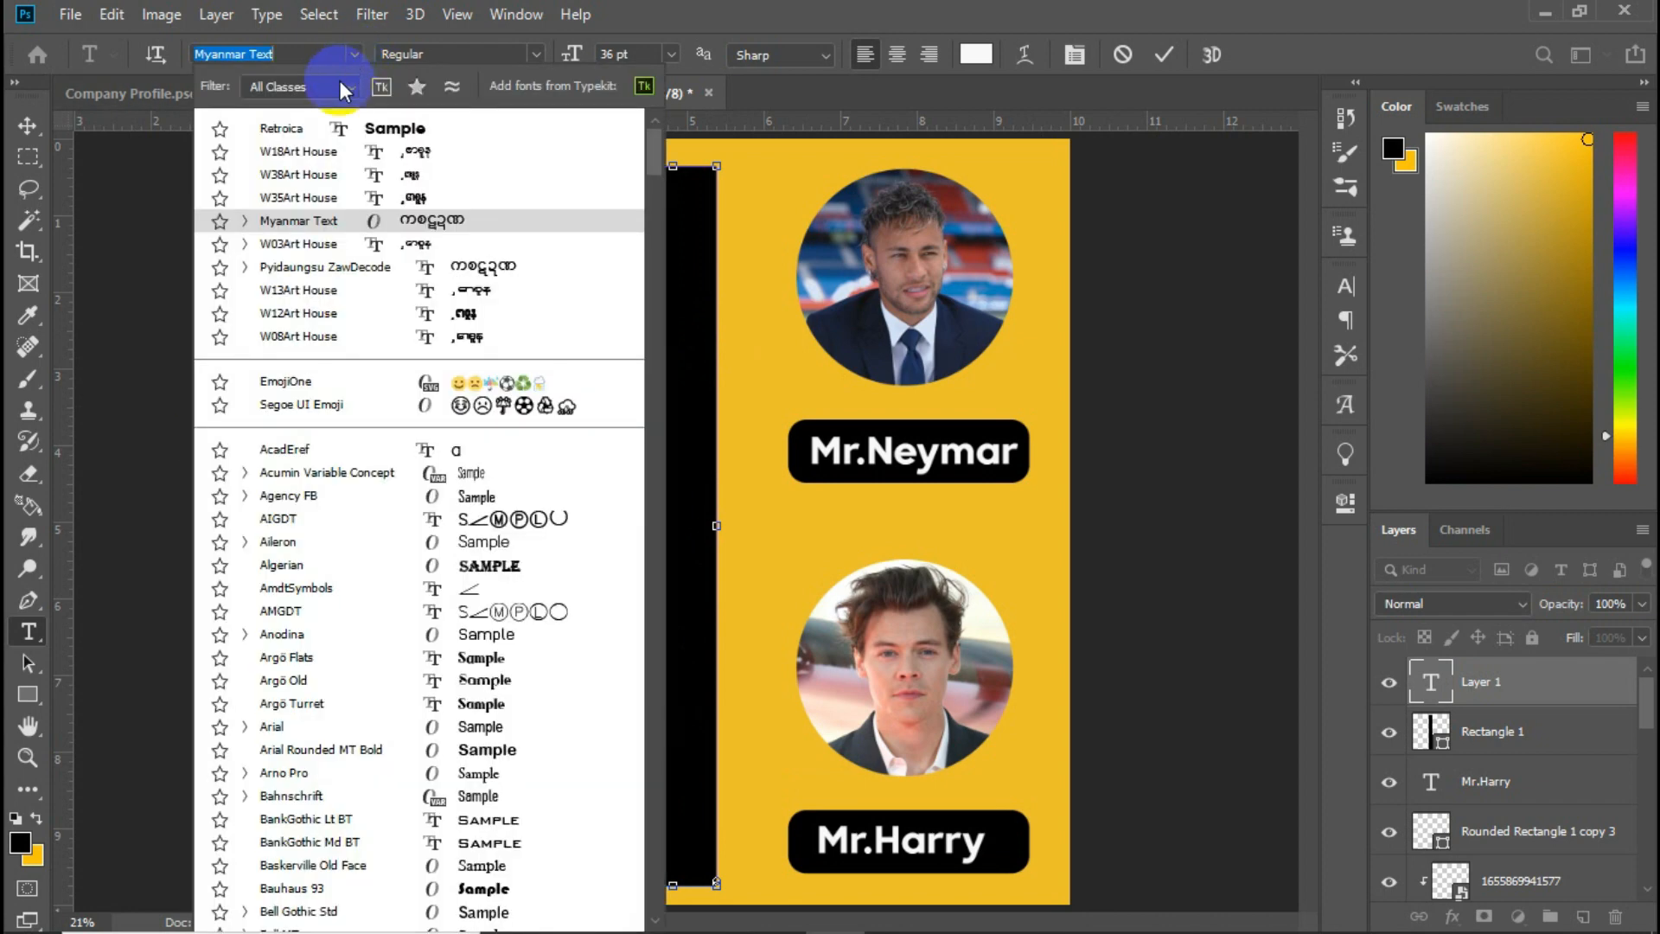
{"action": "left_click", "coordinate": [284, 134]}
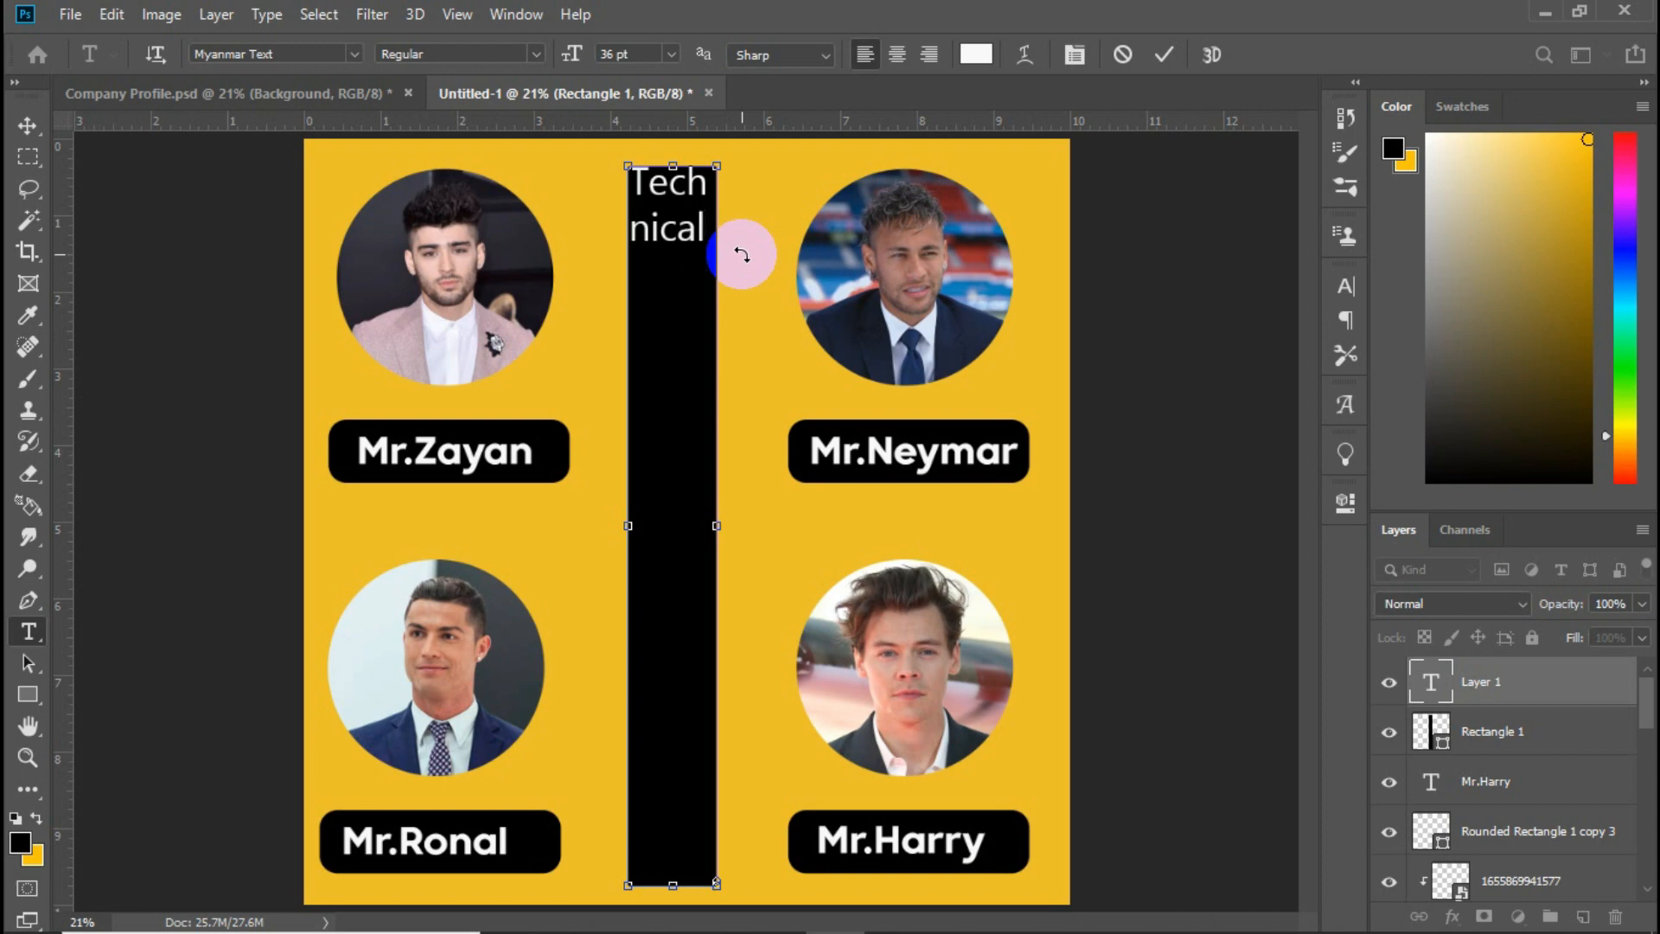
{"action": "type", "text": "Upsi"}
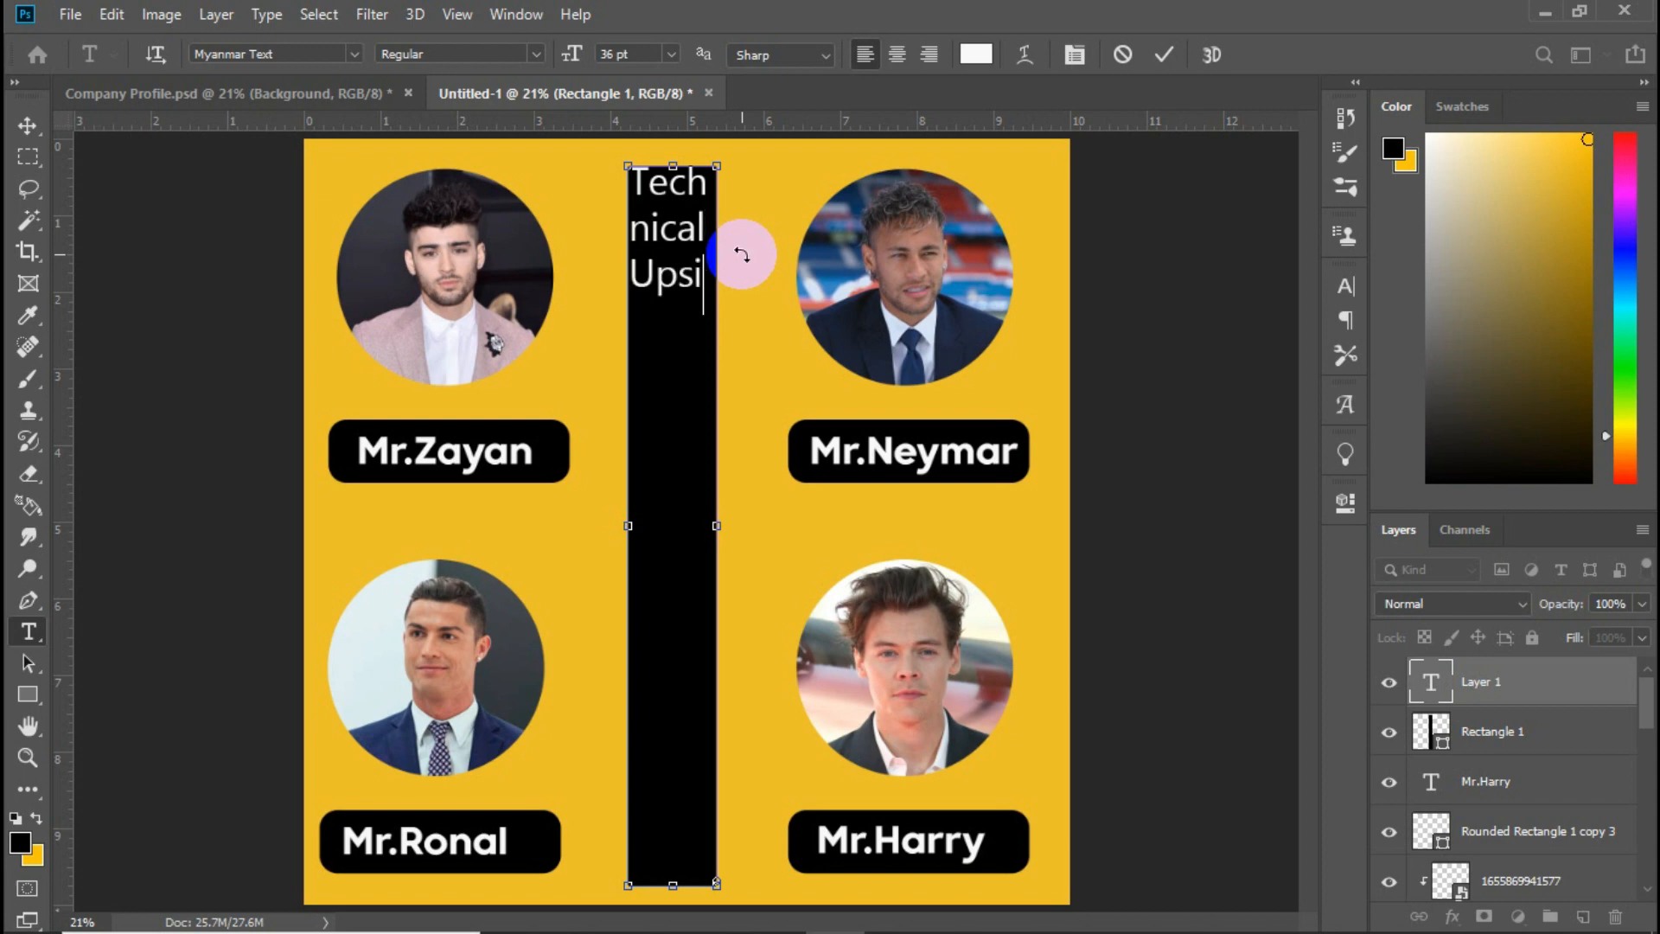
{"action": "type", "text": "ze"}
{"action": "key", "text": "BackSpace"}
{"action": "type", "text": "Co.Ltd"}
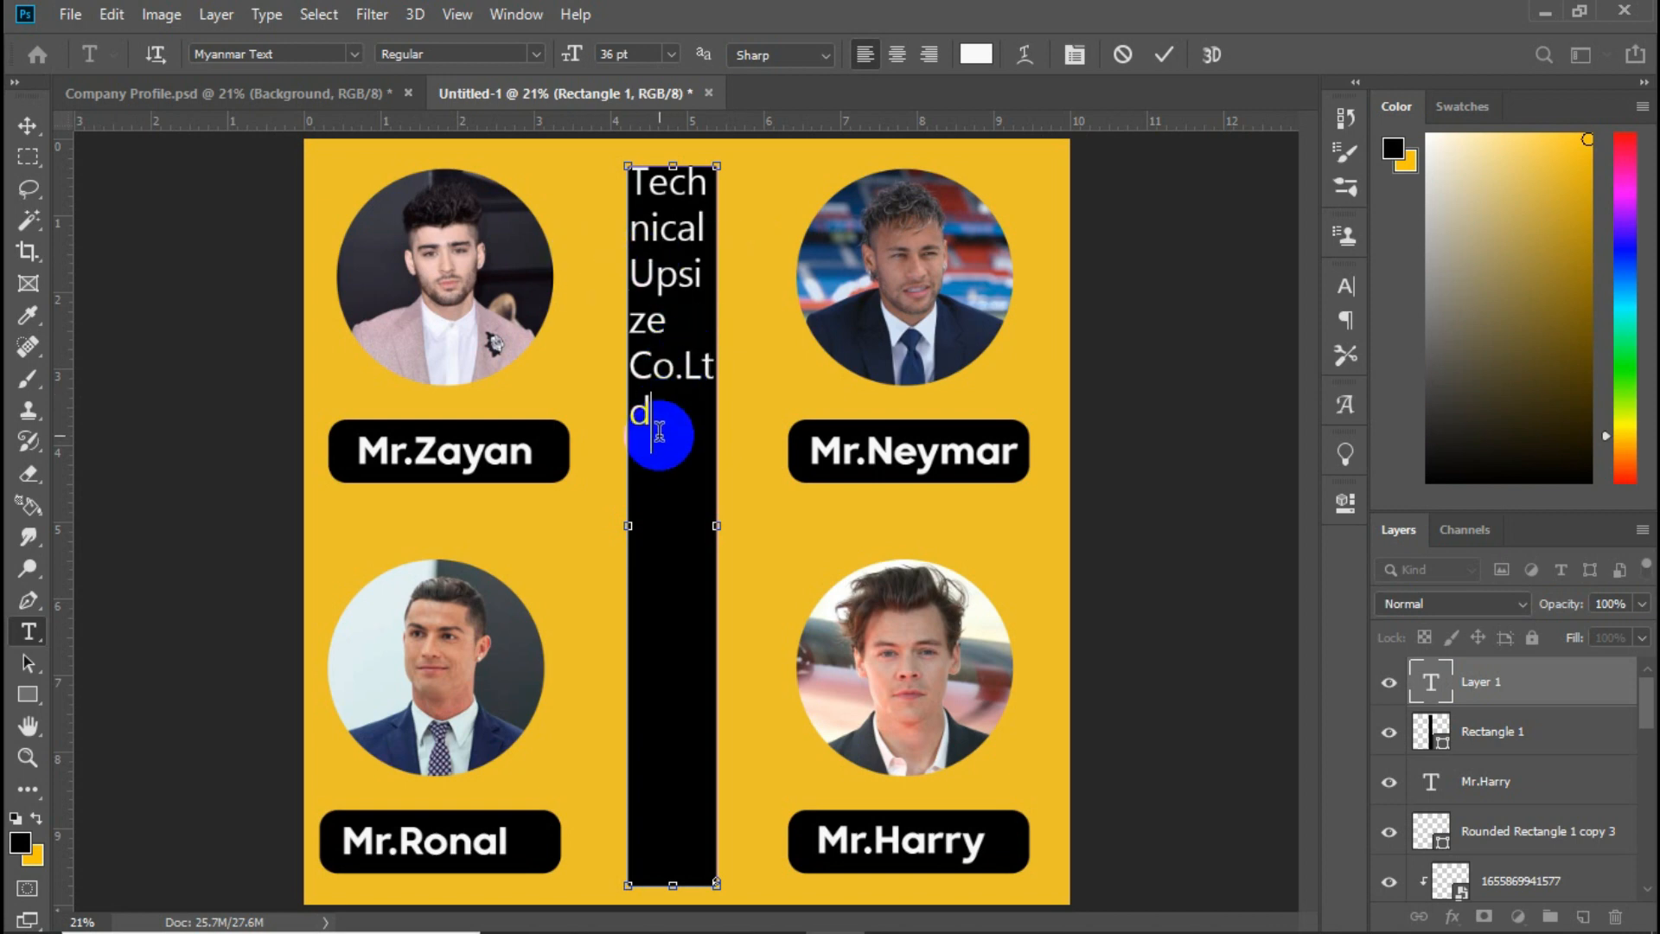
- Try to switch the bar's paragraph text to vertical orientation and enlarge it with Free Transform
{"action": "left_click_drag", "start_coordinate": [659, 433], "coordinate": [605, 189]}
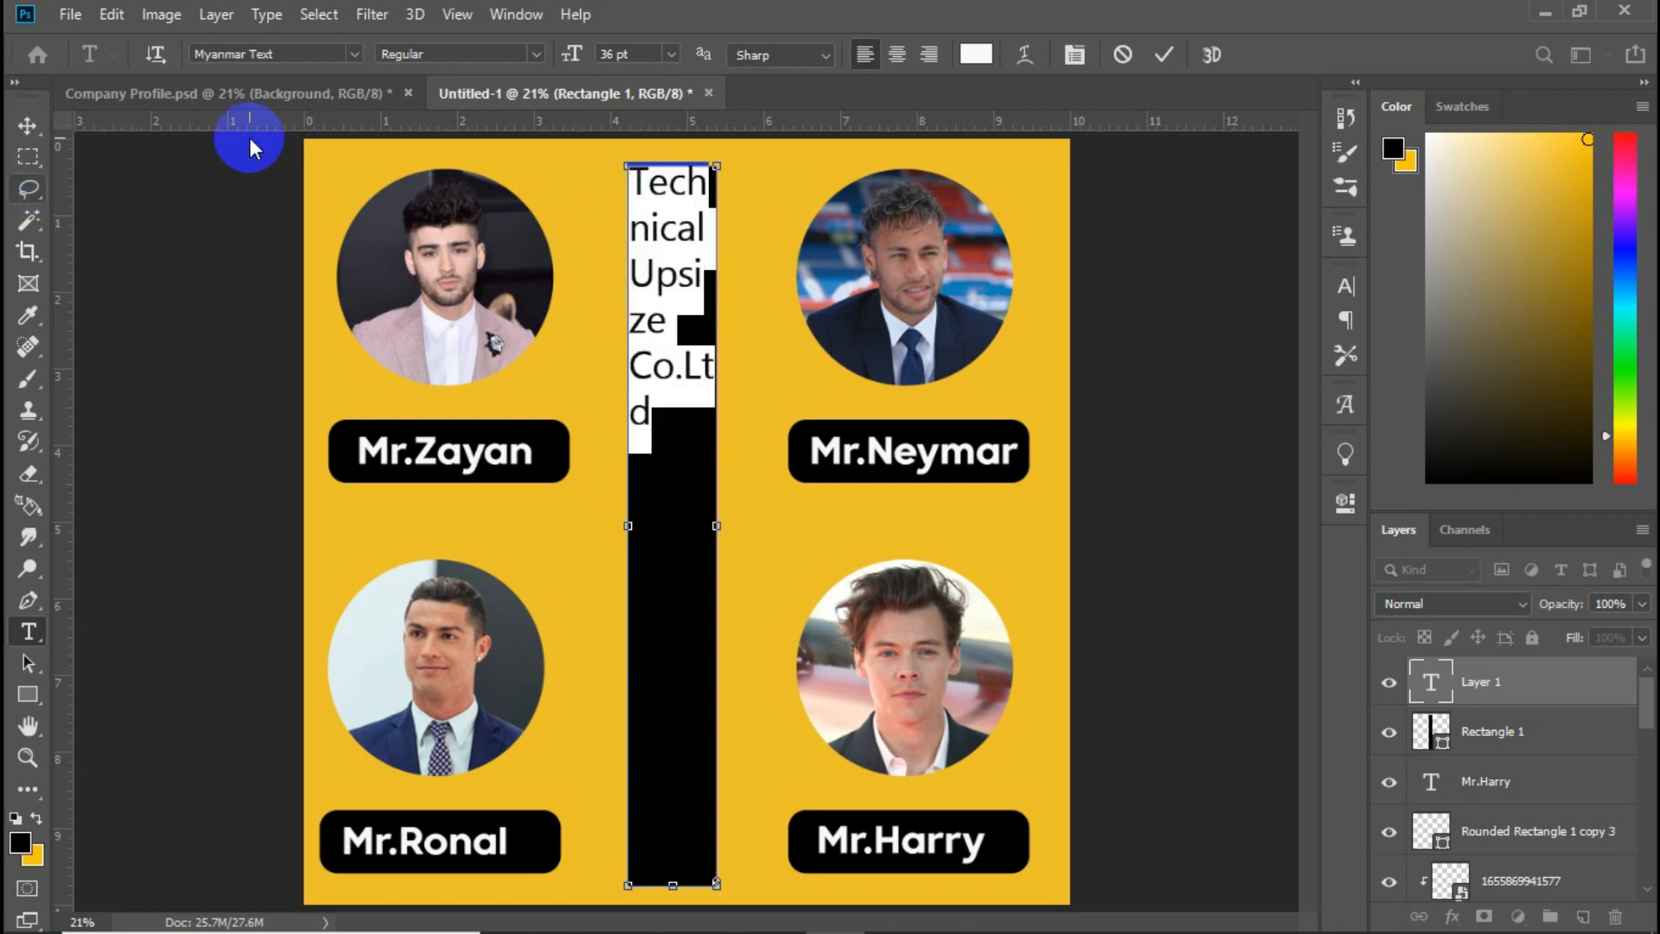
{"action": "left_click", "coordinate": [150, 54]}
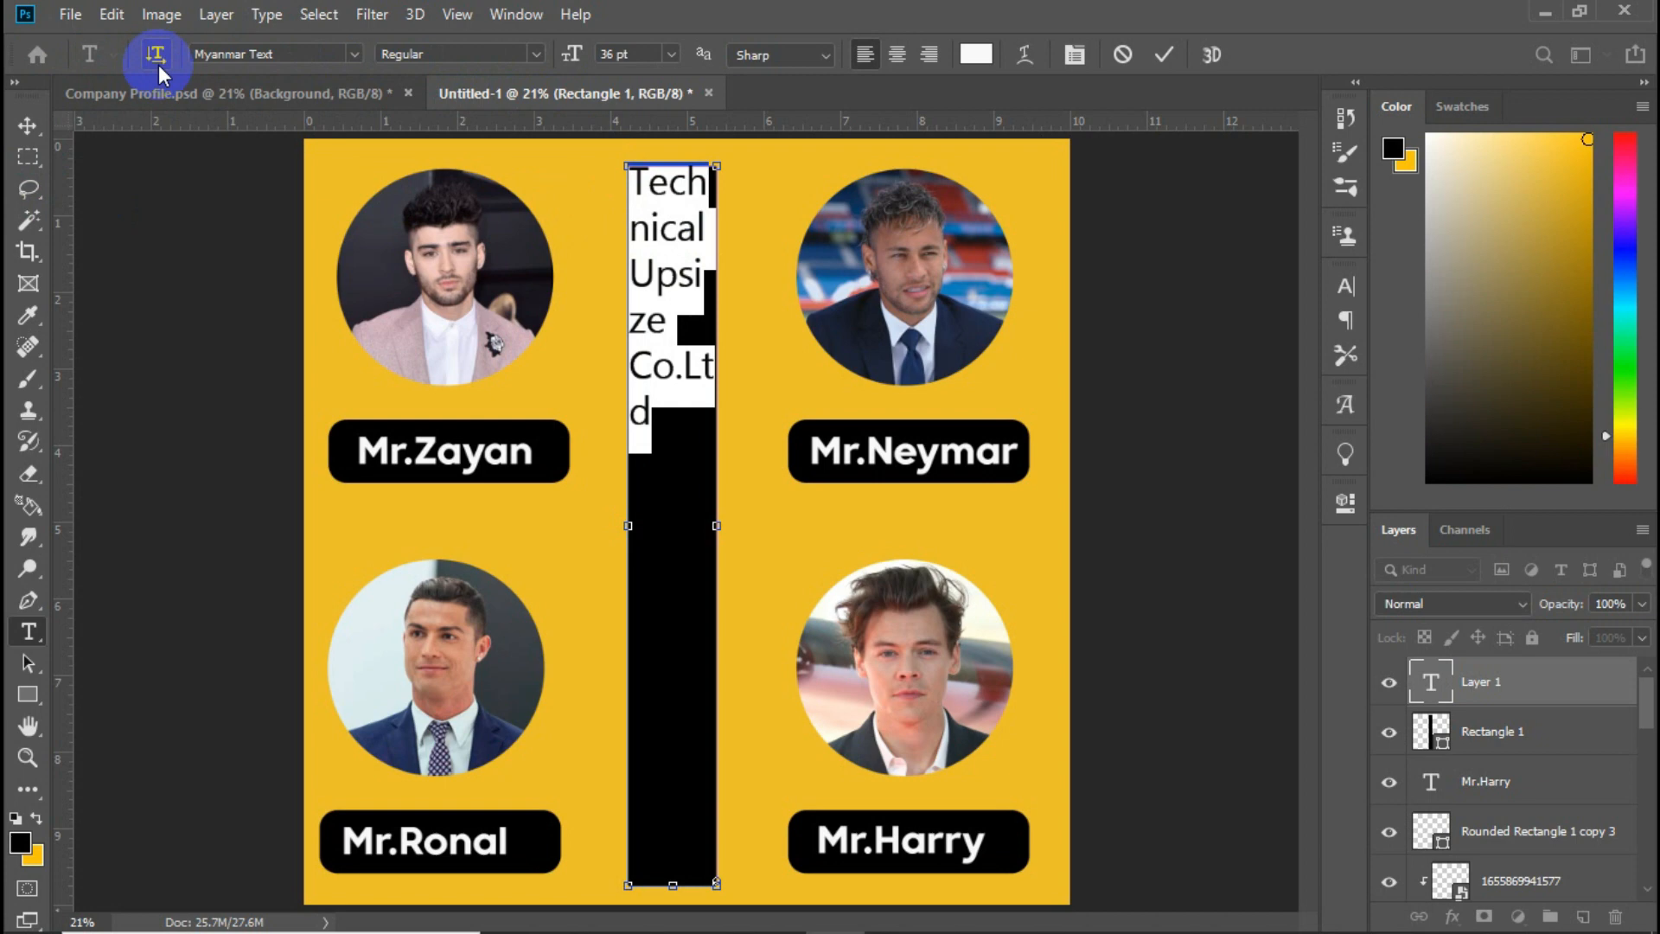
{"action": "left_click", "coordinate": [156, 57]}
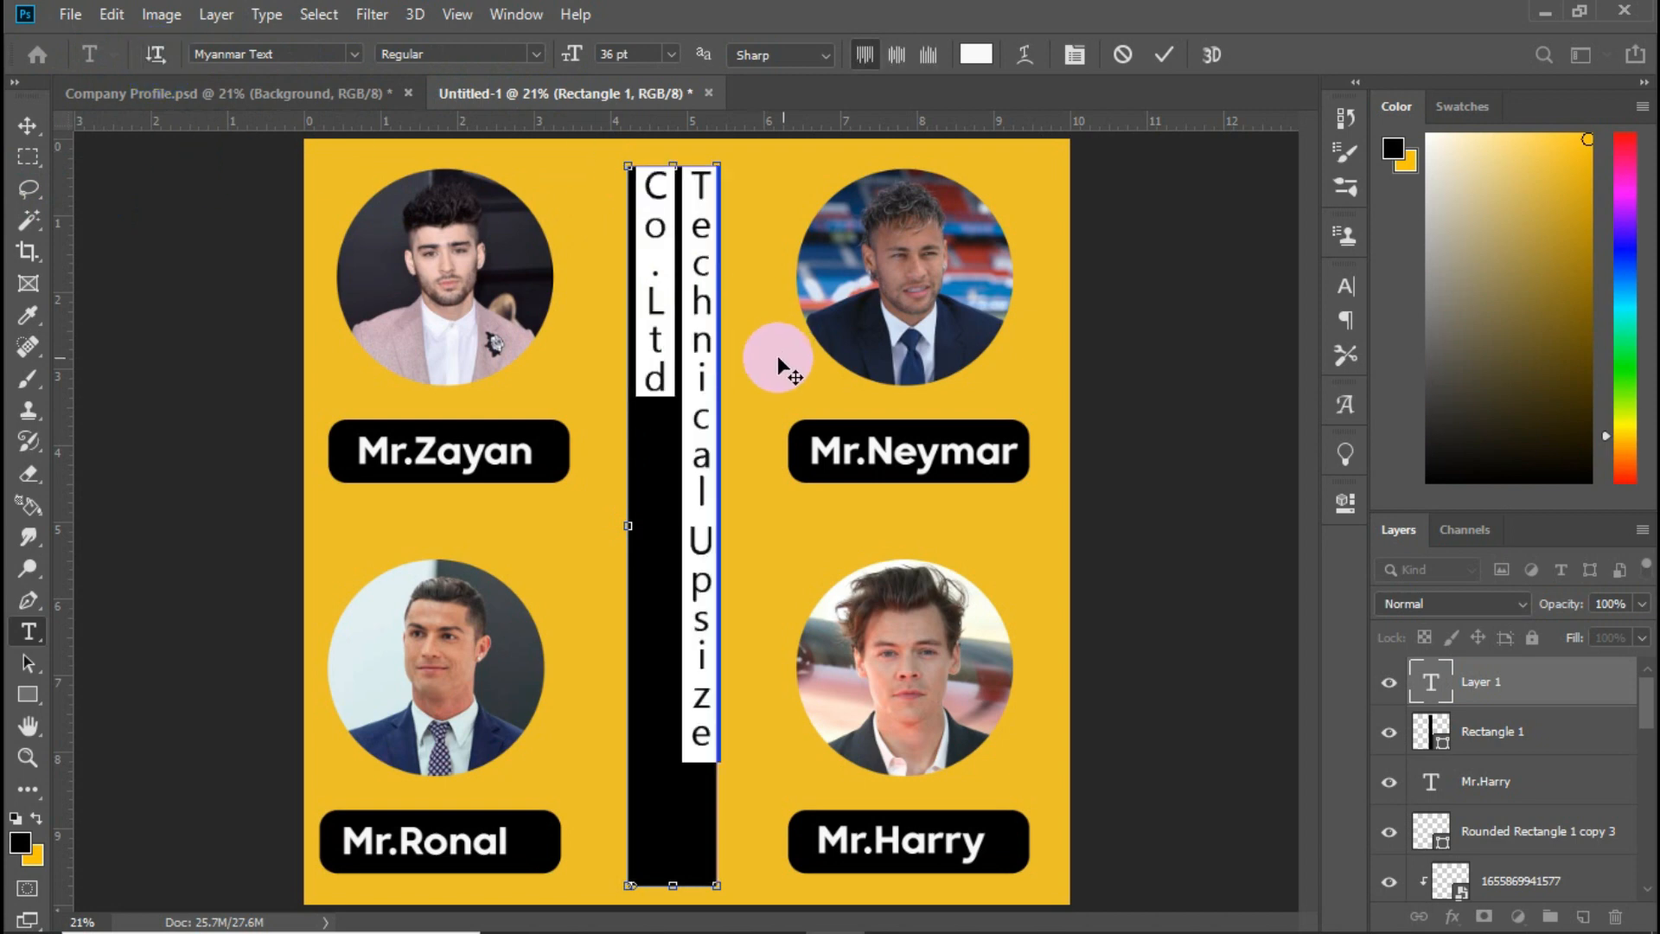
{"action": "key", "text": "ctrl+t"}
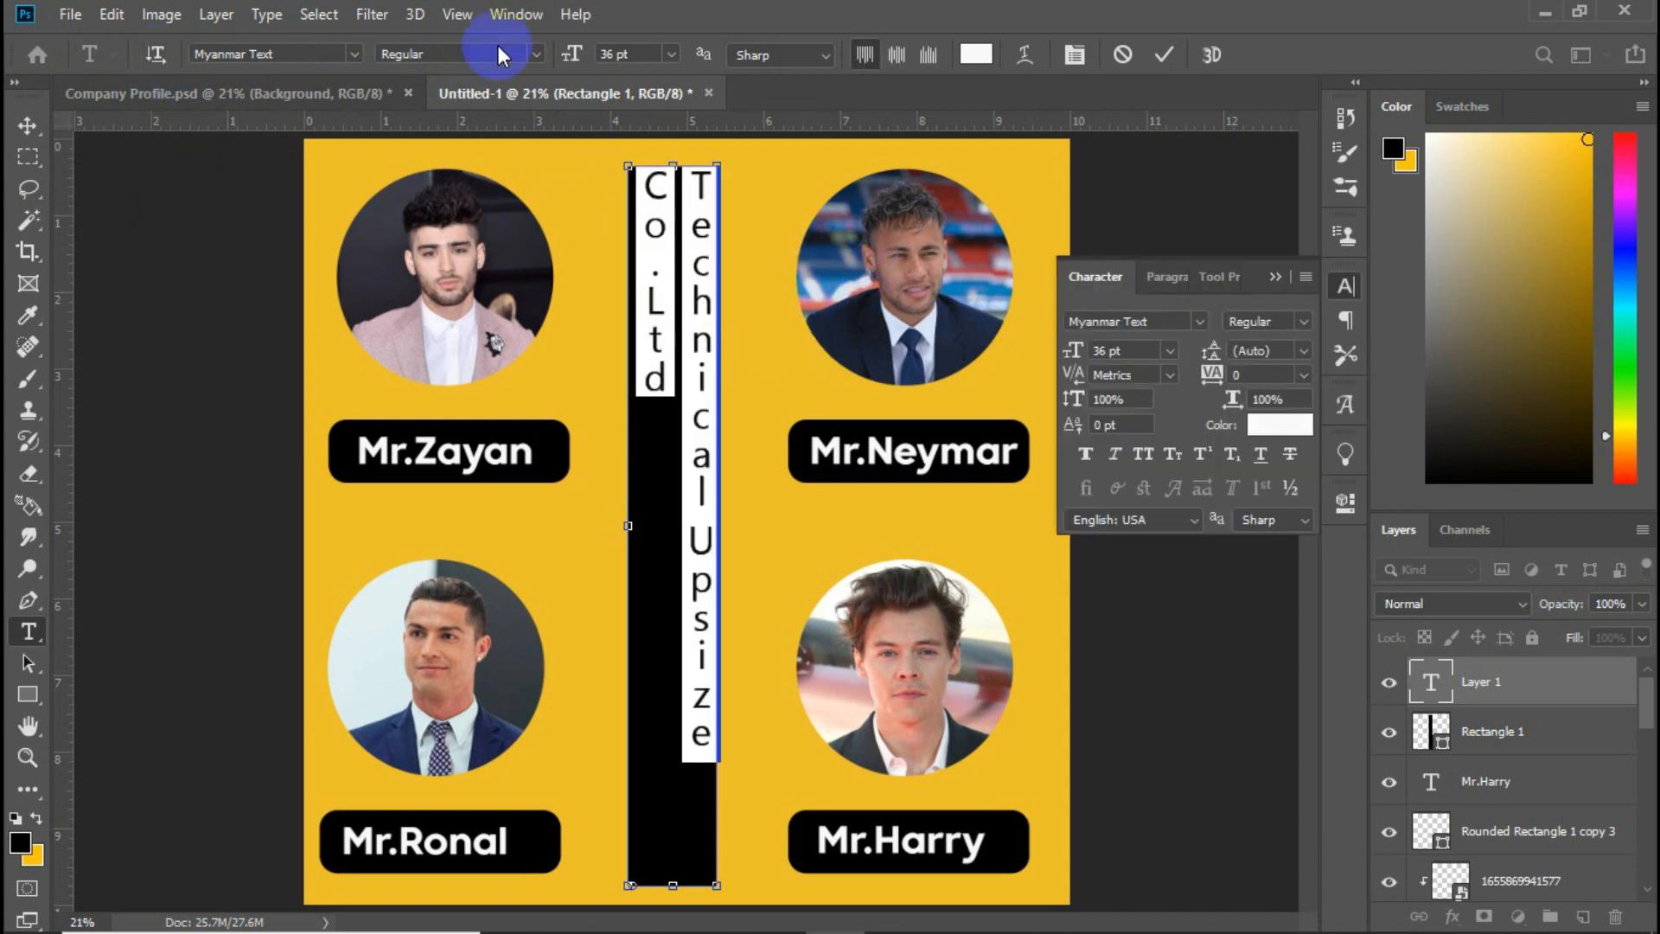
{"action": "left_click", "coordinate": [666, 252]}
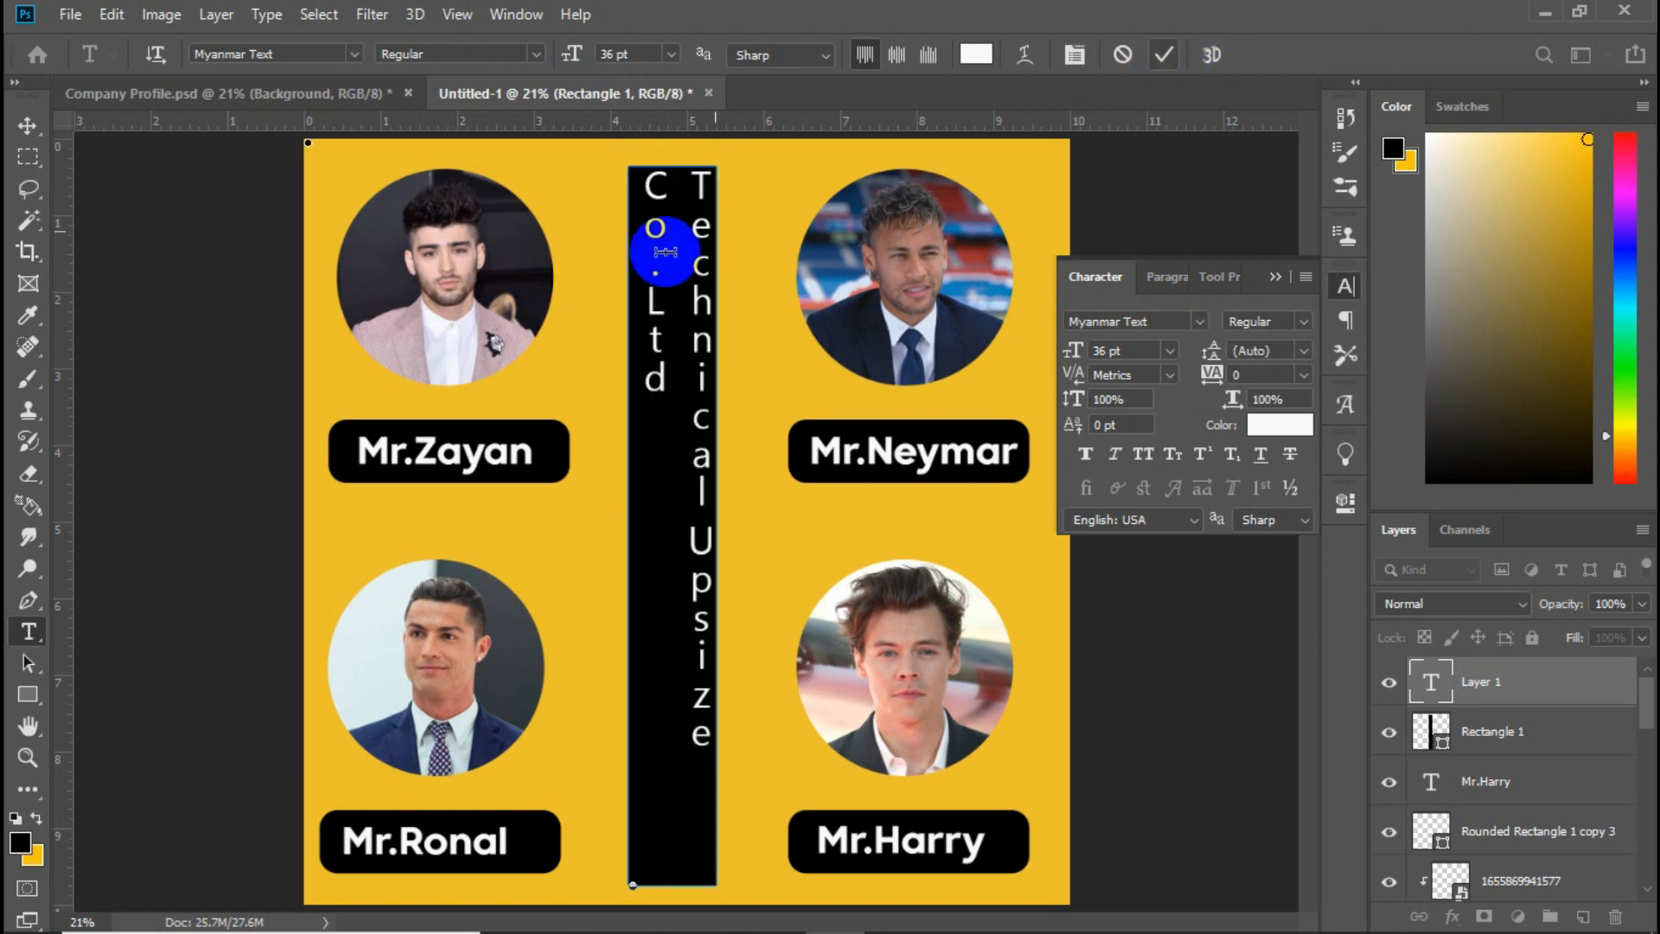
{"action": "left_click", "coordinate": [619, 379]}
{"action": "key", "text": "ctrl+t"}
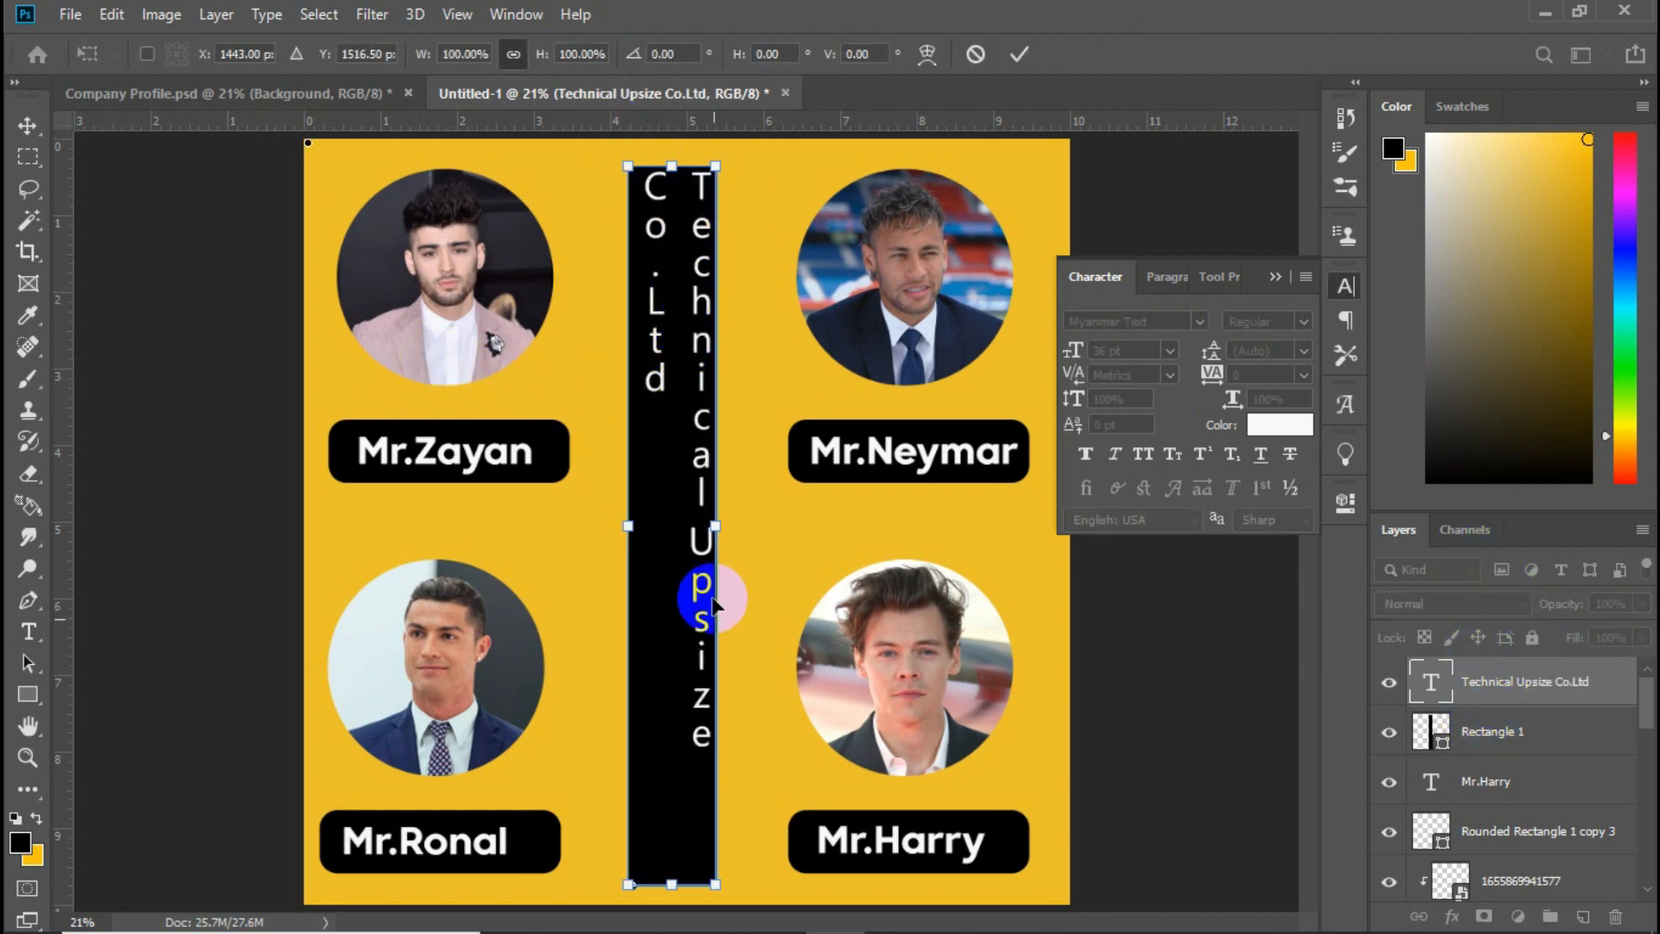
{"action": "left_click_drag", "start_coordinate": [621, 157], "coordinate": [571, 130]}
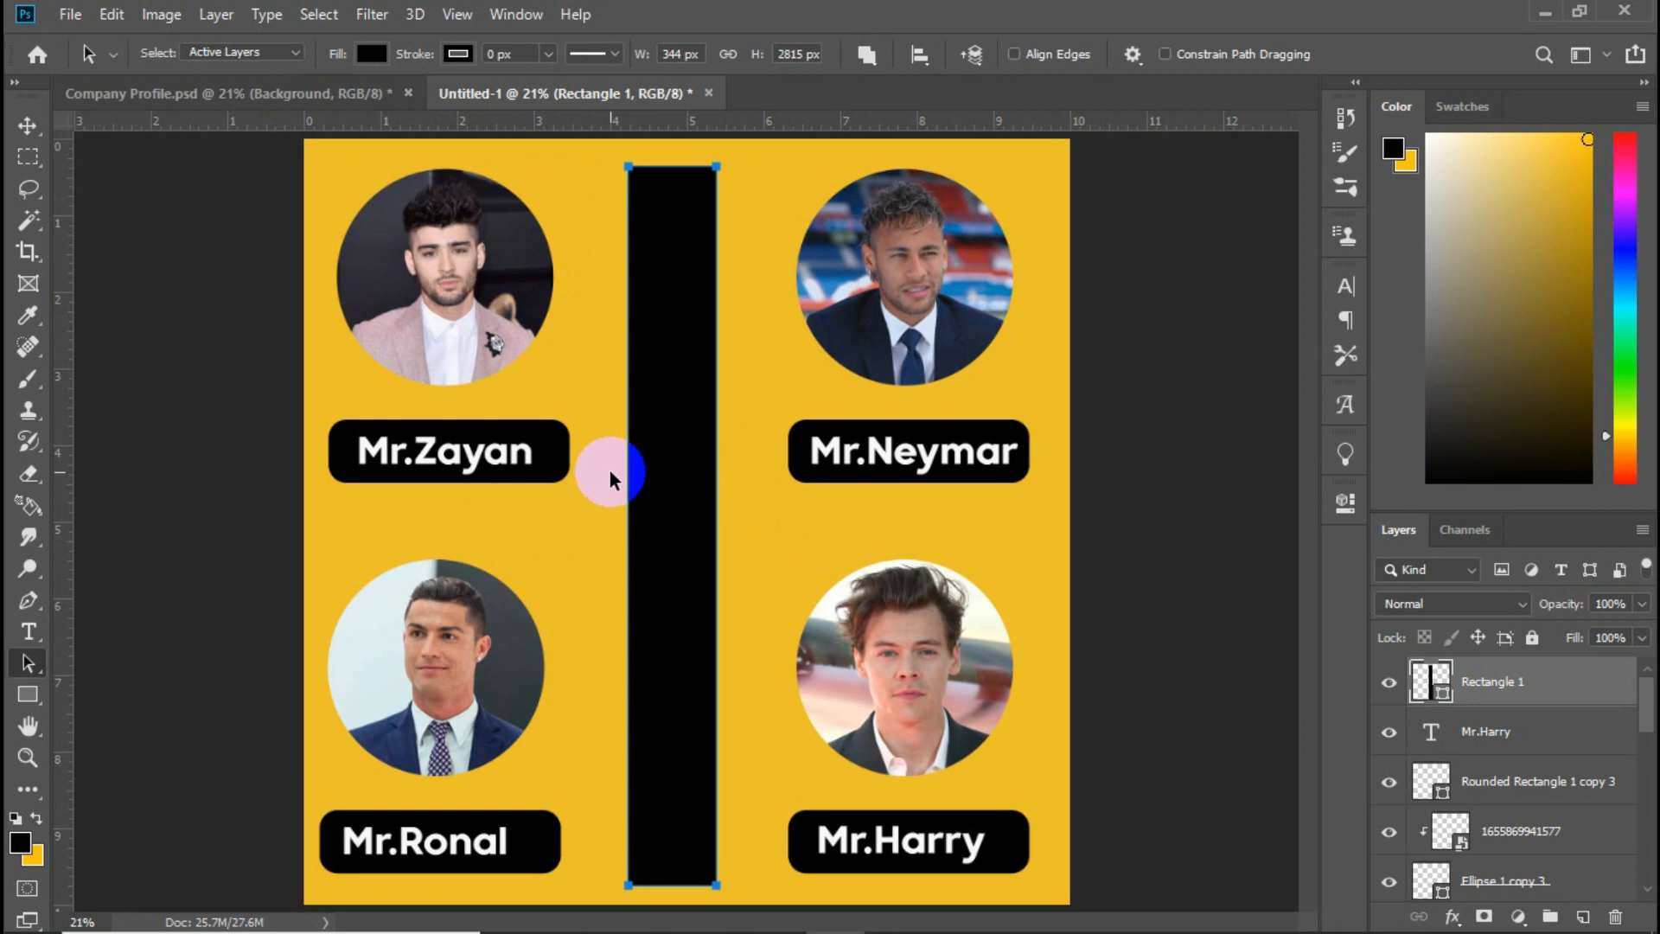
- Add the white point text "Technical Upsize Co.Ltd" in Retroica Regular 36 pt across the middle of the canvas
{"action": "left_click", "coordinate": [28, 631]}
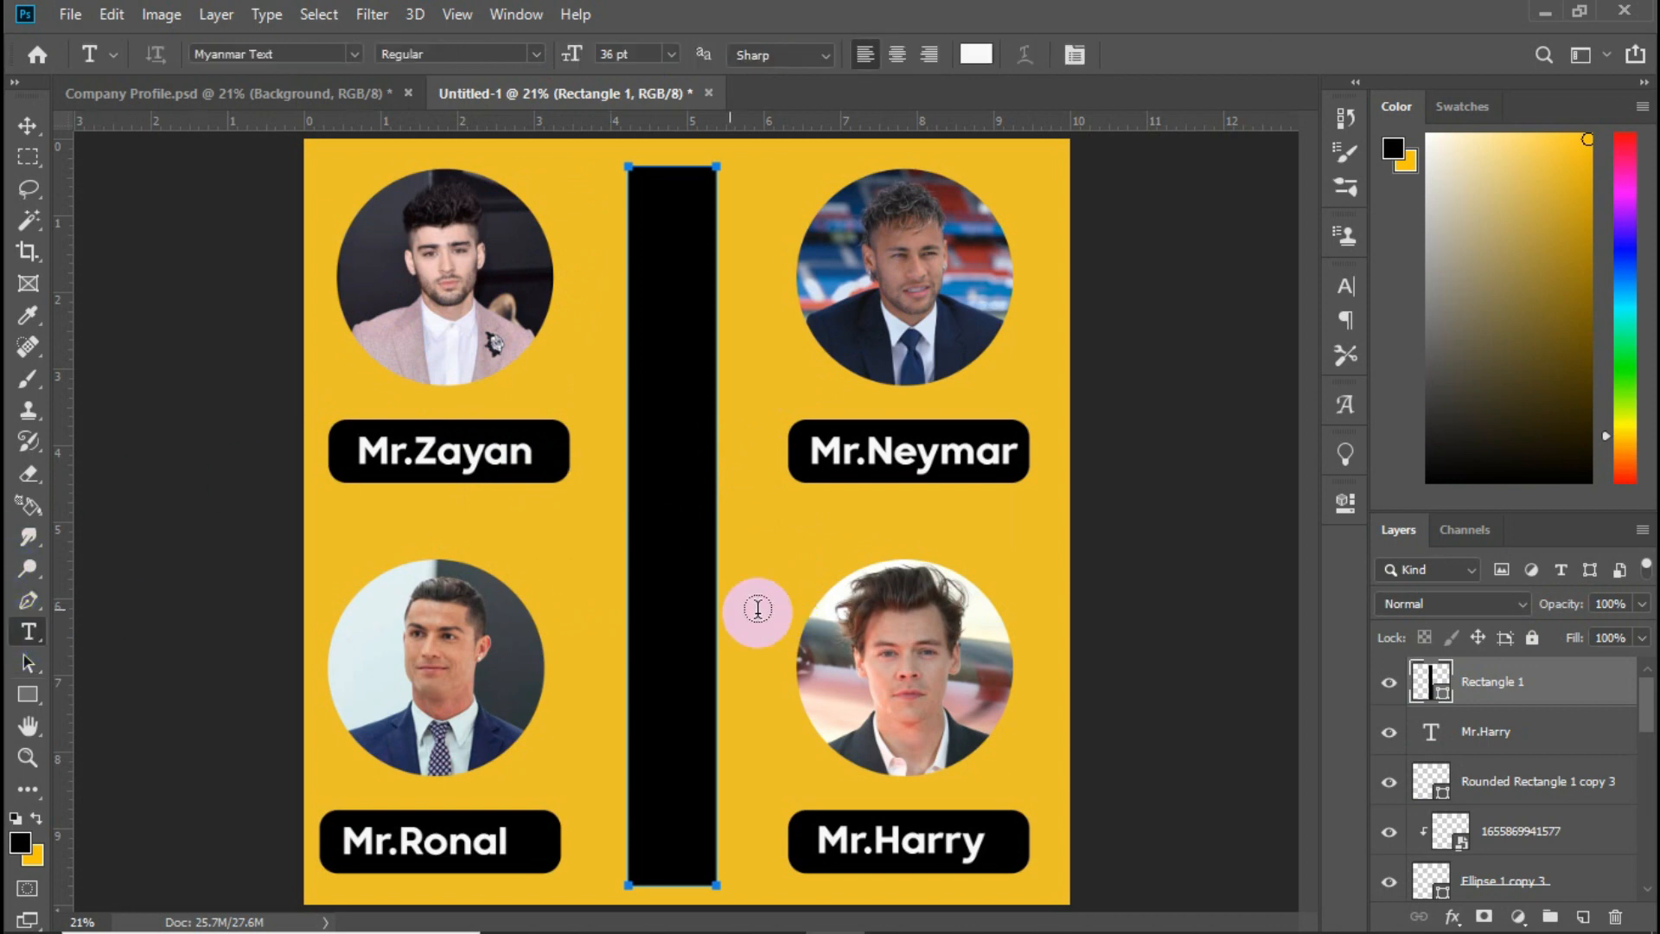
{"action": "left_click", "coordinate": [513, 506]}
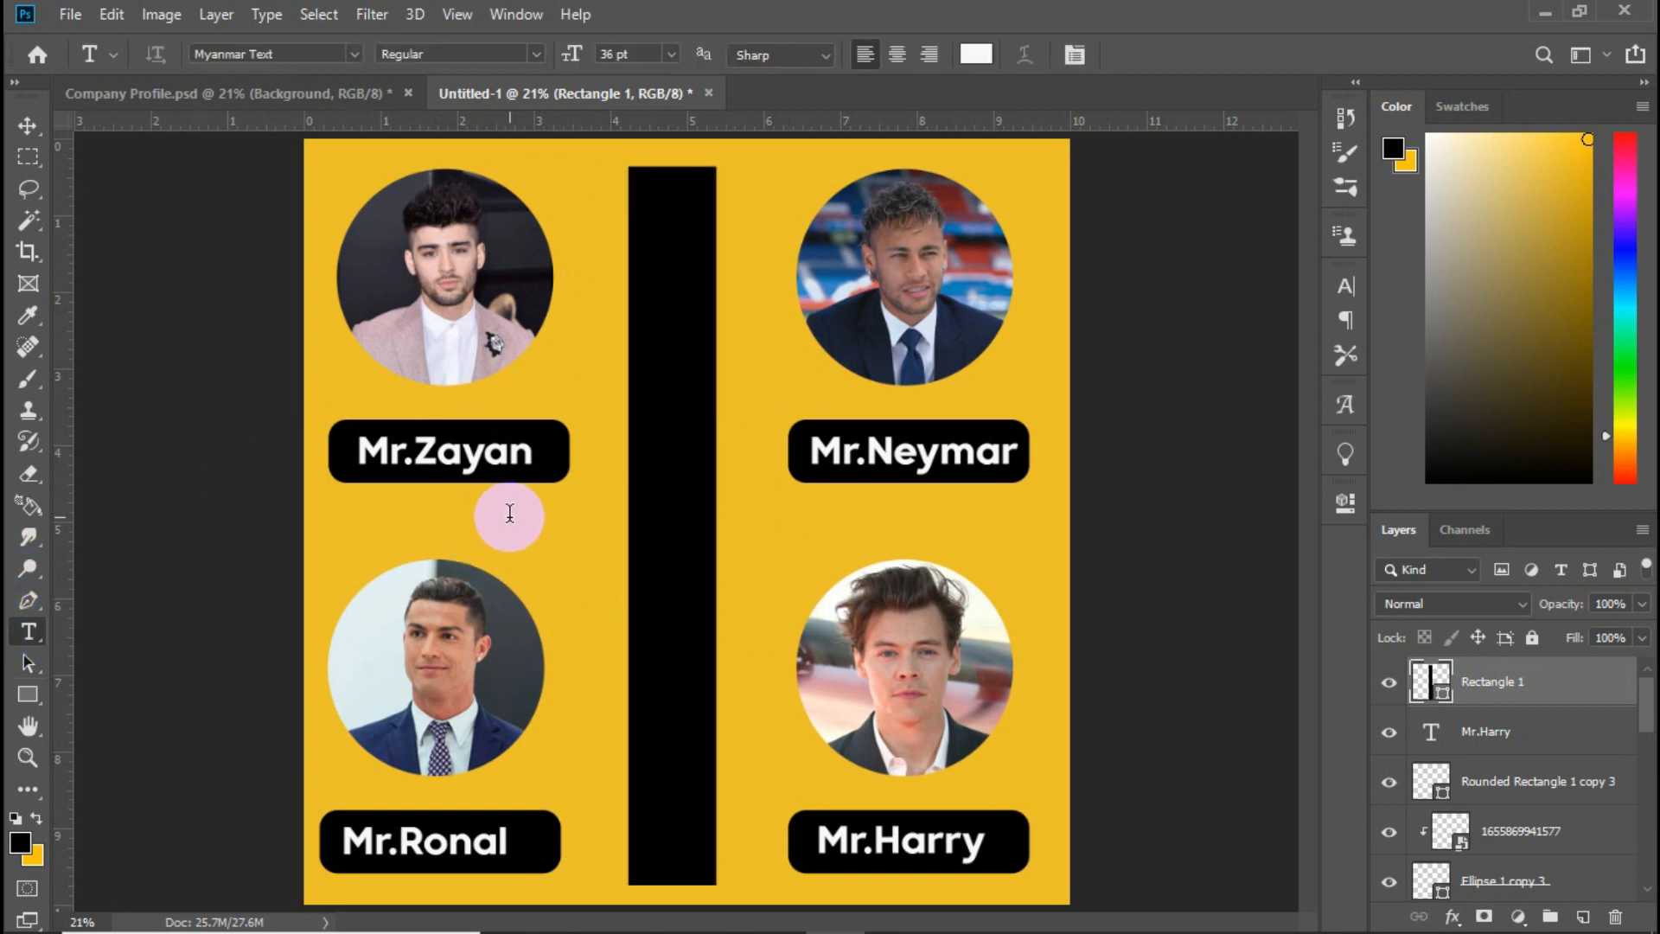
{"action": "left_click", "coordinate": [350, 57]}
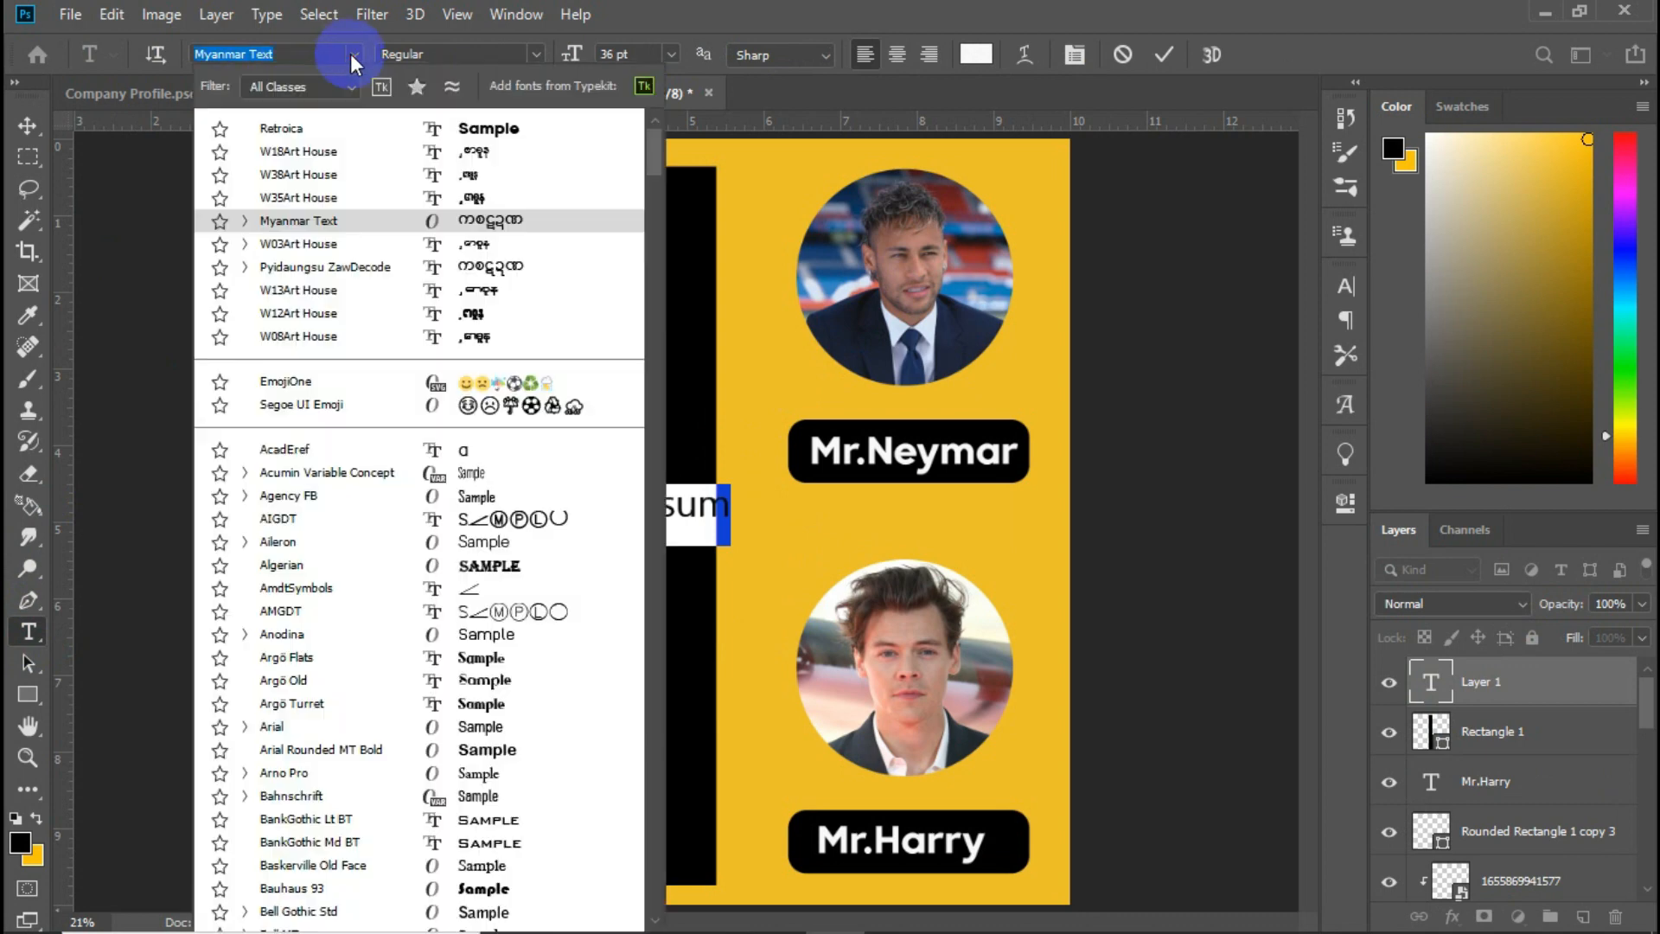
{"action": "left_click", "coordinate": [610, 185]}
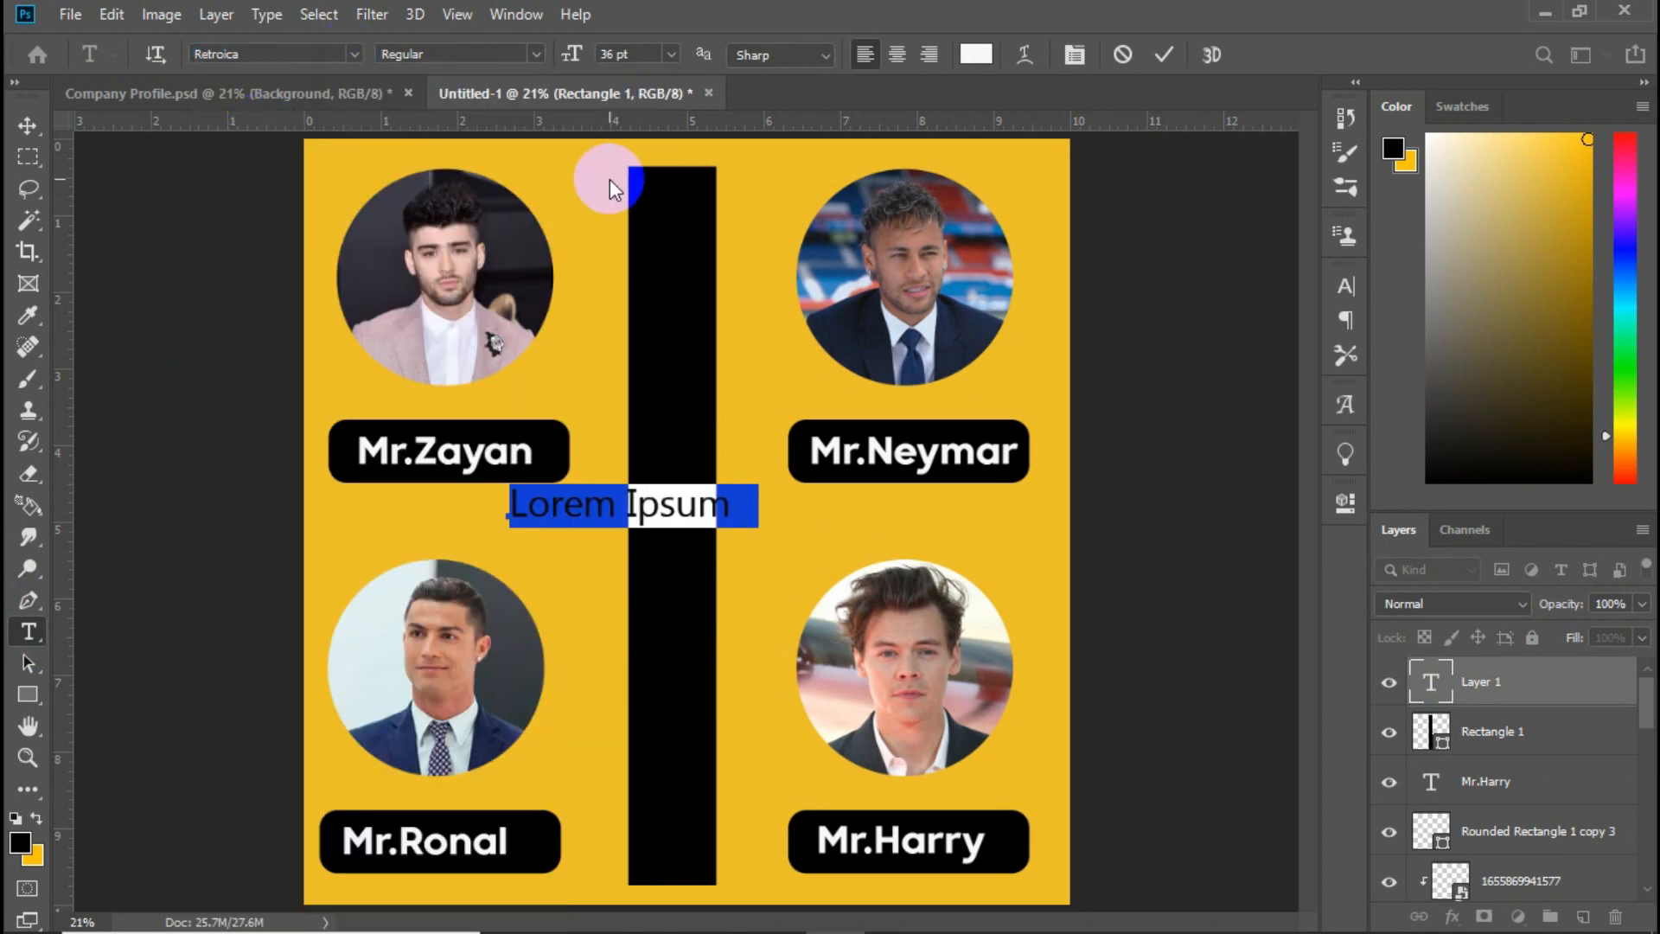
{"action": "key", "text": "BackSpace"}
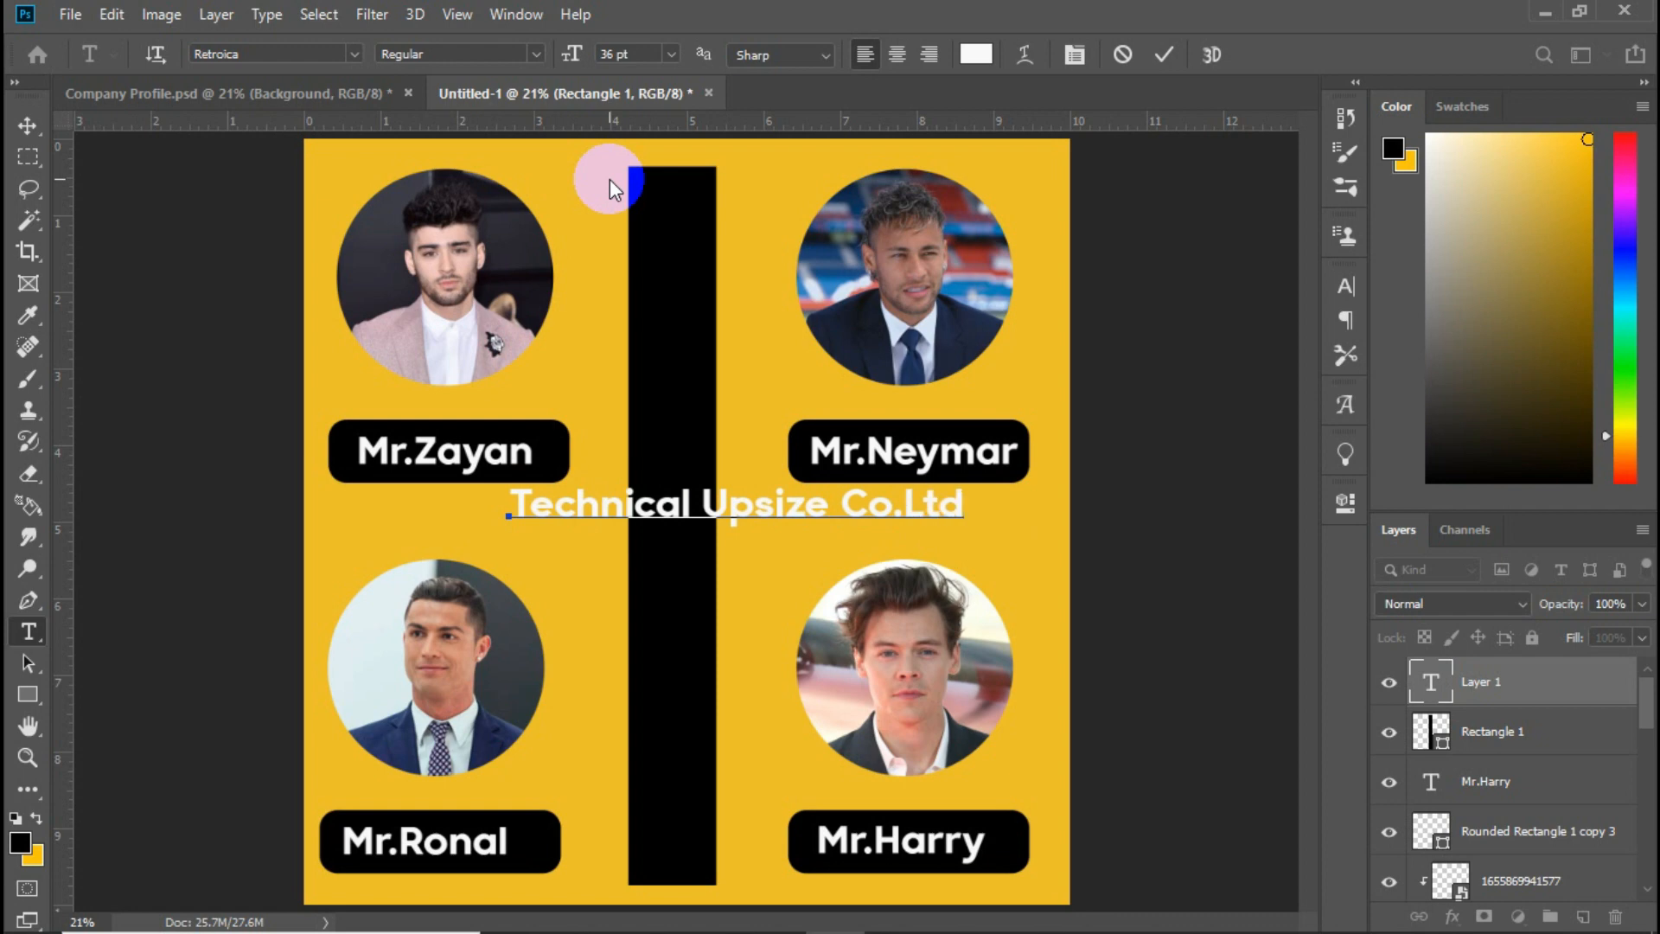
{"action": "left_click", "coordinate": [1165, 57]}
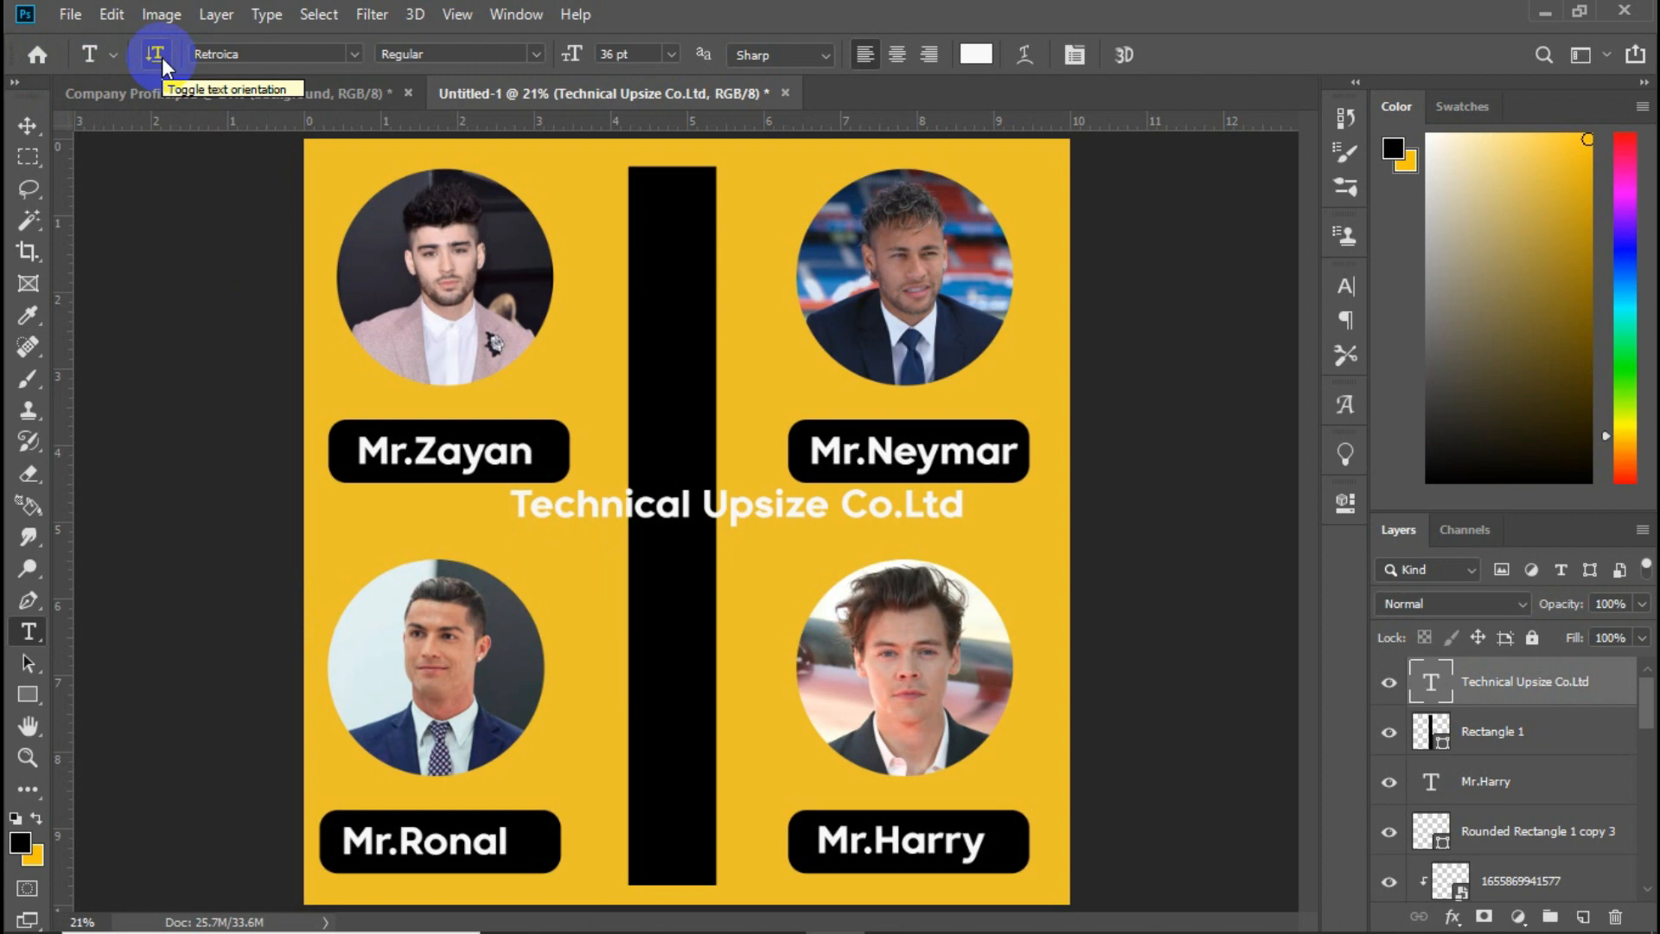
- Switch the whole Technical Upsize Co.Ltd text to vertical orientation and commit the edit
{"action": "left_click", "coordinate": [535, 510]}
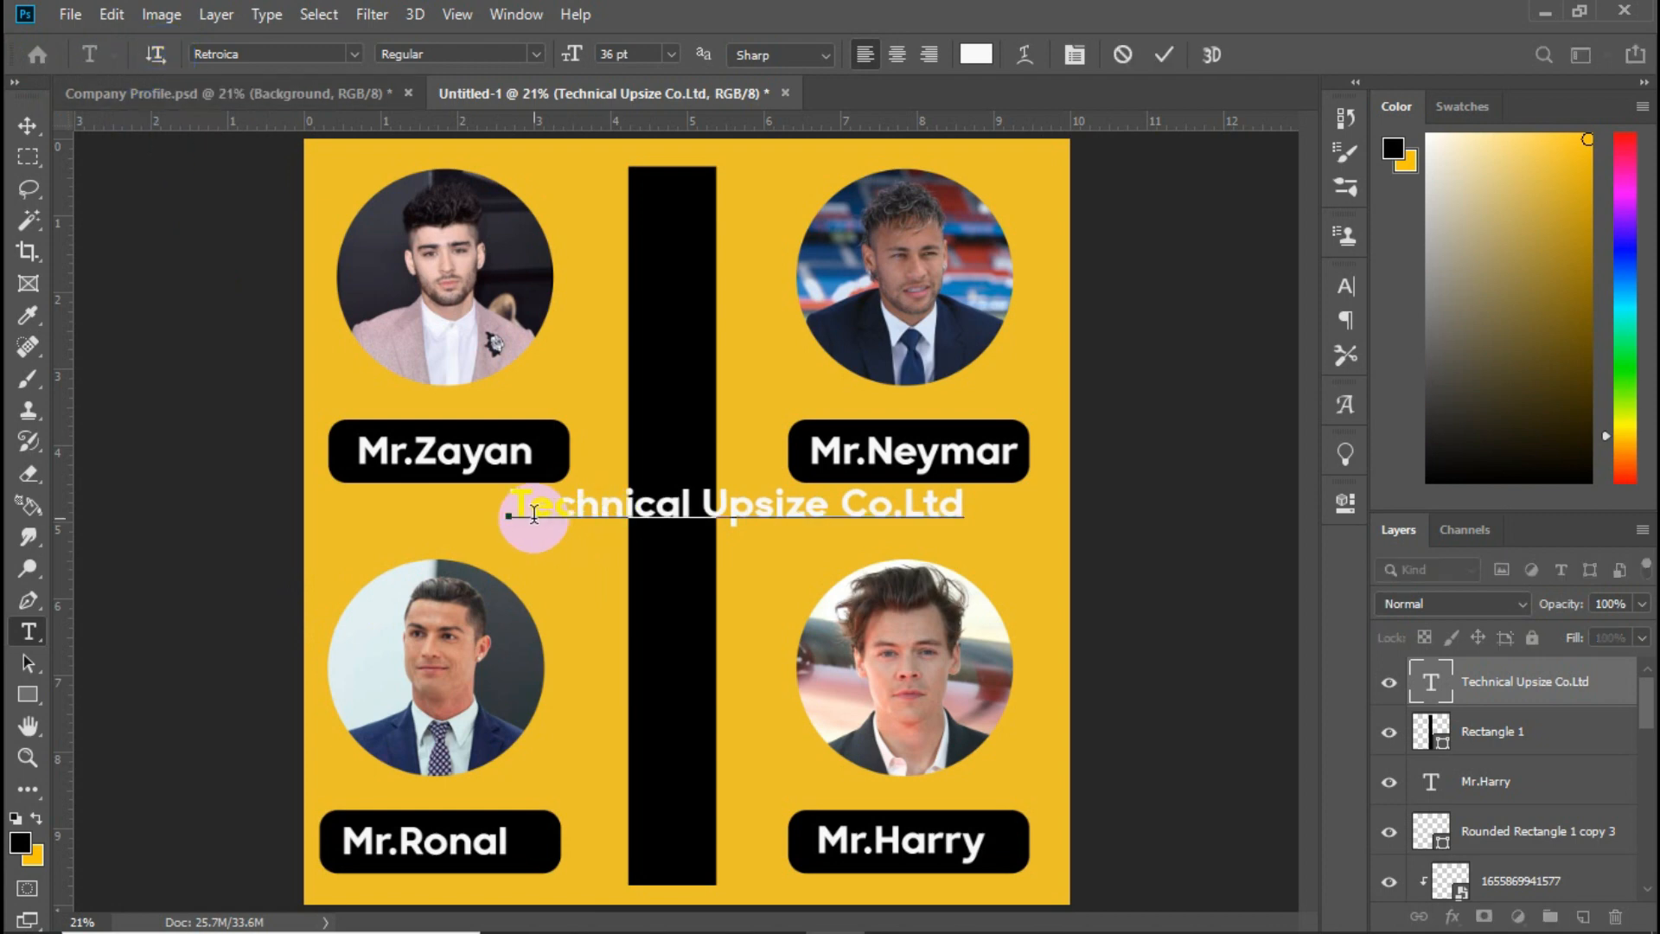
{"action": "double_click", "coordinate": [535, 510]}
{"action": "left_click_drag", "start_coordinate": [525, 505], "coordinate": [1030, 515]}
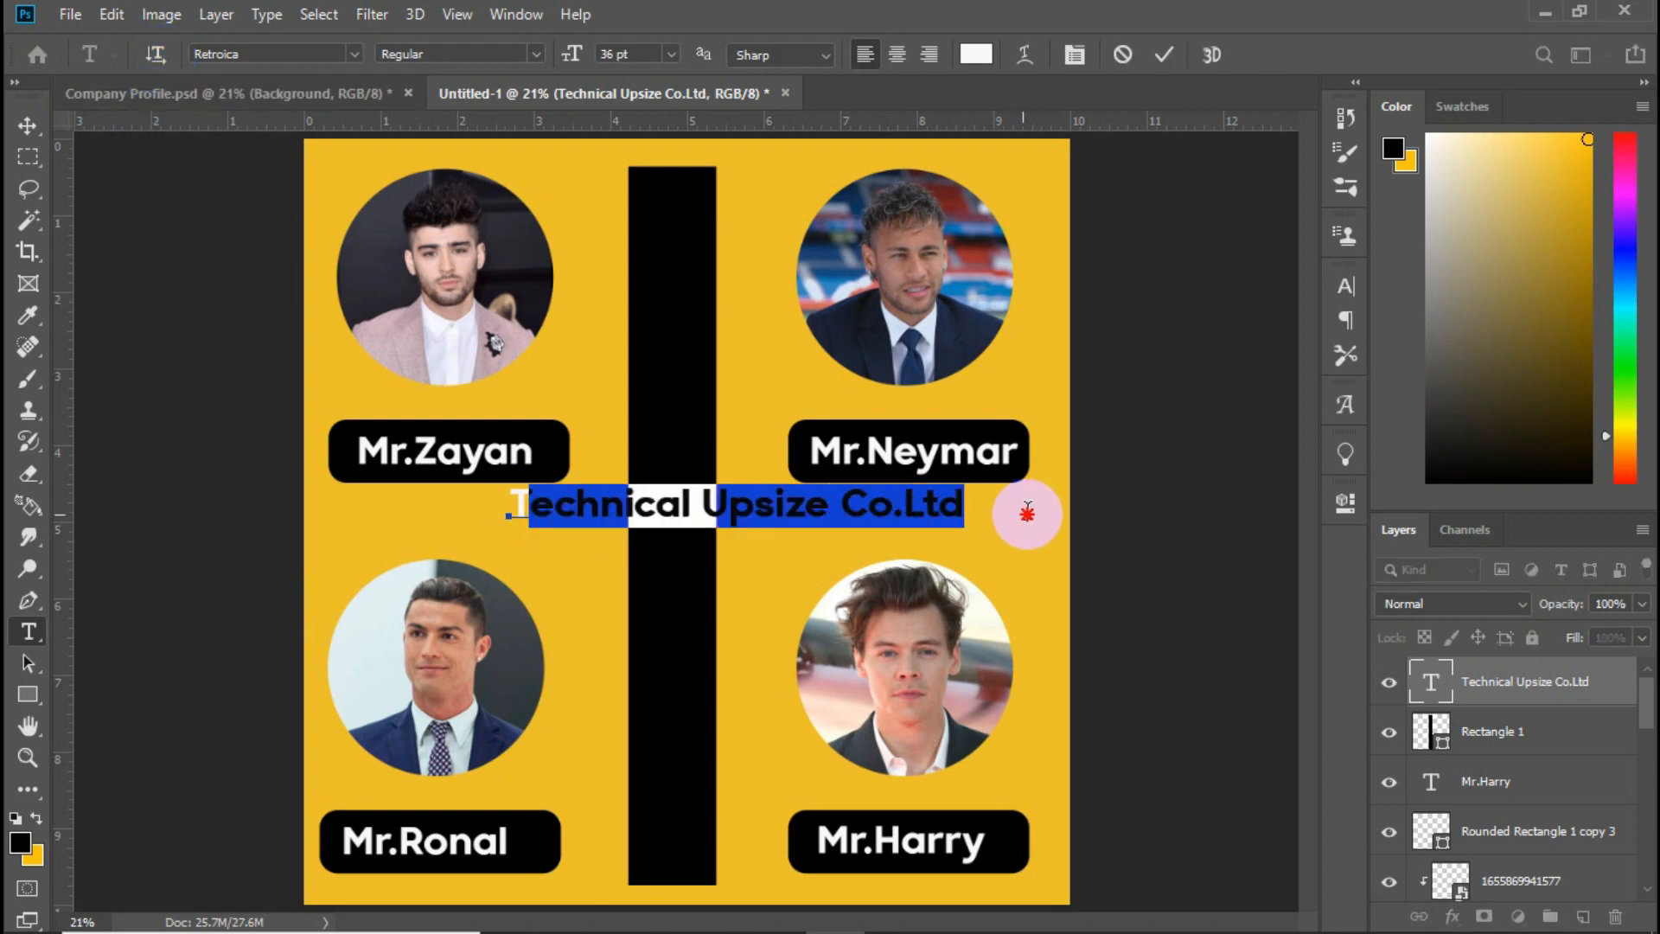
{"action": "left_click_drag", "start_coordinate": [512, 503], "coordinate": [994, 508]}
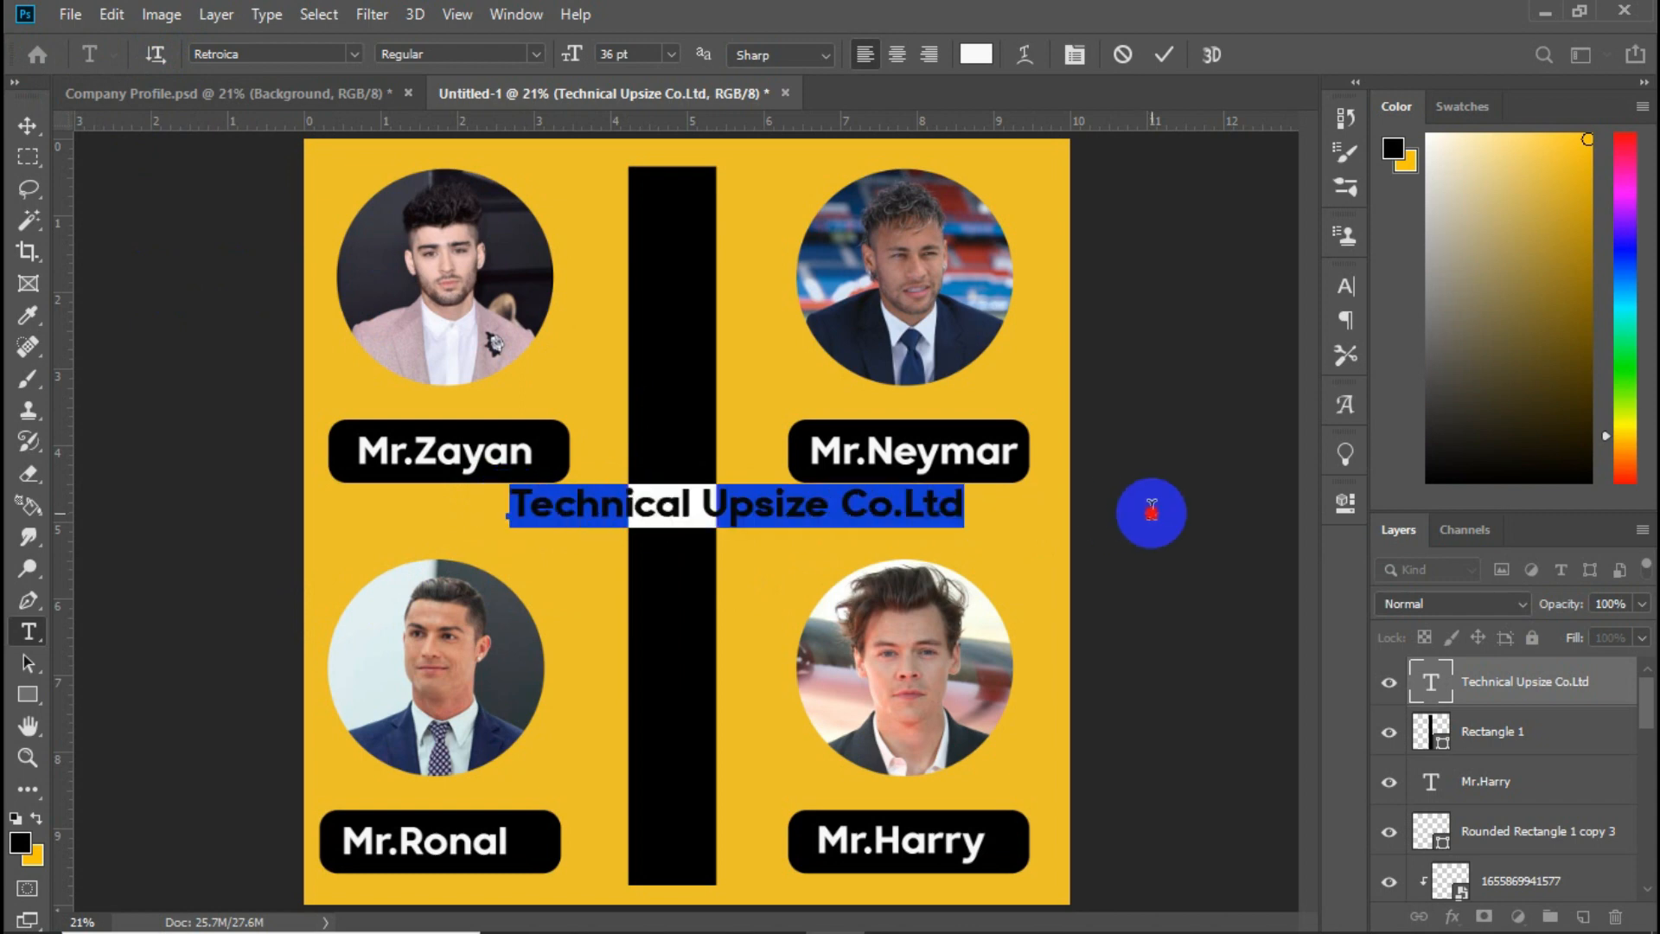
{"action": "left_click", "coordinate": [168, 64]}
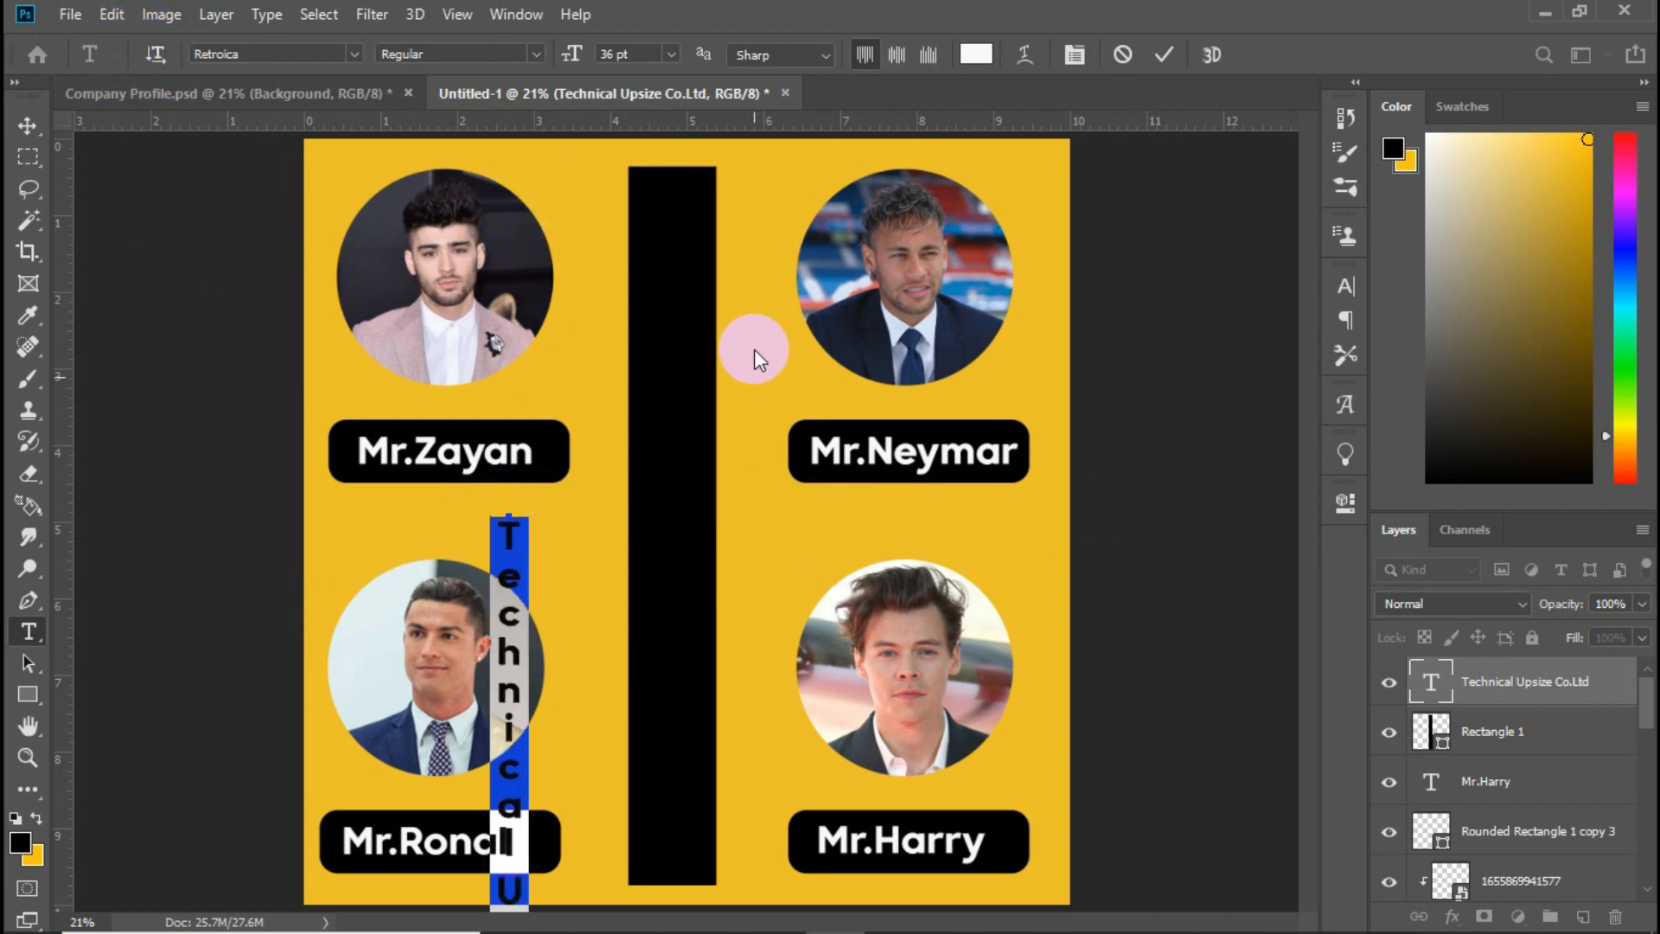
{"action": "left_click", "coordinate": [1164, 57]}
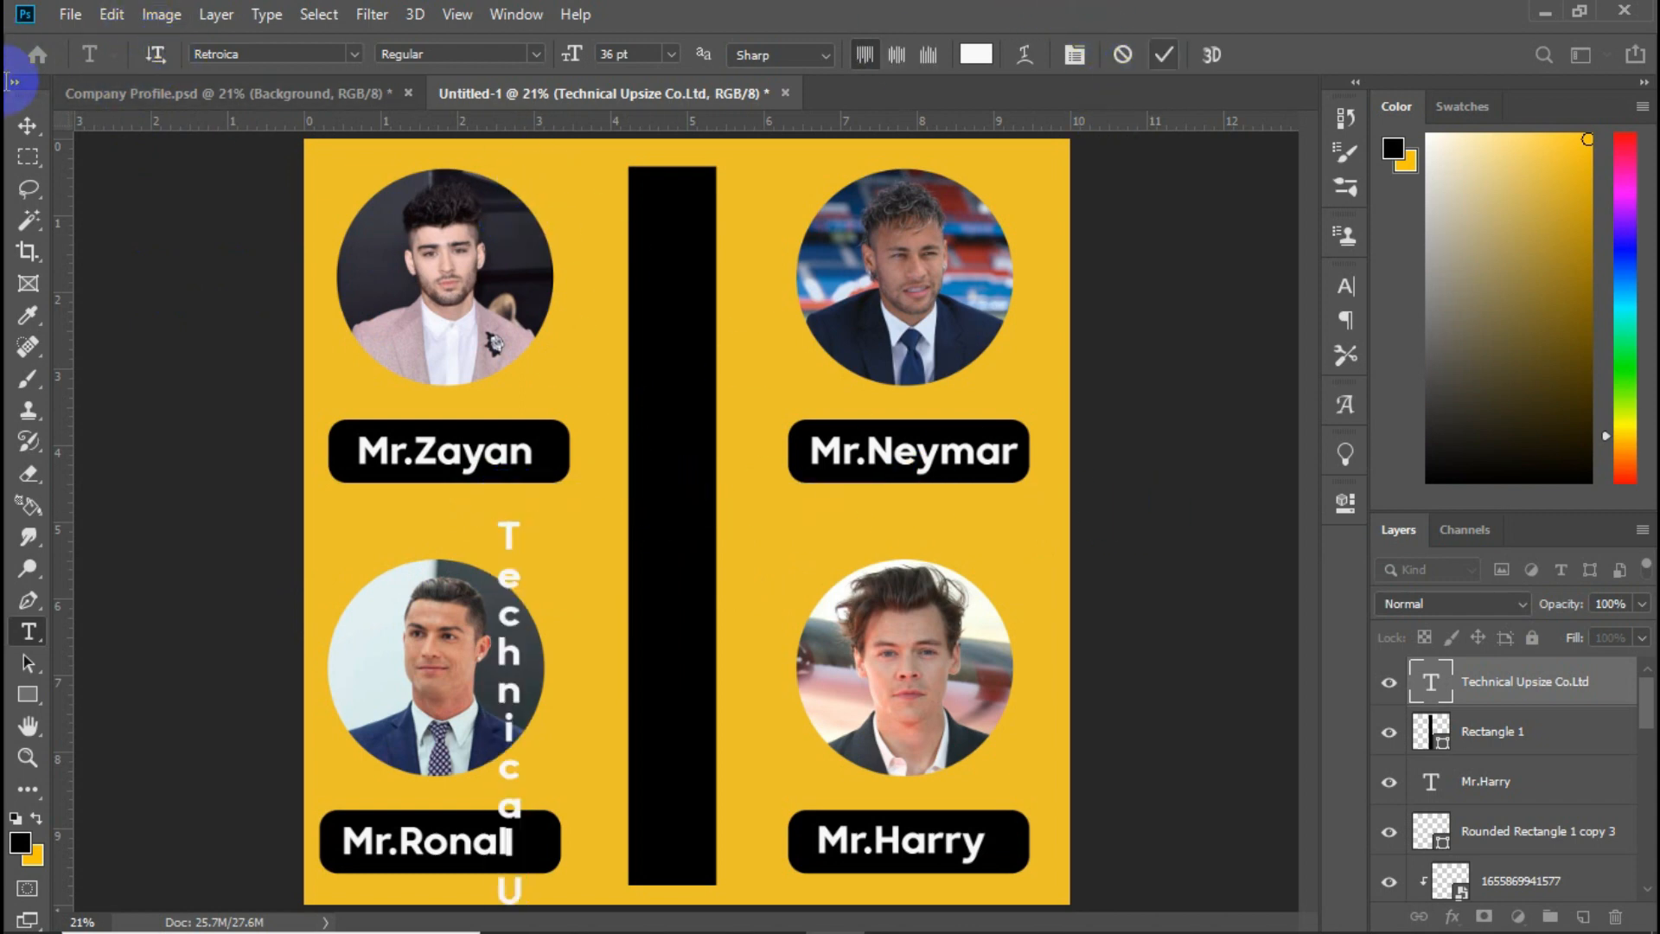
- Move the vertical Technical Upsize Co.Ltd text onto the central black bar, centred across its width
{"action": "left_click", "coordinate": [27, 125]}
{"action": "left_click", "coordinate": [503, 704]}
{"action": "left_click_drag", "start_coordinate": [507, 705], "coordinate": [666, 304]}
- Set the vertical Technical Upsize Co.Ltd text to 24 pt and shift it down so it fits within the black bar
{"action": "left_click", "coordinate": [1519, 735]}
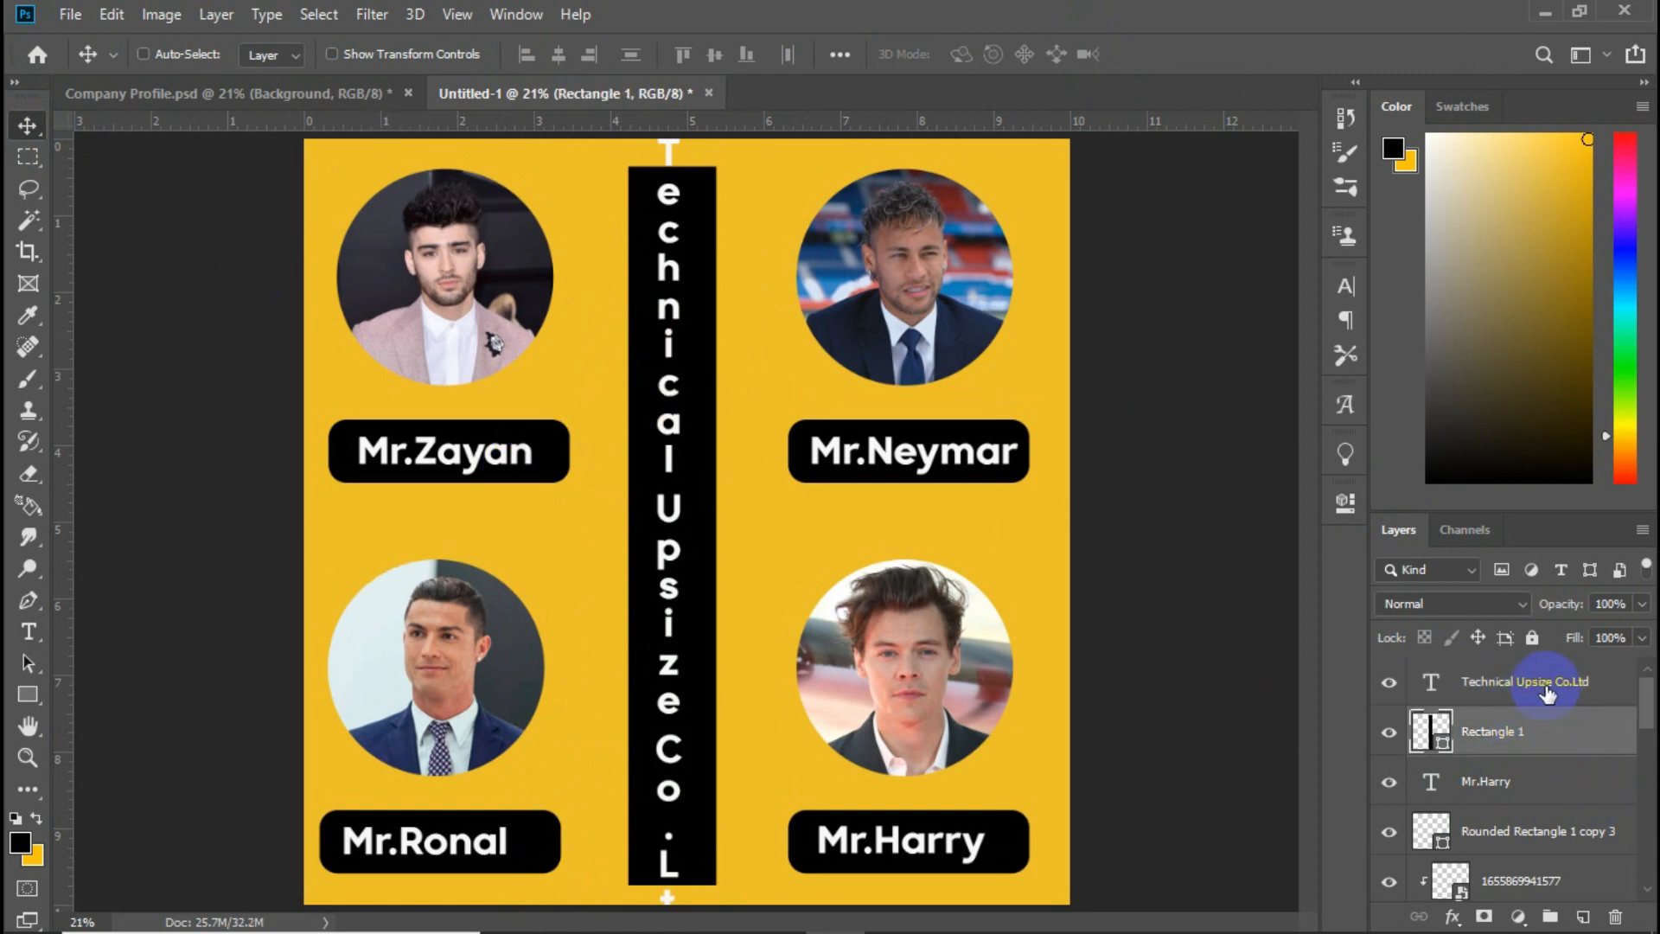
{"action": "left_click", "coordinate": [678, 346], "text": "ctrl"}
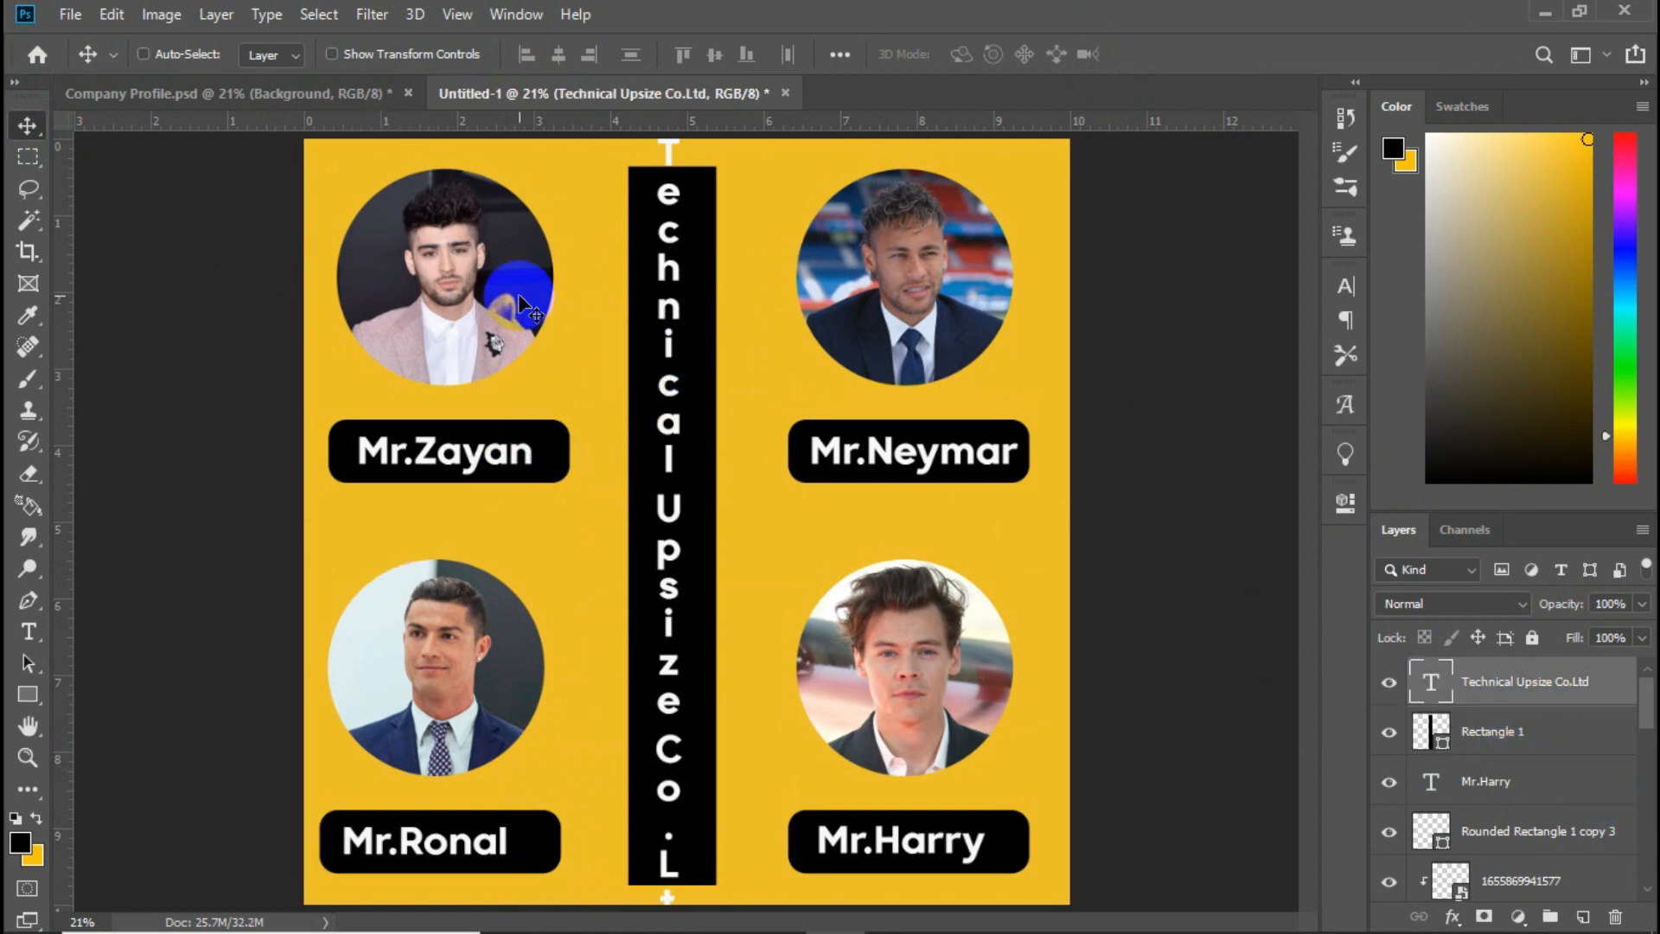
{"action": "key", "text": "t"}
{"action": "triple_click", "coordinate": [670, 233]}
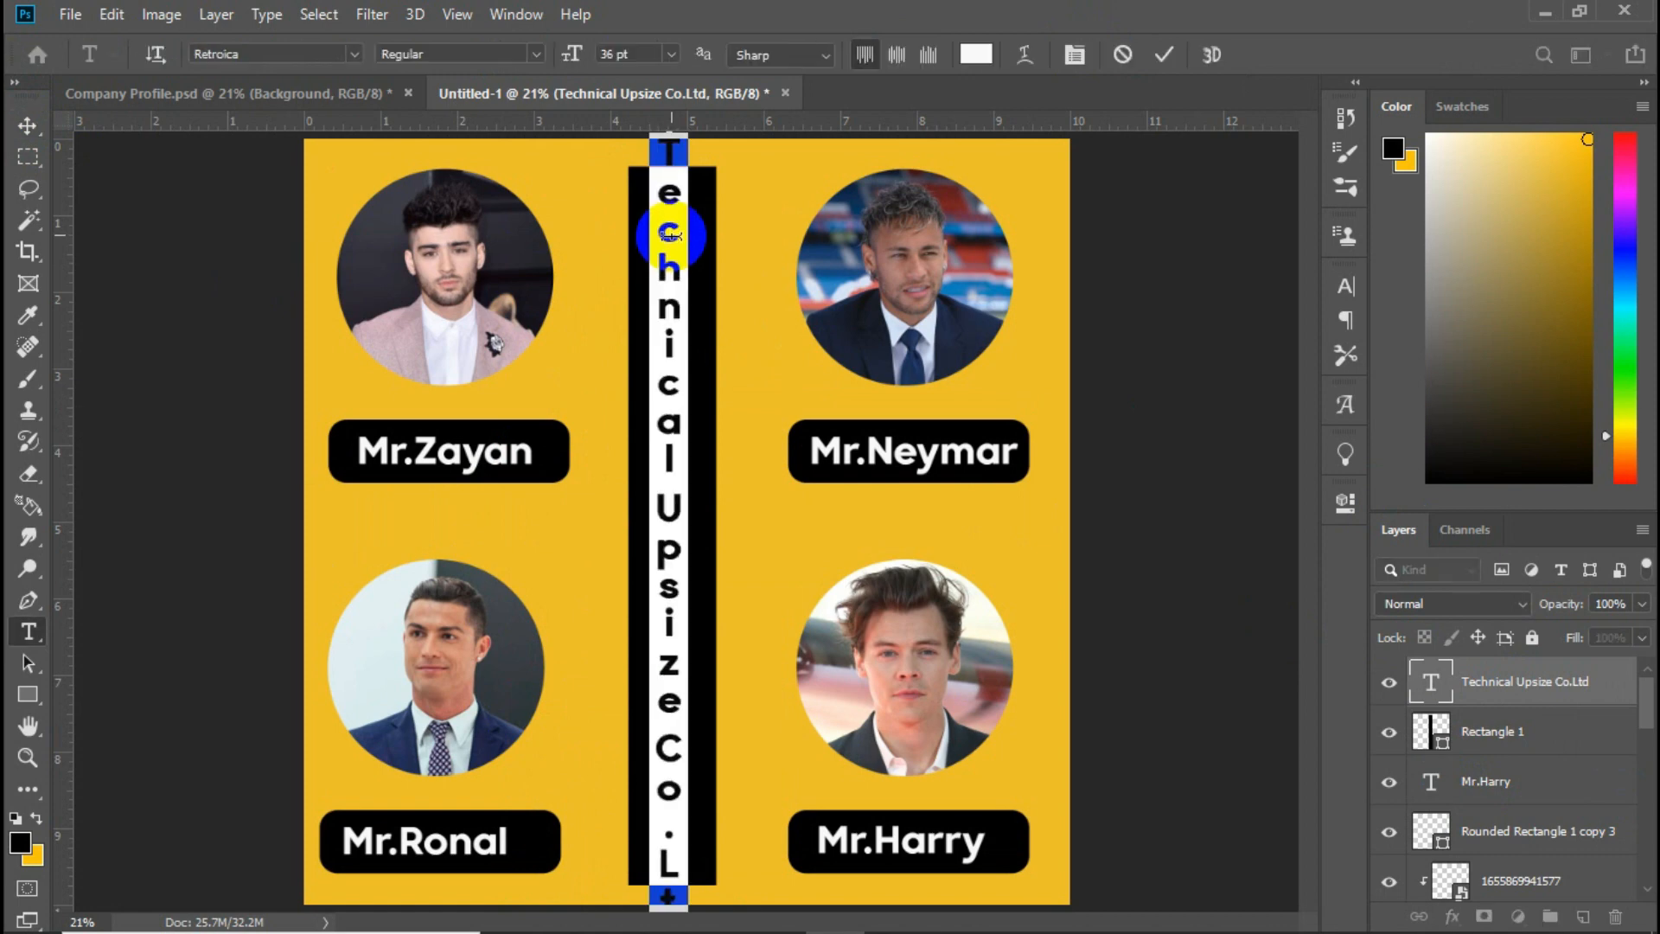
{"action": "left_click", "coordinate": [671, 54]}
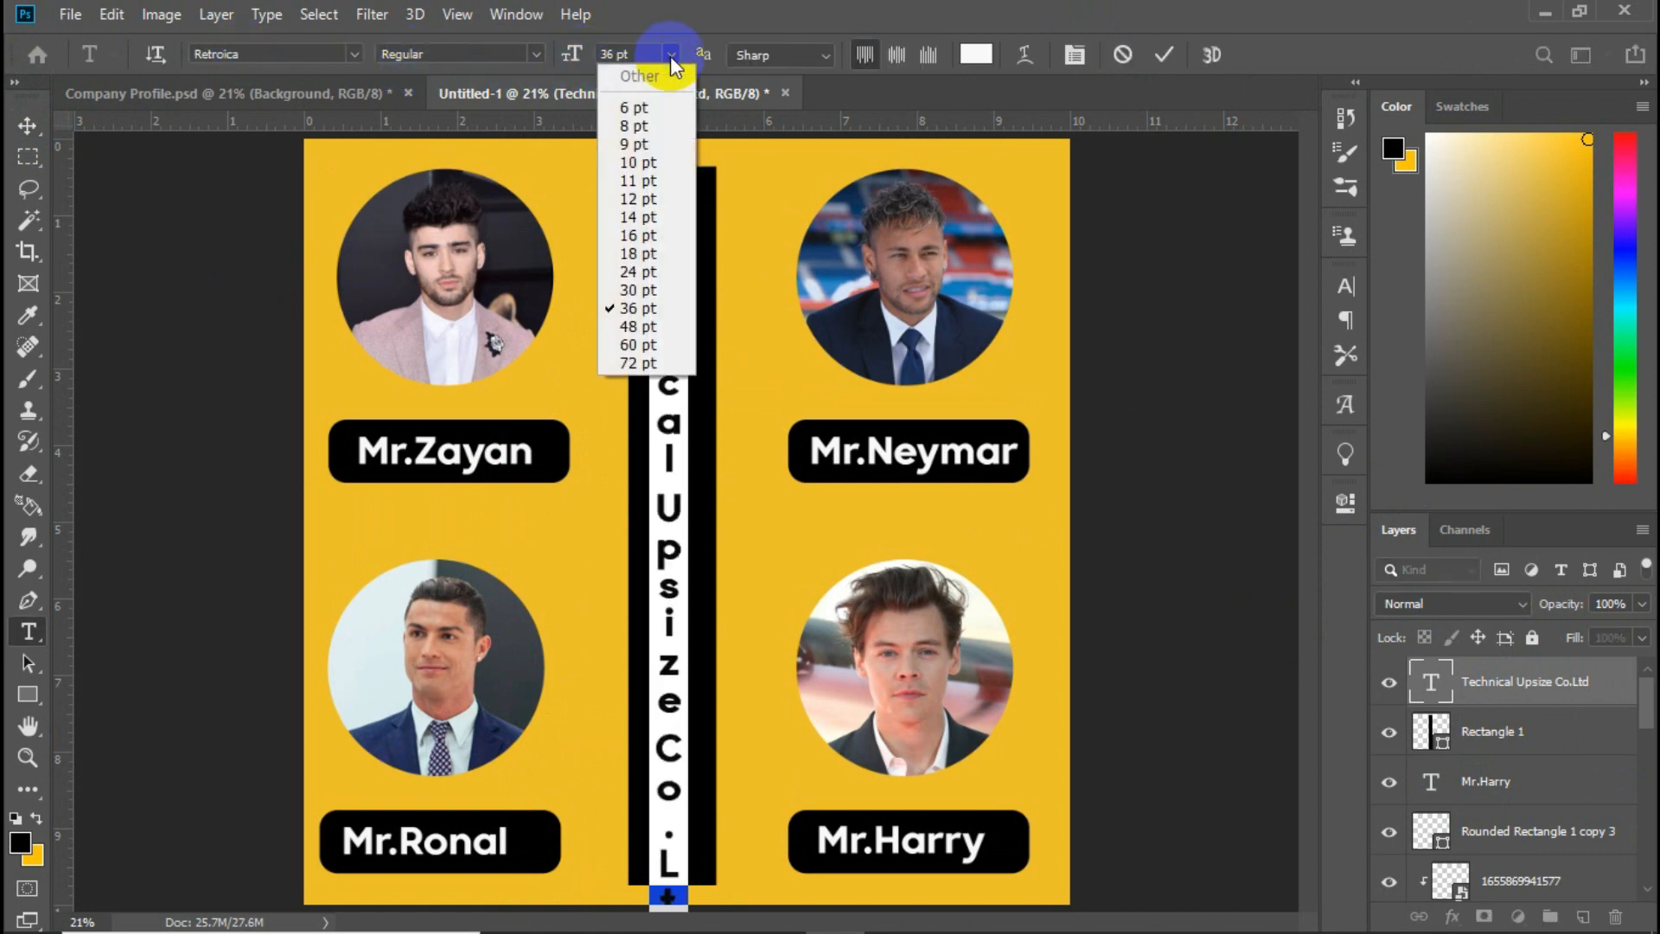
{"action": "left_click", "coordinate": [640, 271]}
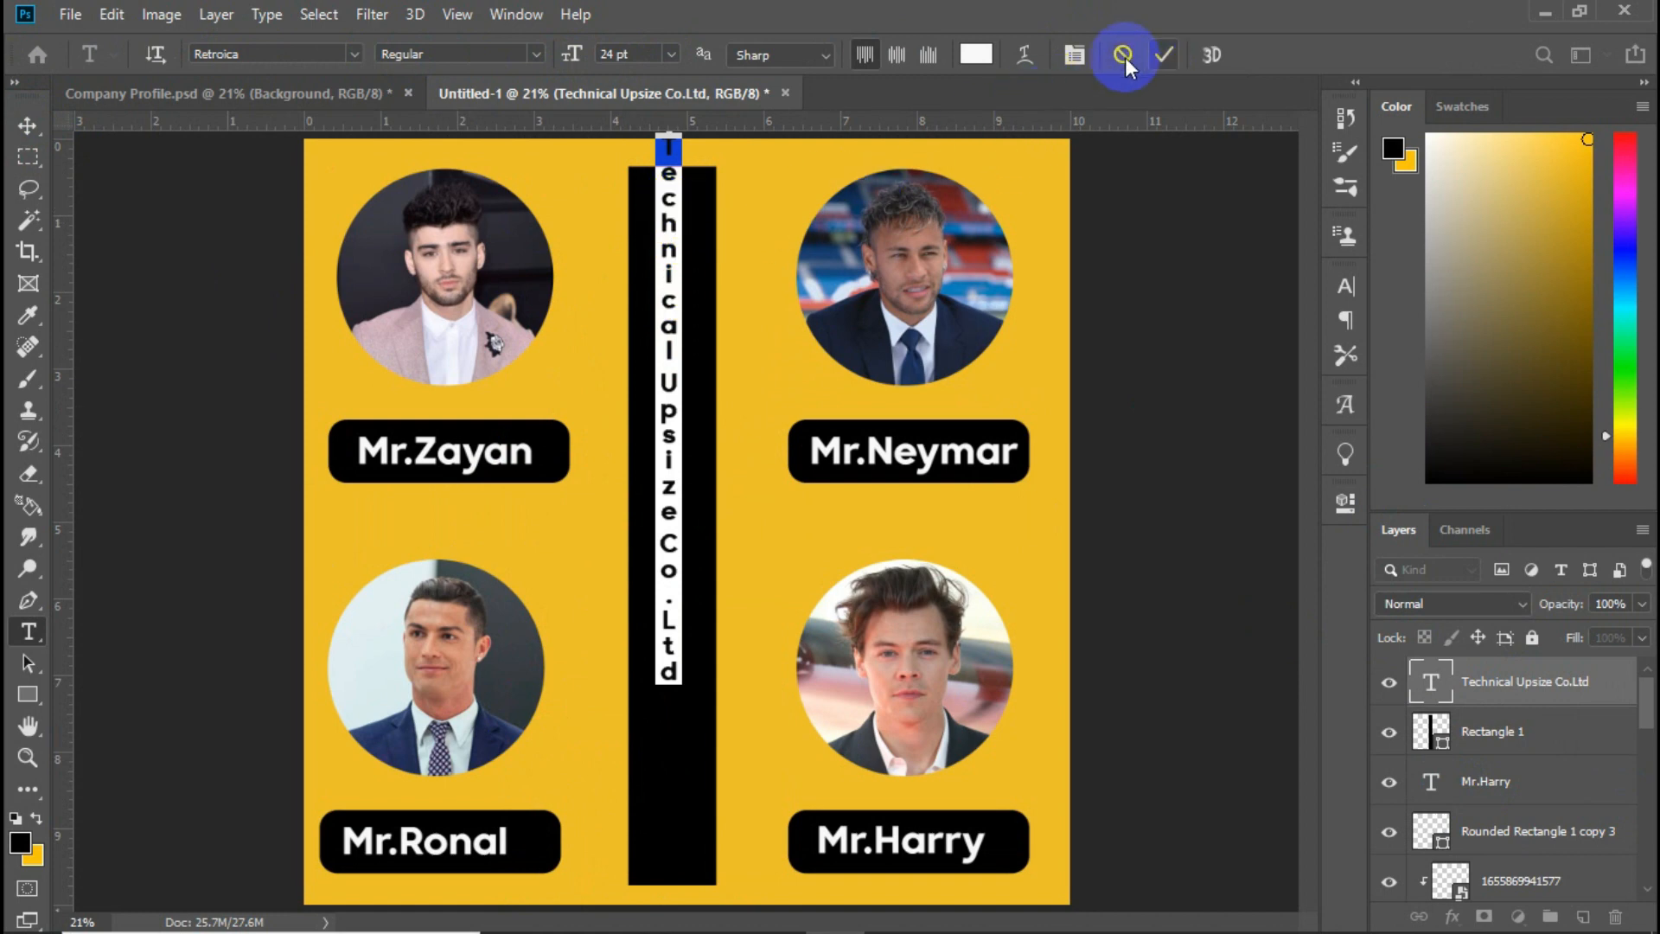
{"action": "left_click", "coordinate": [29, 126]}
{"action": "left_click_drag", "start_coordinate": [677, 287], "coordinate": [672, 450]}
- Narrow the Rectangle 1 bar to about 65% width around the text and stretch it to the canvas's bottom edge and near its top
{"action": "left_click", "coordinate": [1539, 733]}
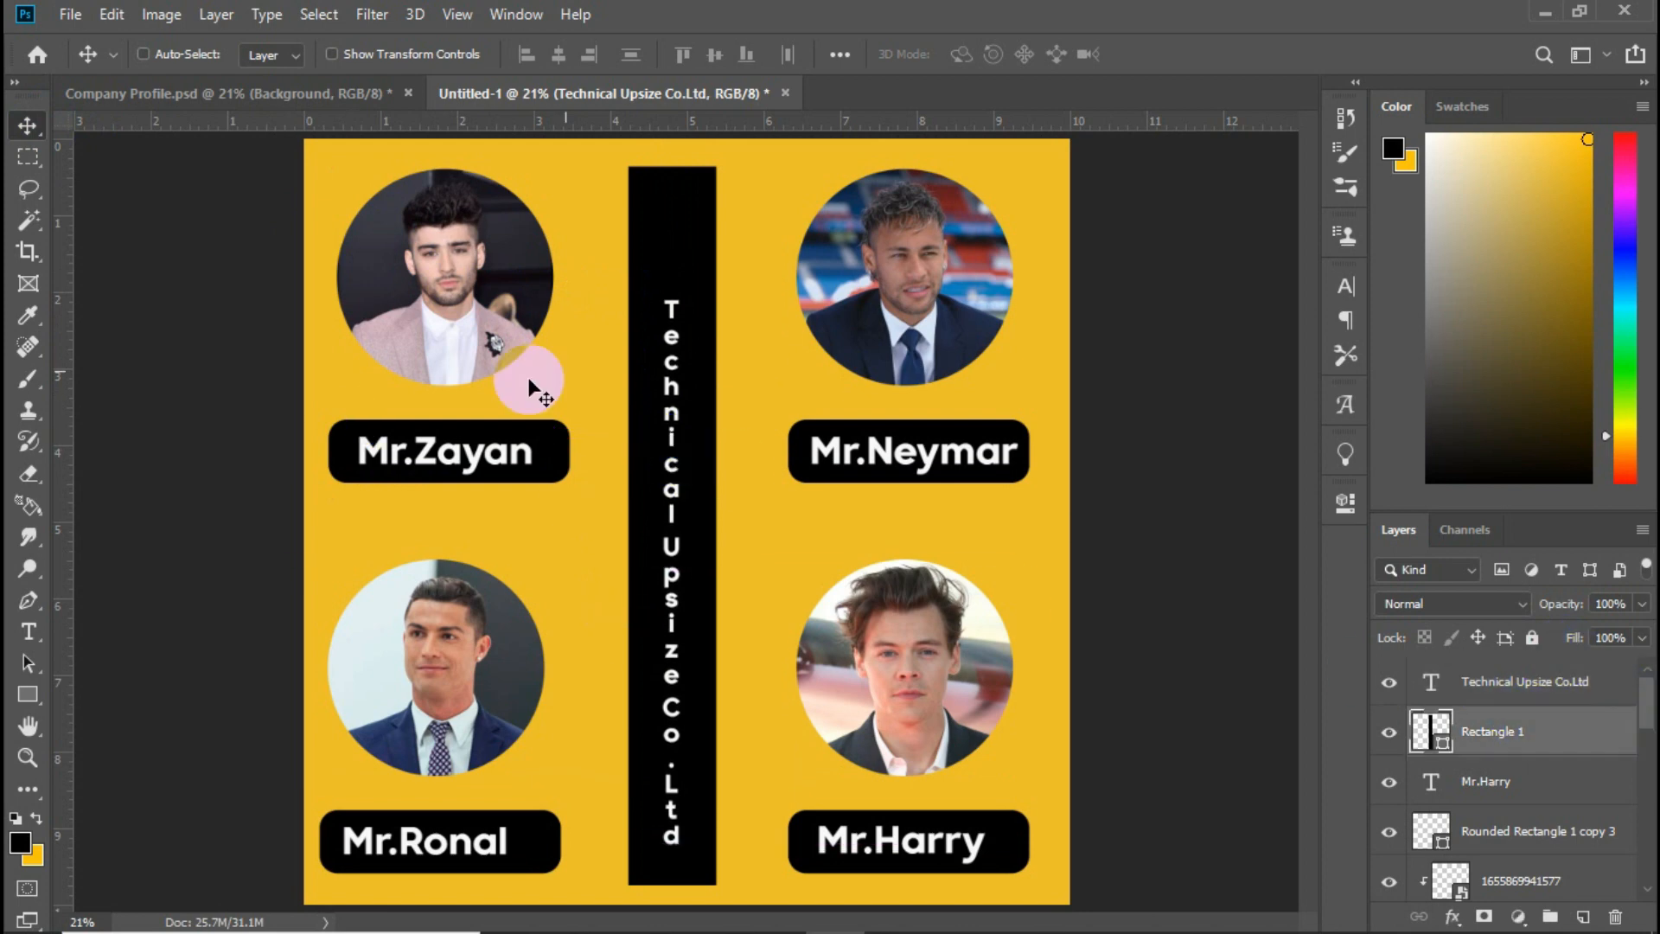
{"action": "left_click", "coordinate": [684, 260]}
{"action": "key", "text": "ctrl+t"}
{"action": "left_click_drag", "start_coordinate": [716, 526], "coordinate": [644, 519]}
{"action": "left_click_drag", "start_coordinate": [672, 880], "coordinate": [672, 903]}
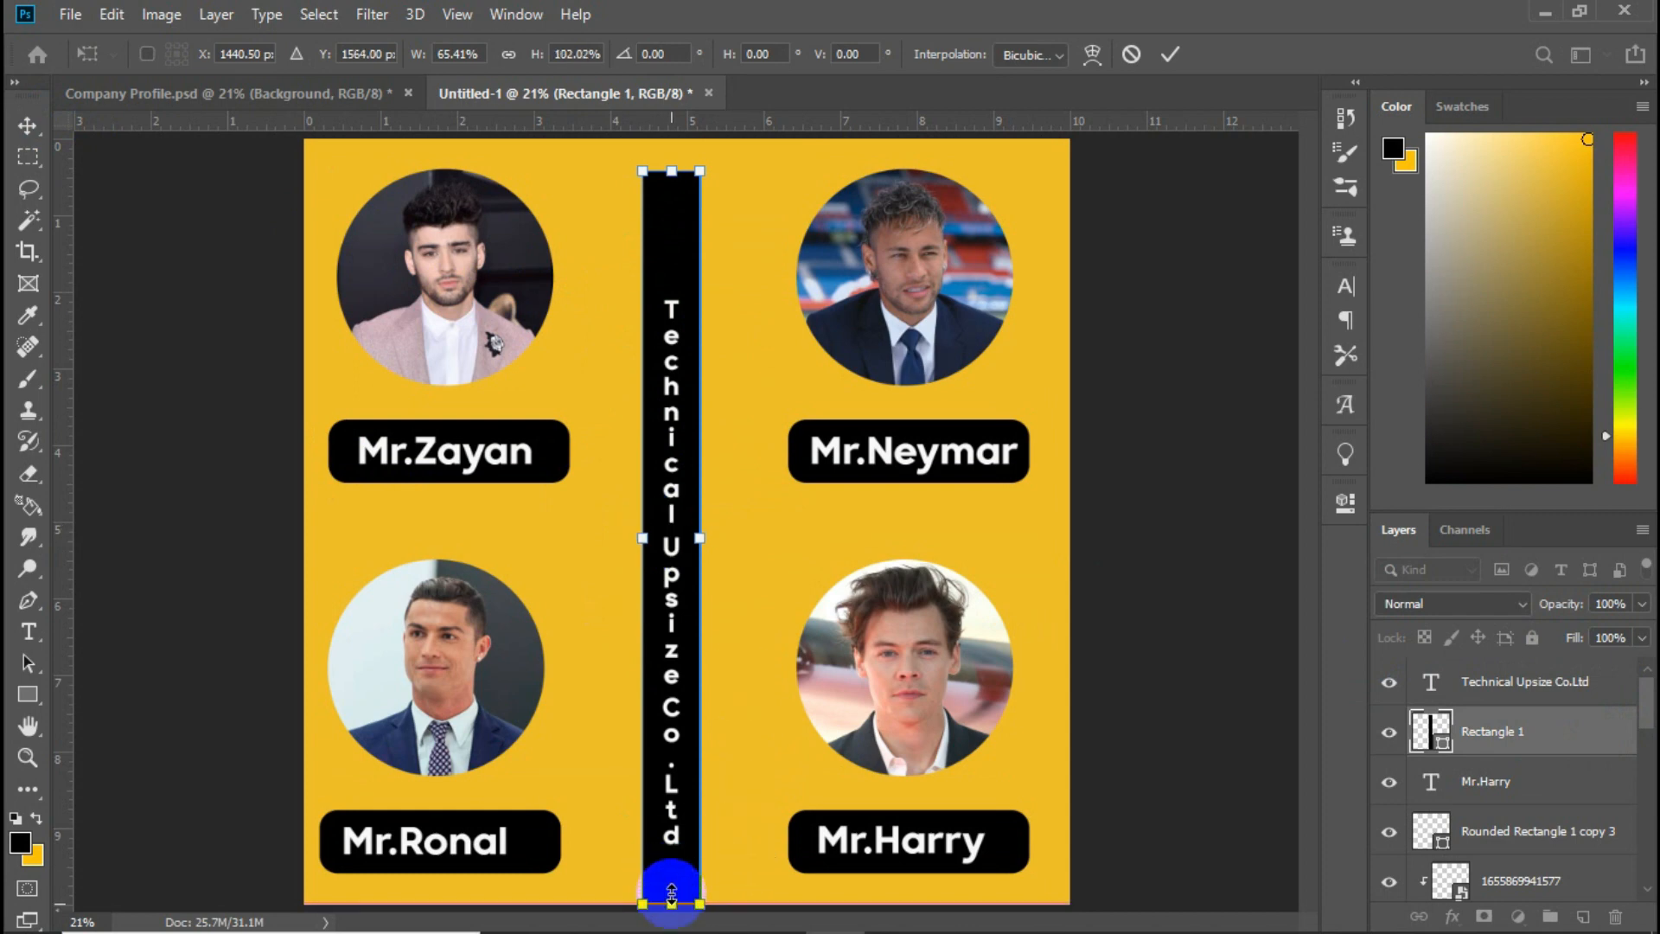
{"action": "left_click_drag", "start_coordinate": [671, 172], "coordinate": [671, 148]}
{"action": "left_click", "coordinate": [1172, 54]}
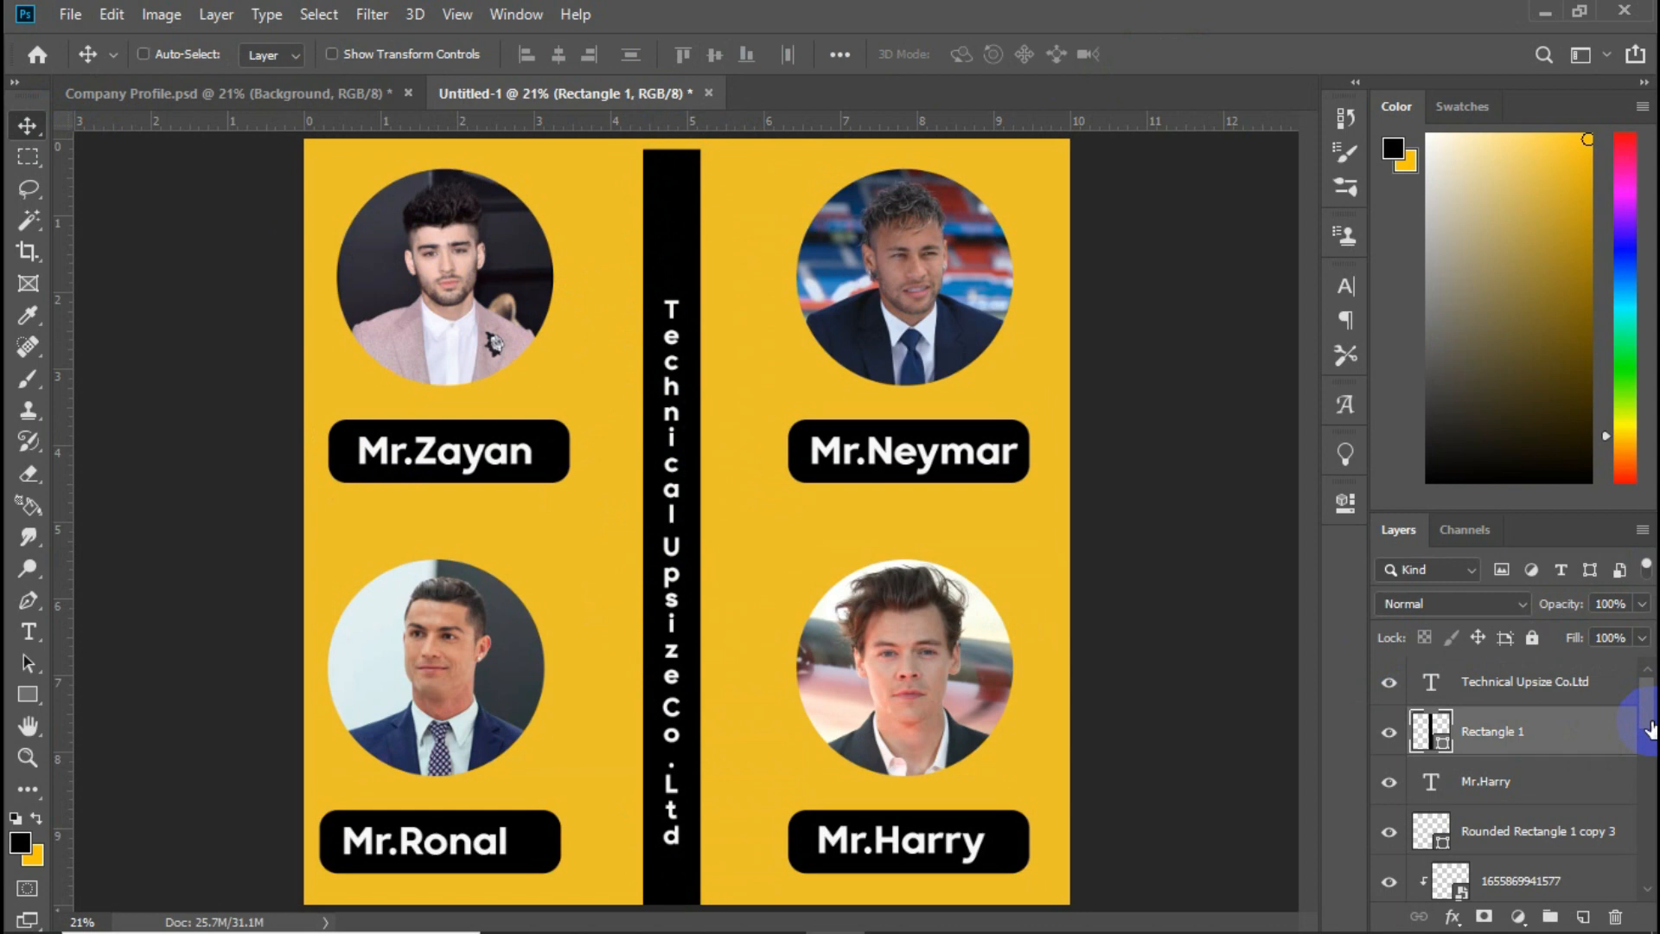
- Set the vertical Technical Upsize Co.Ltd text to 30 pt and move it up so it fits within the black bar
{"action": "left_click", "coordinate": [1491, 674]}
{"action": "key", "text": "t"}
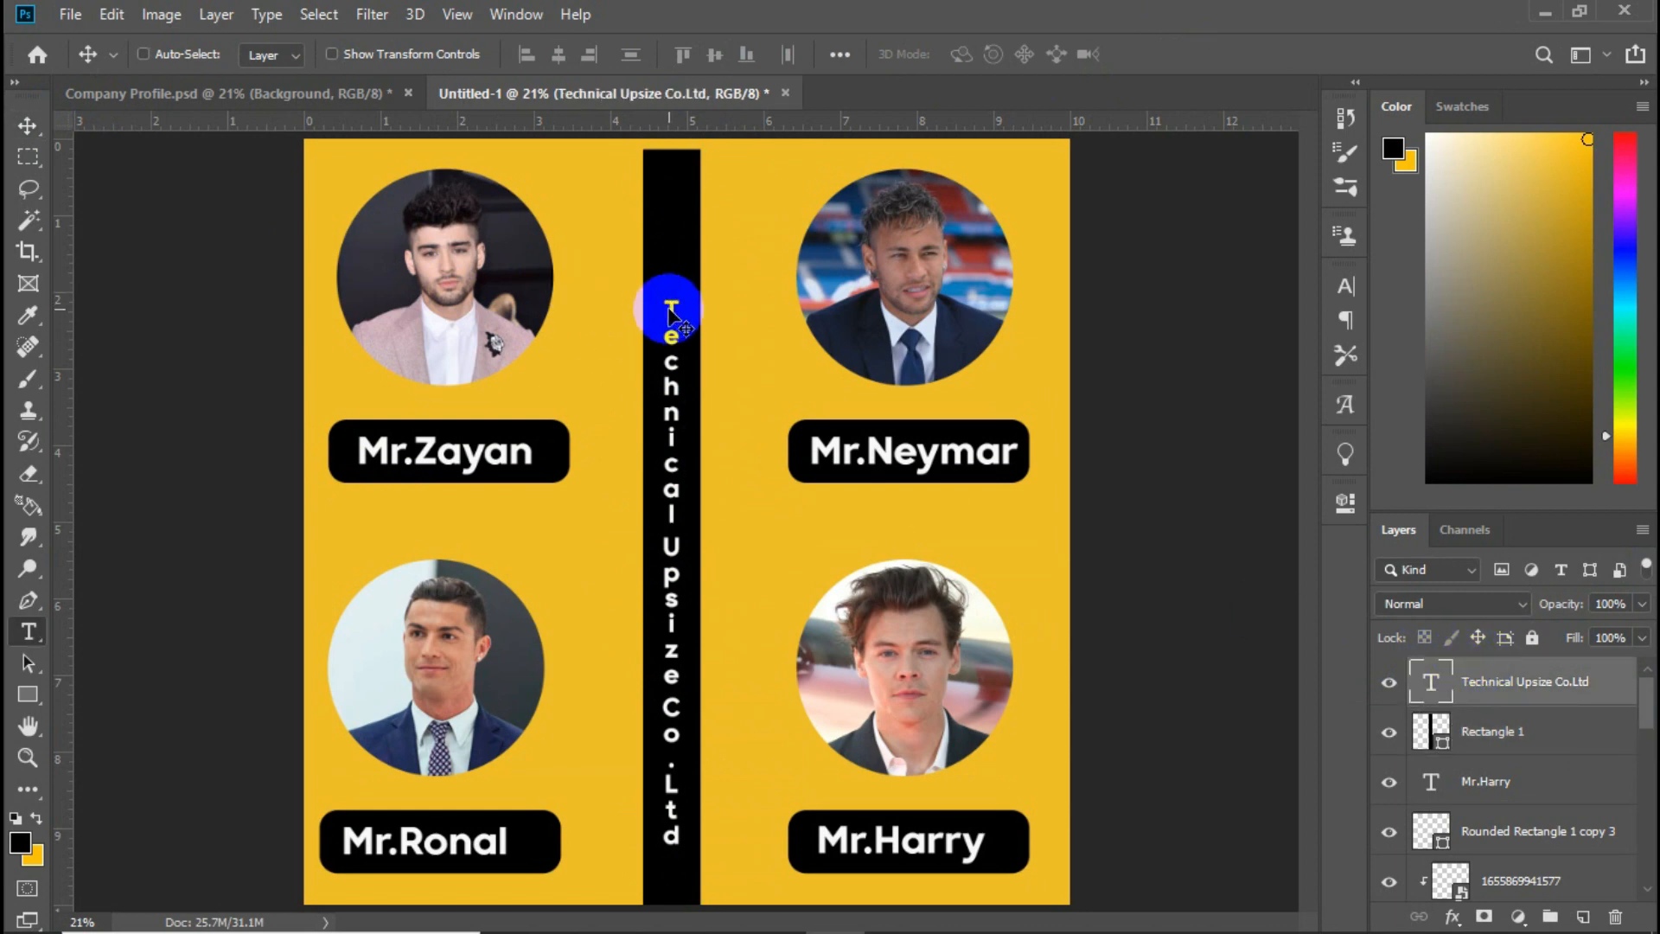
{"action": "left_click", "coordinate": [670, 311]}
{"action": "key", "text": "ctrl+a"}
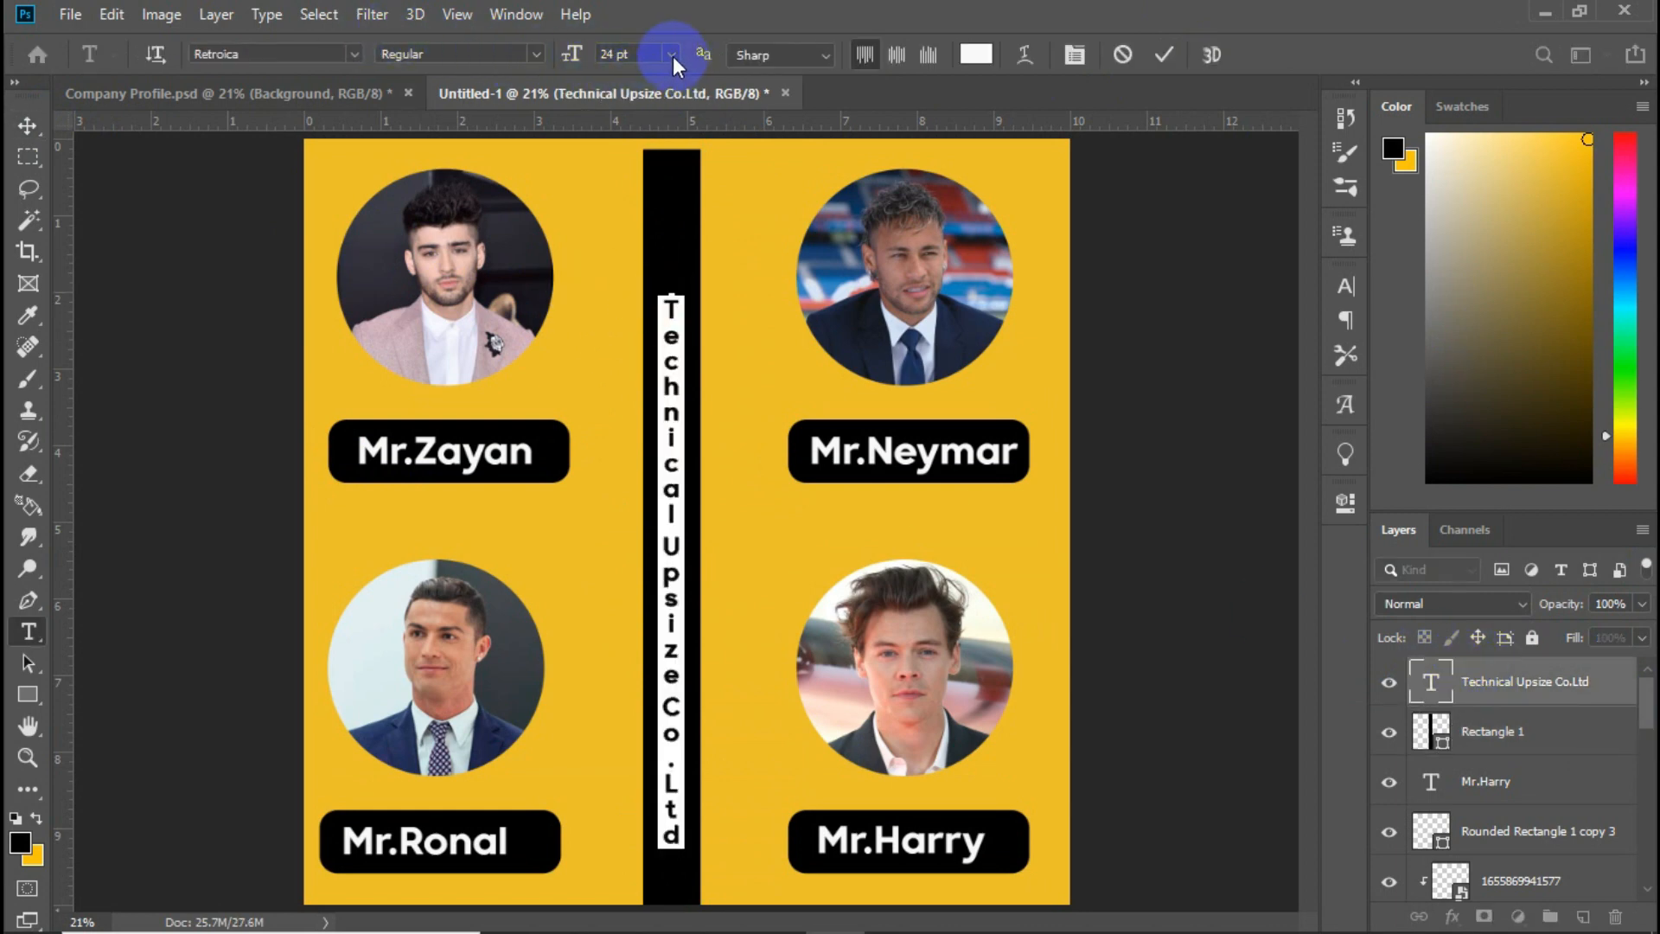
{"action": "left_click", "coordinate": [673, 55]}
{"action": "left_click", "coordinate": [636, 319]}
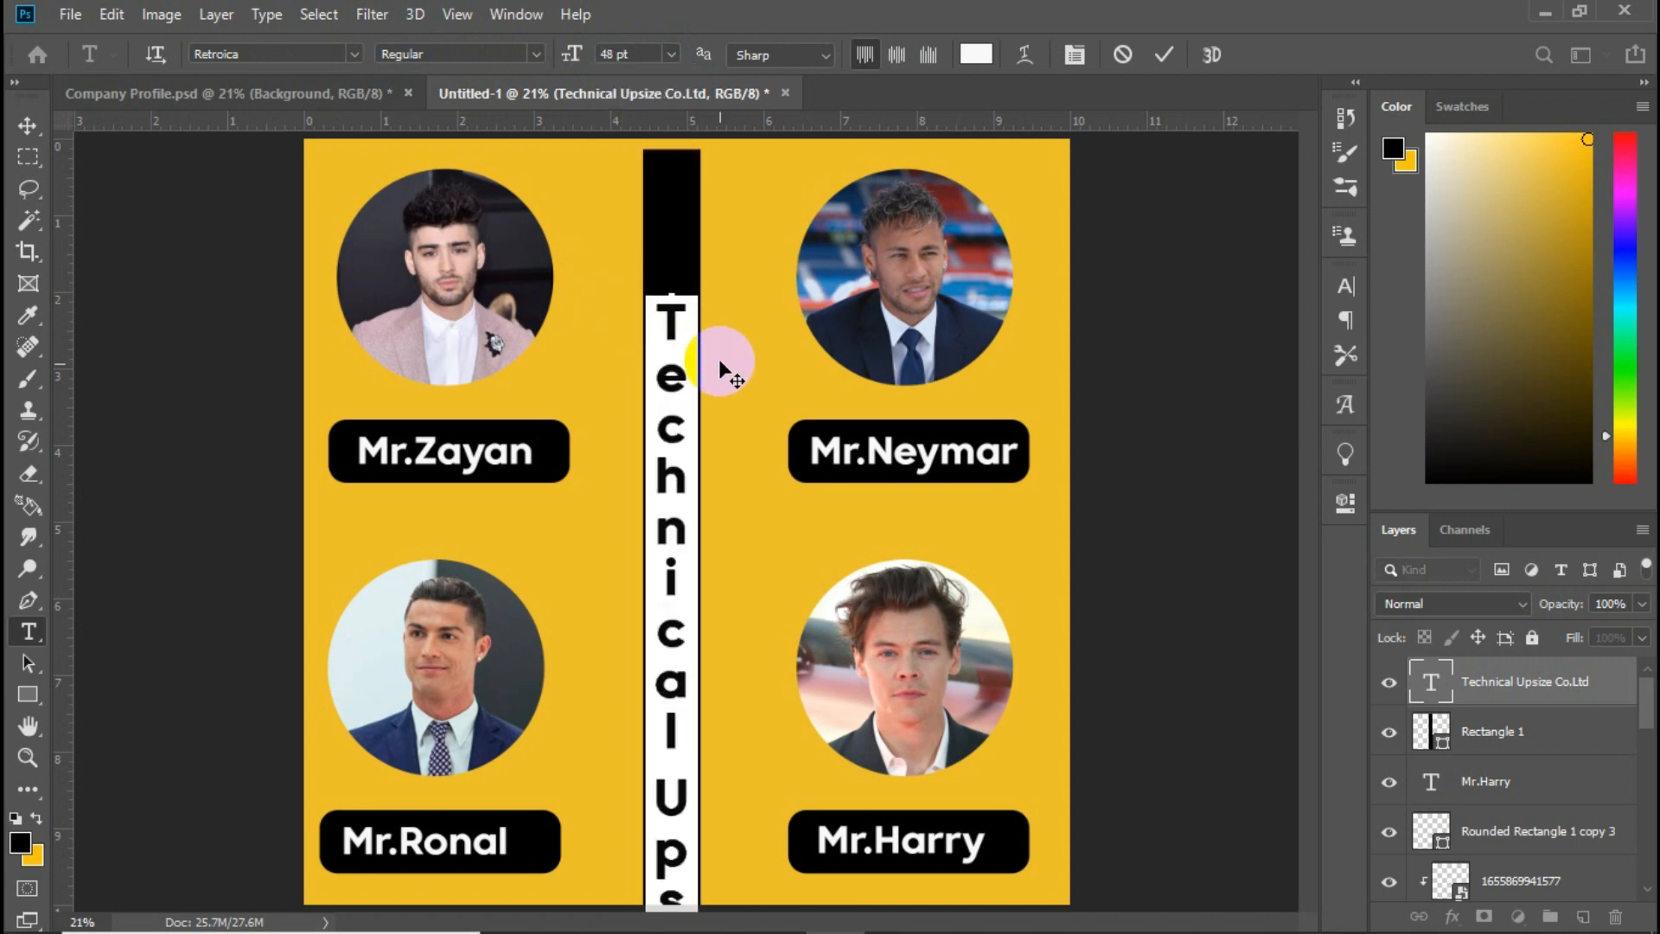
{"action": "left_click", "coordinate": [673, 54]}
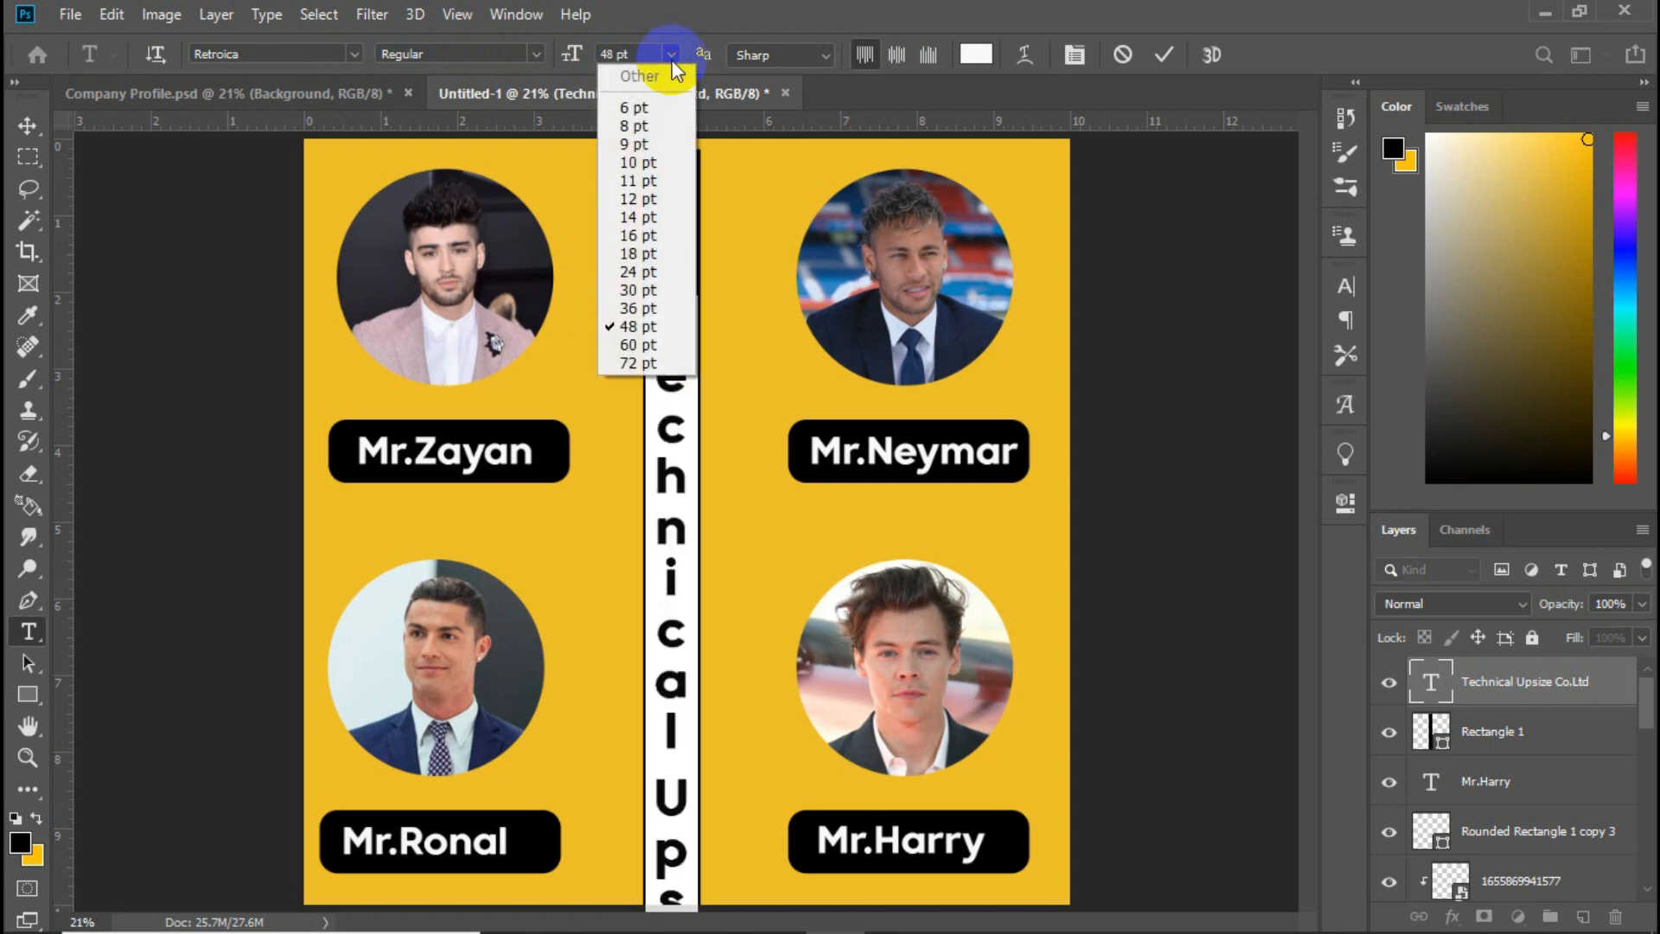
{"action": "left_click", "coordinate": [624, 289]}
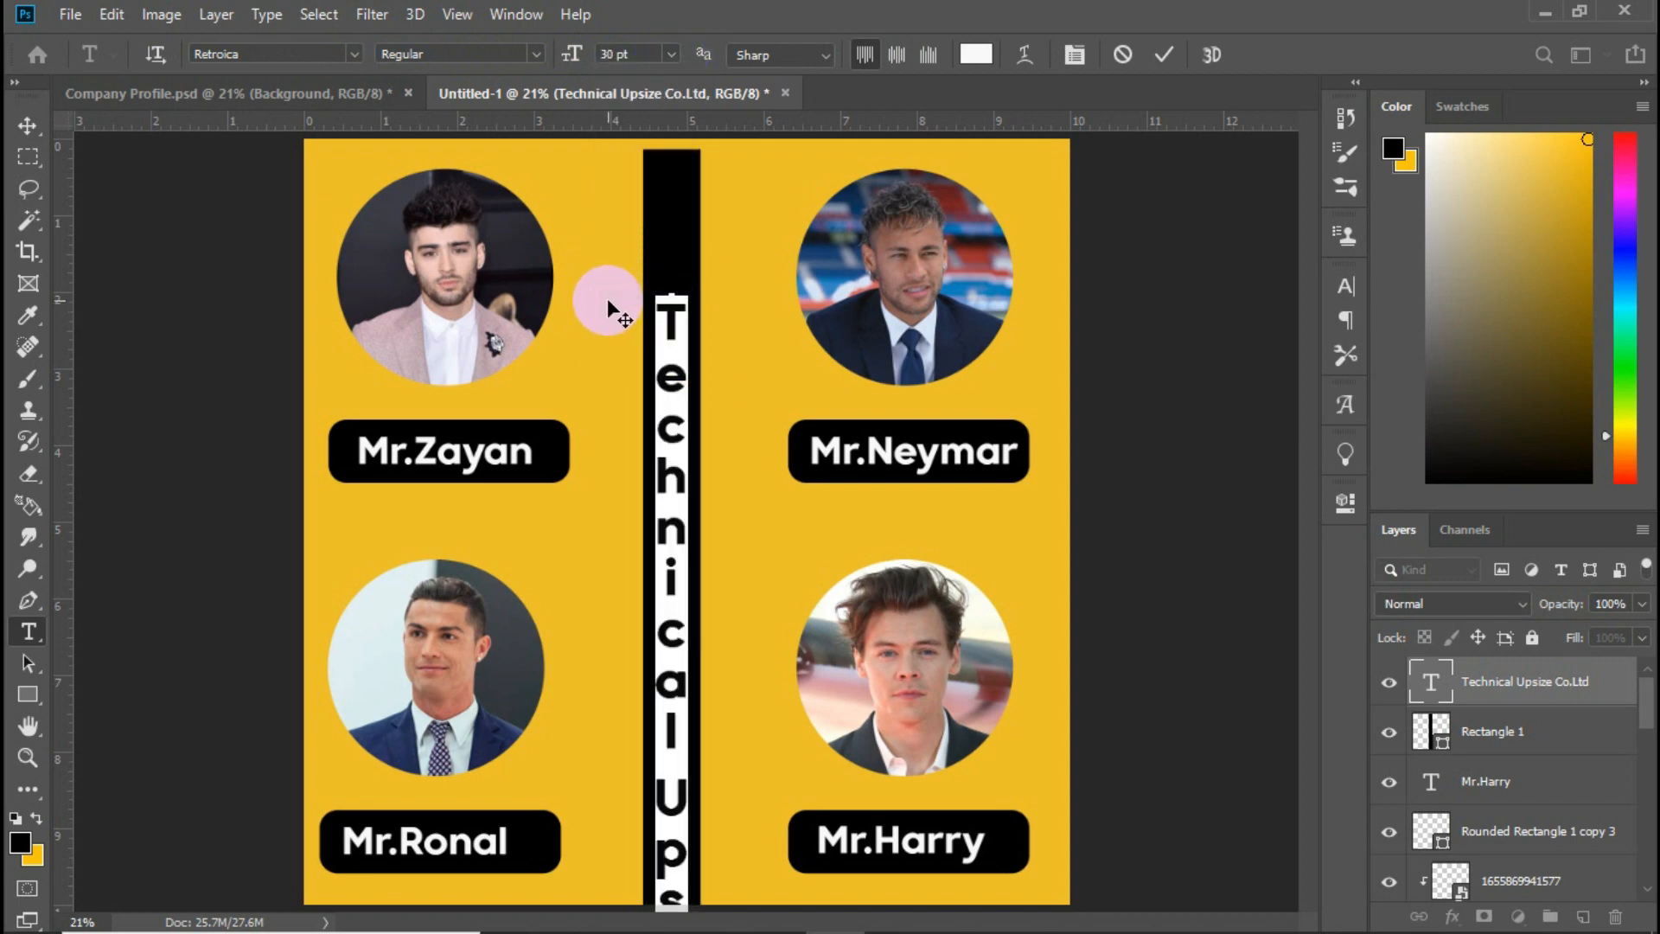
{"action": "left_click", "coordinate": [1158, 57]}
{"action": "left_click", "coordinate": [27, 125]}
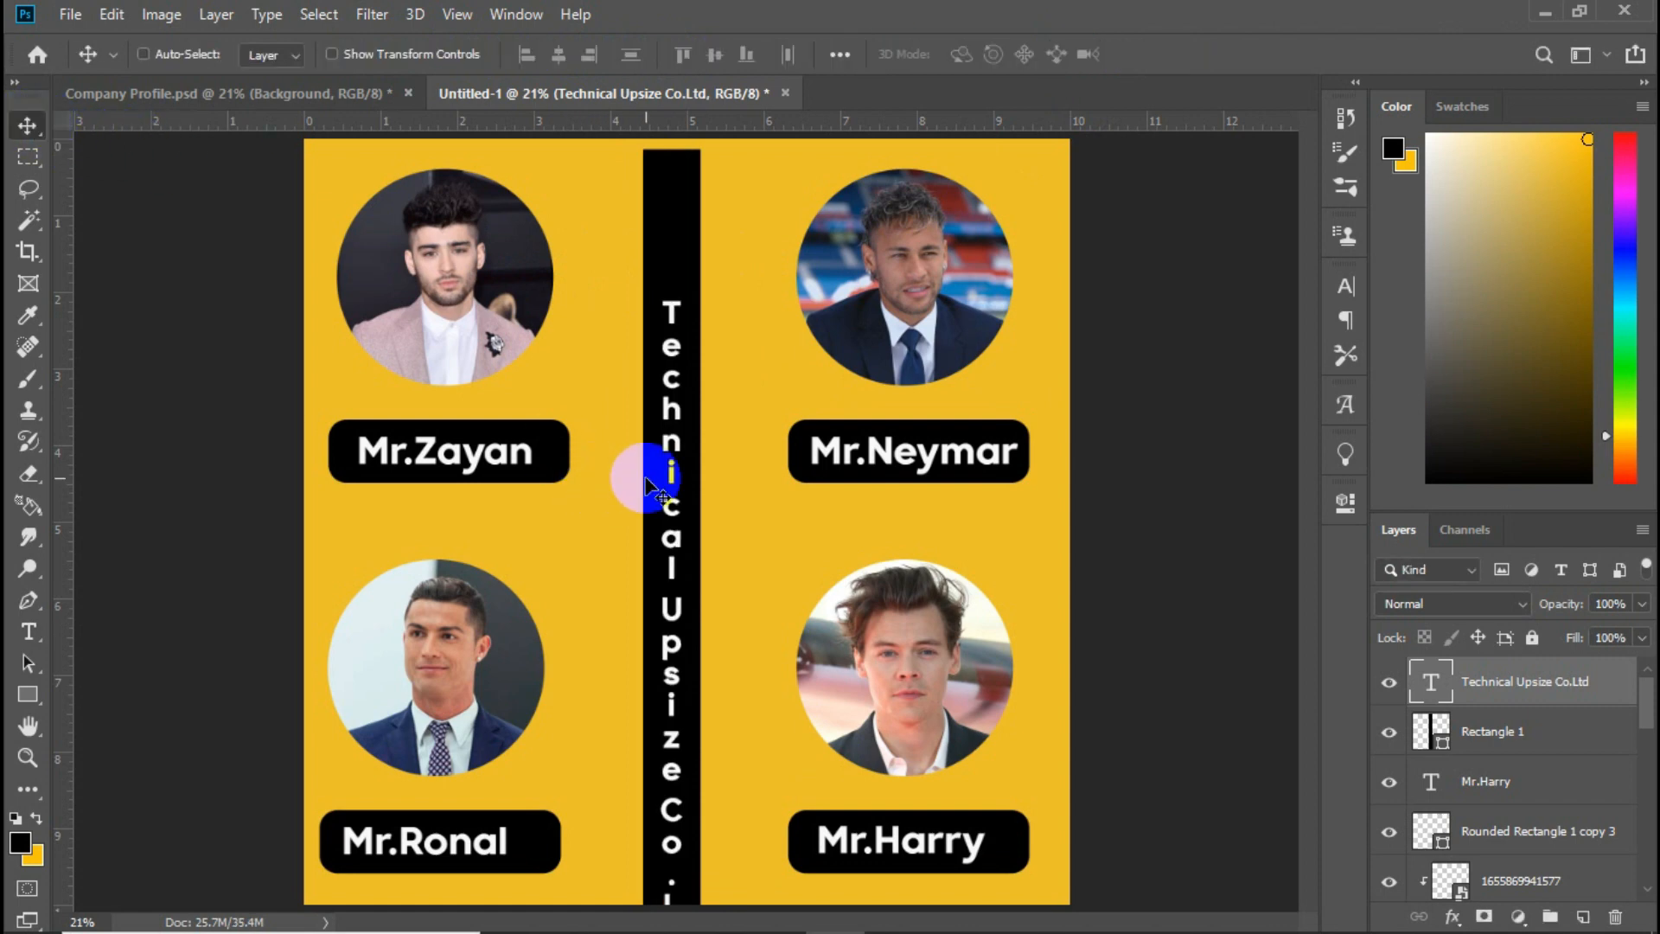
{"action": "left_click_drag", "start_coordinate": [647, 481], "coordinate": [677, 373]}
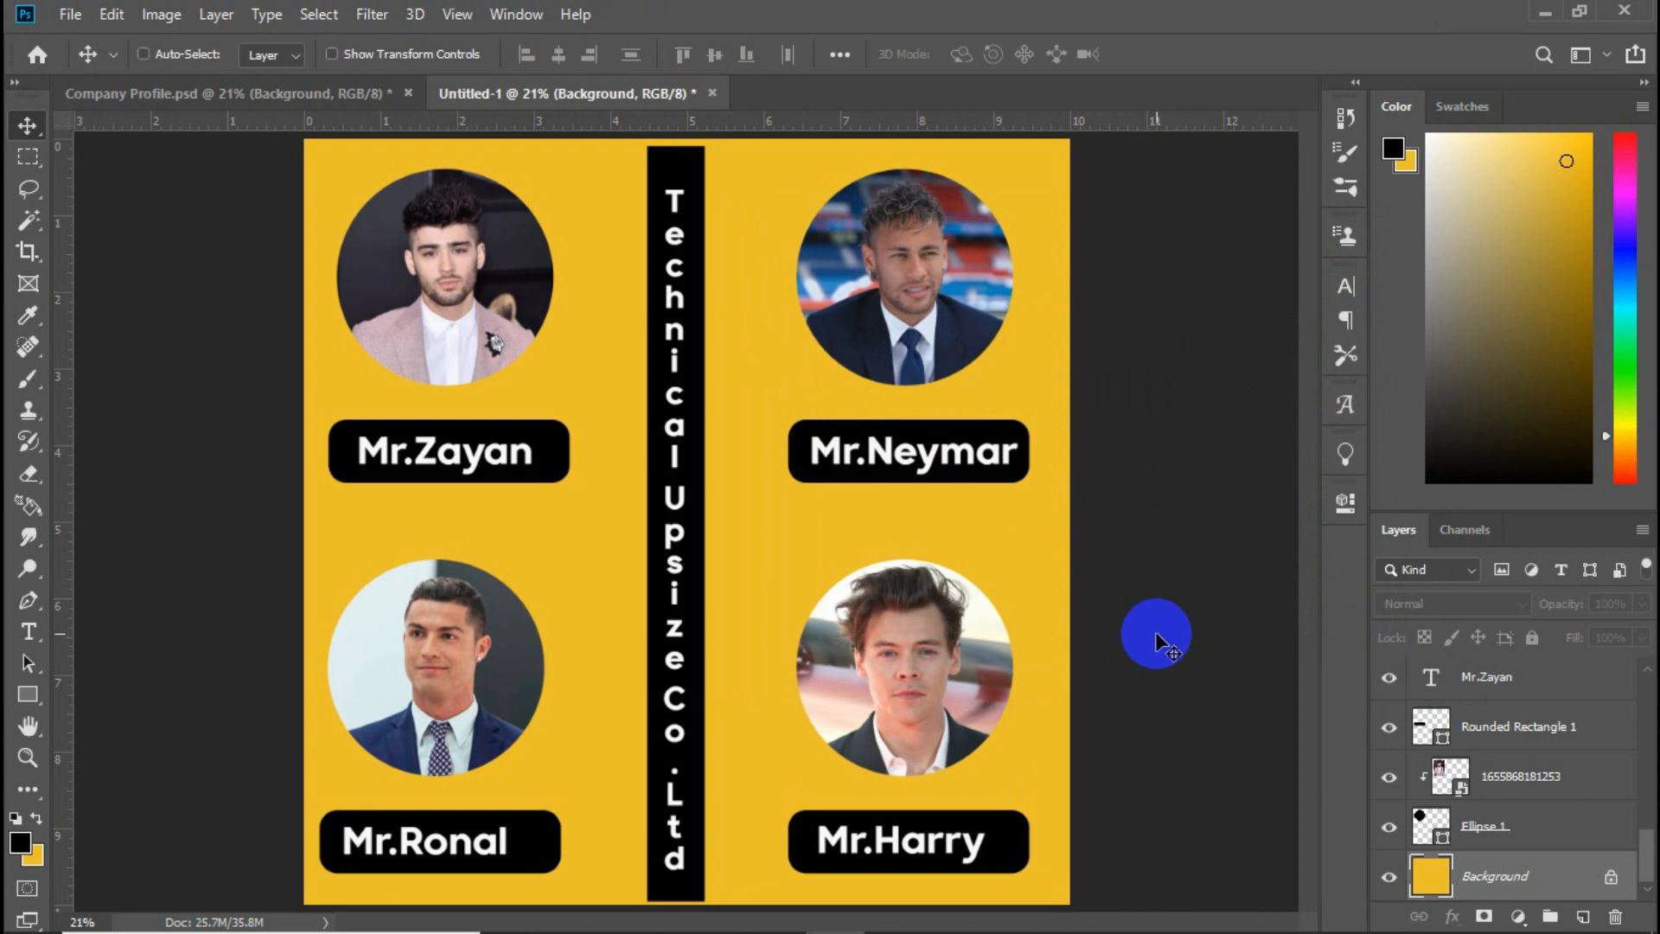
- Reset the foreground and background colours to default and fill the Background layer with white
{"action": "left_click", "coordinate": [14, 818]}
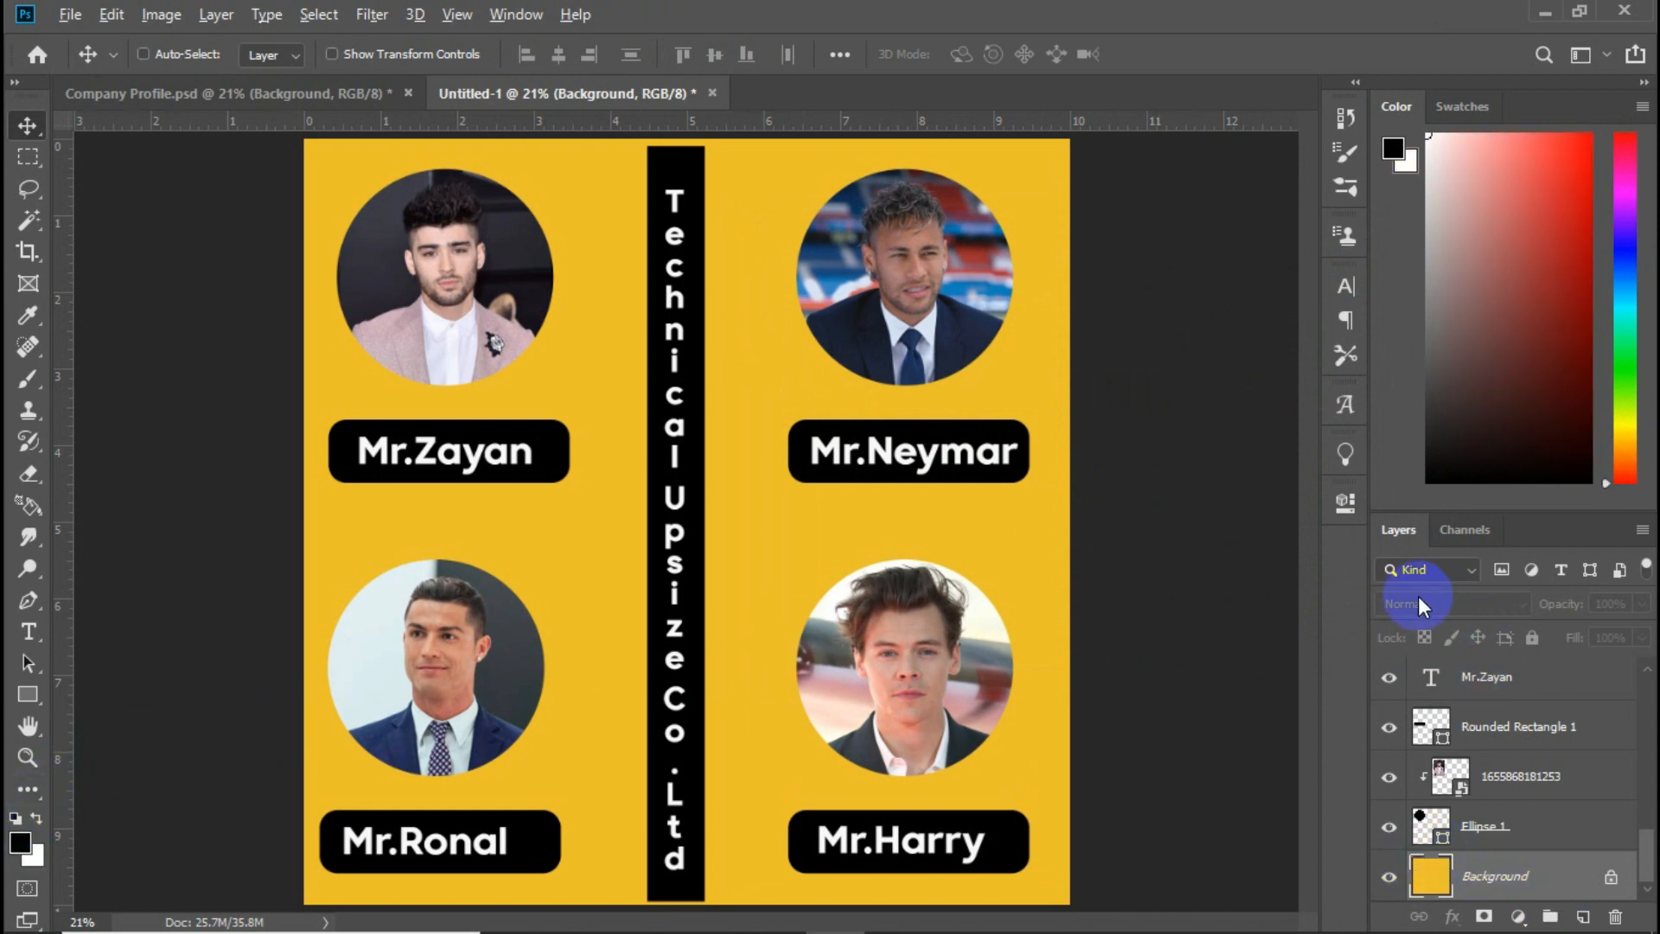
{"action": "key", "text": "alt+BackSpace"}
{"action": "key", "text": "ctrl+BackSpace"}
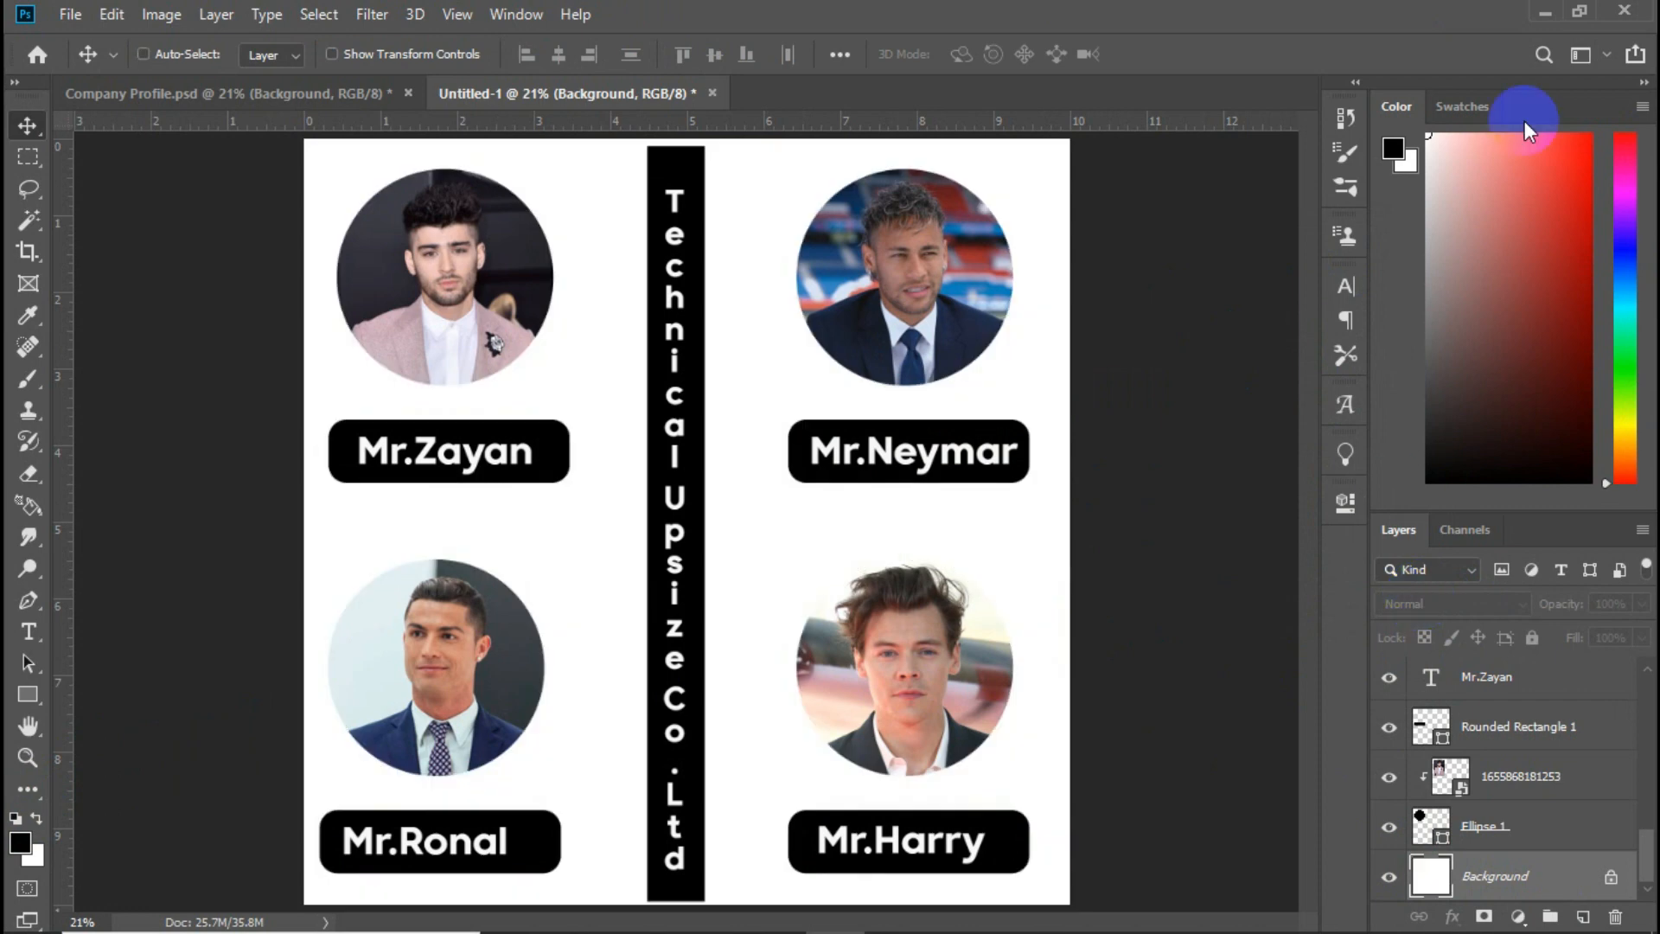
- Set the background colour to ebc024 and fill the Background layer with it
{"action": "left_click", "coordinate": [1402, 170]}
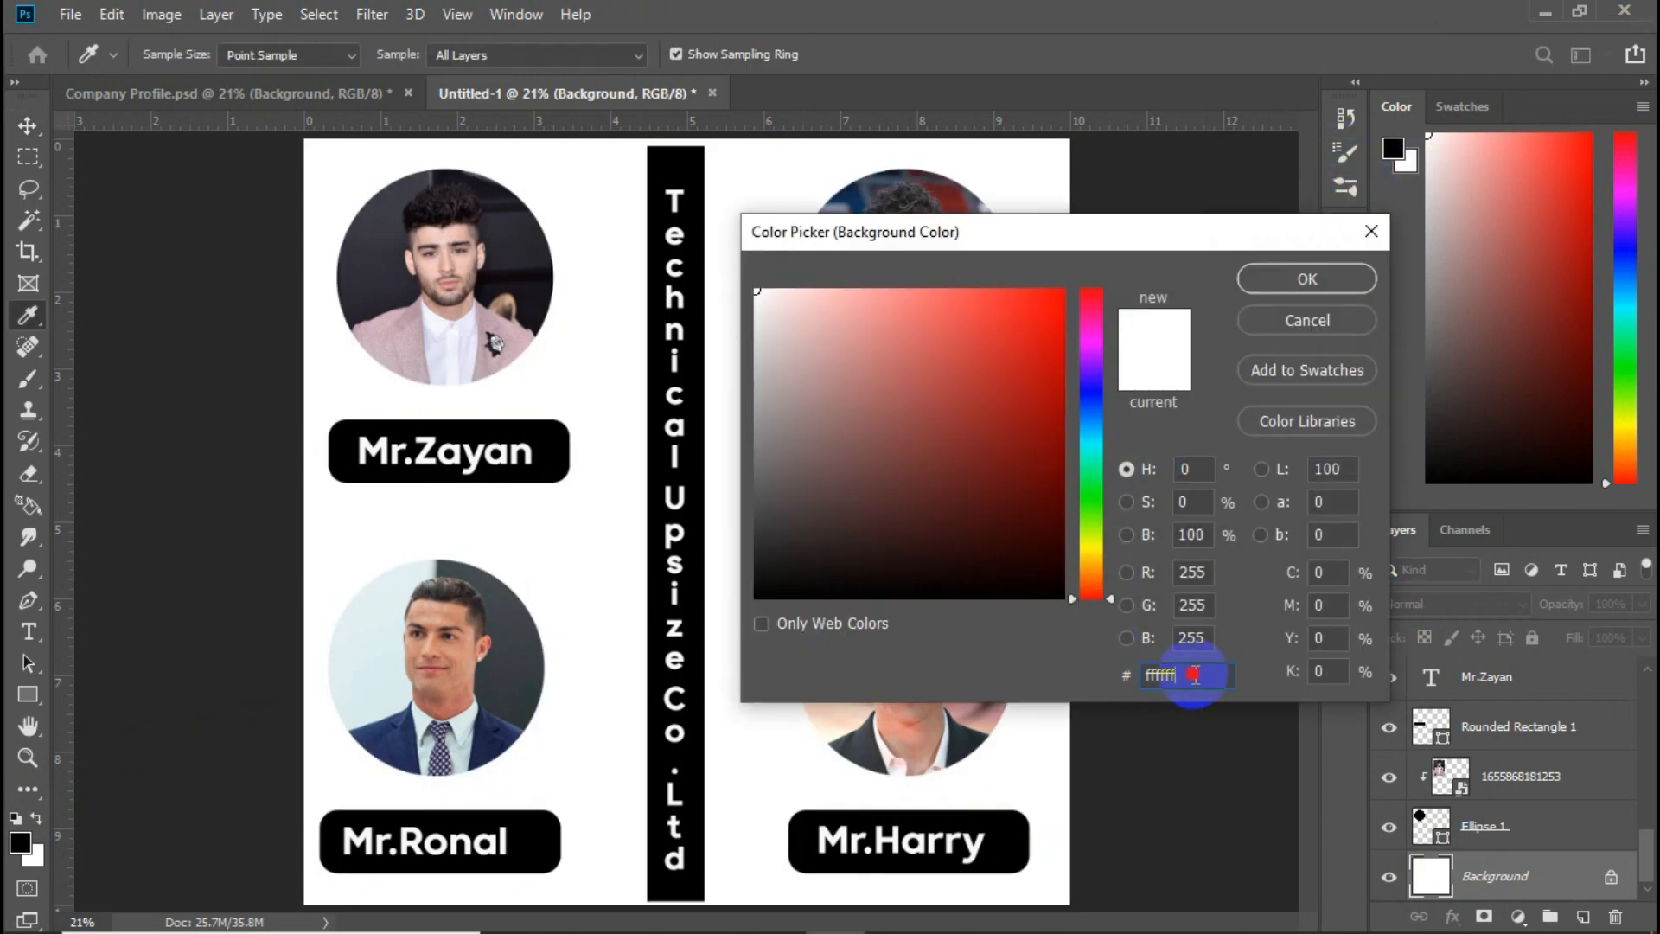
{"action": "key", "text": "BackSpace"}
{"action": "type", "text": "ebc0"}
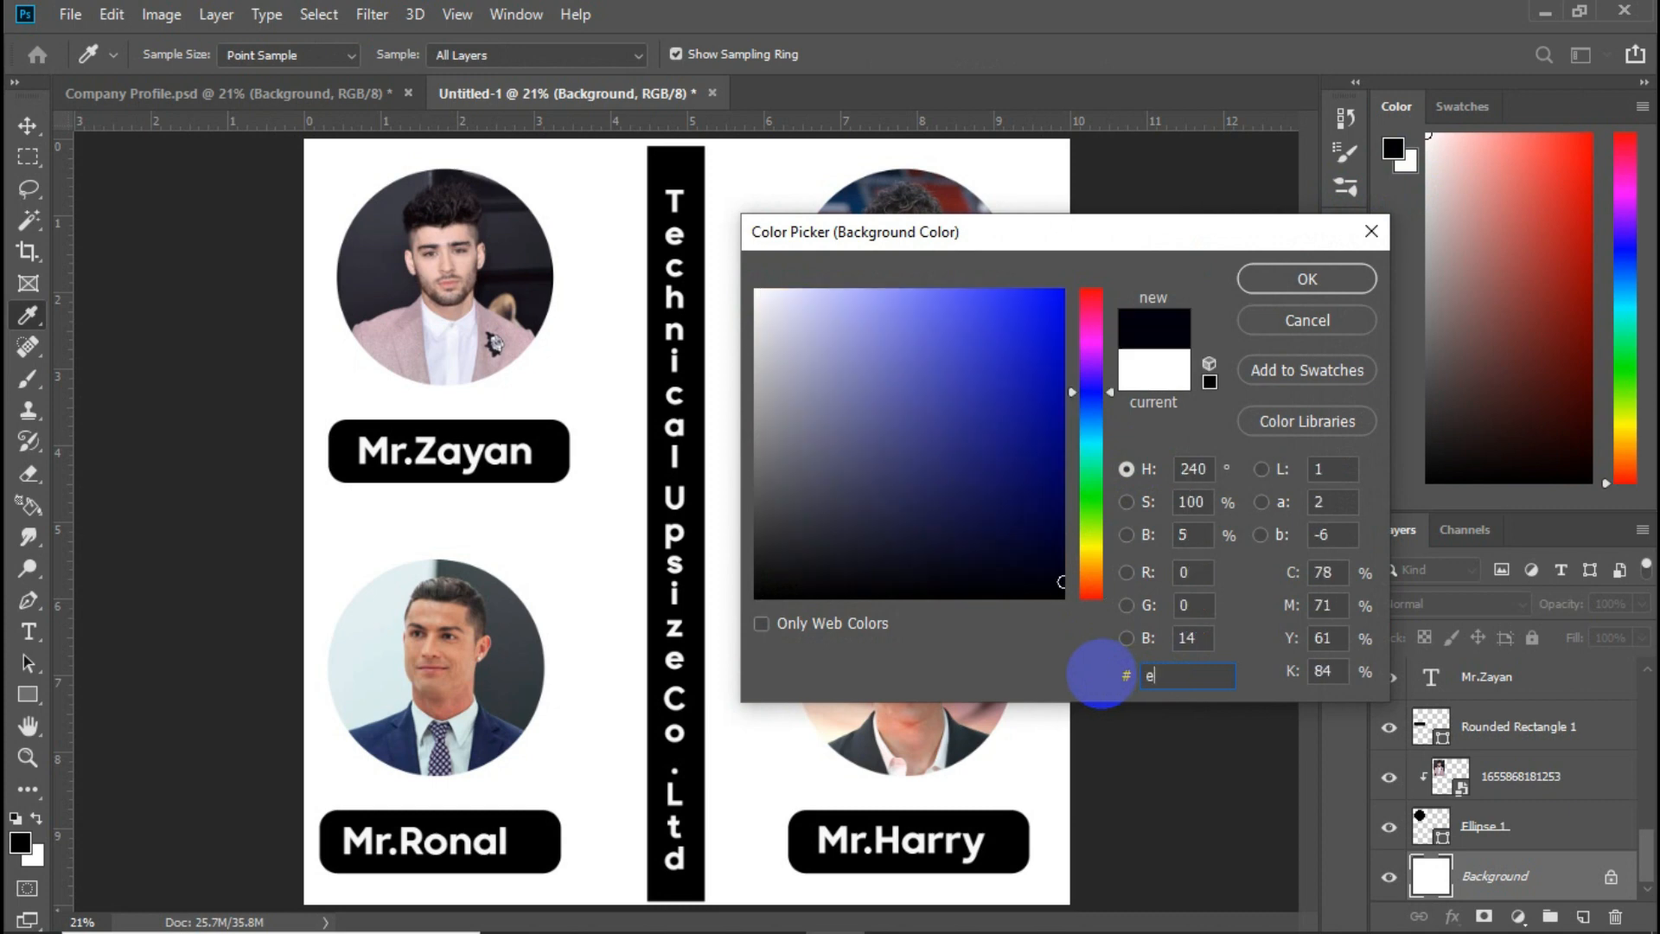
{"action": "type", "text": "24"}
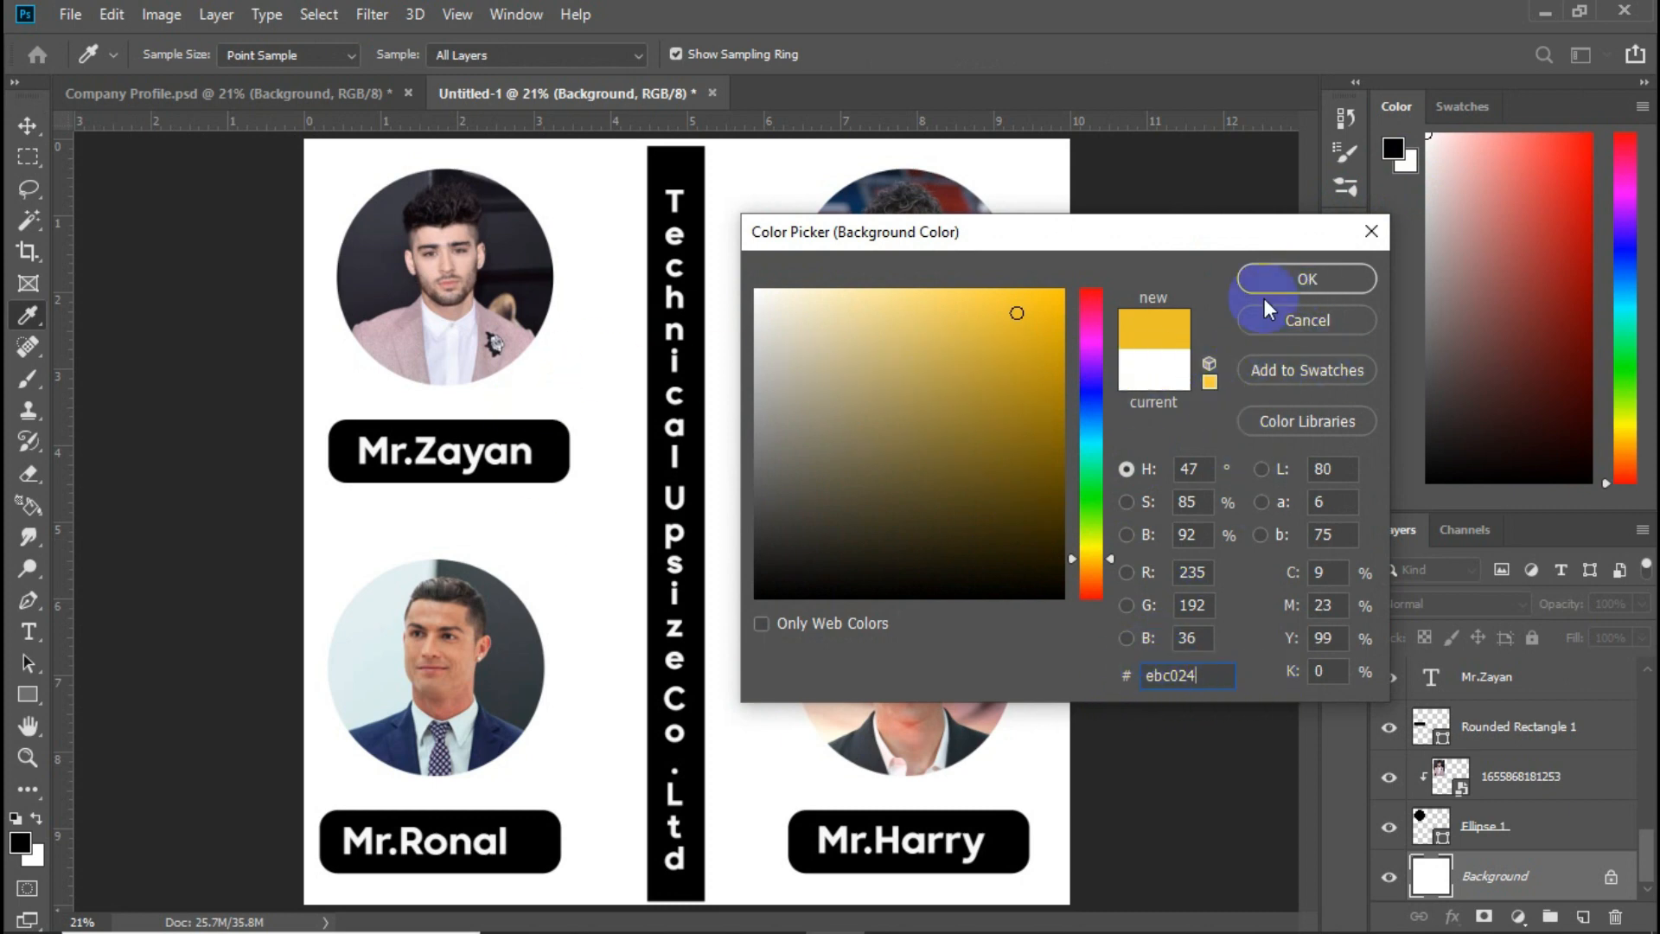
{"action": "left_click", "coordinate": [1307, 279]}
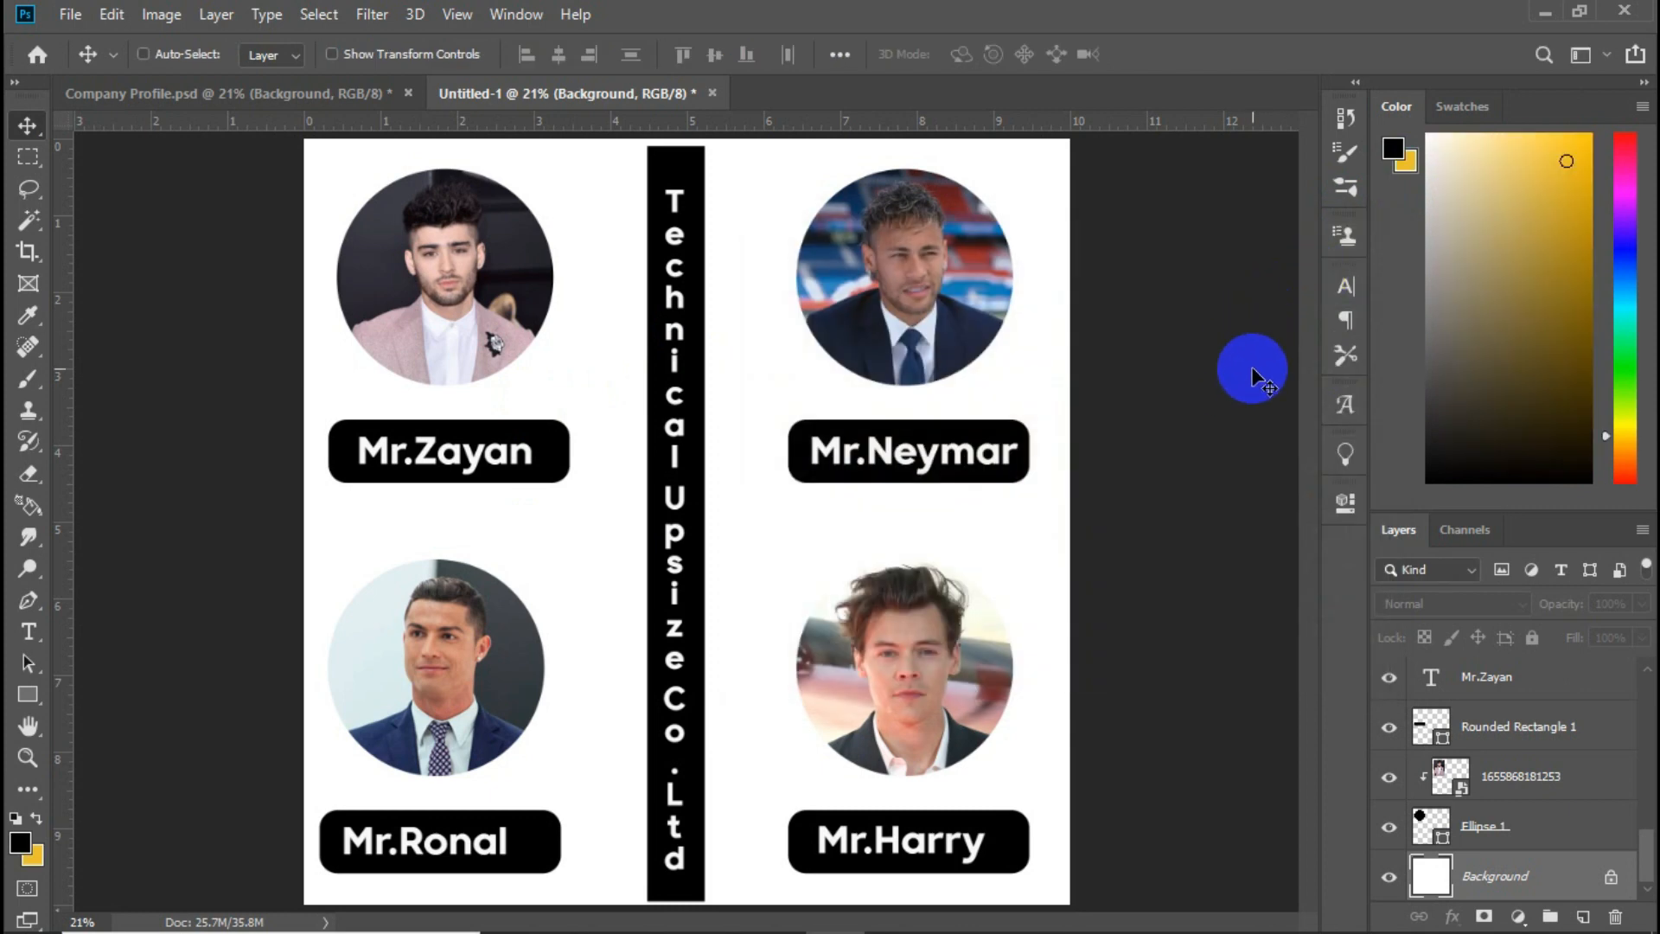
{"action": "key", "text": "ctrl+BackSpace"}
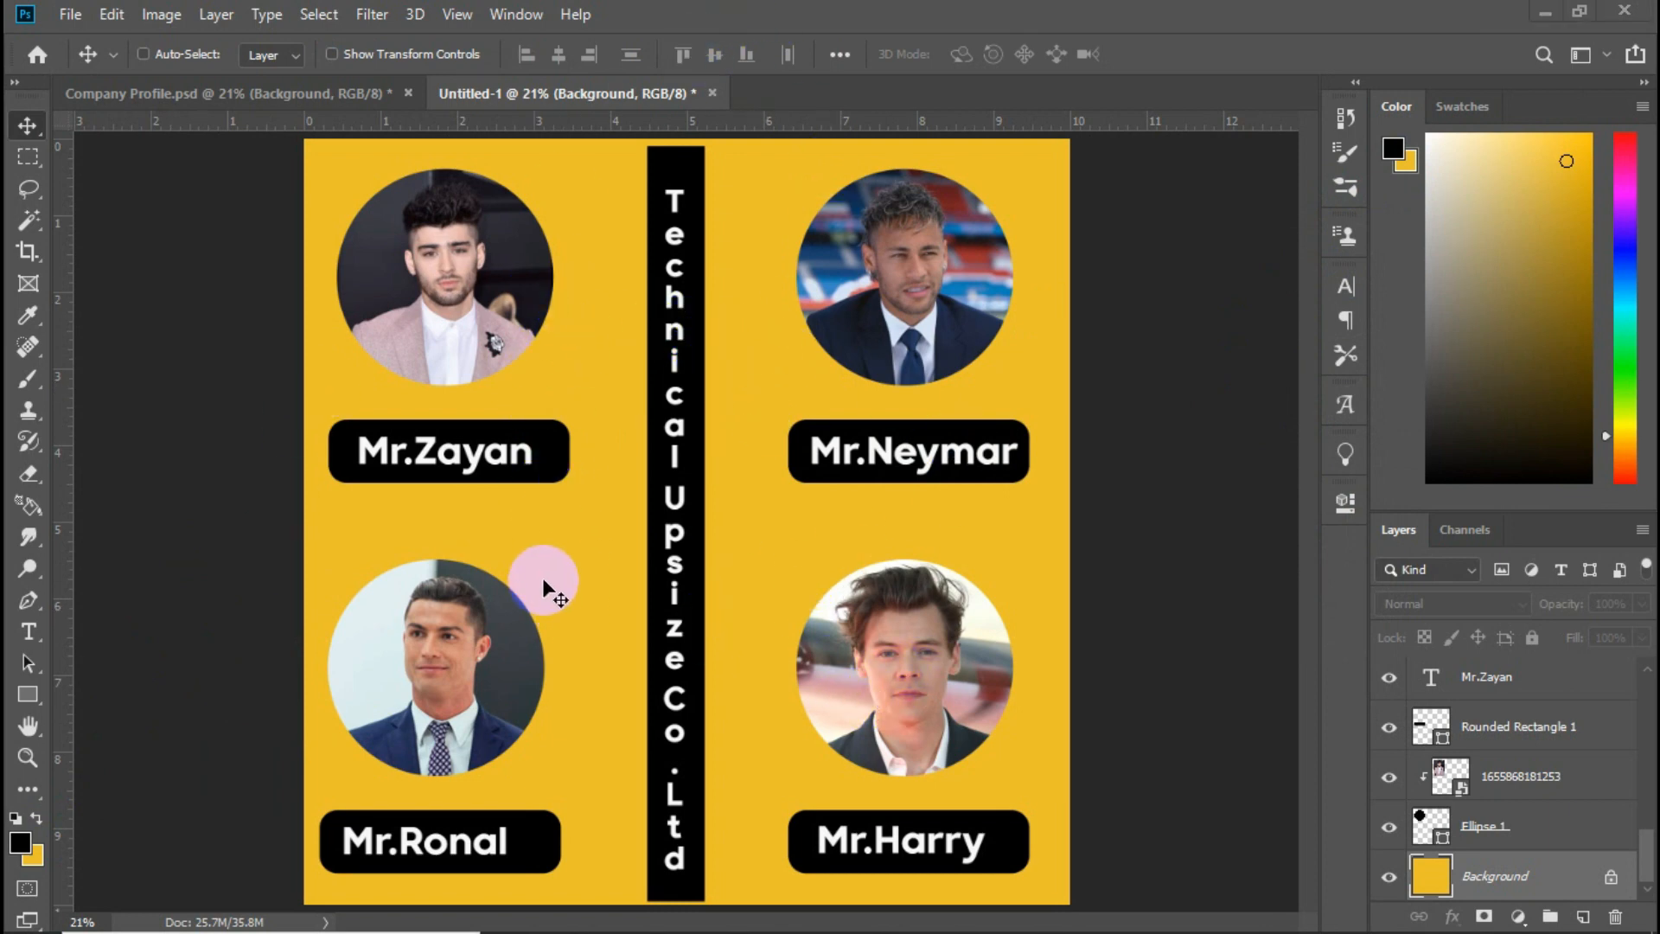
{"action": "left_click", "coordinate": [323, 95]}
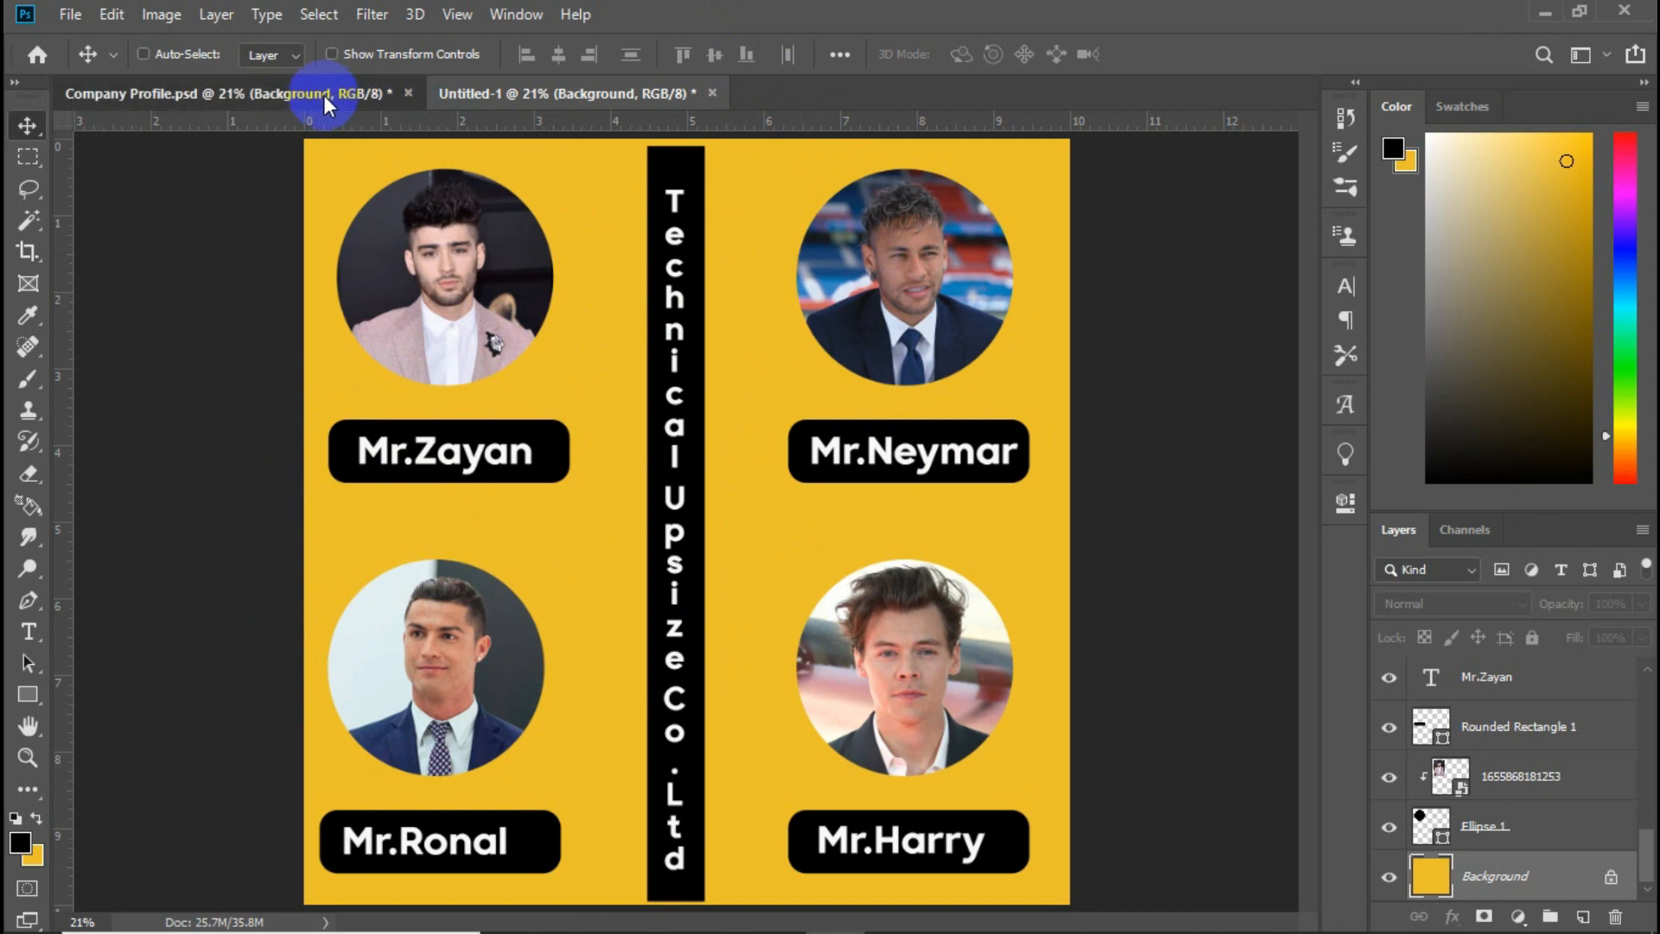
{"action": "left_click", "coordinate": [516, 95]}
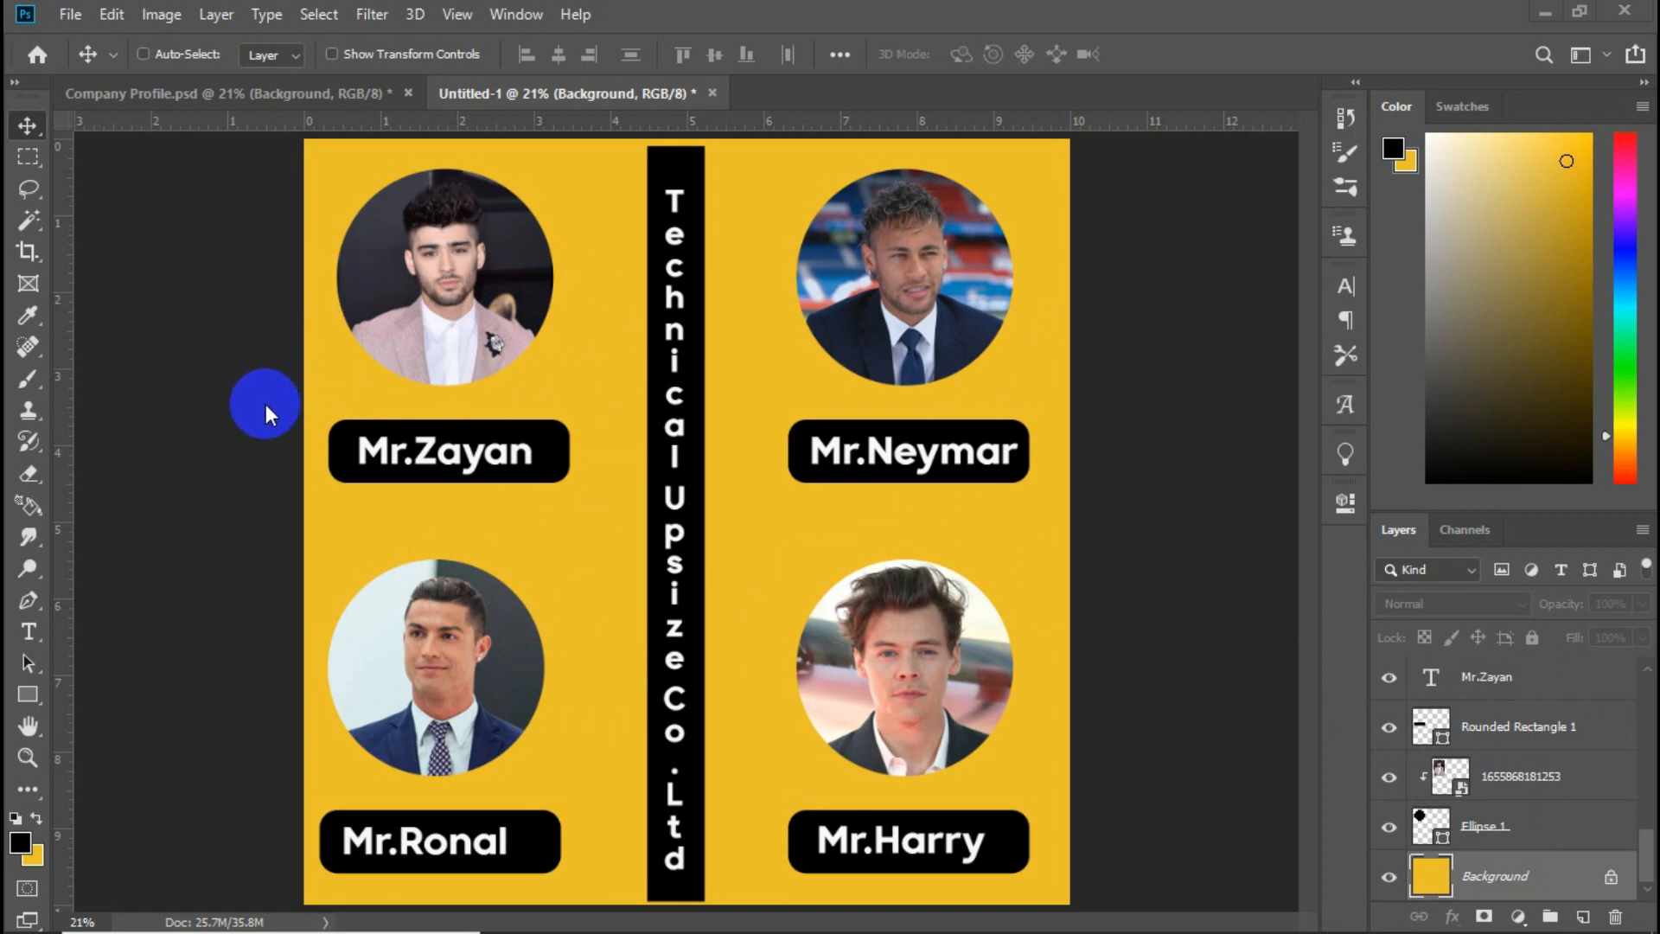
{"action": "mouse_move", "coordinate": [380, 908]}
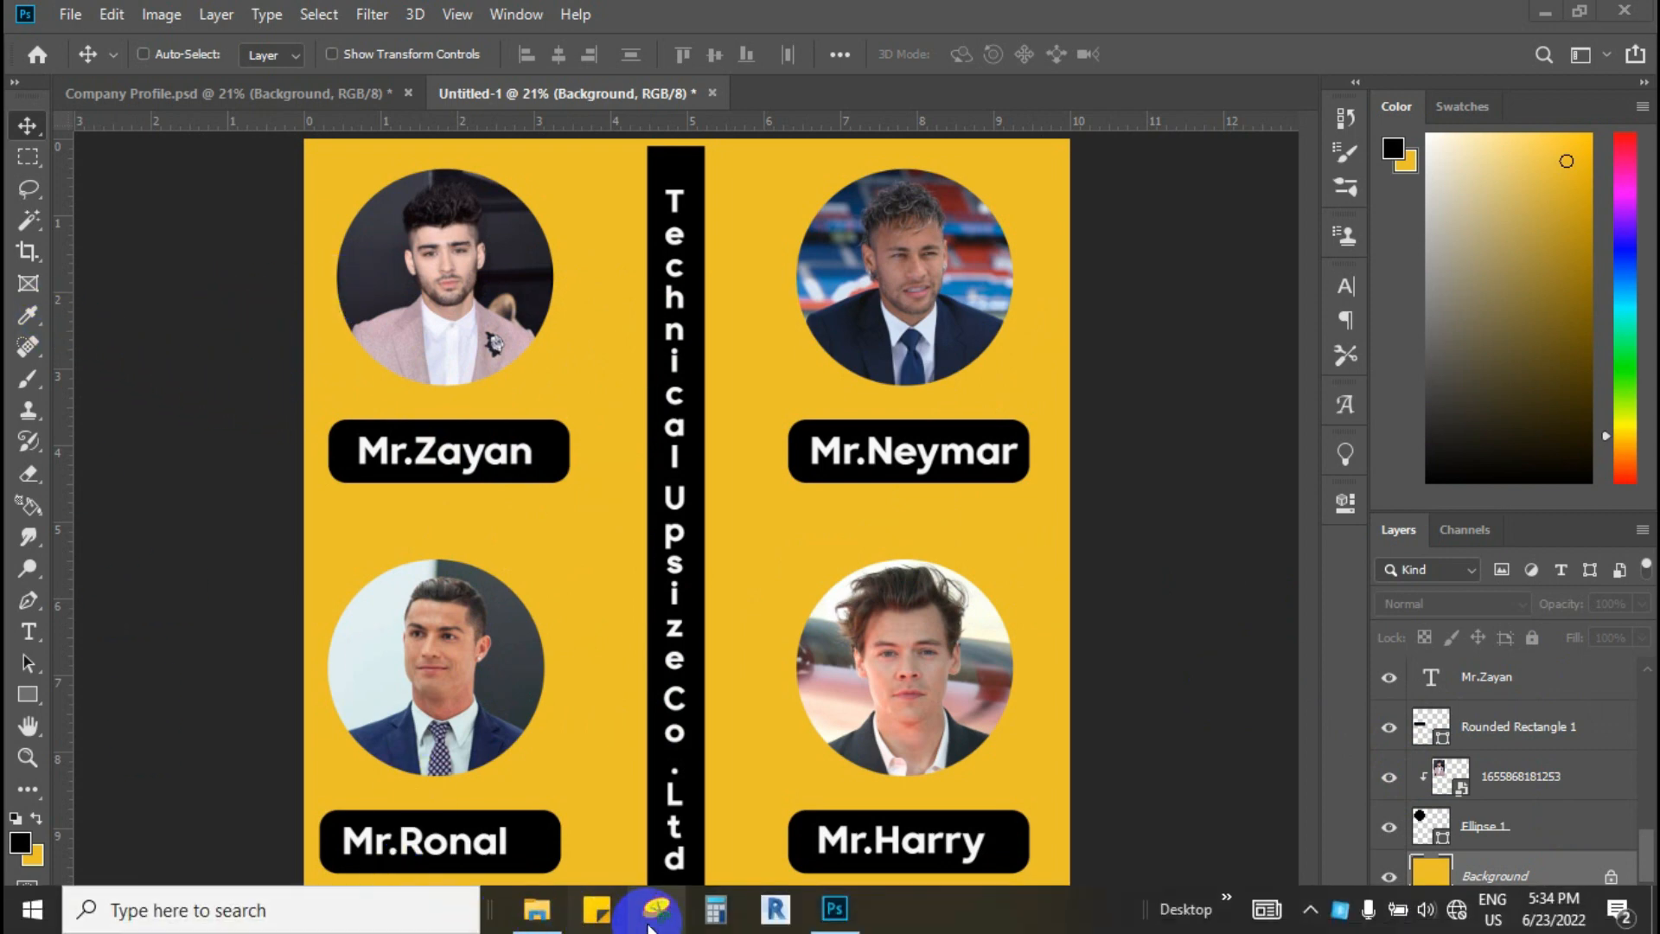